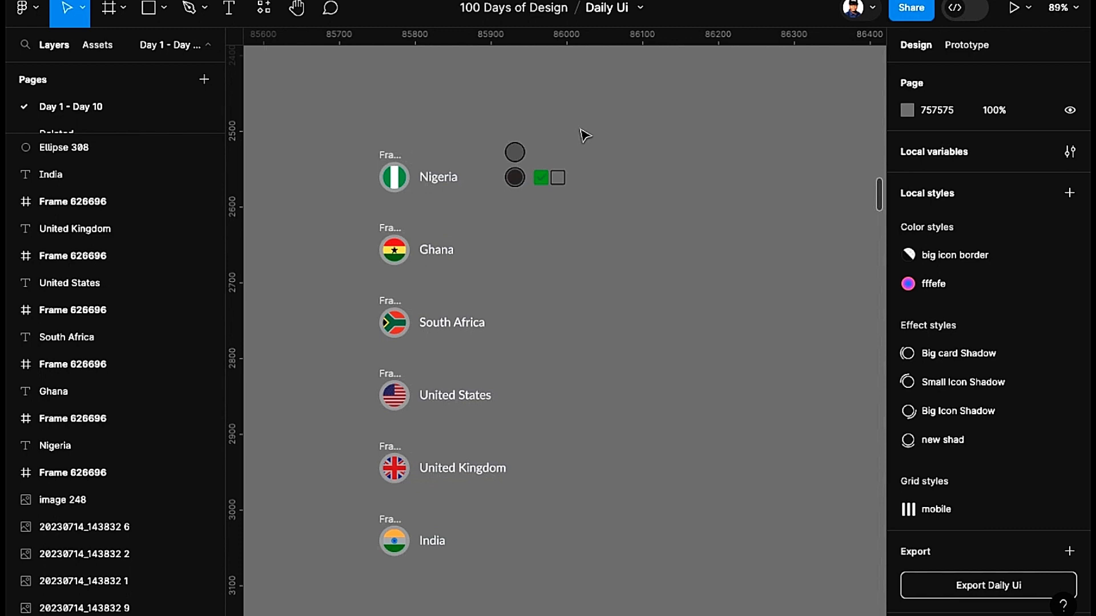
Step: Examine the country flag list and the radio button and checkbox elements beside it
ctrl+scroll(544, 152, up, 5)
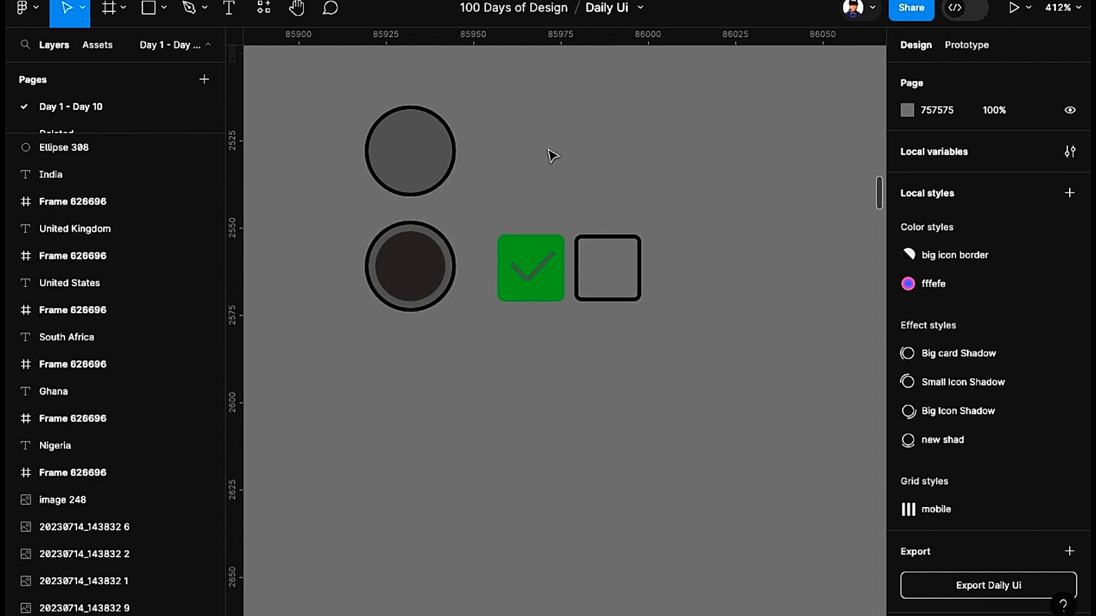
scroll(552, 156, down, 5)
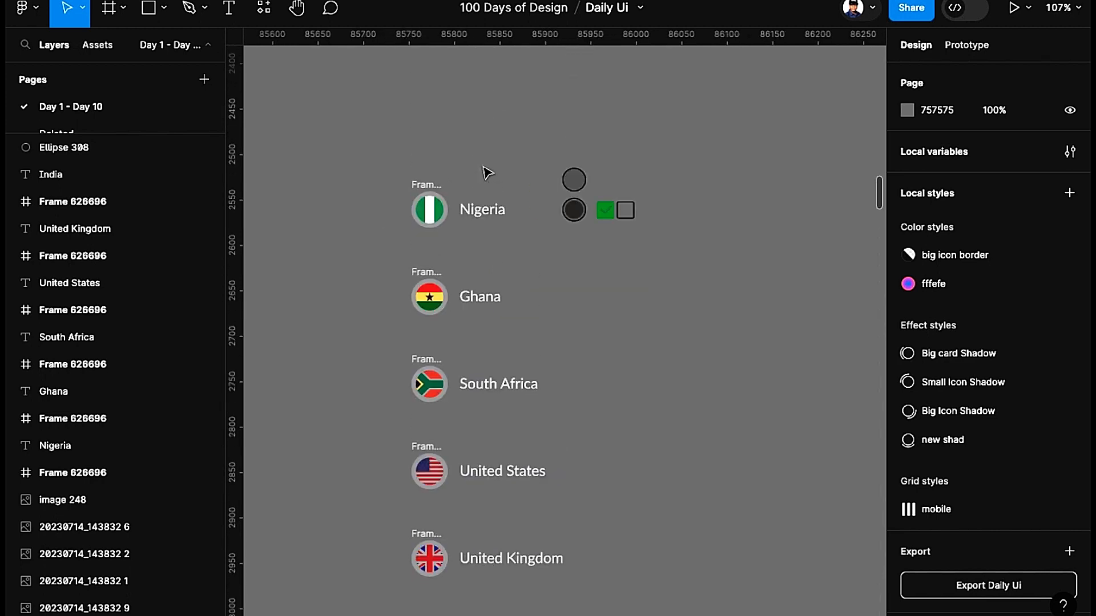
scroll(477, 216, up, 5)
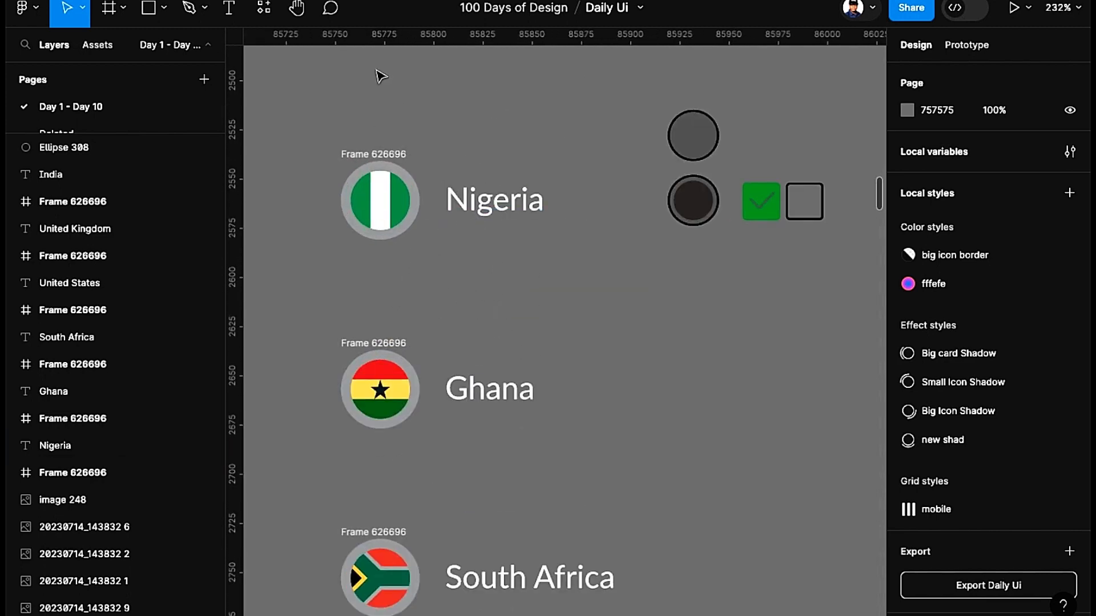
scroll(402, 117, down, 1)
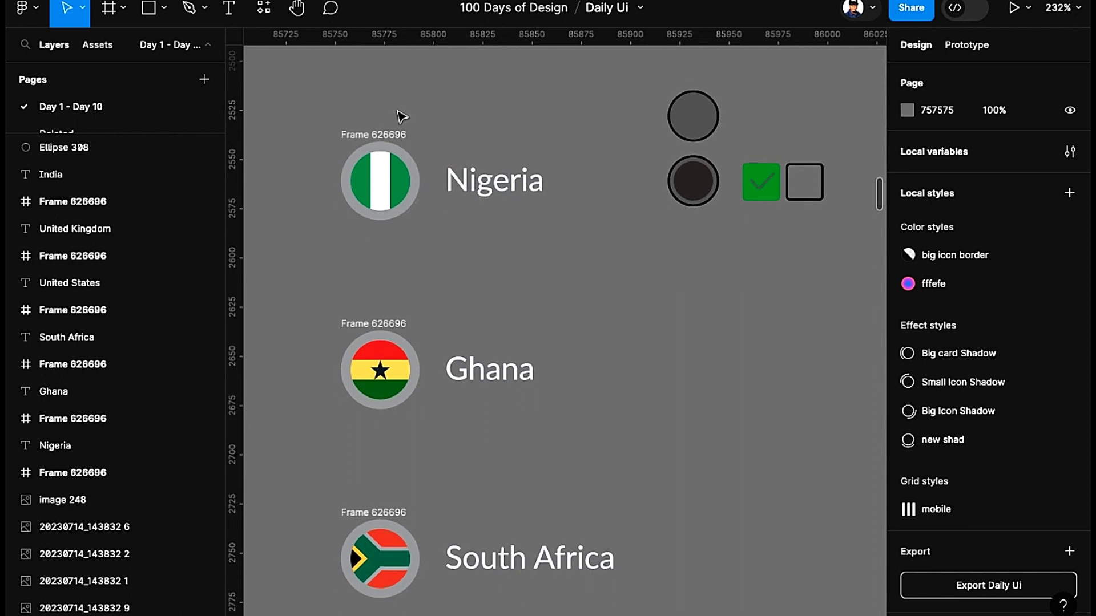
scroll(402, 117, down, 1)
scroll(447, 178, down, 5)
scroll(473, 208, down, 15)
scroll(464, 233, up, 12)
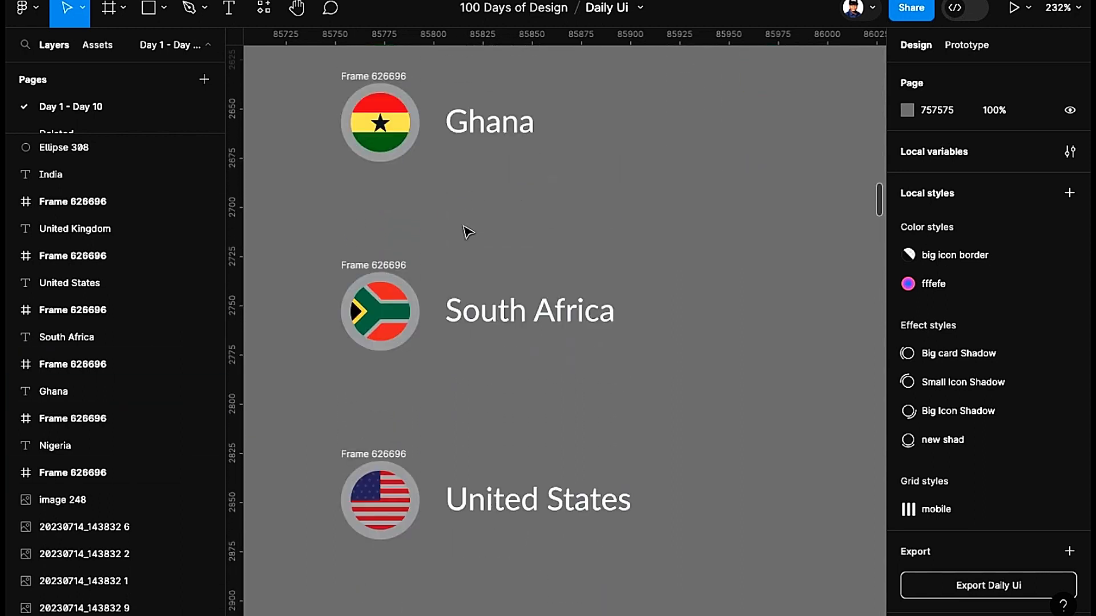
scroll(467, 231, up, 13)
scroll(432, 165, right, 2)
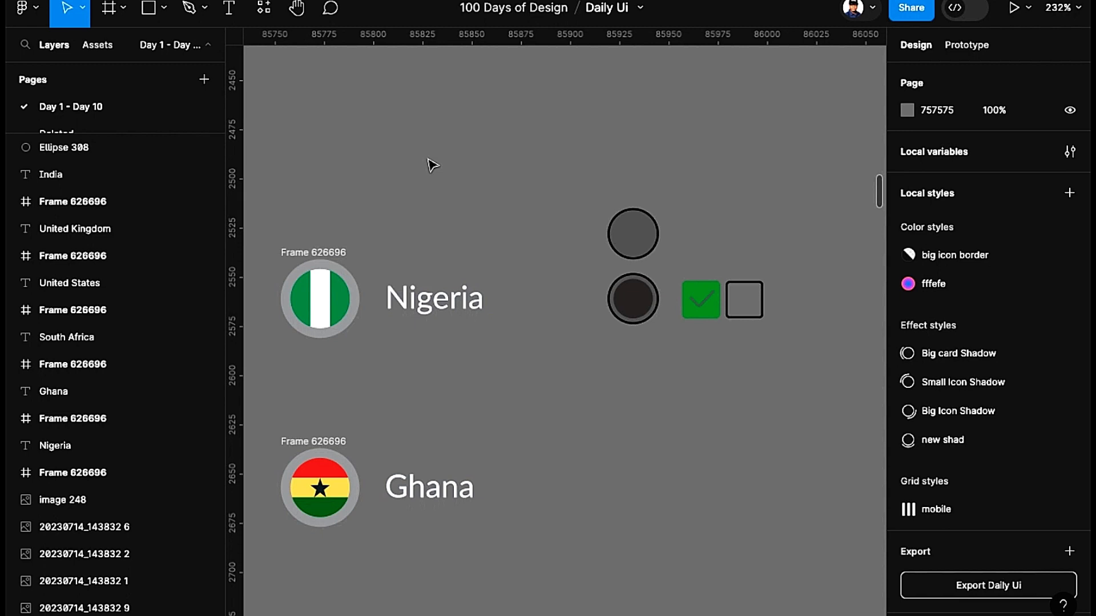
Step: Search the Iconify plugin for "congo" and import the round Congo-Brazzaville flag onto the canvas above the Nigeria row
key(super+slash)
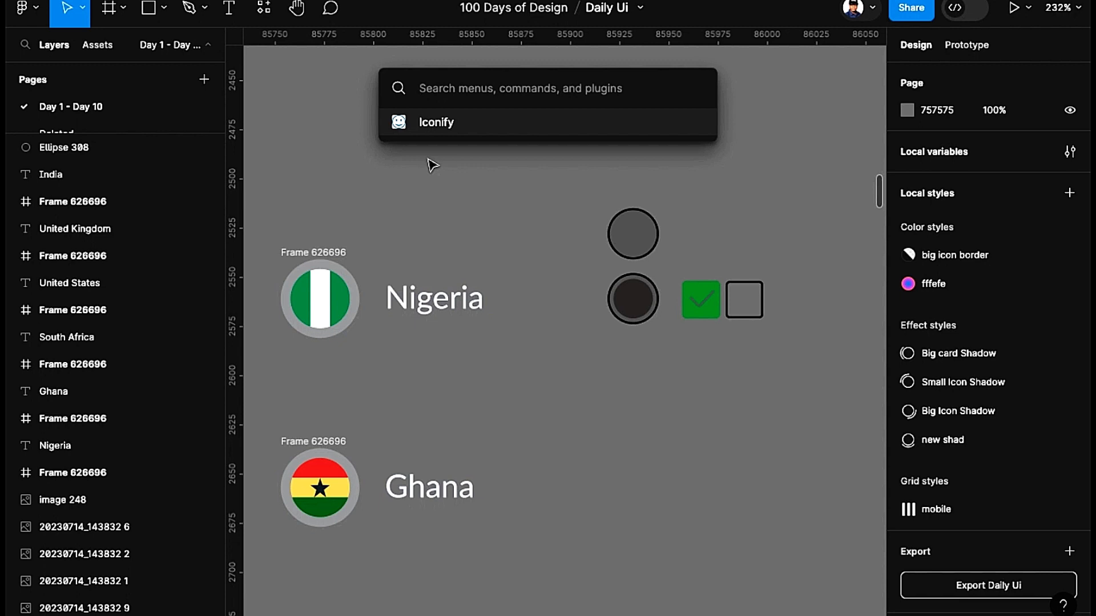
key(Return)
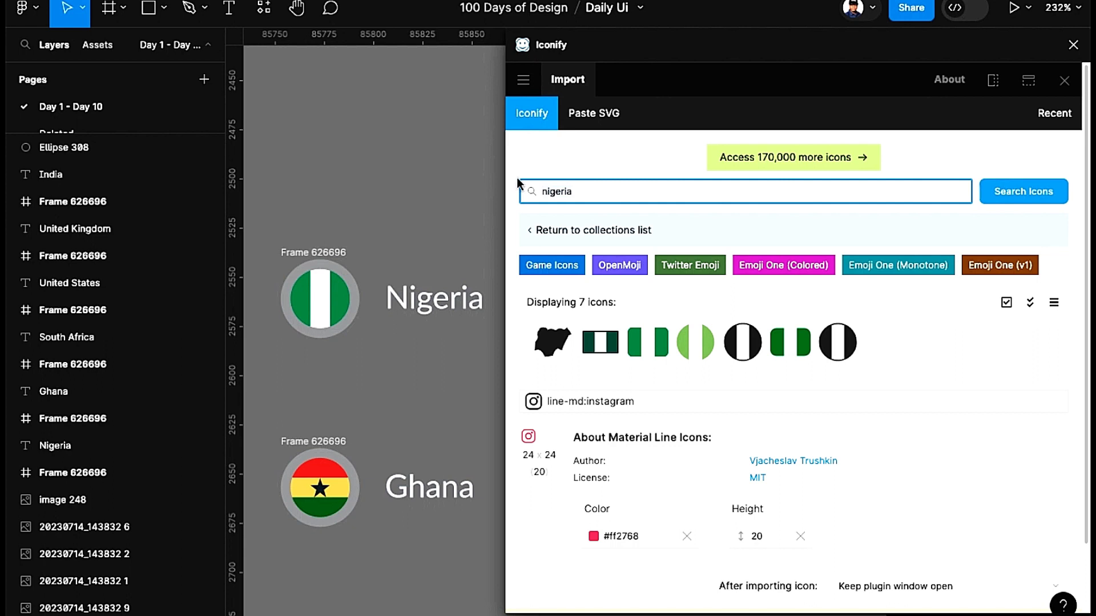
key(ctrl+a)
text(congo)
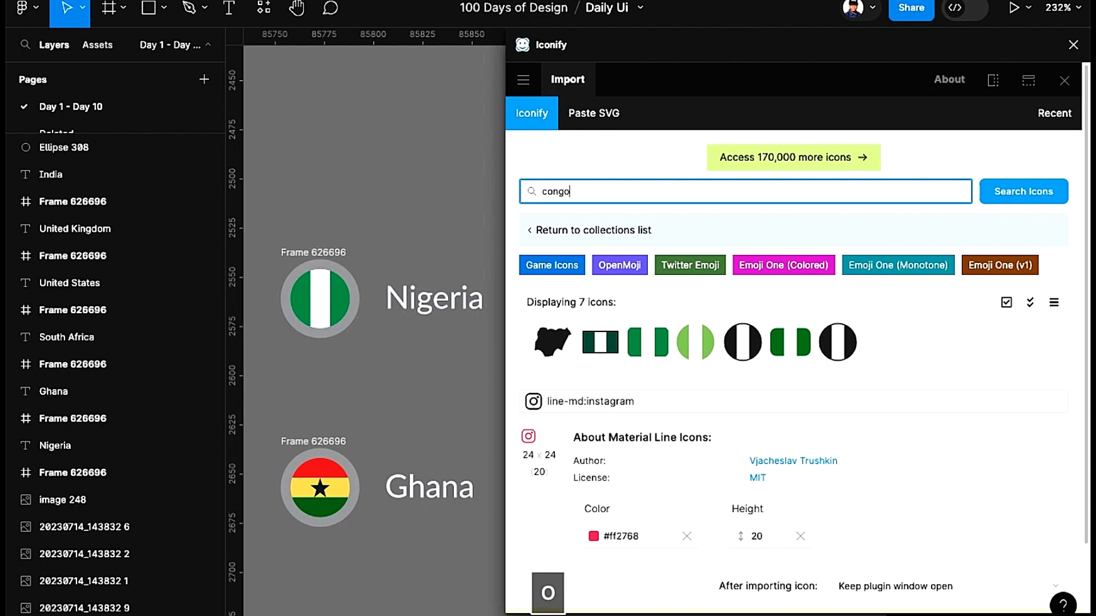
key(Return)
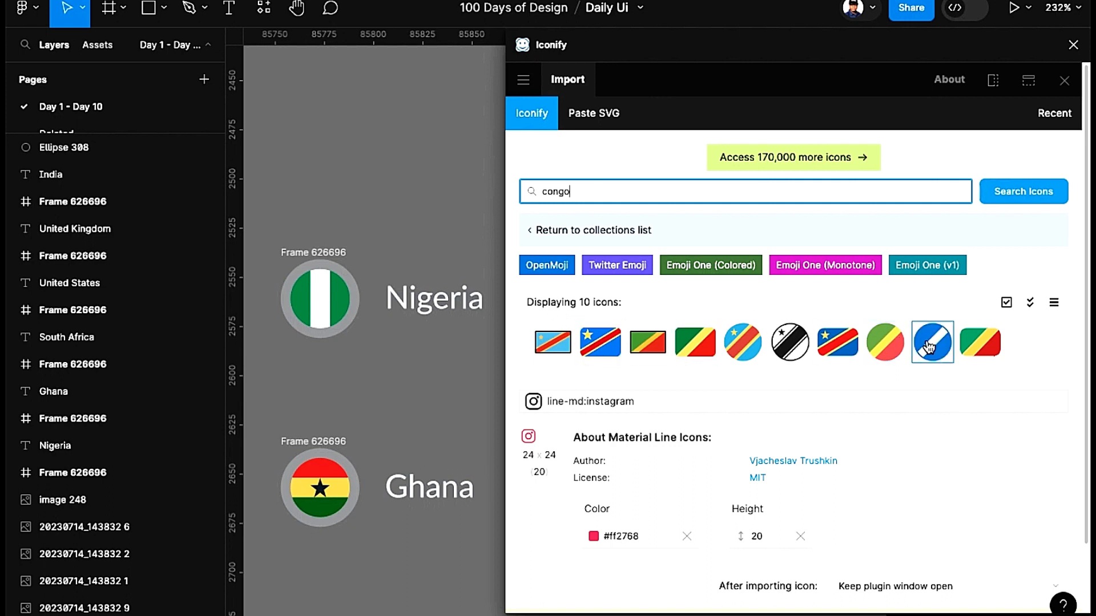
drag(884, 345, 341, 157)
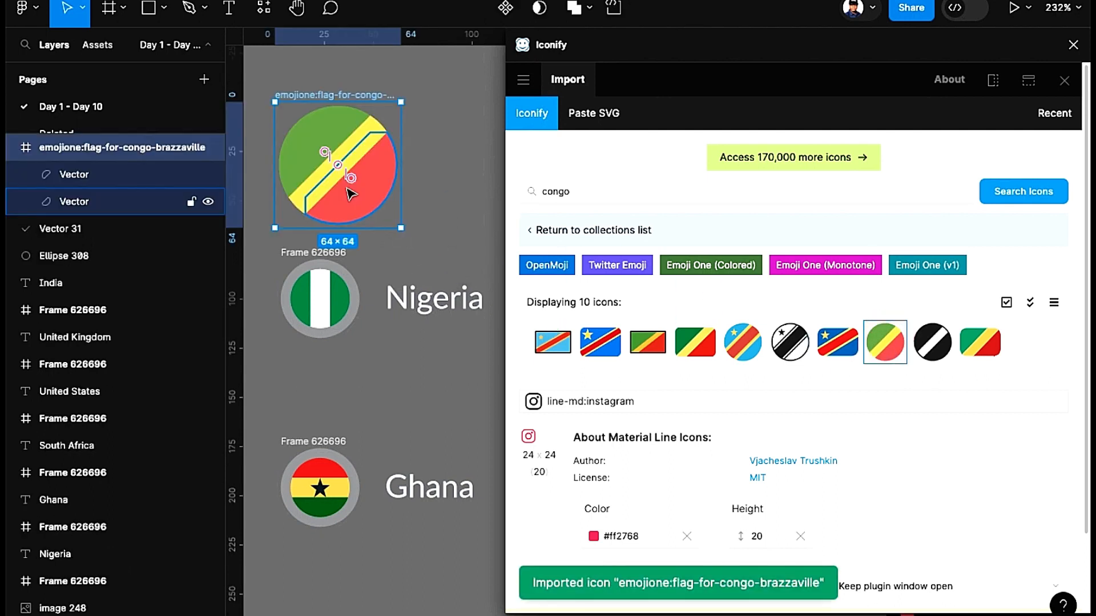
Step: Close the Iconify plugin and delete the imported Congo flag
click(1073, 45)
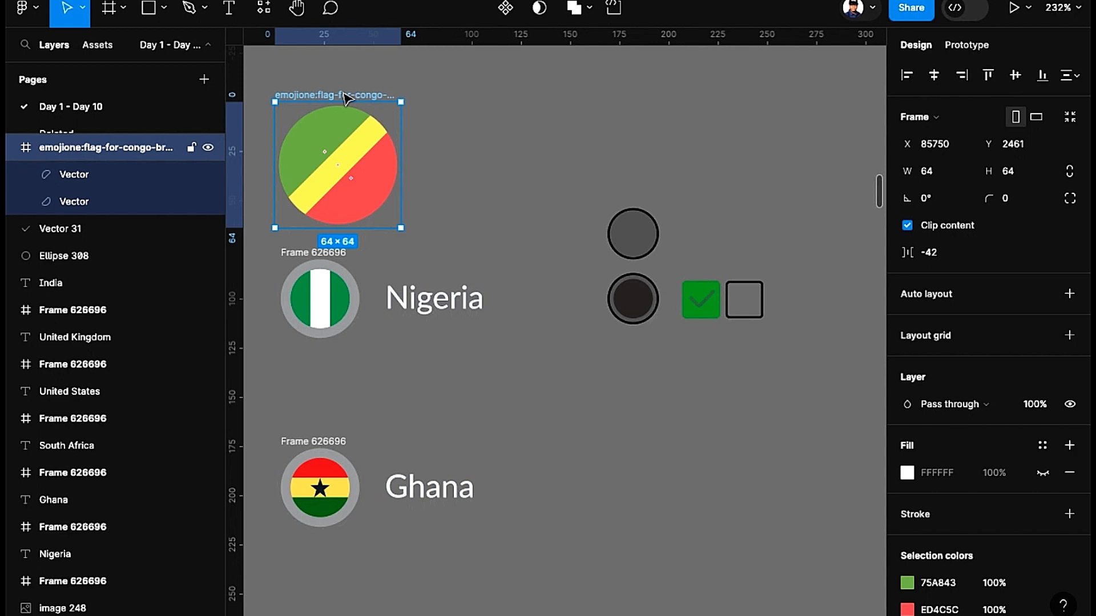
key(BackSpace)
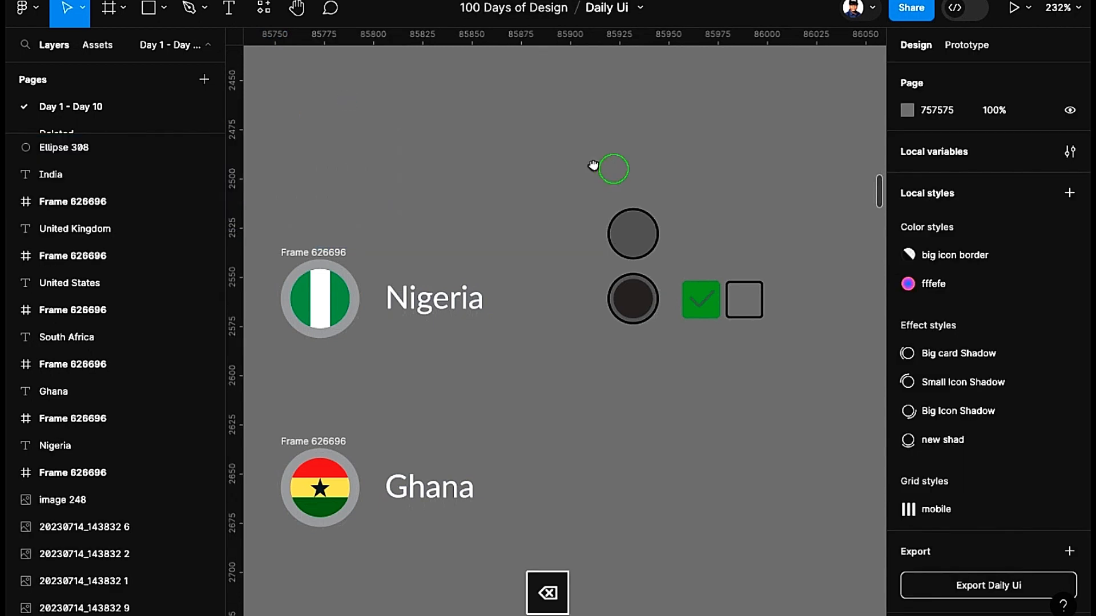
Step: Move the green ticked checkbox and the empty checkbox together to the empty area above the country list
scroll(570, 162, down, 2)
scroll(542, 238, up, 5)
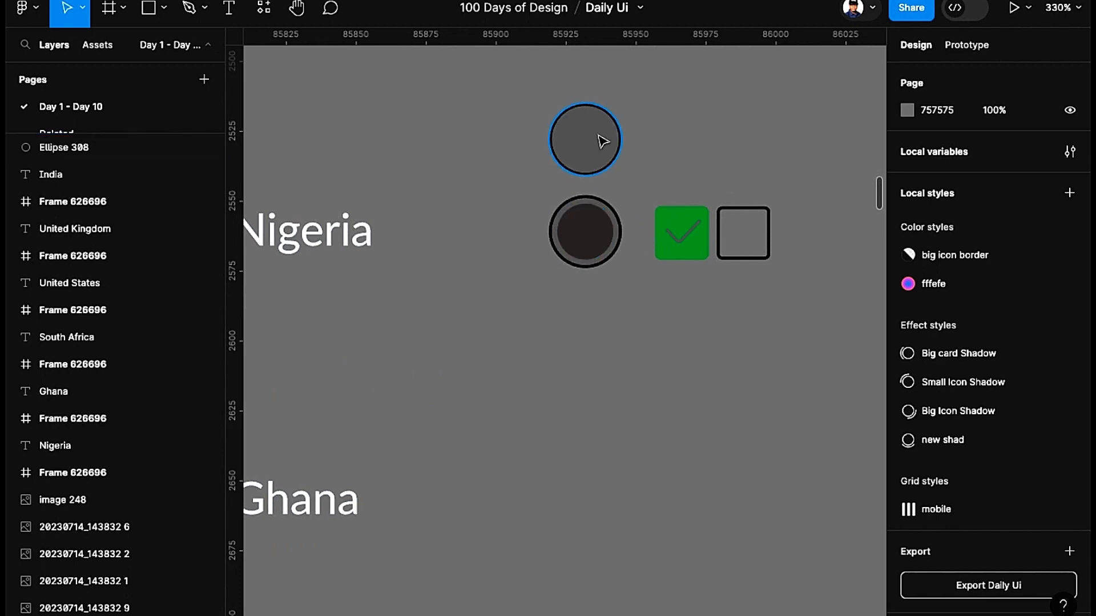
scroll(418, 225, down, 3)
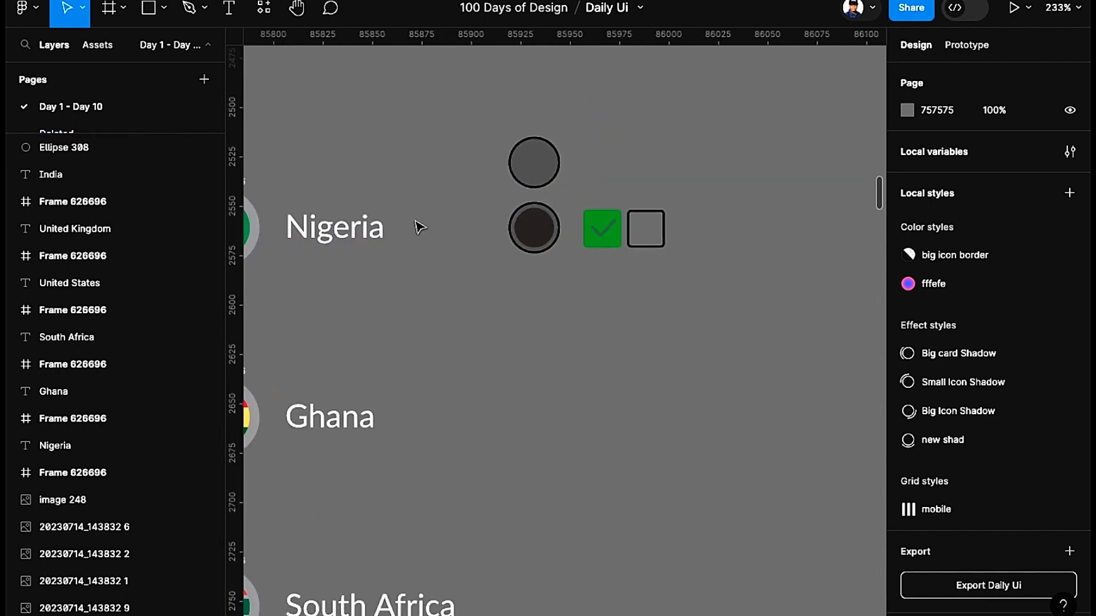
scroll(410, 251, left, 3)
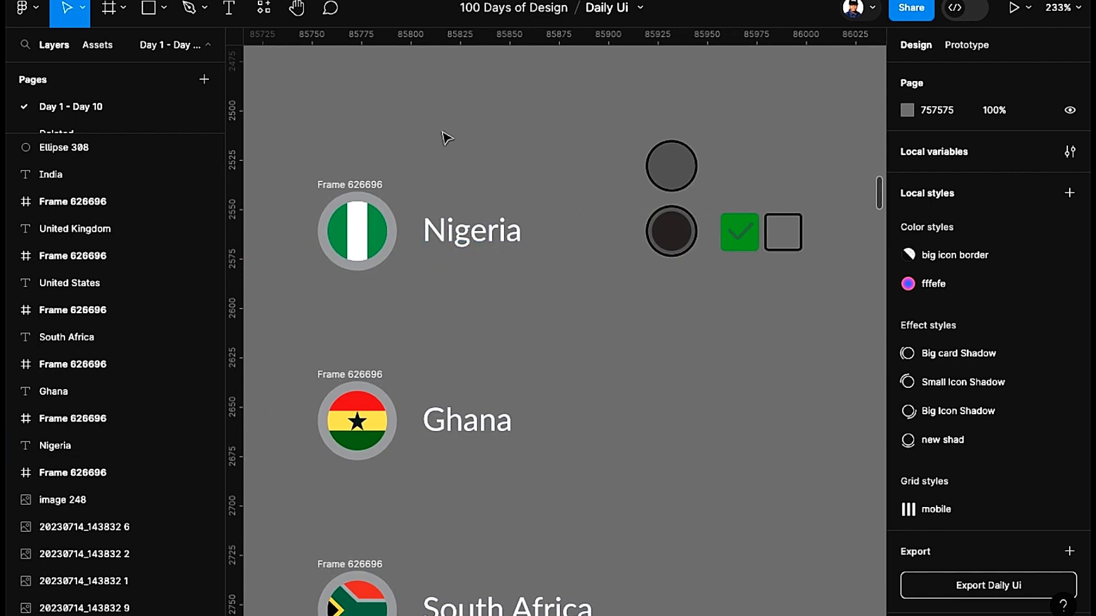
scroll(457, 171, down, 3)
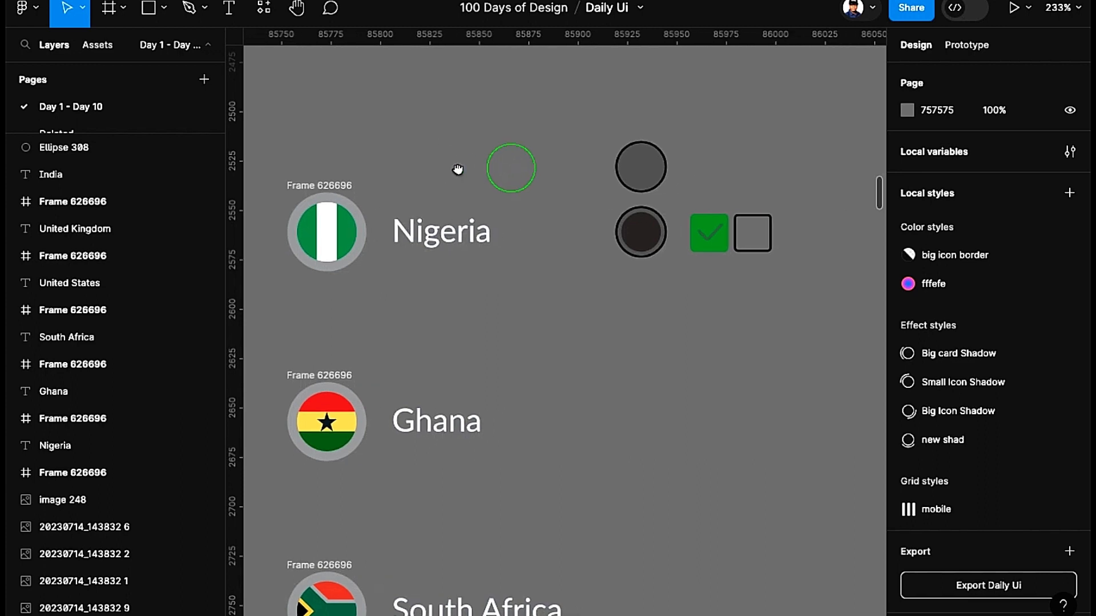
click(636, 197)
drag(643, 205, 723, 265)
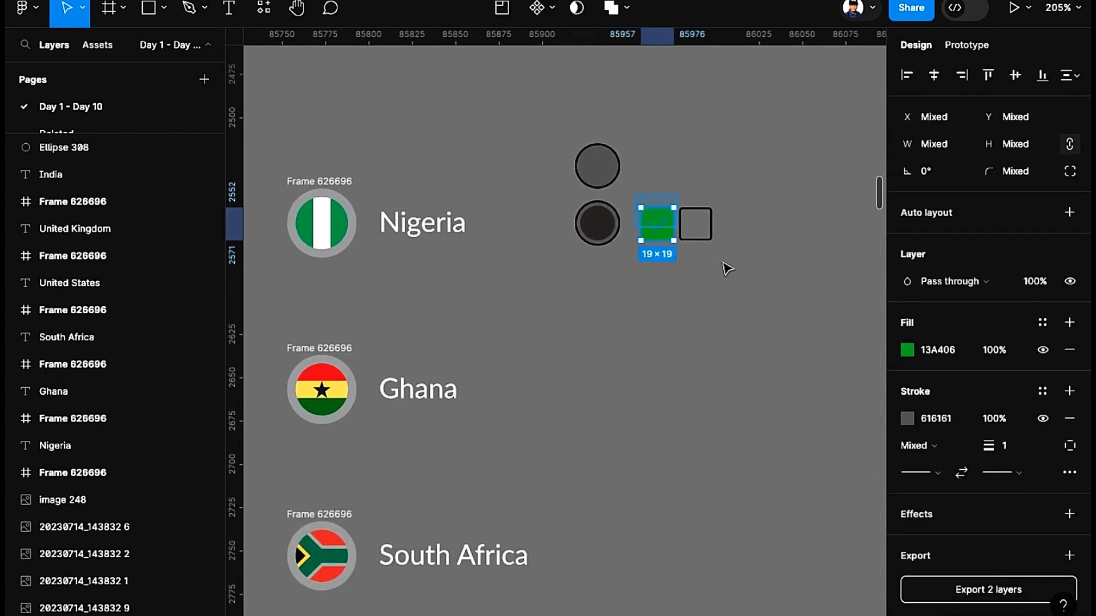
scroll(743, 328, up, 3)
drag(707, 319, 318, 59)
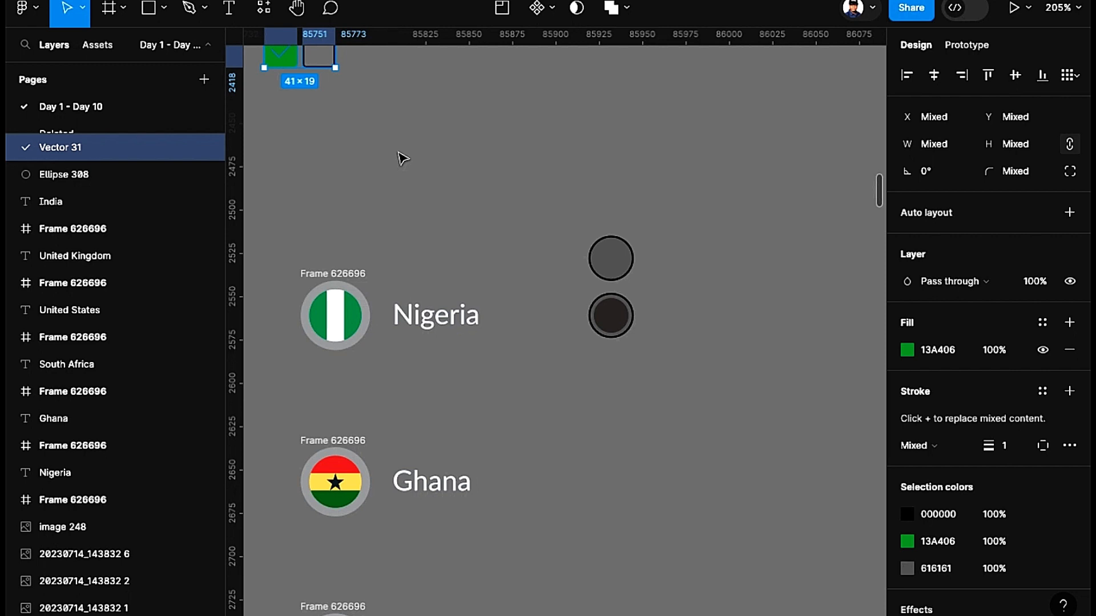
Step: Add an iPhone 13 & 14 frame (390×844) and place it to the right of the country list
scroll(402, 158, down, 5)
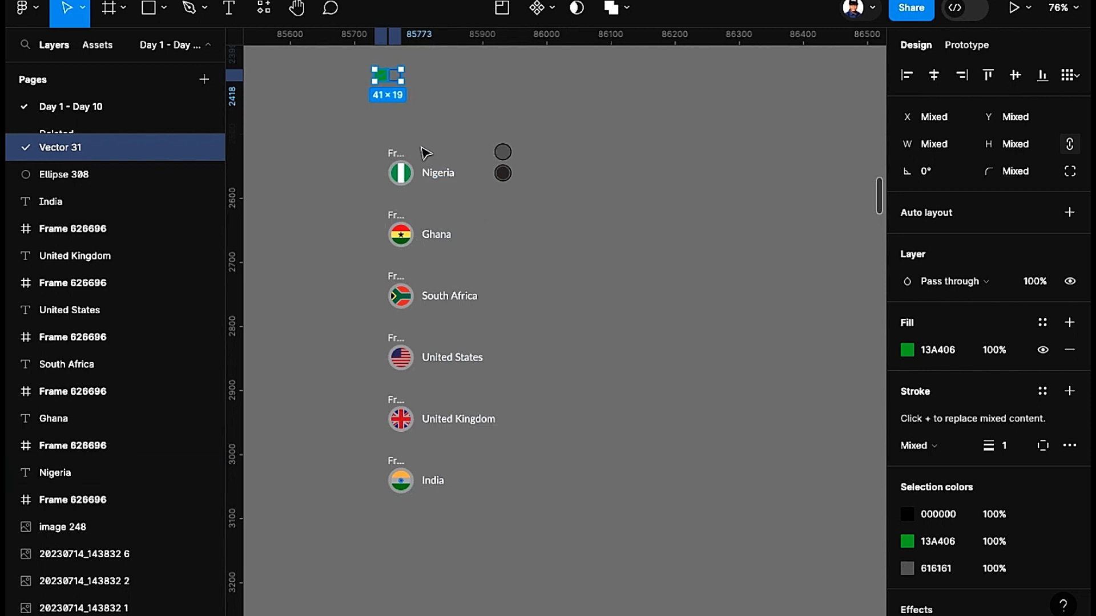
click(109, 8)
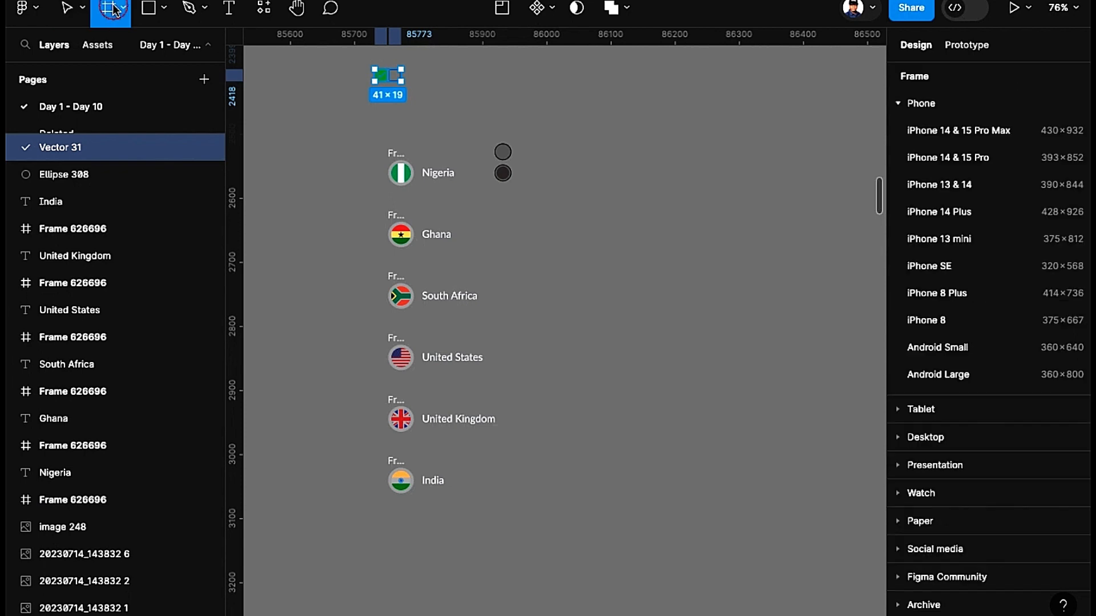
click(974, 185)
drag(690, 268, 684, 264)
Step: Move the Nigeria flag and its label together into the upper-left area of the phone frame
drag(370, 129, 474, 213)
drag(392, 152, 599, 182)
scroll(966, 319, down, 2)
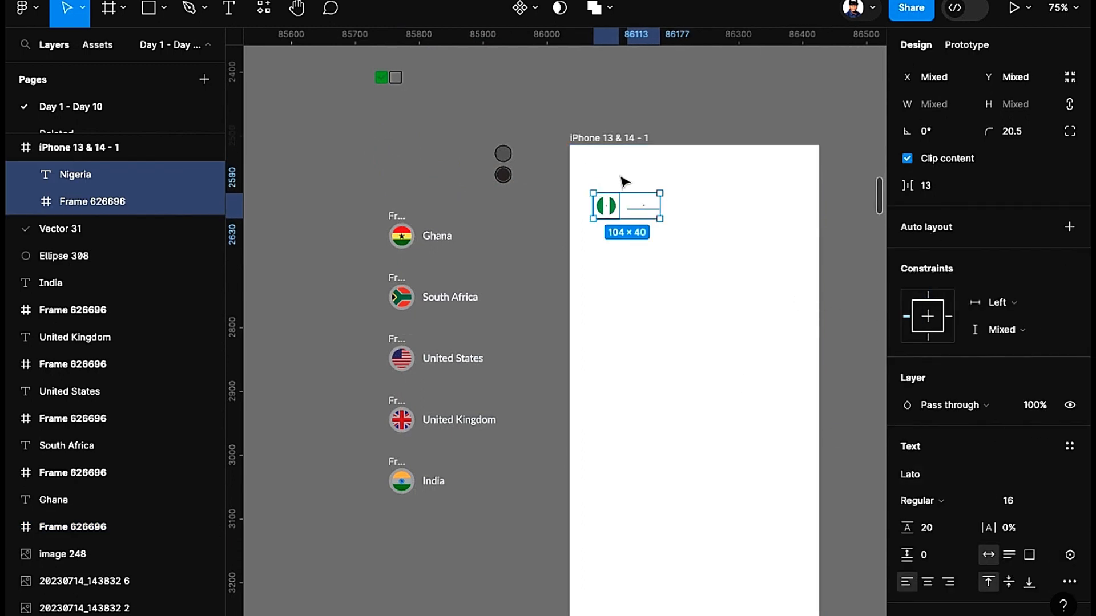
Step: Change the Nigeria label's text fill to a dark swatch from the document colors
click(644, 209)
scroll(924, 430, down, 4)
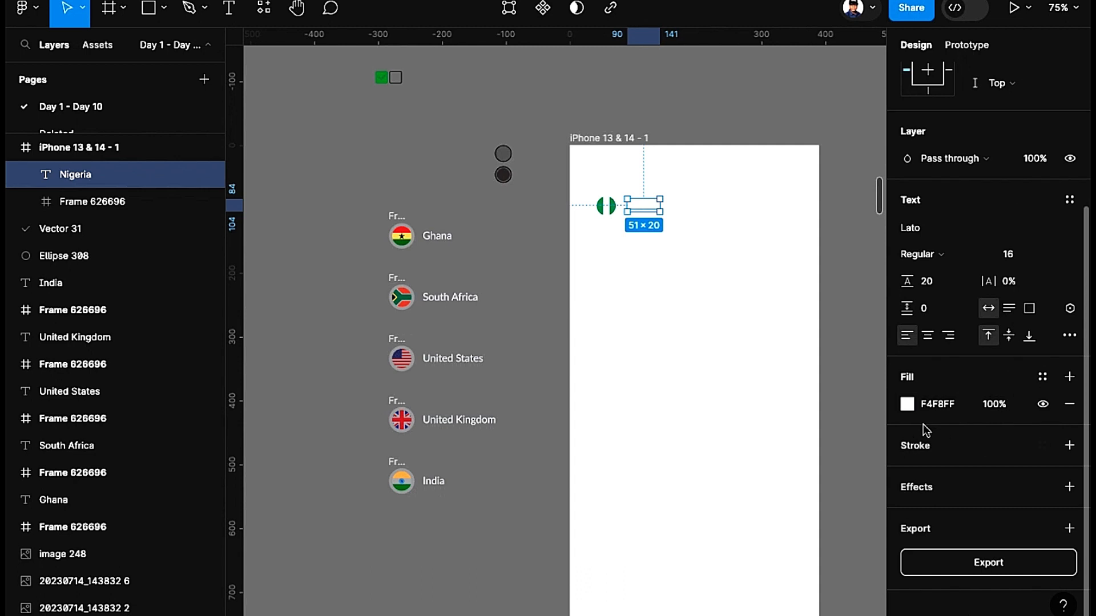
click(907, 406)
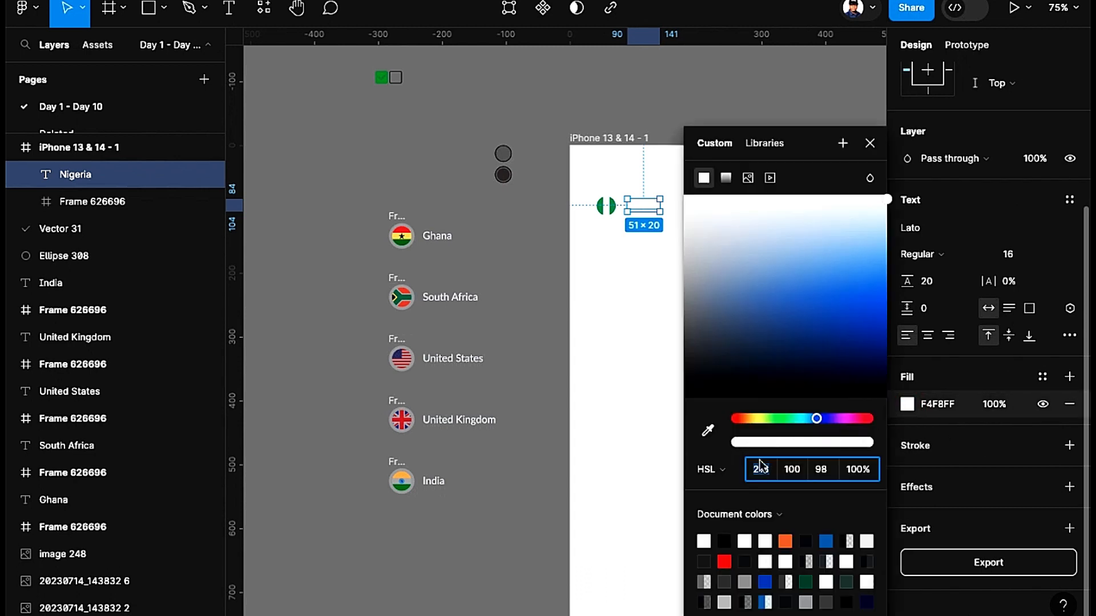
click(724, 582)
click(505, 94)
Step: Move both circles of the filled radio button into the phone frame, at the right end of the Nigeria row
scroll(659, 211, up, 2)
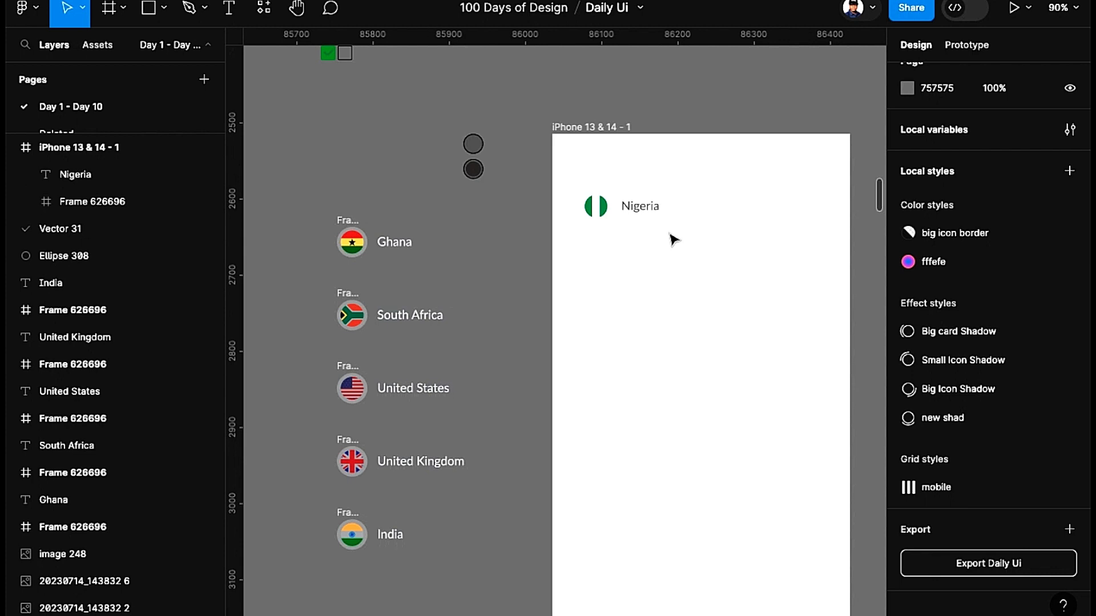
click(473, 169)
drag(484, 180, 823, 216)
Step: Duplicate the phone frame and place the copy to the right of the original
drag(821, 224, 489, 217)
drag(369, 111, 459, 120)
scroll(460, 120, down, 1)
drag(361, 133, 682, 144)
Step: Copy the empty radio circle that lies outside the phone frames
scroll(385, 153, left, 3)
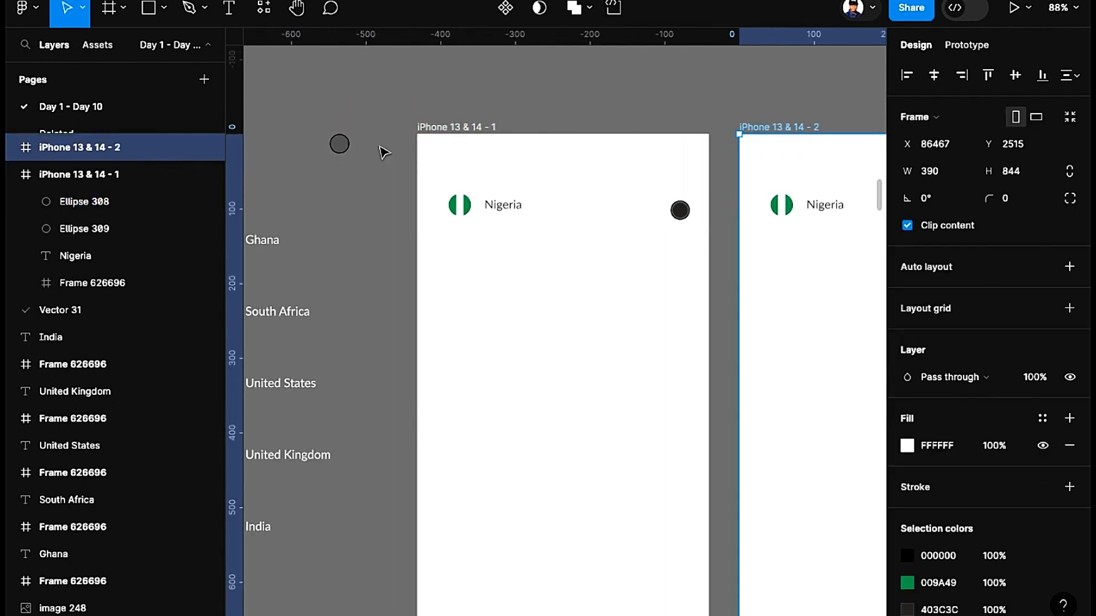
click(340, 144)
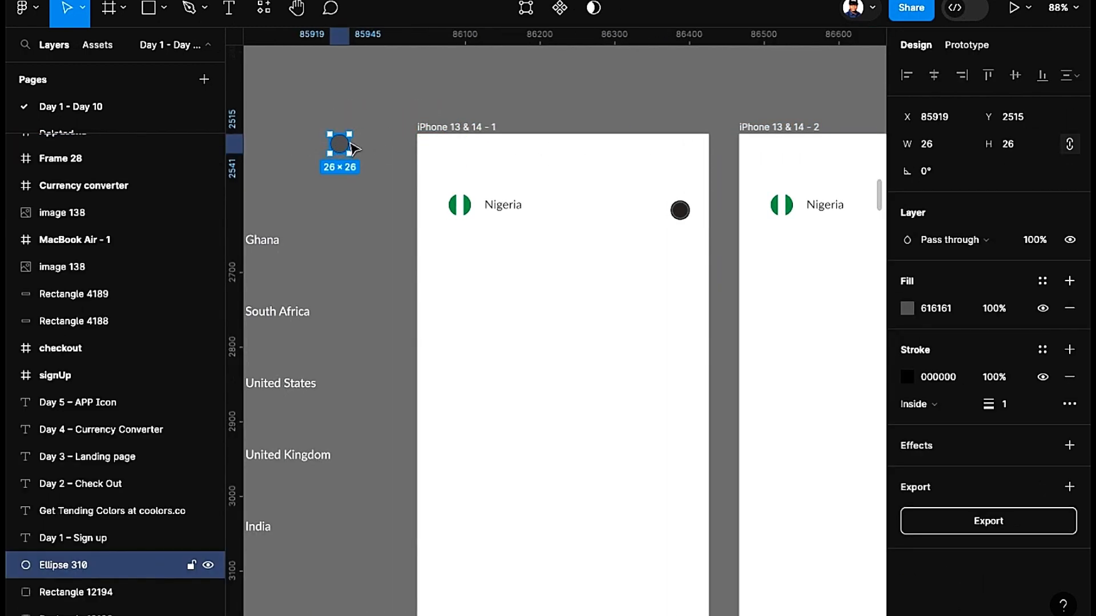
key(super+c)
Step: Delete the dark inner dot of the radio button in the second phone frame
scroll(601, 105, right, 5)
drag(746, 241, 732, 228)
click(782, 222)
click(747, 233)
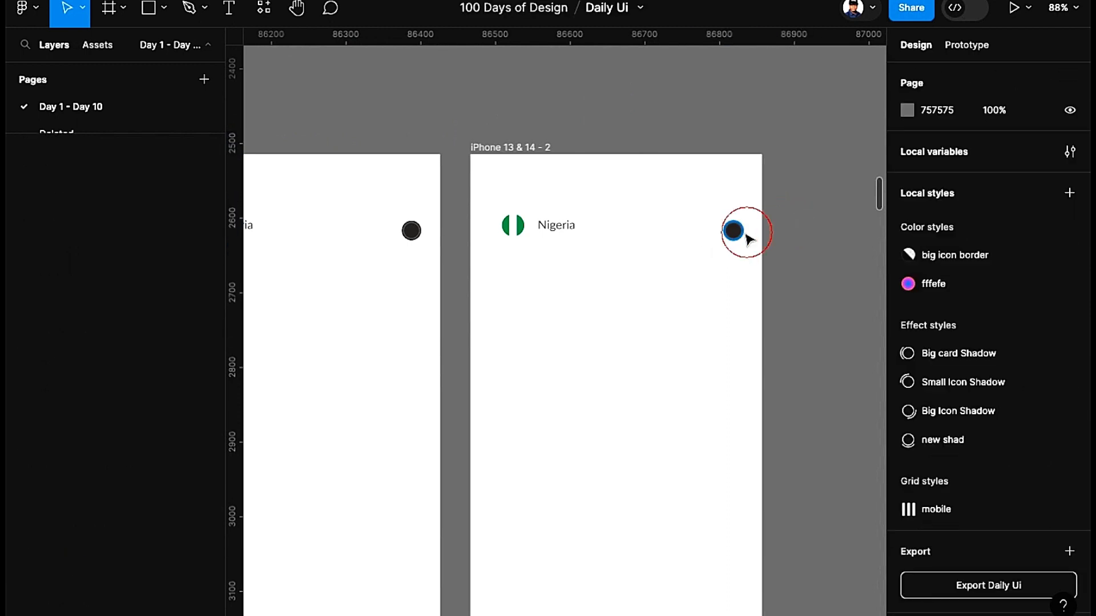
key(BackSpace)
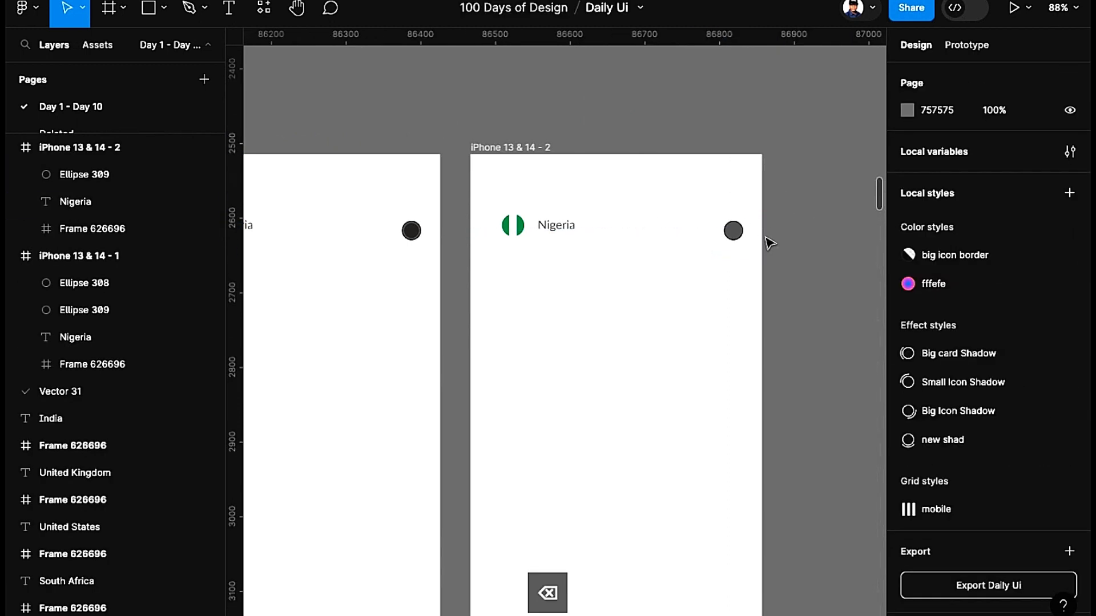
Step: Set the fill of the radio button's outer circle in the first phone frame to white (FFFFFF), sampled from the frame background
scroll(413, 232, down, 1)
click(411, 231)
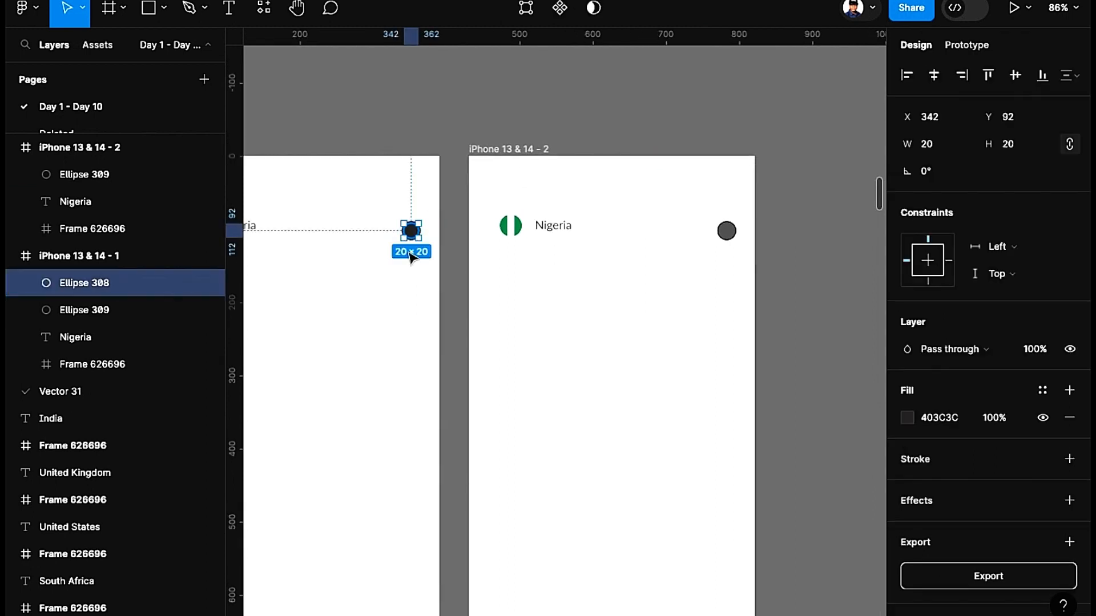
scroll(412, 251, up, 10)
key(Escape)
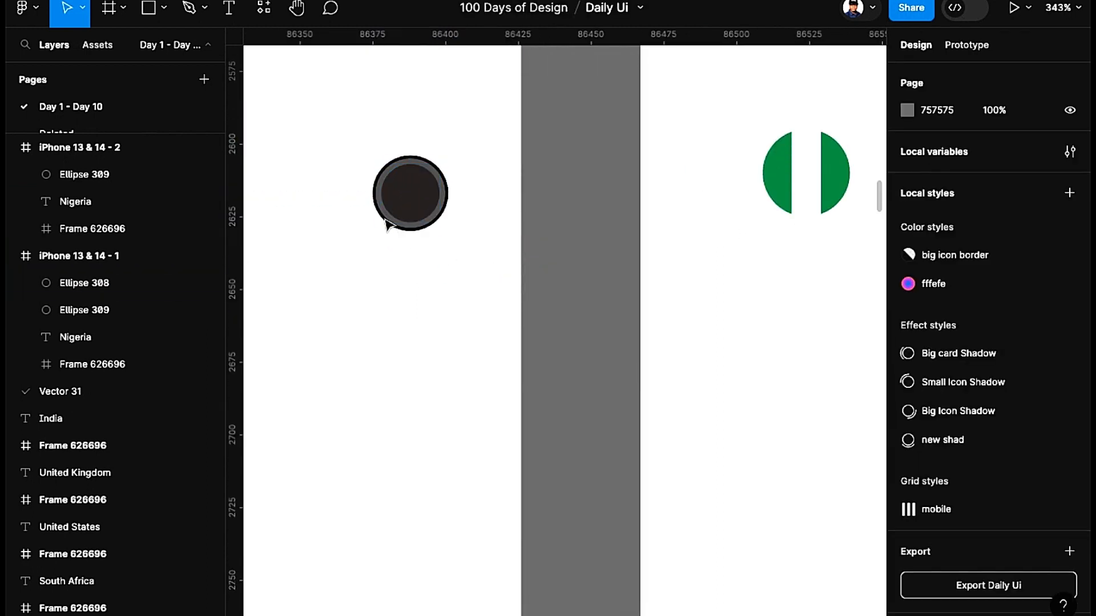
scroll(416, 262, up, 4)
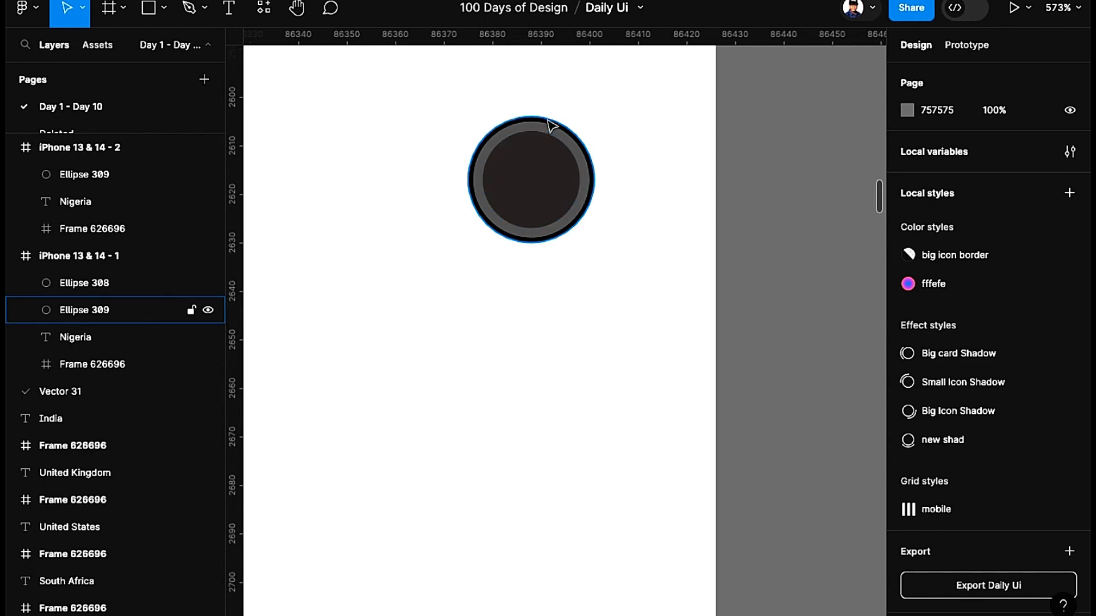
click(550, 125)
scroll(990, 325, down, 1)
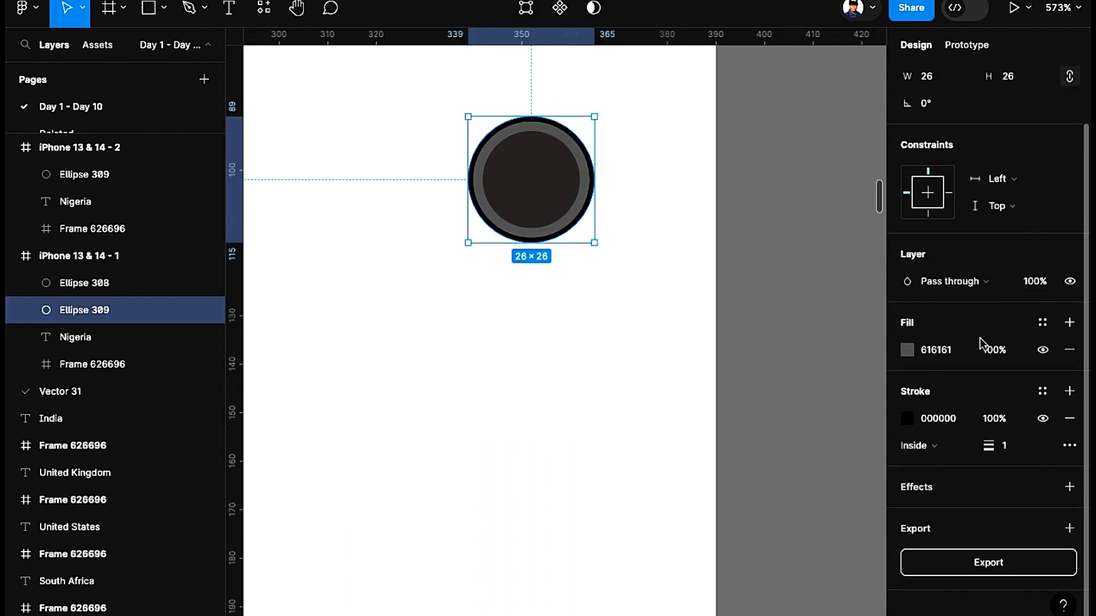
click(914, 357)
click(707, 430)
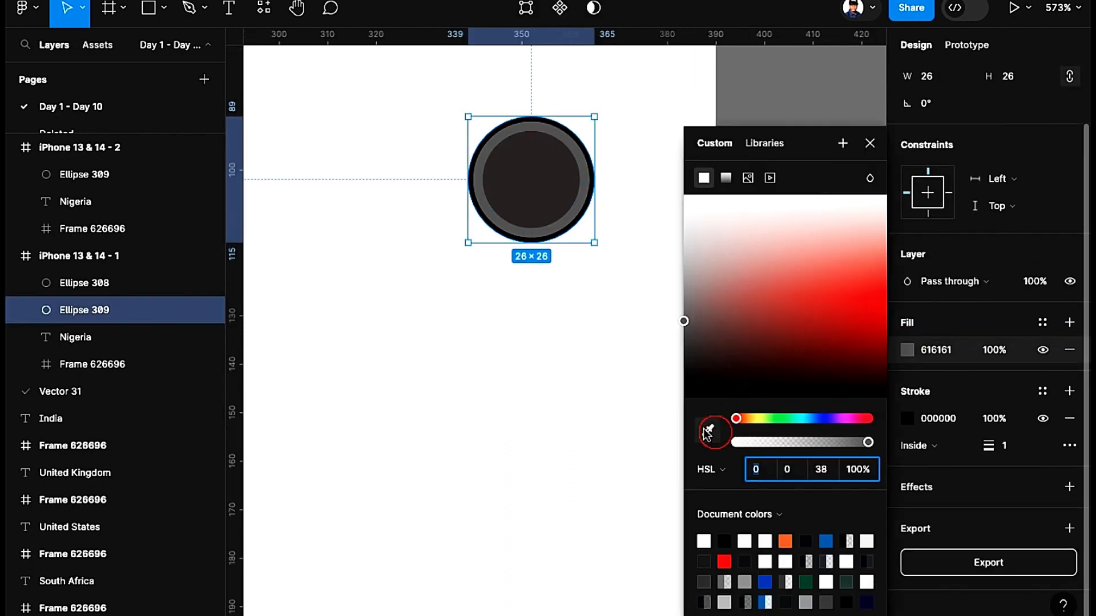
click(541, 384)
scroll(542, 384, down, 4)
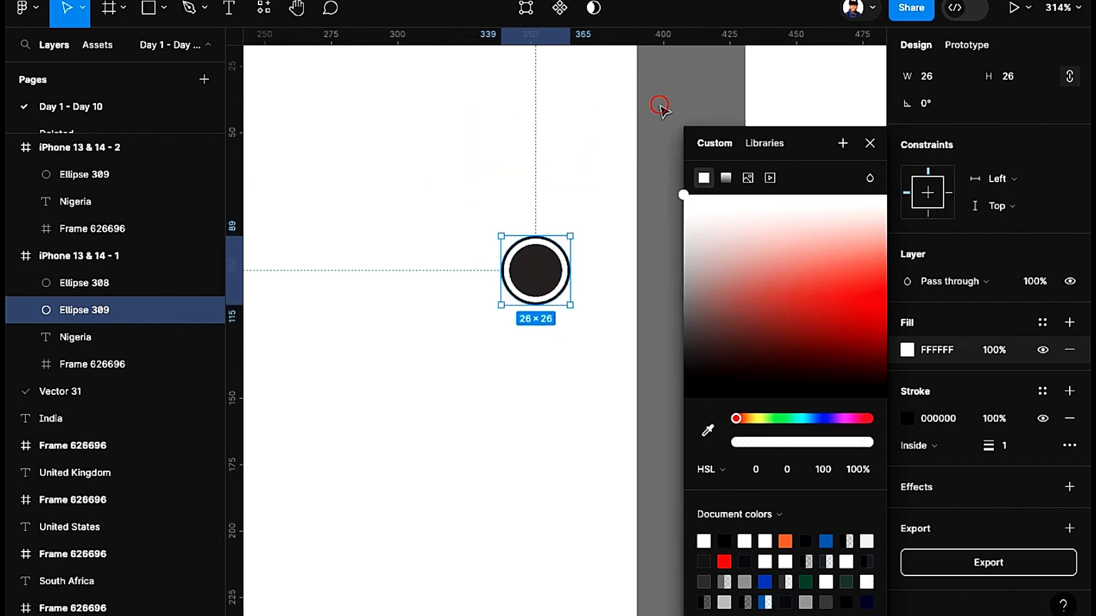
Step: Set the fill of the radio circle in the second phone frame to white (FFFFFF), sampled from the frame background
click(657, 102)
scroll(641, 326, down, 2)
scroll(450, 216, down, 3)
scroll(746, 188, right, 8)
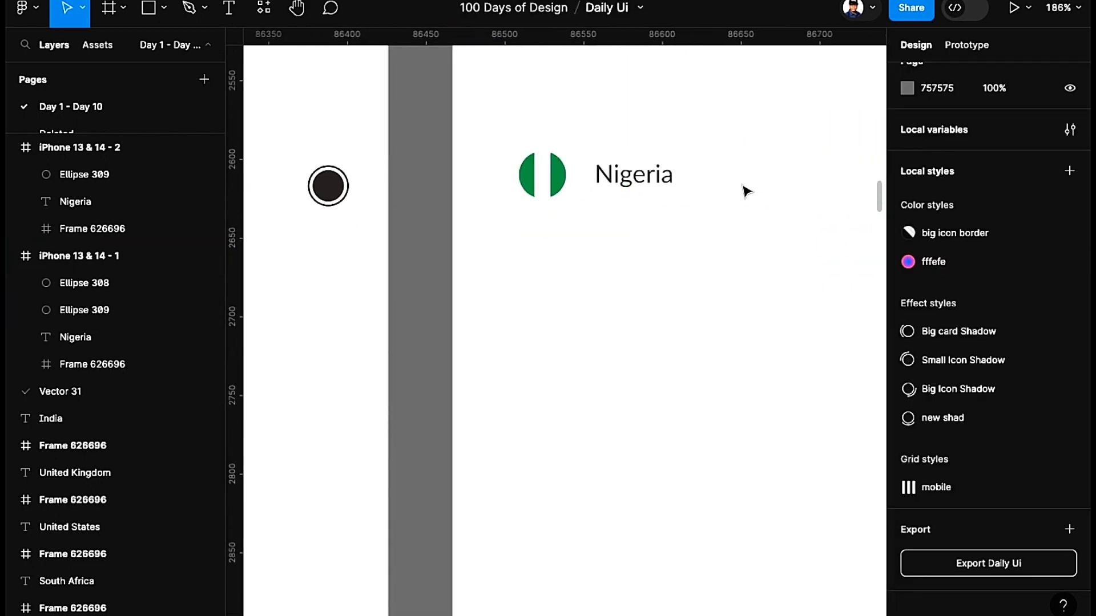
click(779, 202)
key(i)
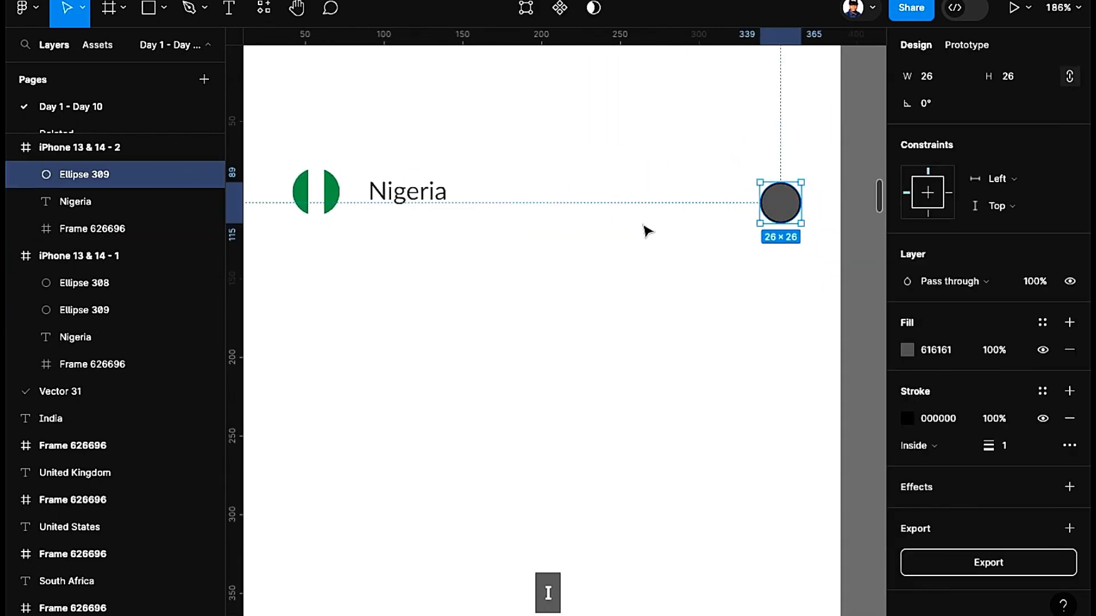
click(626, 287)
scroll(719, 257, down, 5)
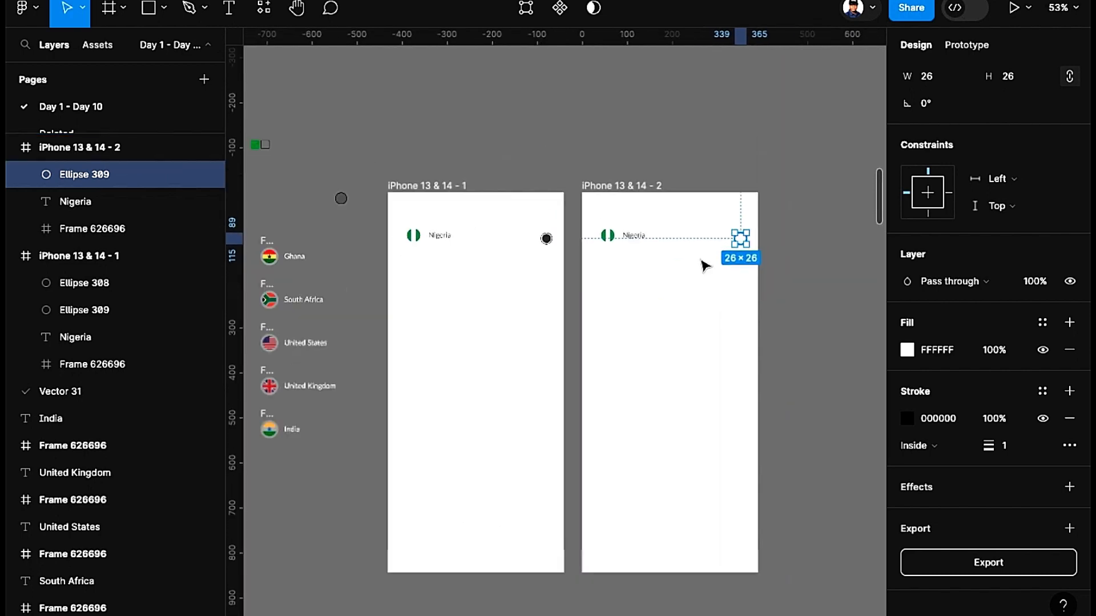
Step: Delete the second phone frame together with its contents
click(548, 139)
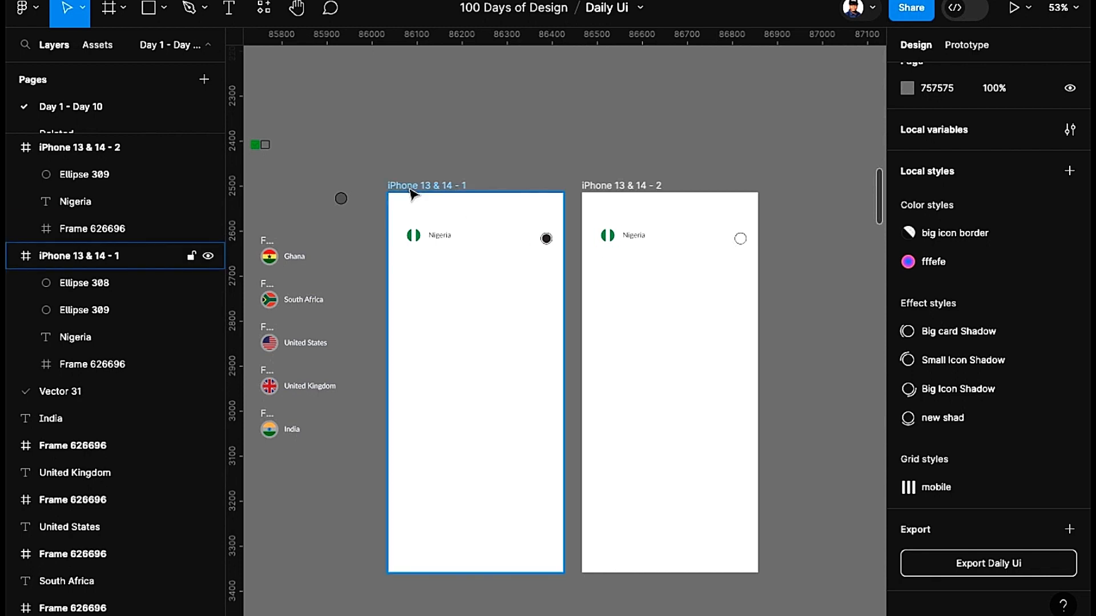
click(637, 191)
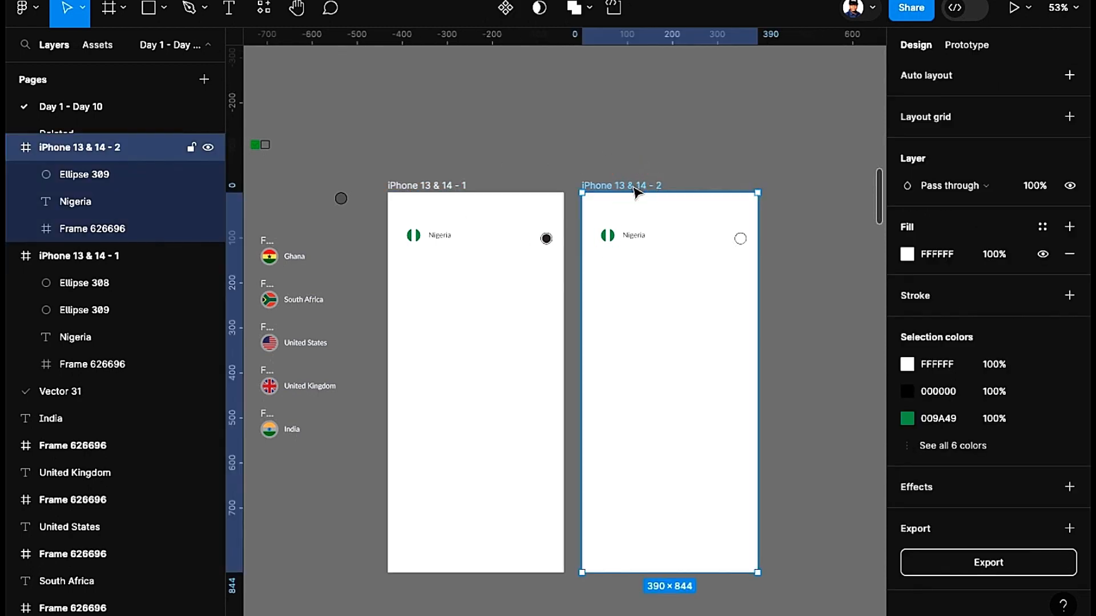
key(Delete)
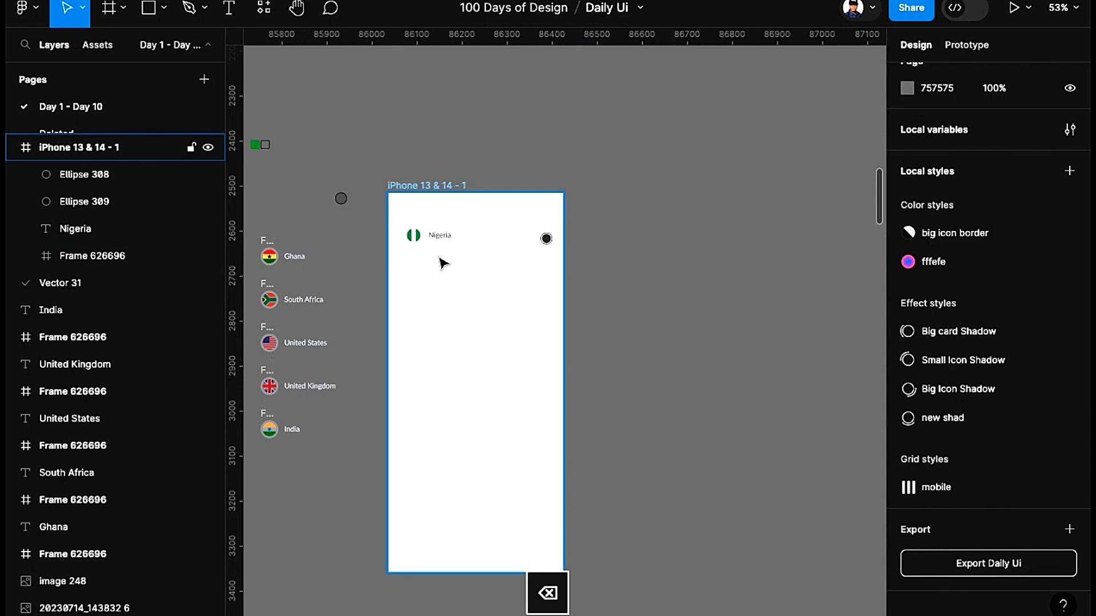
Step: Move the Nigeria flag, its label and the radio button out of the phone frame, above the Ghana row of the country list
scroll(440, 259, up, 2)
click(437, 176)
click(673, 223)
drag(673, 222, 411, 254)
scroll(411, 254, left, 5)
drag(653, 203, 449, 195)
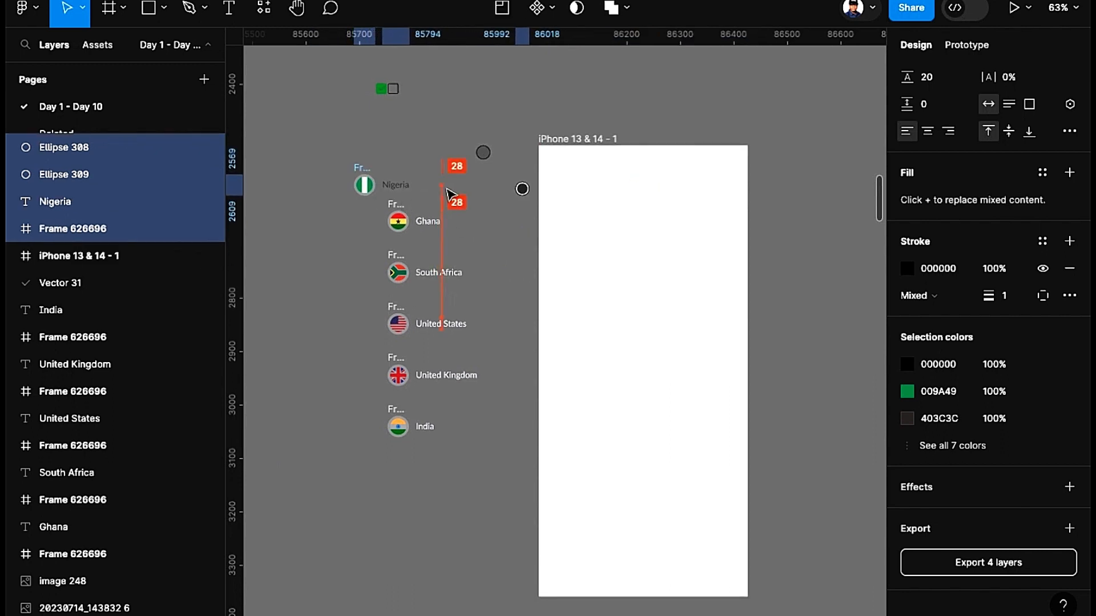
Step: Move the empty phone frame farther to the right, away from the country list
click(573, 140)
drag(573, 139, 670, 138)
scroll(434, 177, up, 7)
scroll(419, 160, down, 2)
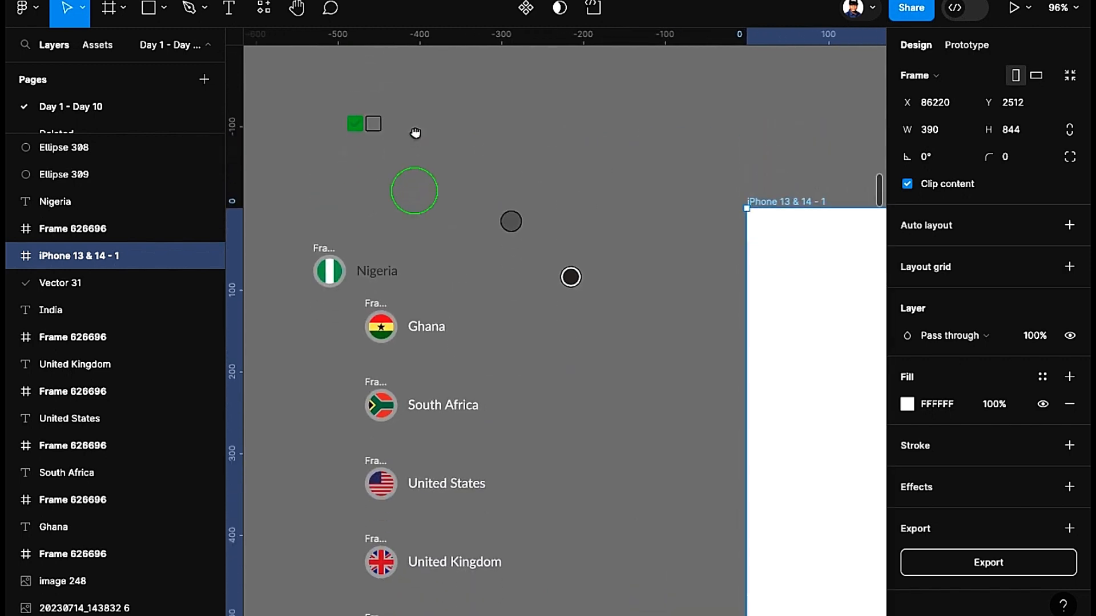
click(435, 227)
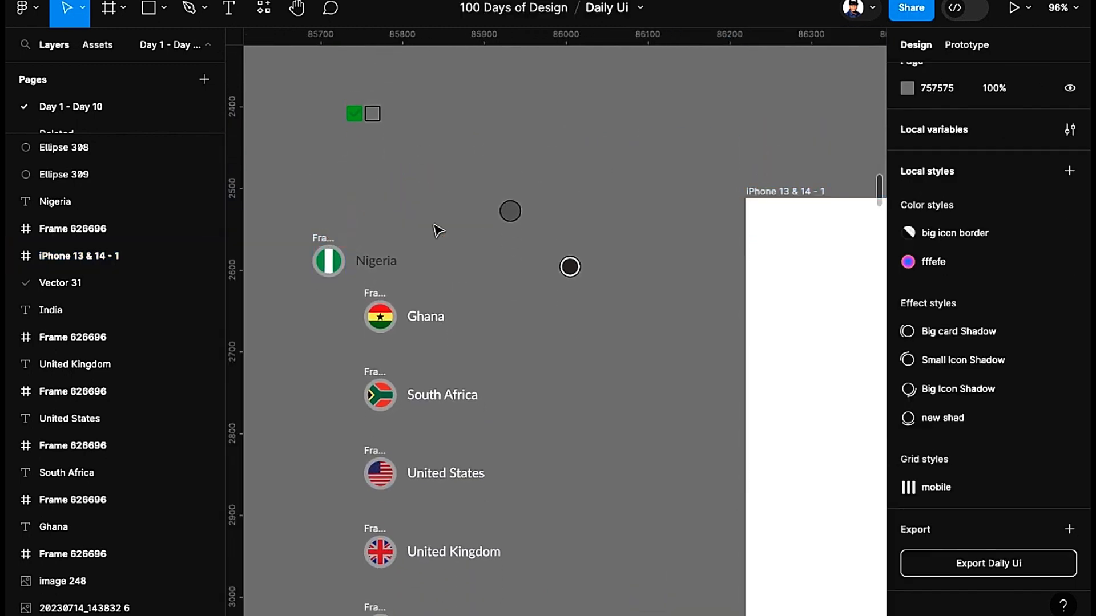
Step: Move the filled radio button beside the empty grey circle, aligned at the same height with an 11 px gap
scroll(418, 153, up, 2)
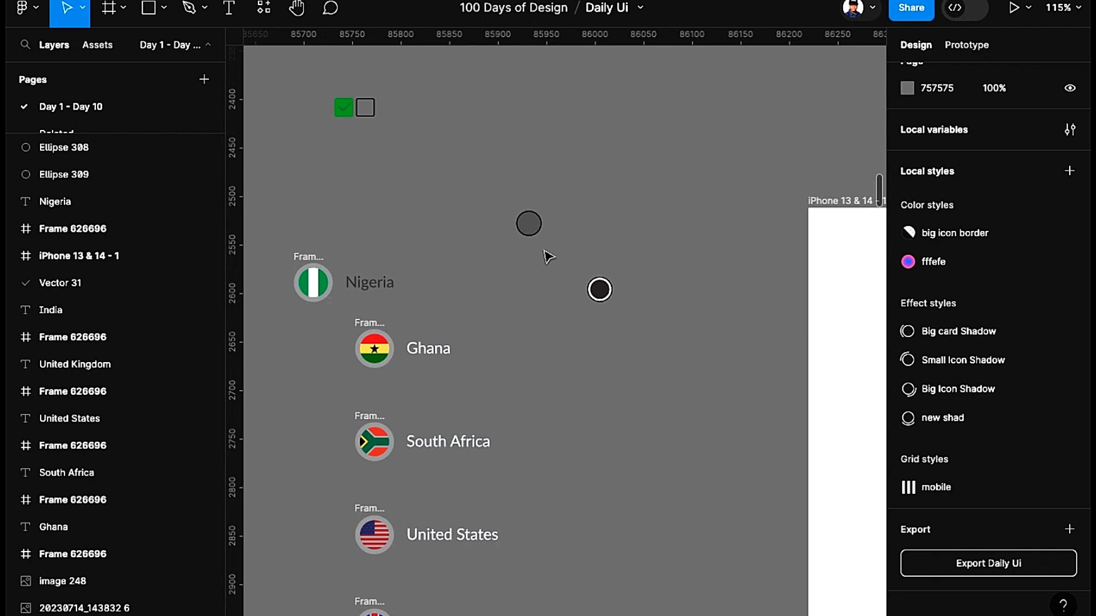
scroll(628, 251, up, 4)
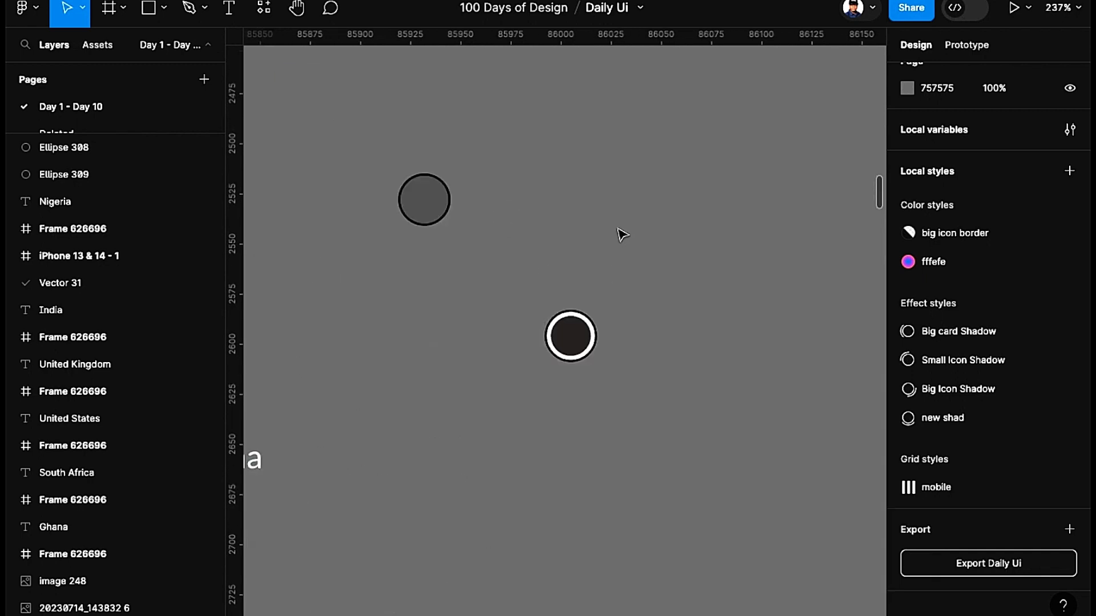
scroll(610, 228, right, 1)
scroll(594, 220, down, 2)
drag(370, 142, 506, 228)
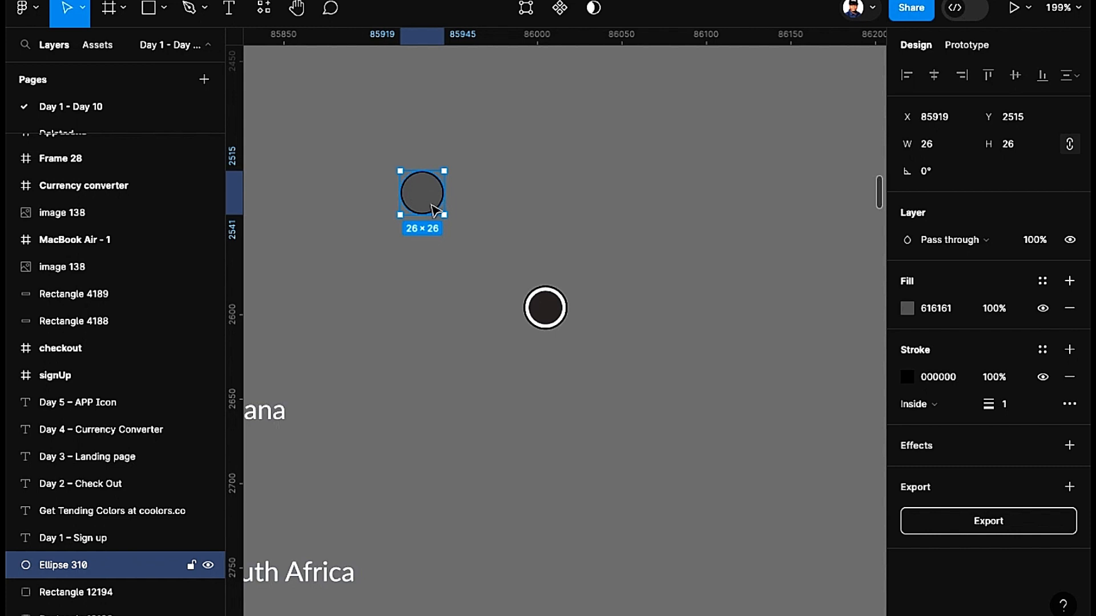
drag(521, 276, 591, 342)
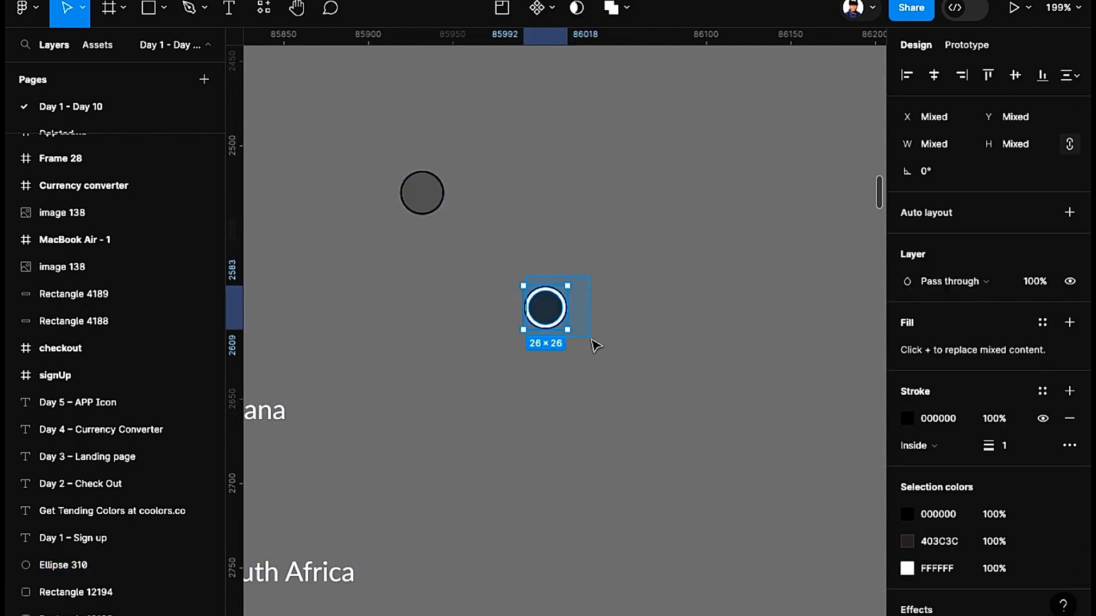
drag(540, 307, 504, 195)
click(396, 186)
Step: Create a single component from the two ellipses of the filled radio button
ctrl+scroll(457, 166, up, 5)
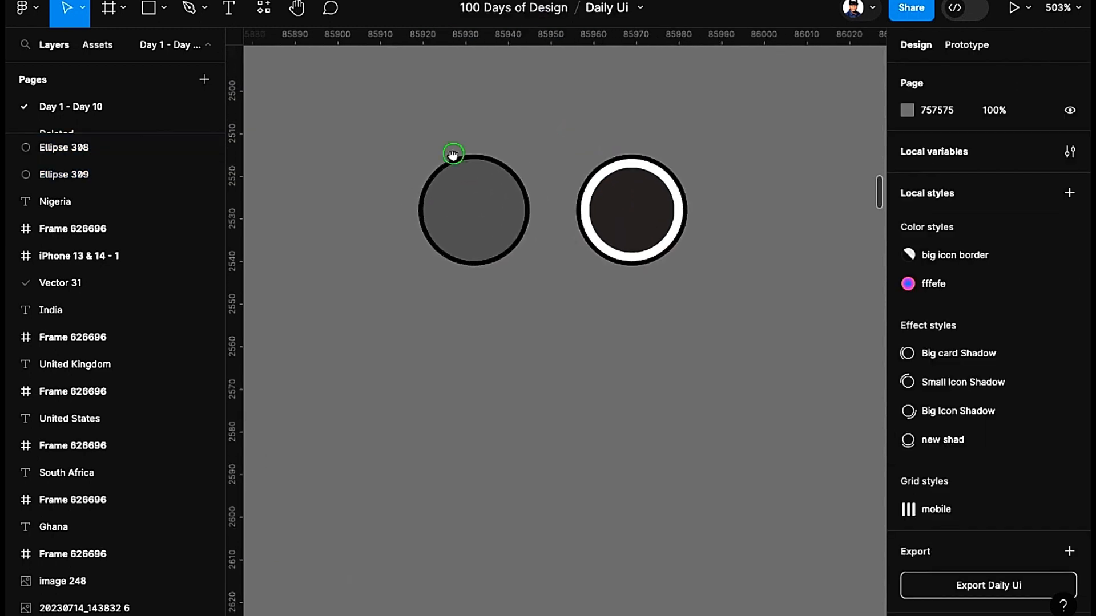
drag(464, 129, 634, 317)
click(548, 12)
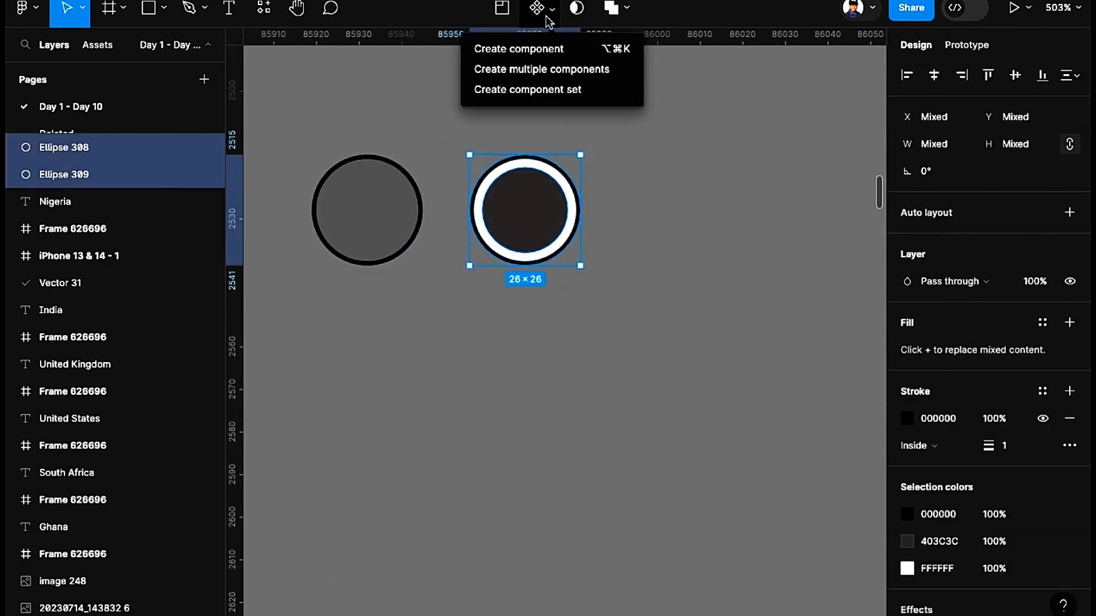
click(517, 53)
Step: Create a component from the empty grey radio circle
scroll(379, 129, left, 3)
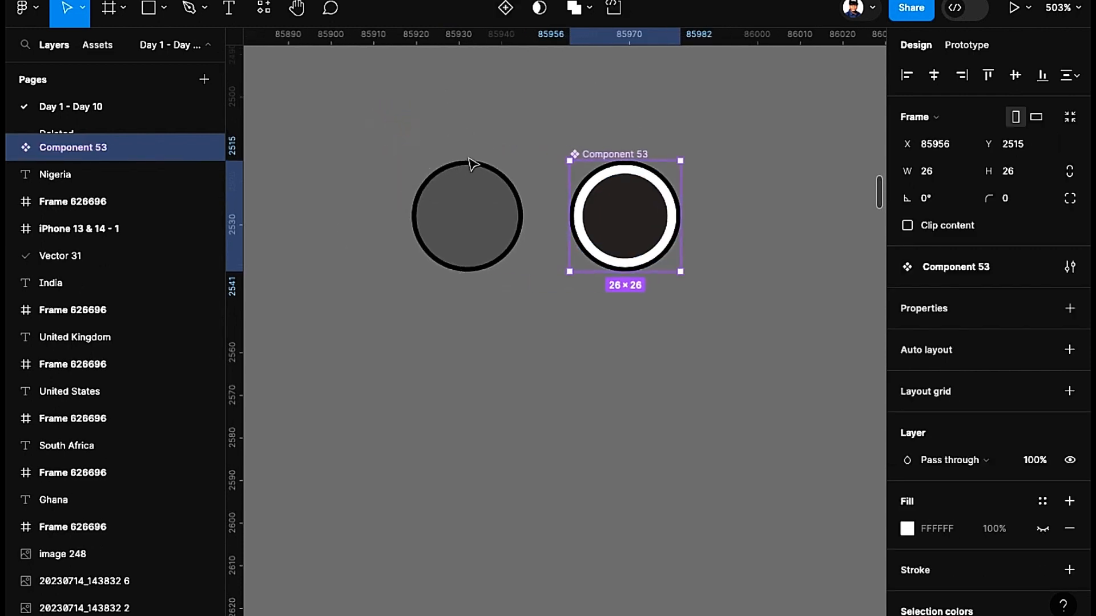
click(467, 164)
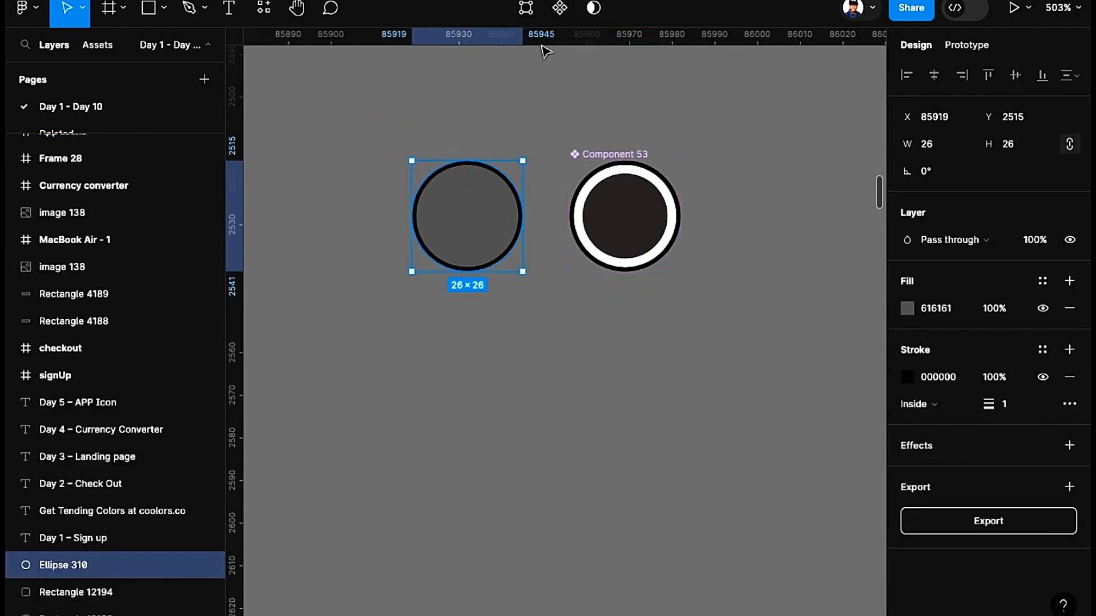
click(560, 11)
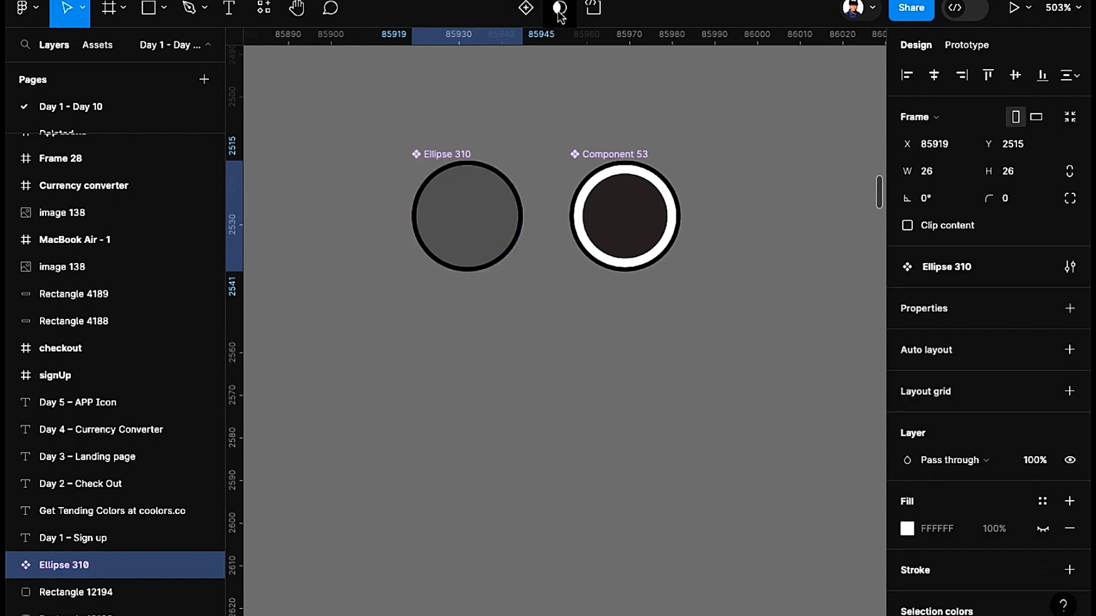
click(405, 113)
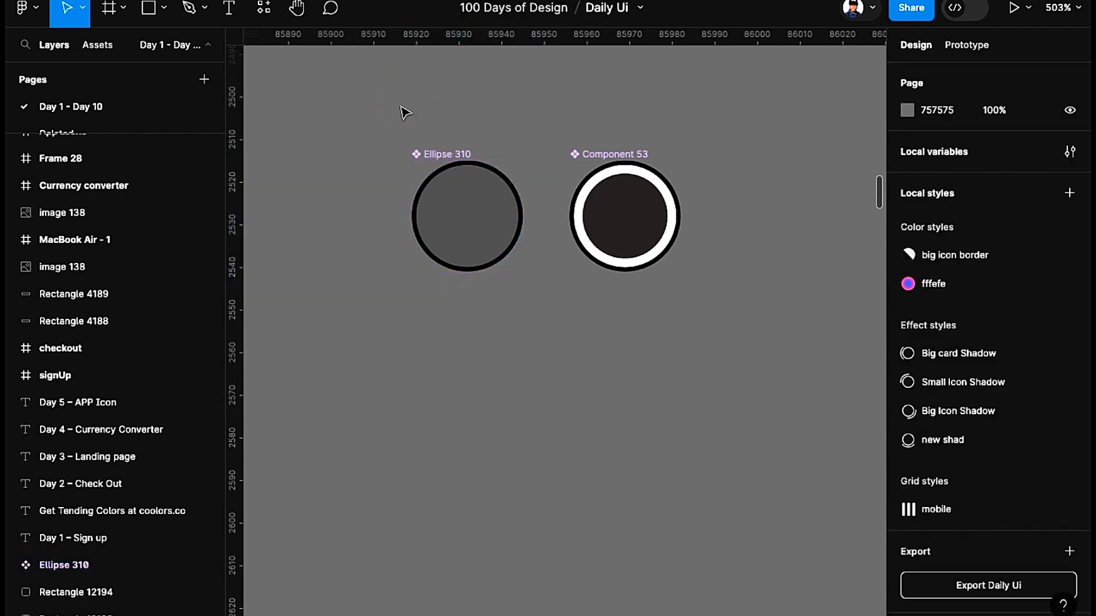
Step: Rename both radio button components together as radio
click(442, 159)
shift+click(586, 150)
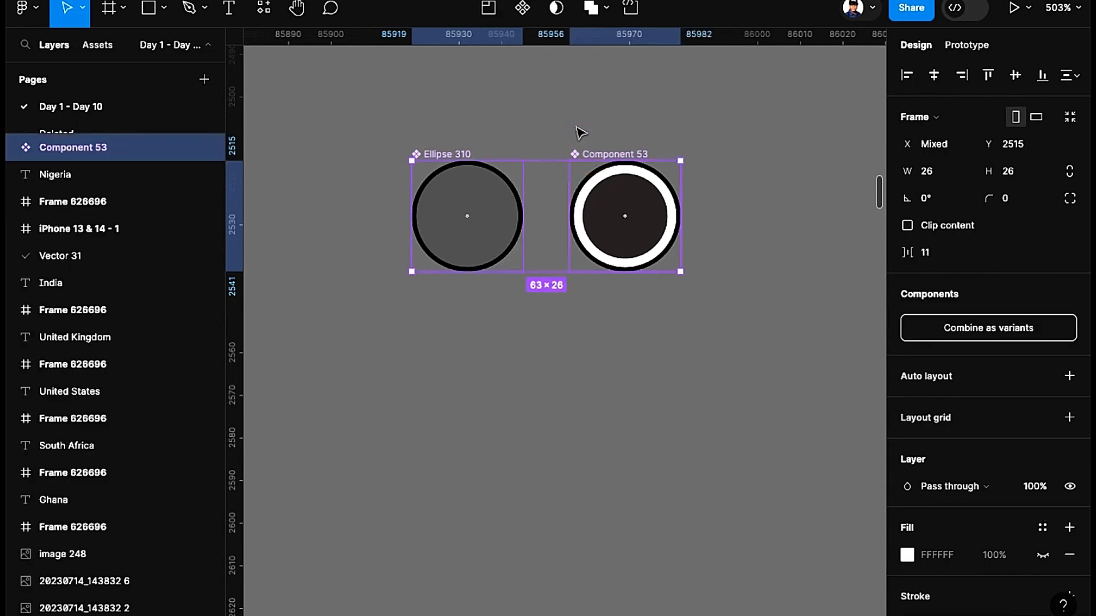
key(super+r)
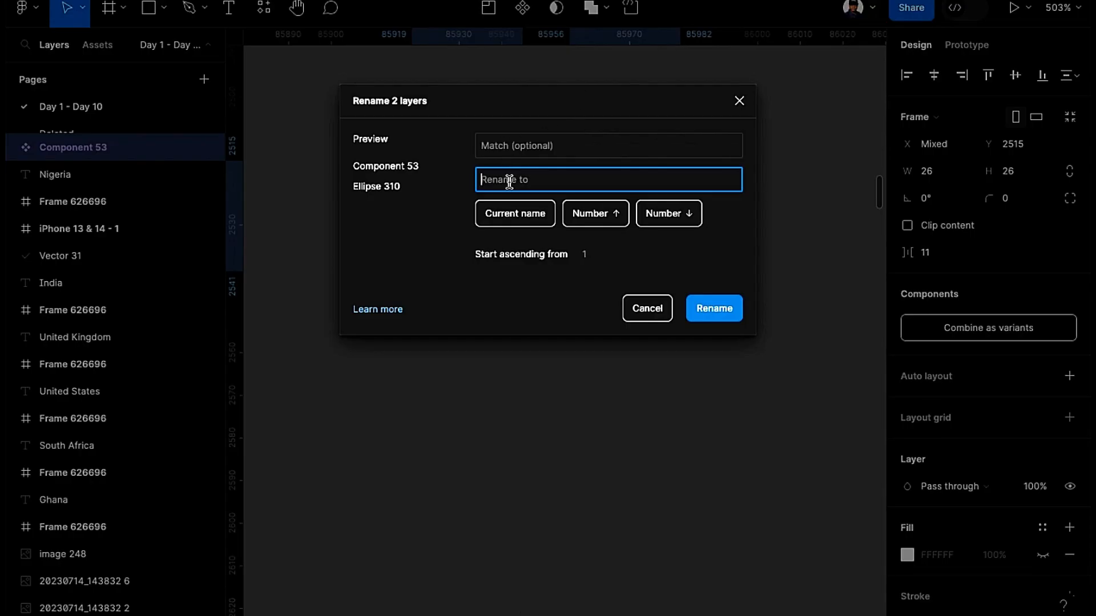
text(radio)
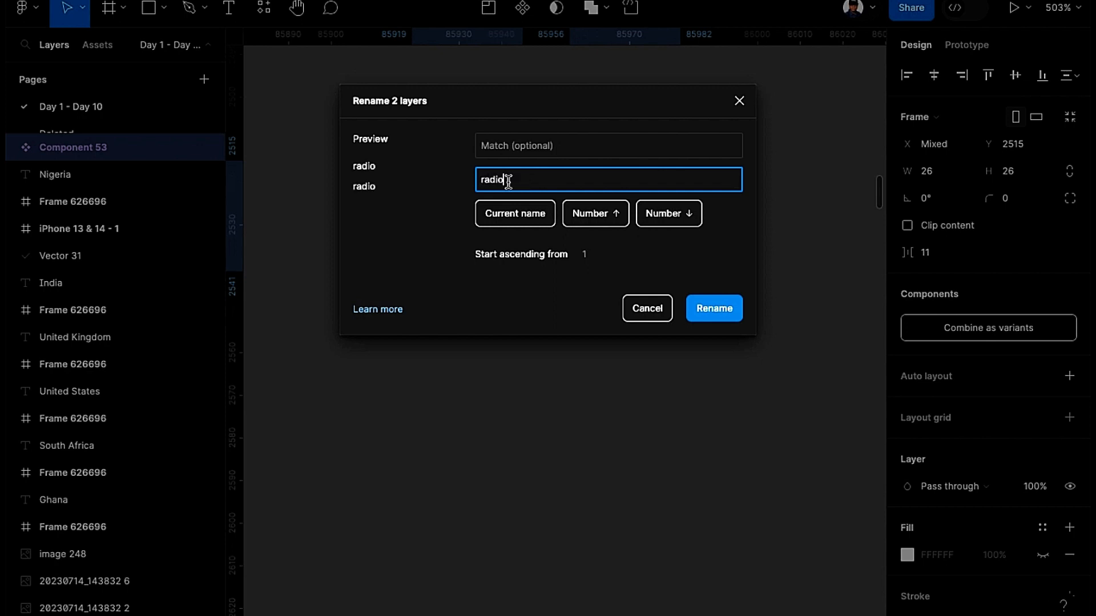
click(709, 314)
click(519, 120)
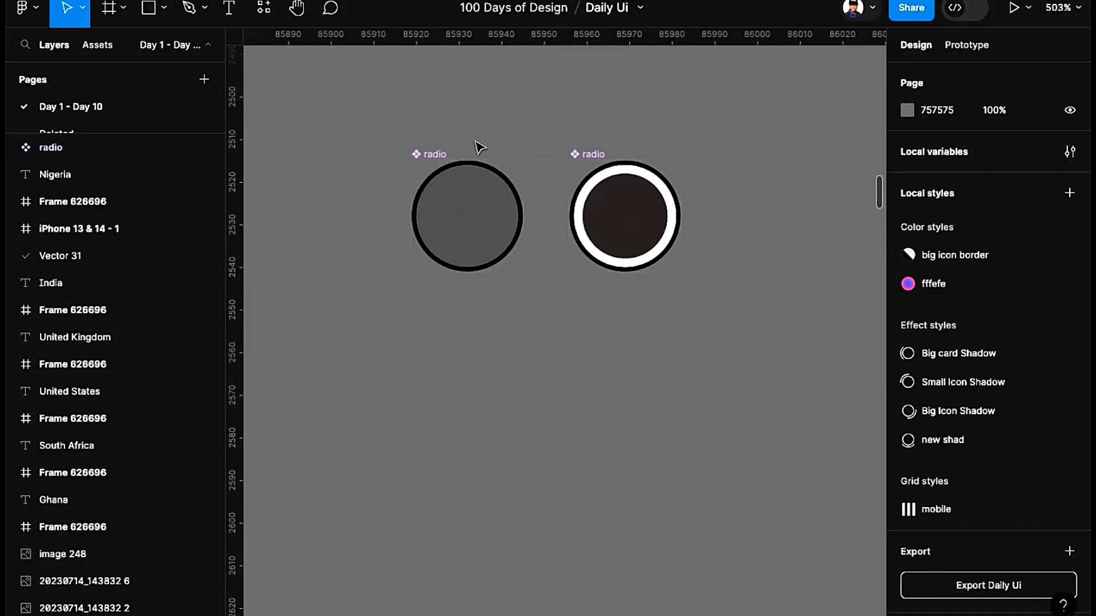
Step: Rename the empty circle component as radio/enable and the filled one as radio/disabled
click(438, 155)
double_click(436, 154)
click(435, 152)
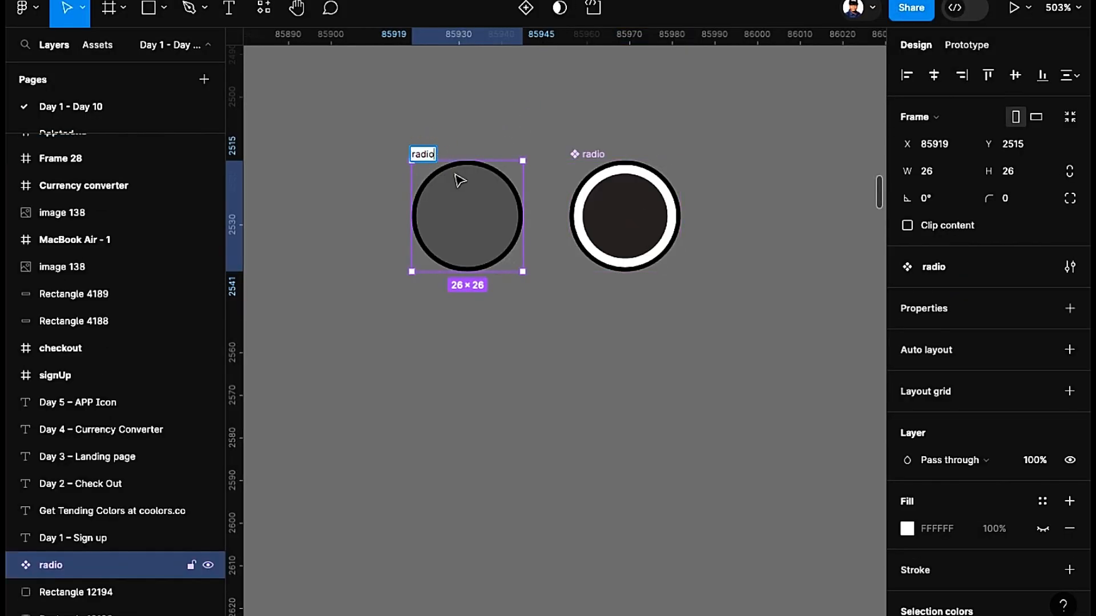
text(/enable)
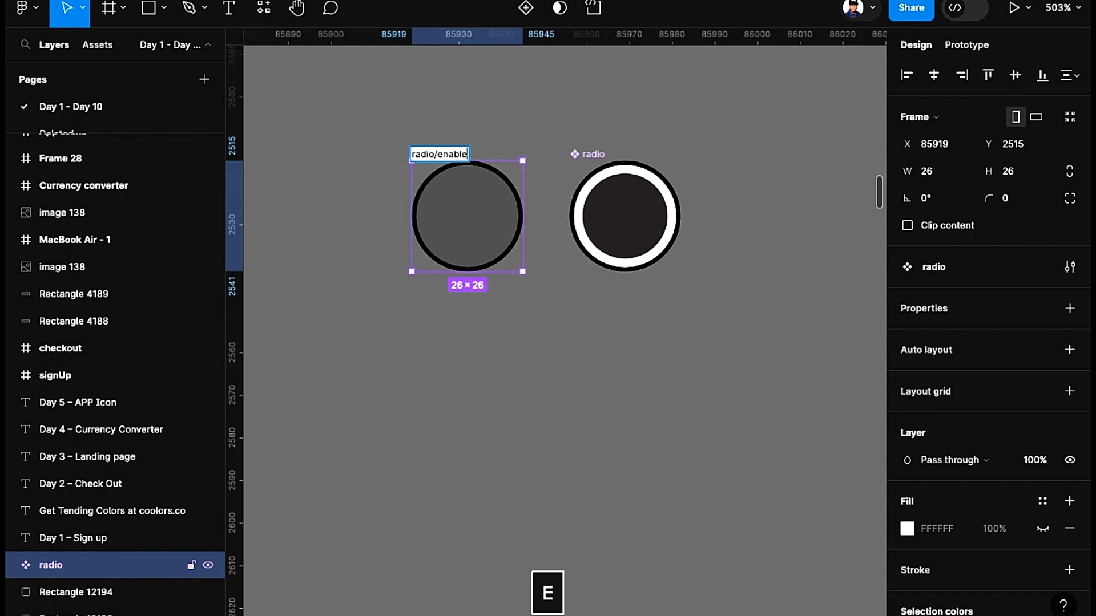
key(Return)
double_click(592, 154)
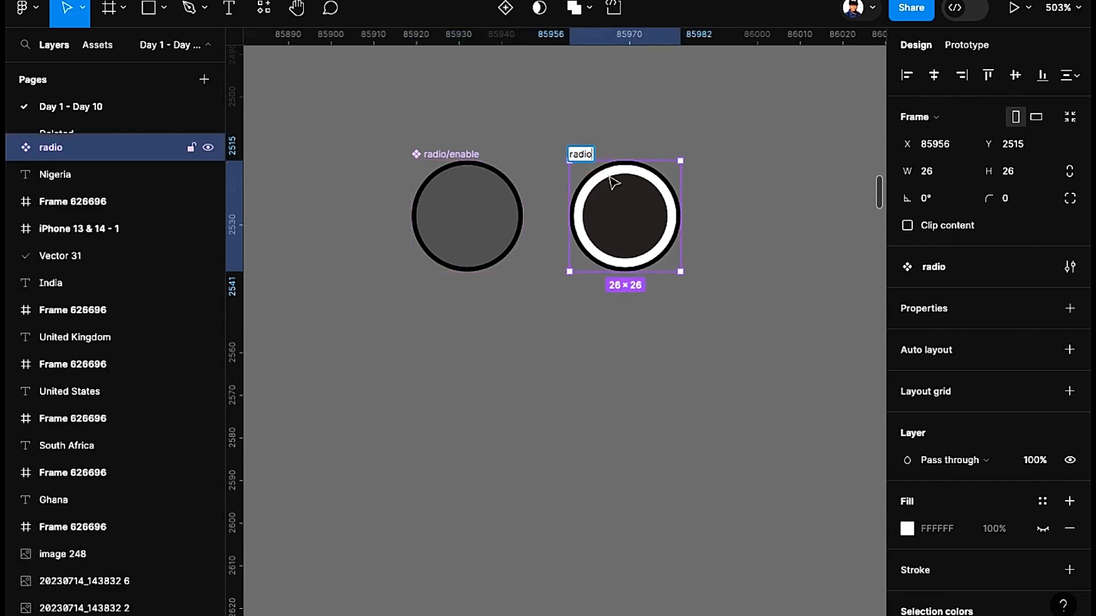
text(/disabled)
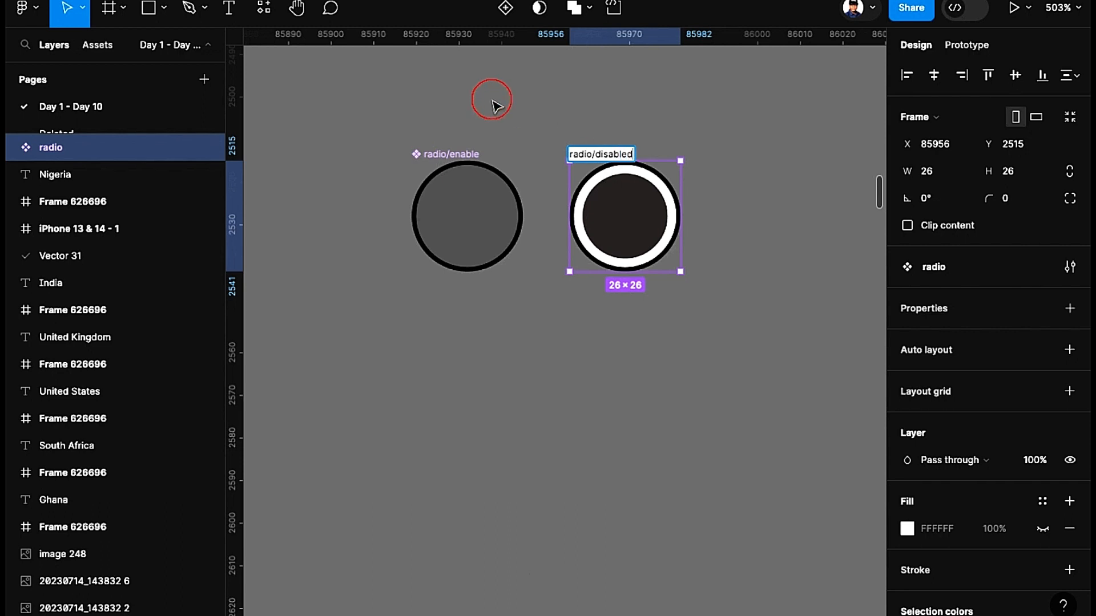
click(491, 106)
Step: Combine the two radio components as variants of one component set
drag(591, 258, 684, 308)
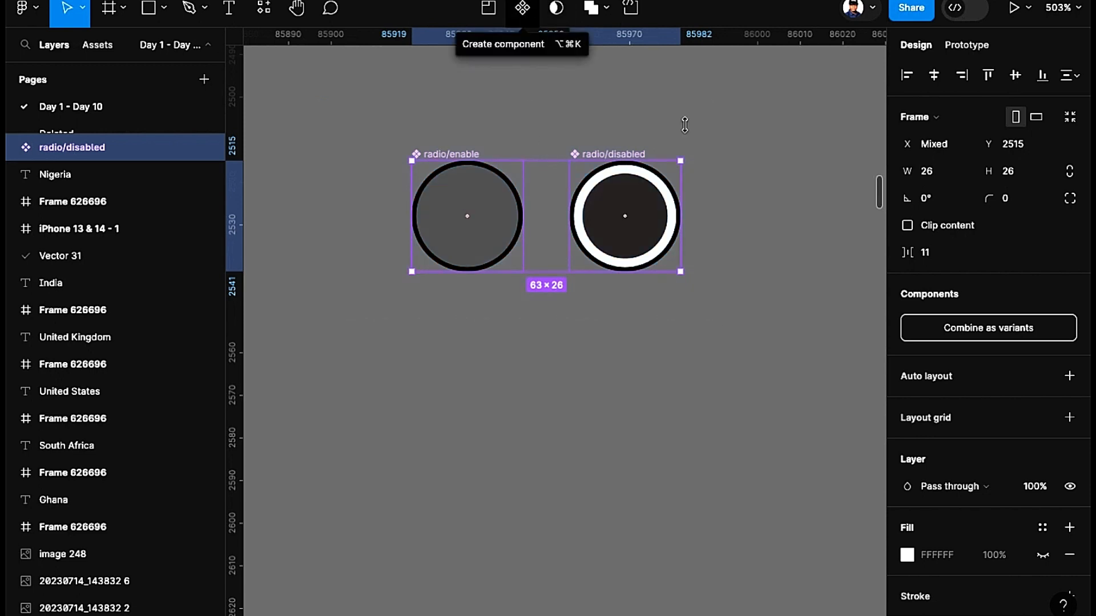
click(975, 328)
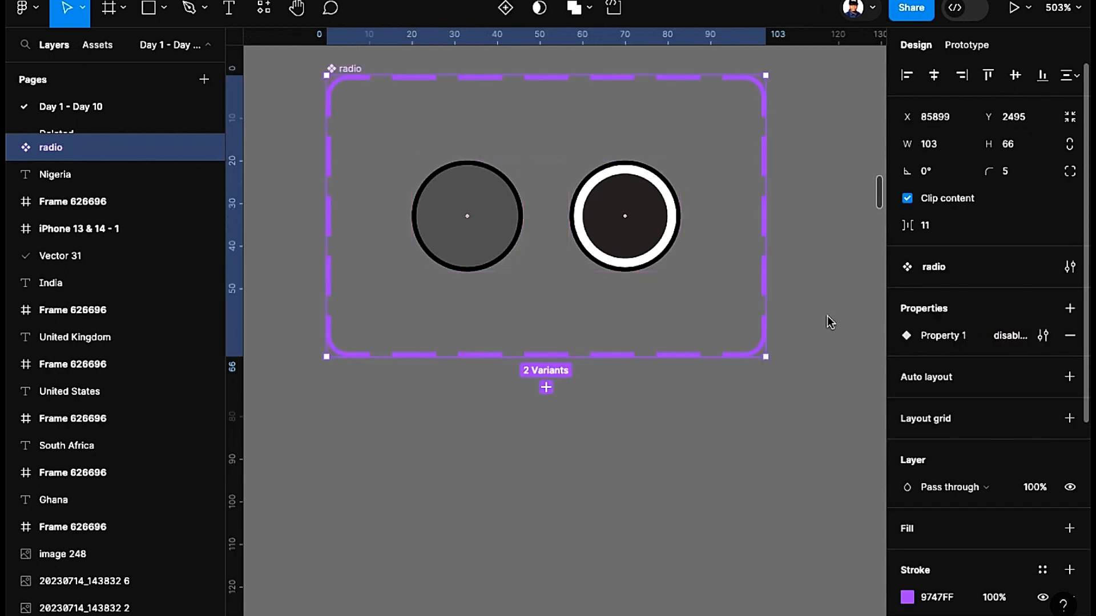
Step: Change the grey 616161 color in the enable variant to white (FFFFFF)
click(490, 219)
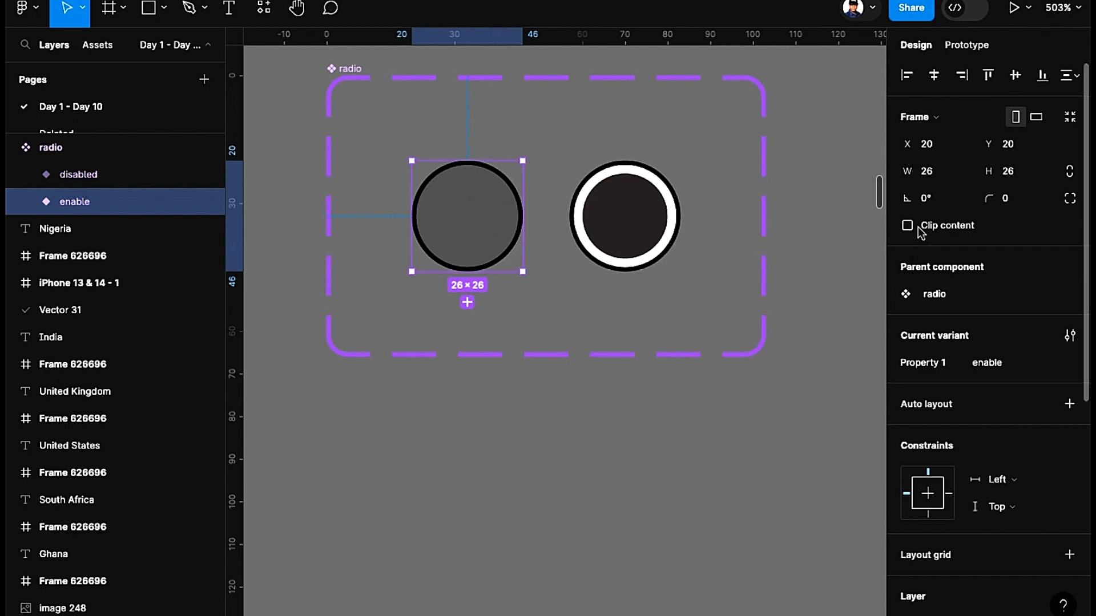
scroll(948, 325, down, 3)
scroll(936, 476, down, 5)
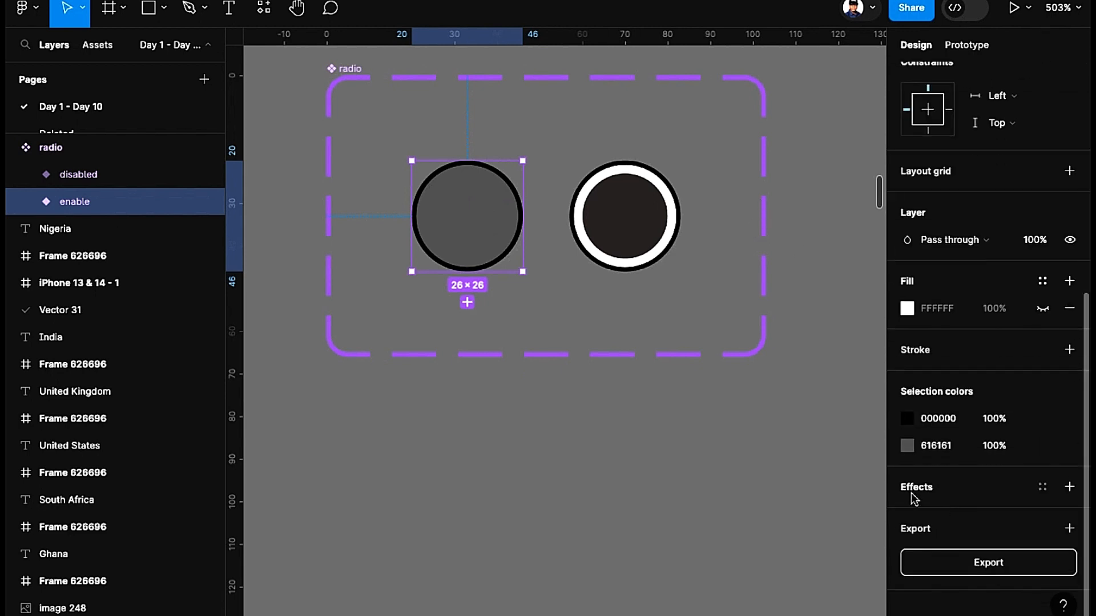
click(934, 452)
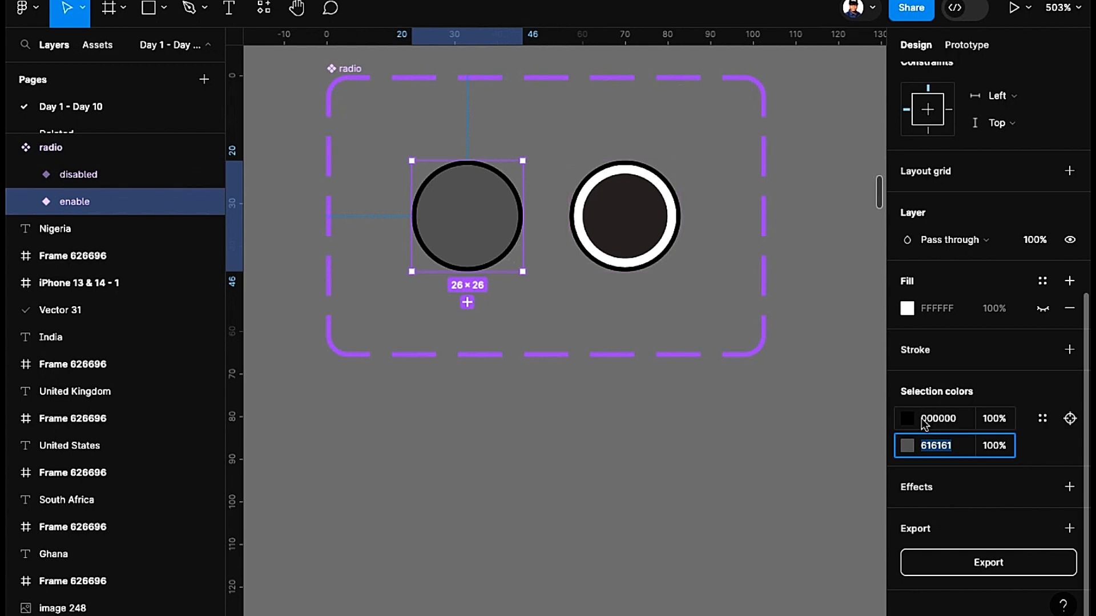
text(ff)
key(Return)
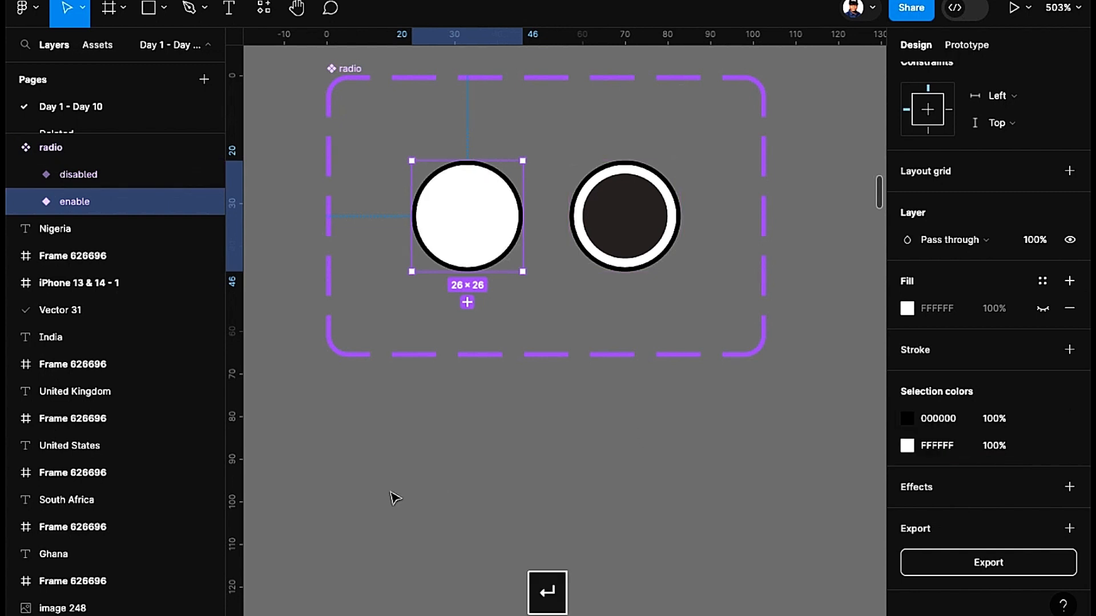
click(395, 501)
scroll(435, 440, down, 3)
scroll(567, 296, up, 2)
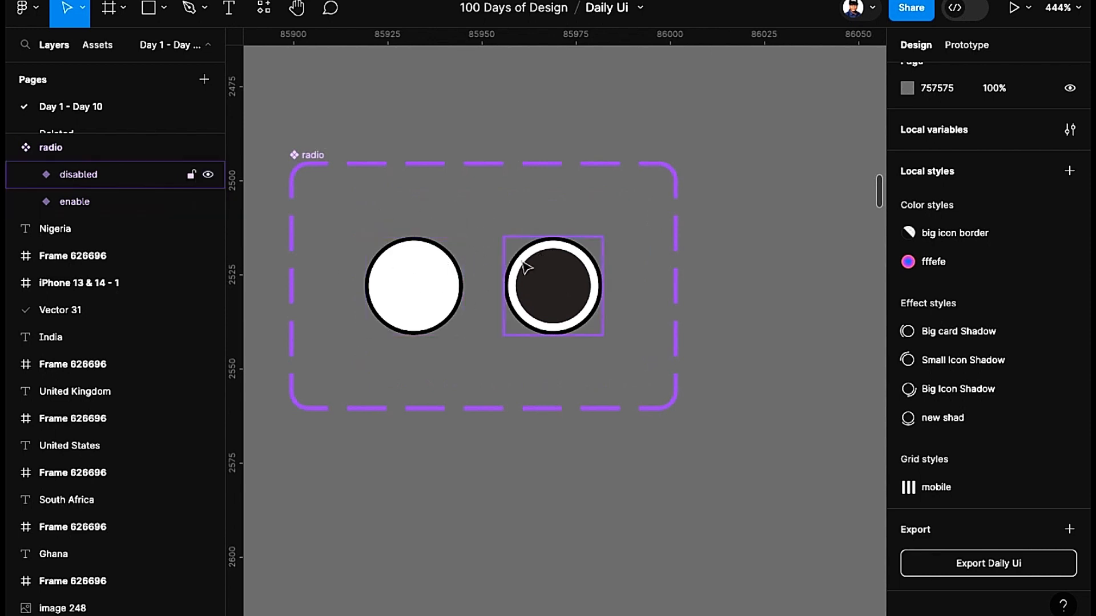
scroll(543, 283, down, 5)
scroll(495, 337, down, 2)
scroll(494, 338, left, 2)
scroll(564, 279, up, 1)
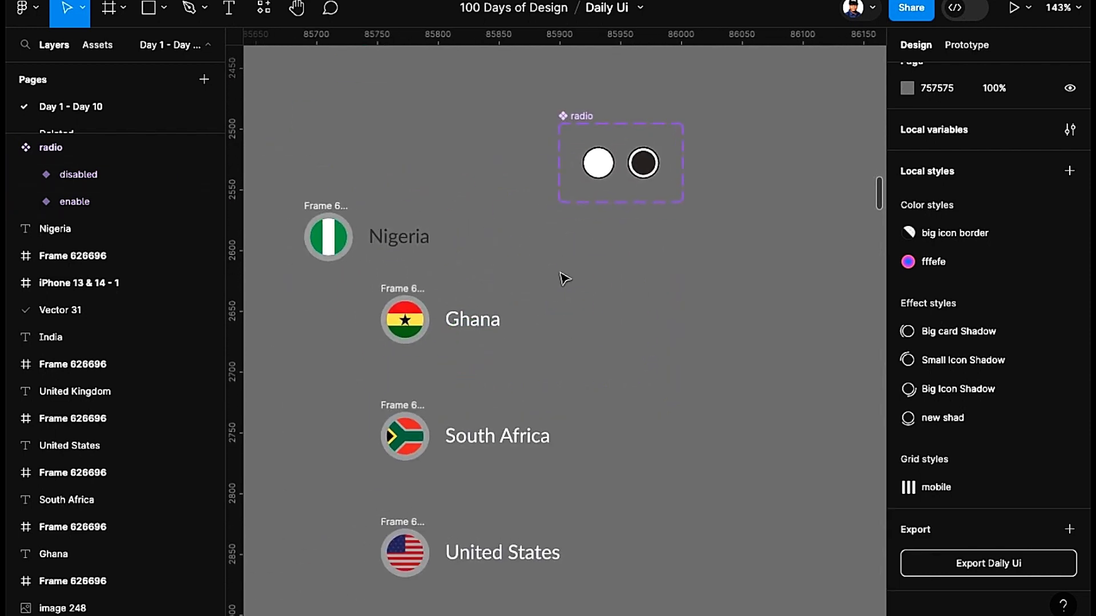
Step: Draw a frame about 390 × 48 across the full width of the iPhone frame, near its upper part at Y 124
scroll(565, 279, up, 2)
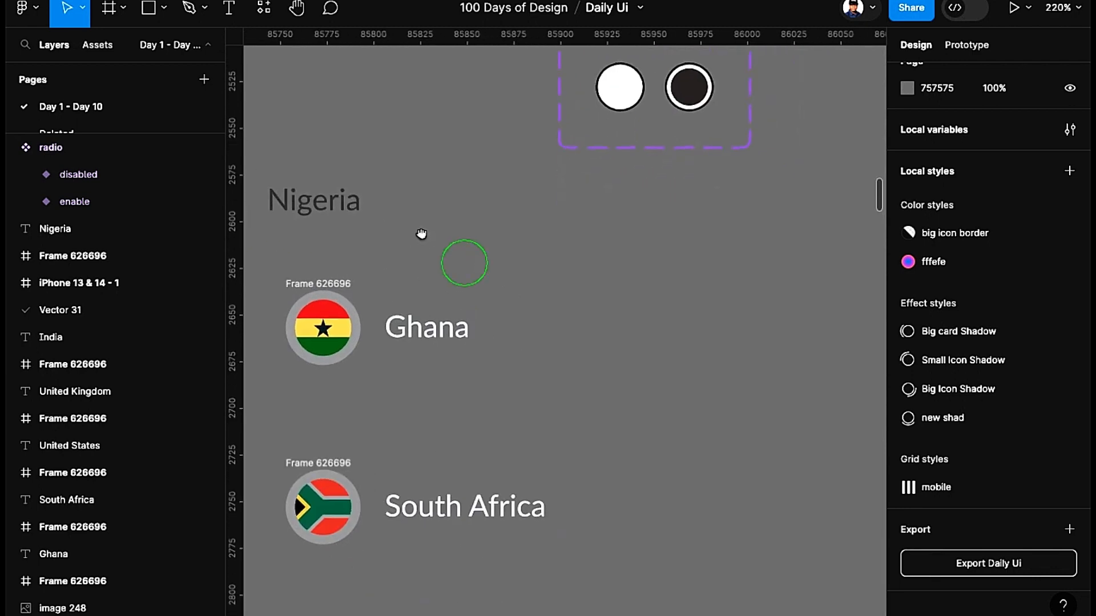
scroll(421, 234, down, 4)
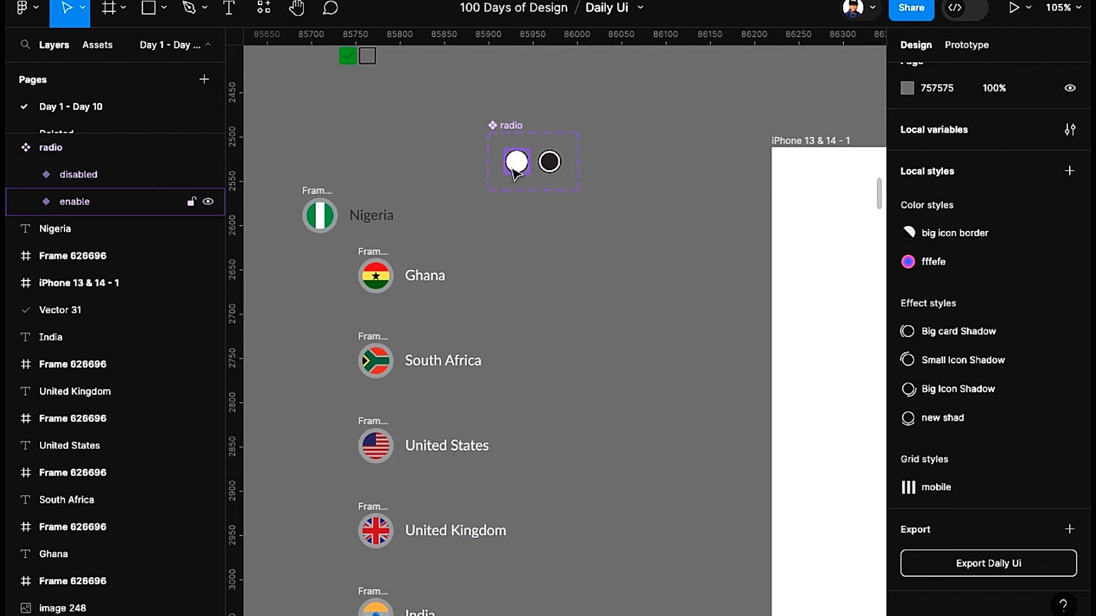
scroll(468, 223, right, 5)
scroll(407, 238, down, 5)
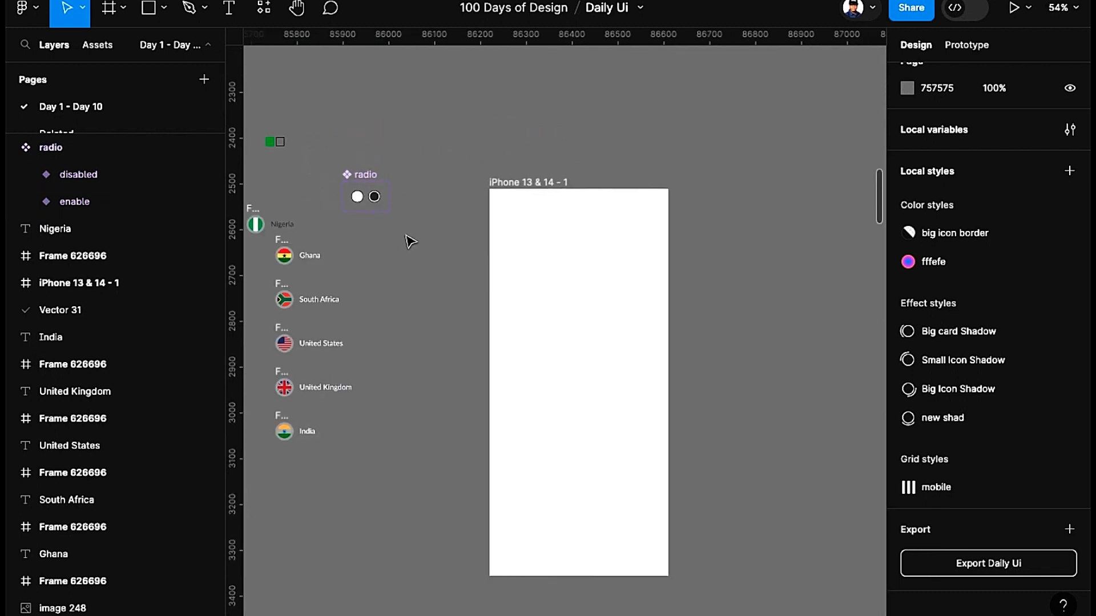
click(109, 8)
scroll(625, 272, up, 5)
drag(421, 179, 799, 226)
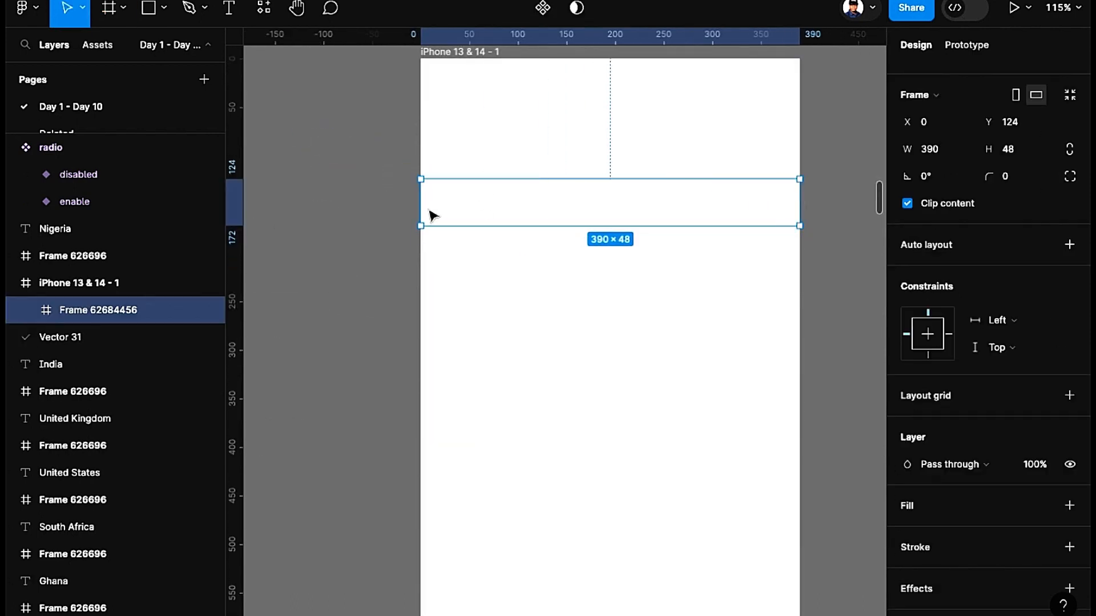
Step: Set the height of the new frame inside the iPhone frame to 52
click(1017, 152)
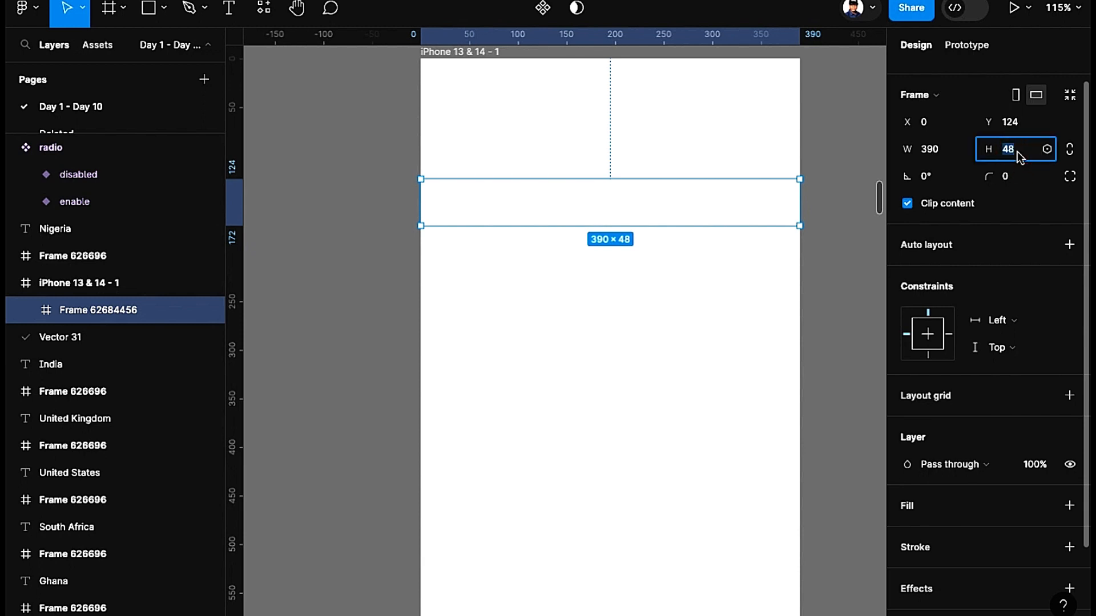
text(52)
key(Return)
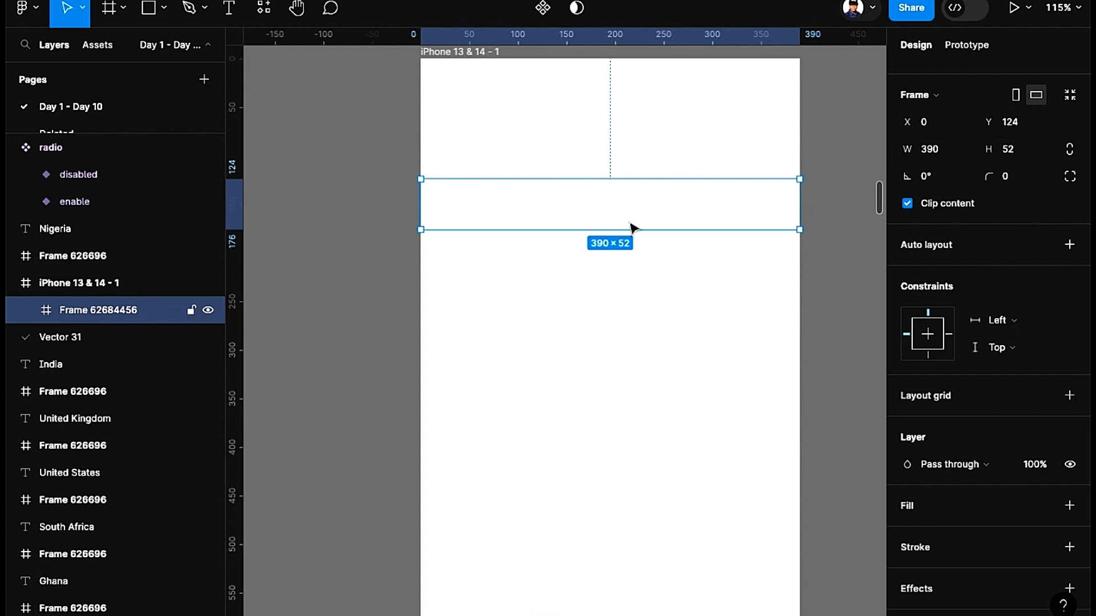
Step: Set the new frame's height to 64
click(1025, 151)
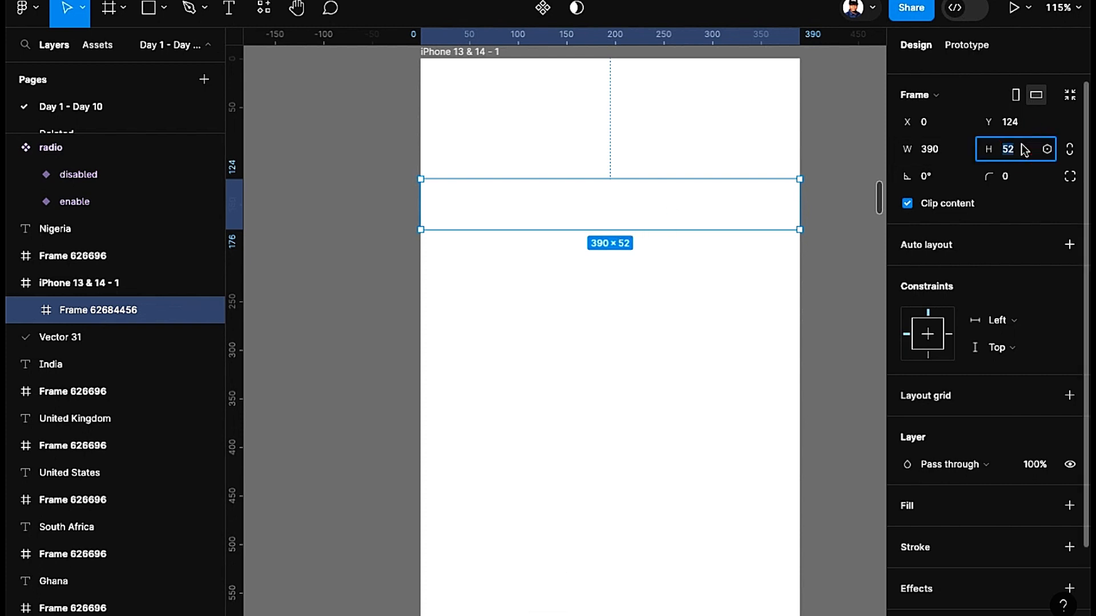
text(64)
key(Return)
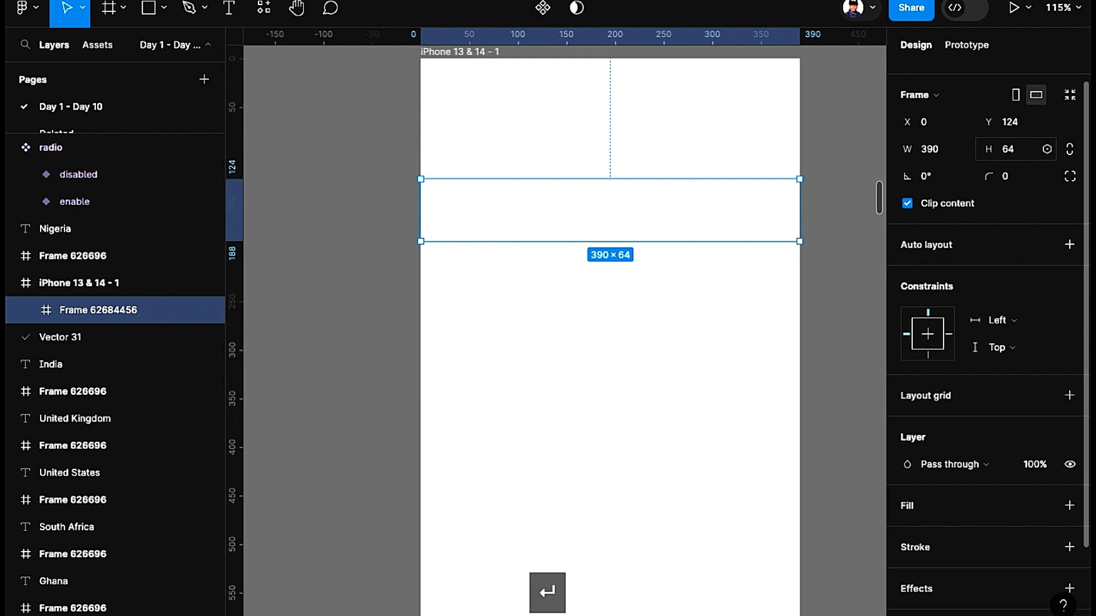
drag(649, 309, 611, 343)
scroll(611, 342, down, 2)
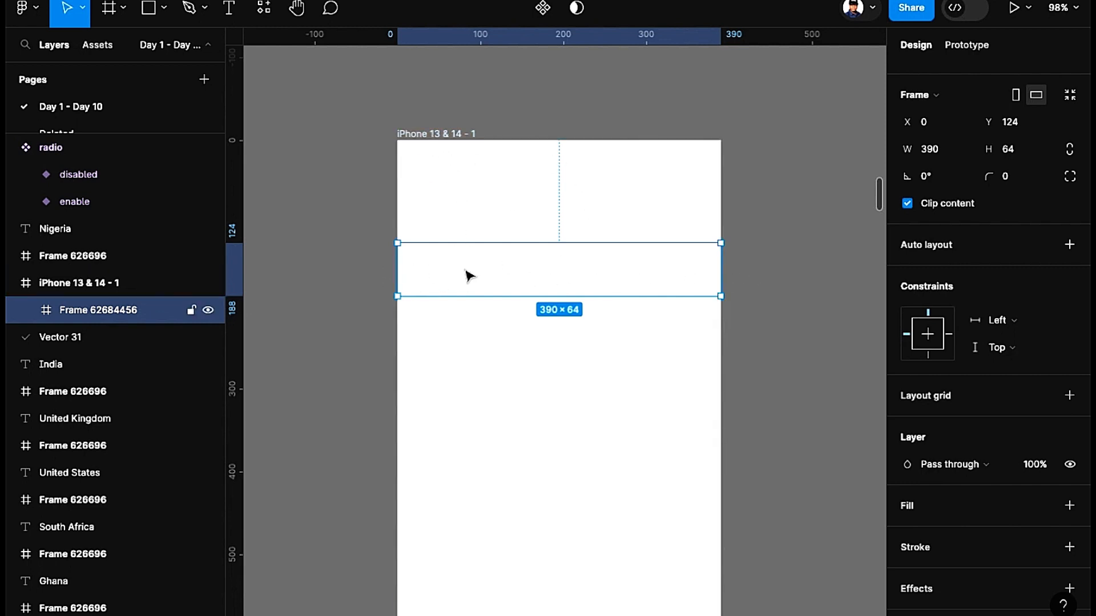
Step: Reduce the new frame's width by 48 to 342 and center it horizontally in the iPhone frame
click(936, 152)
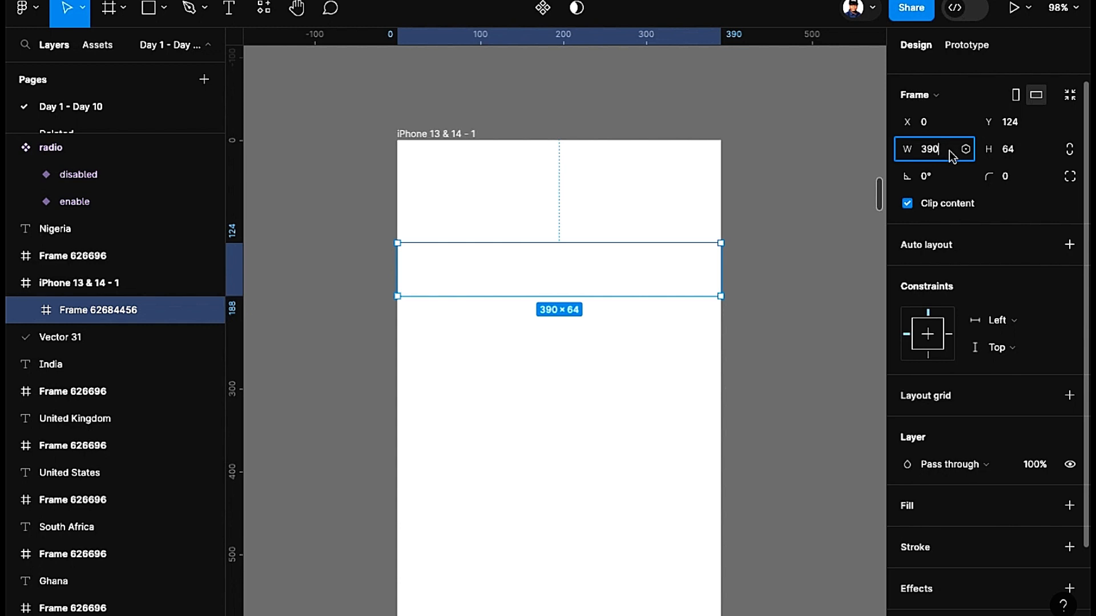
text(-48)
key(Return)
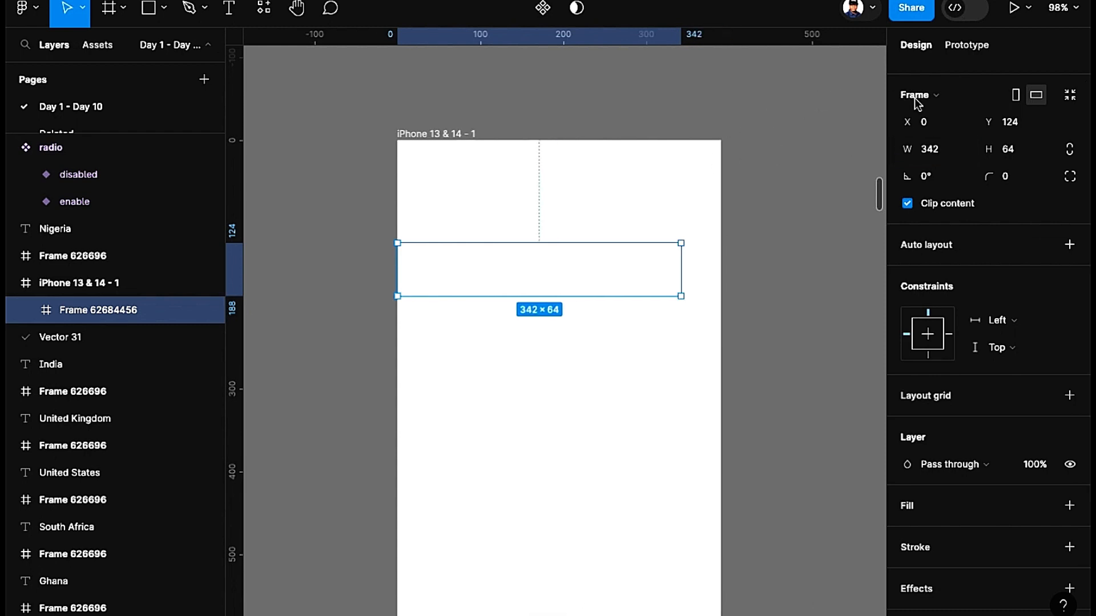
click(933, 76)
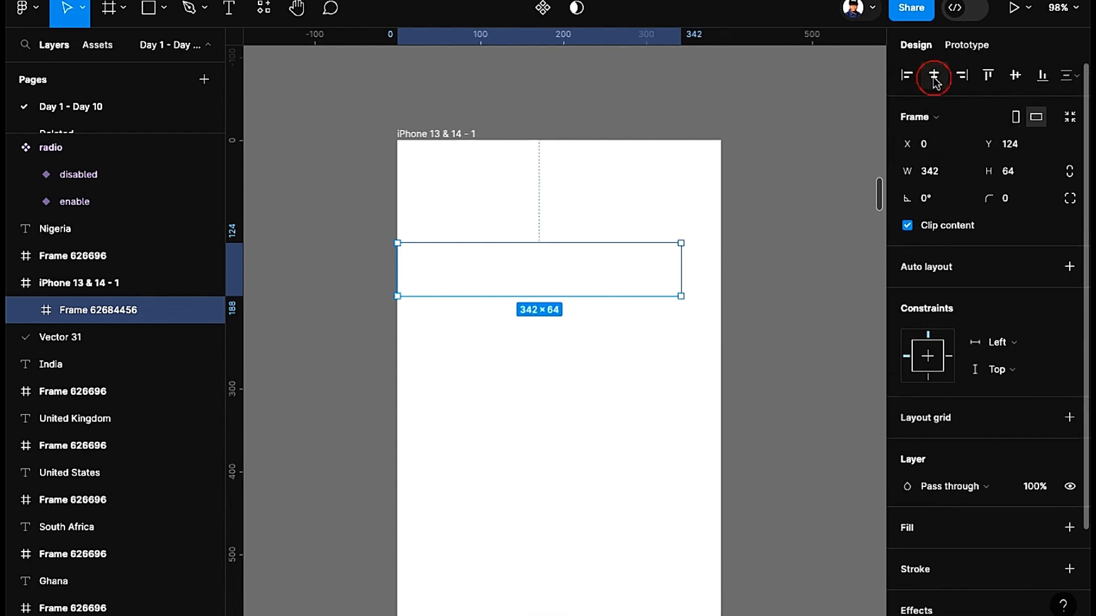
Step: Add a solid white FFFFFF fill at 100% to the 342 × 64 frame
scroll(1044, 403, down, 2)
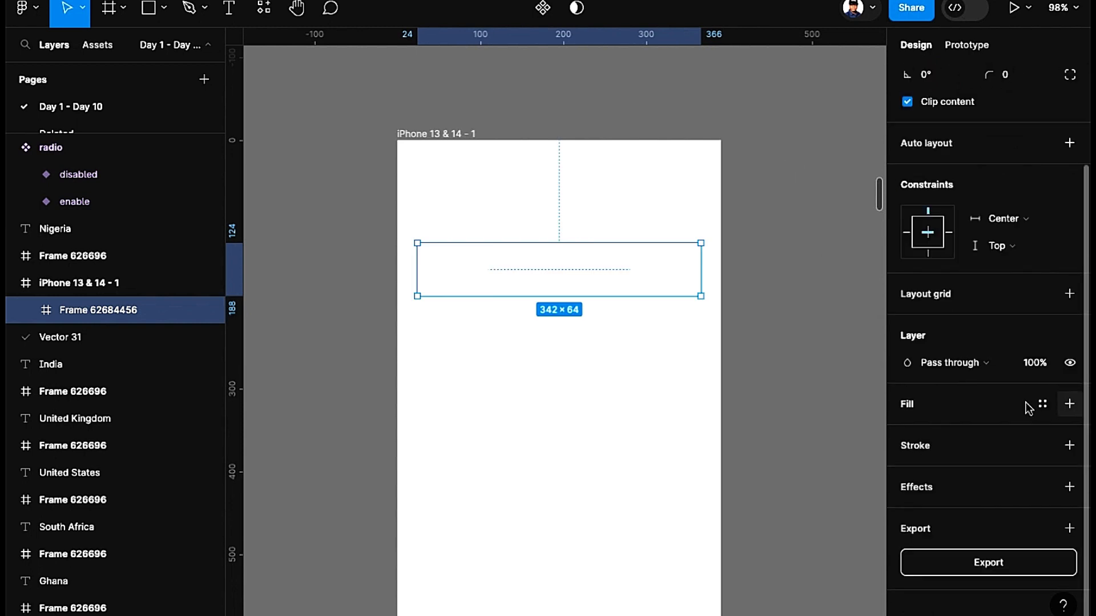
click(1069, 404)
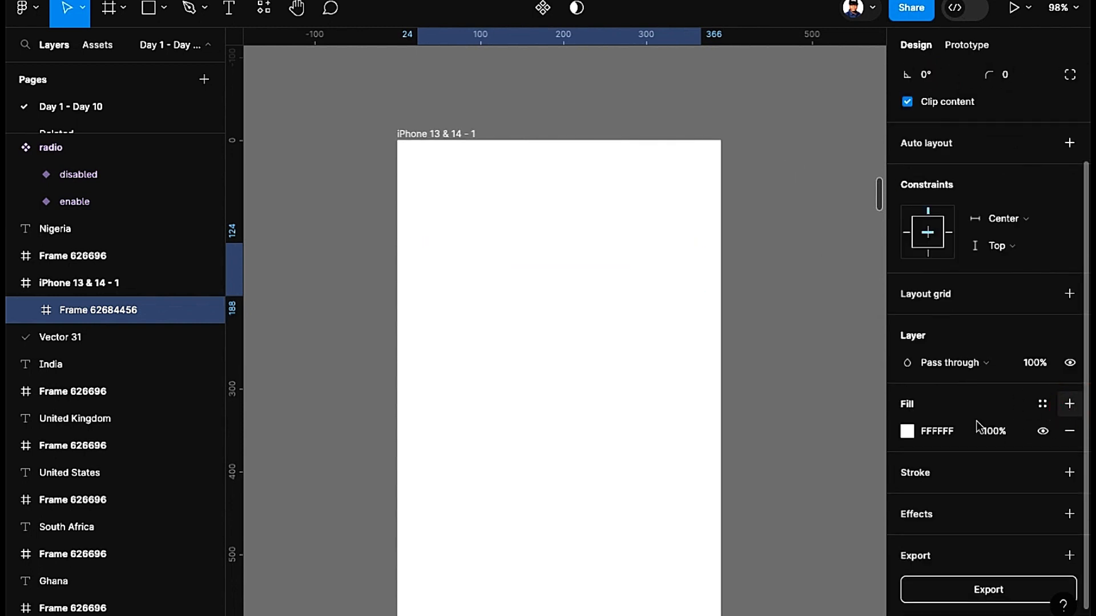
scroll(1030, 411, down, 1)
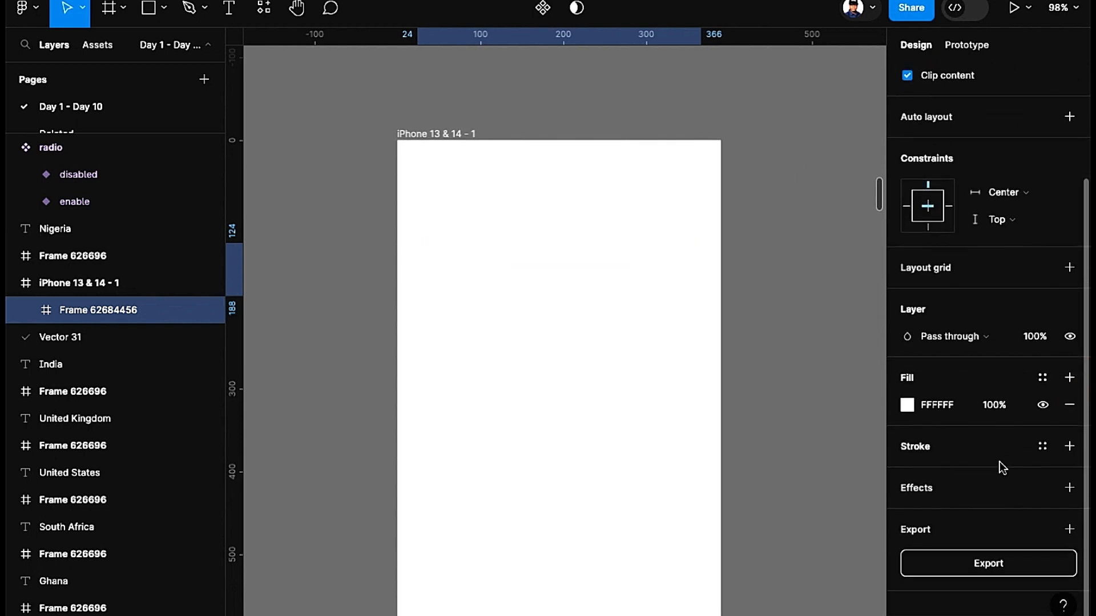
click(908, 404)
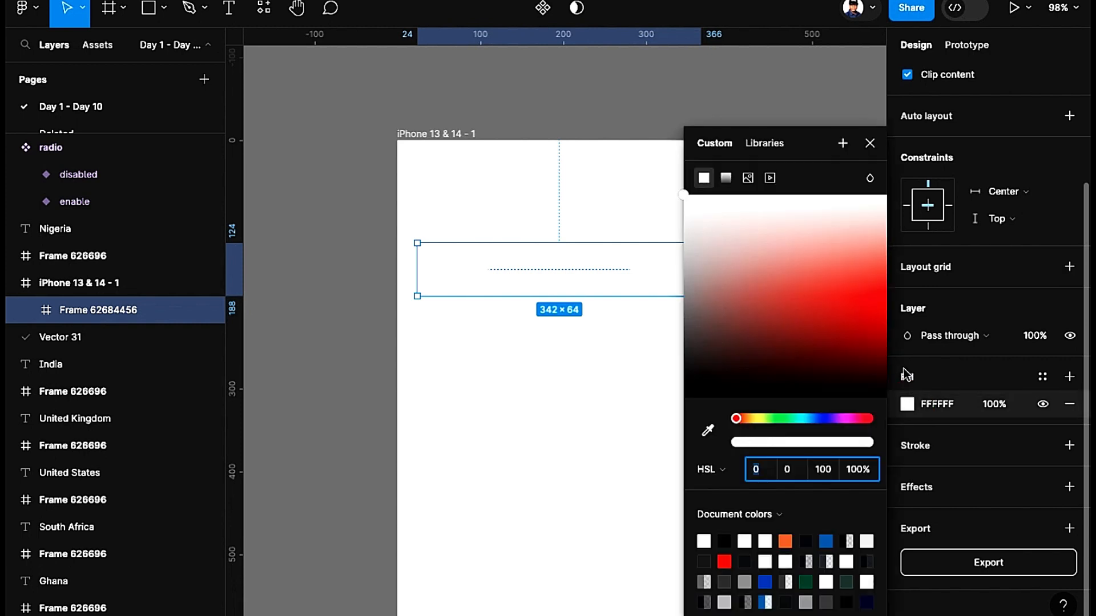
key(Escape)
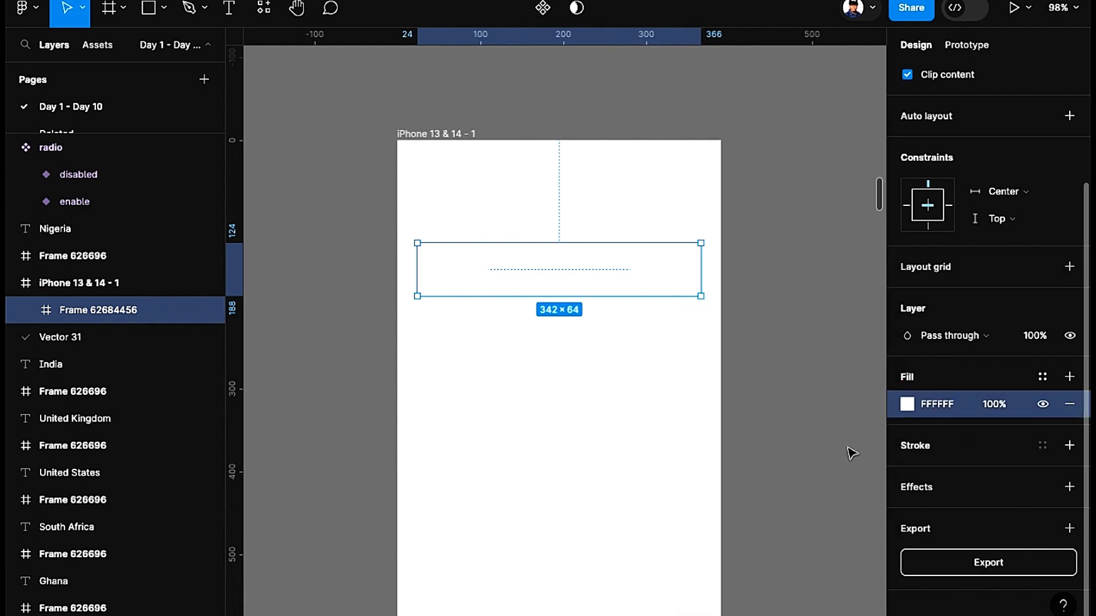
Step: Add a drop shadow to the 342 × 64 frame with Y offset 0, blur 12 and spread 0
click(1071, 487)
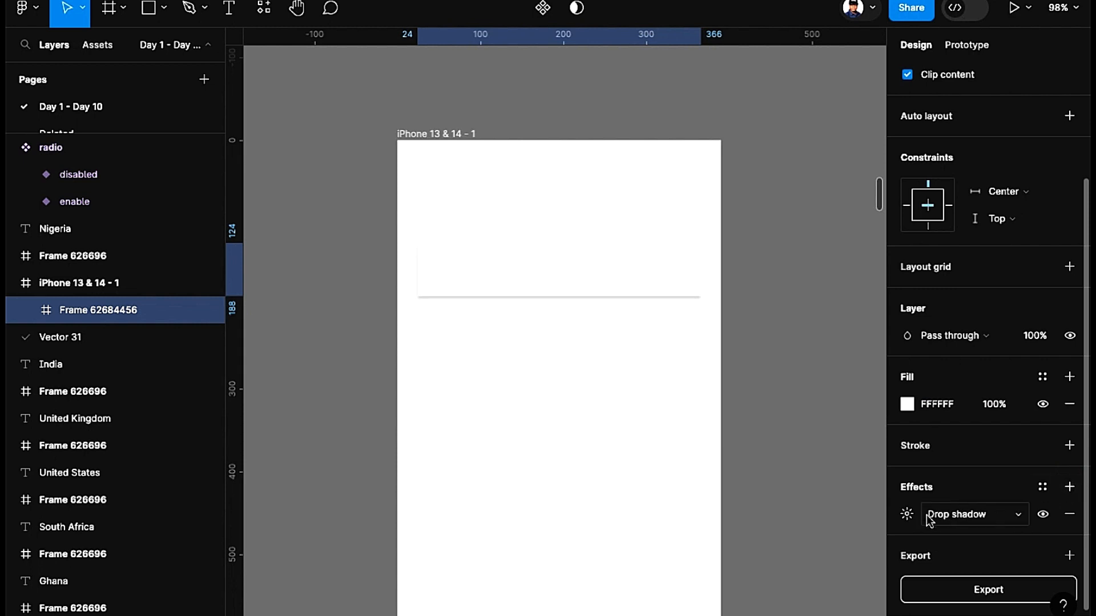
click(907, 515)
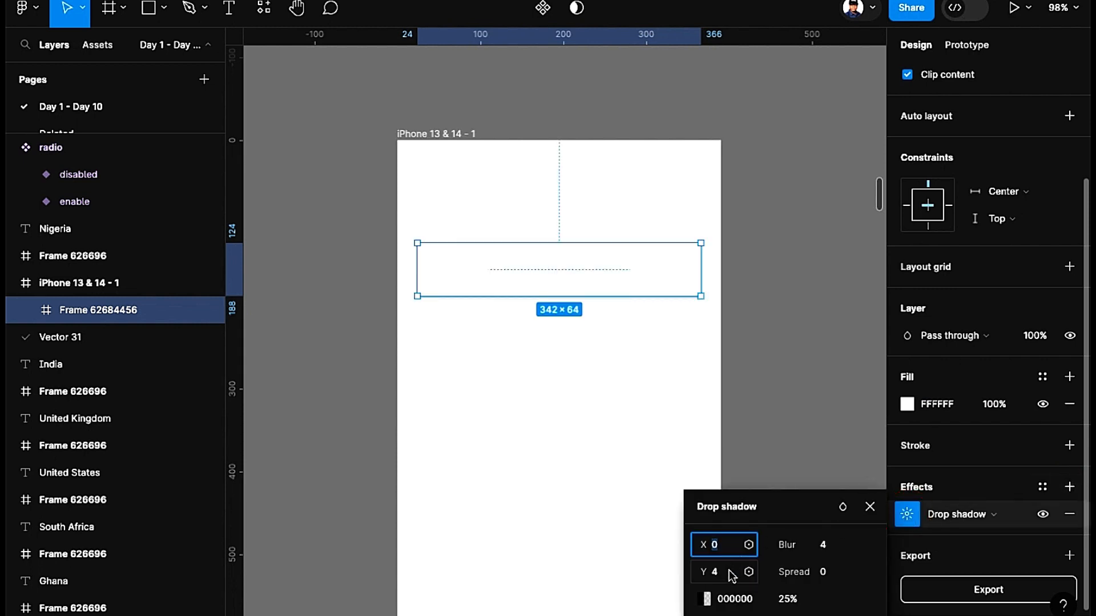
click(831, 567)
key(Up)
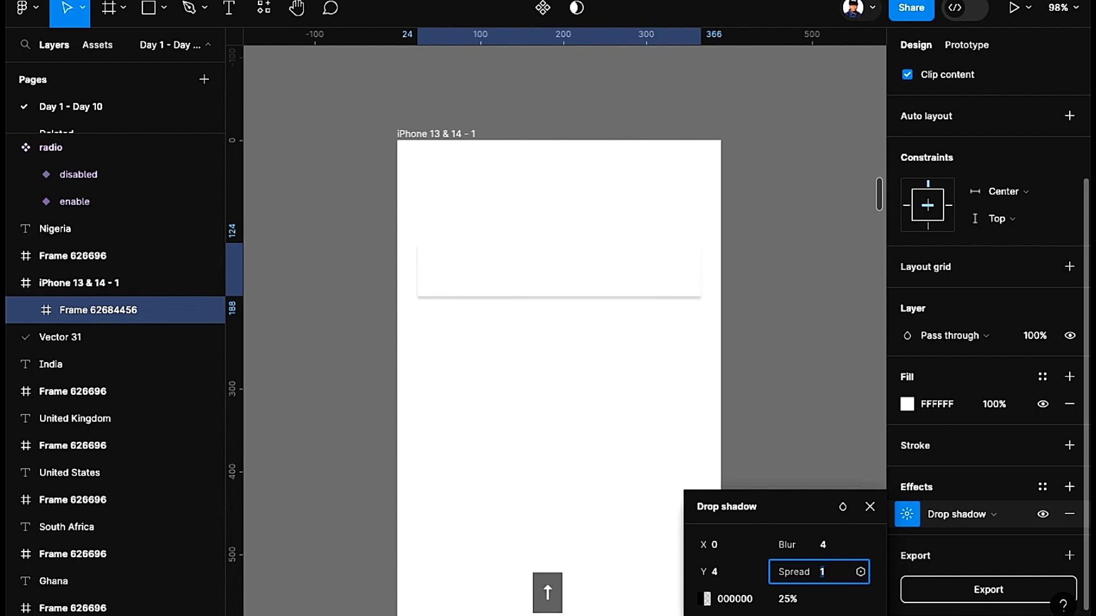
click(833, 545)
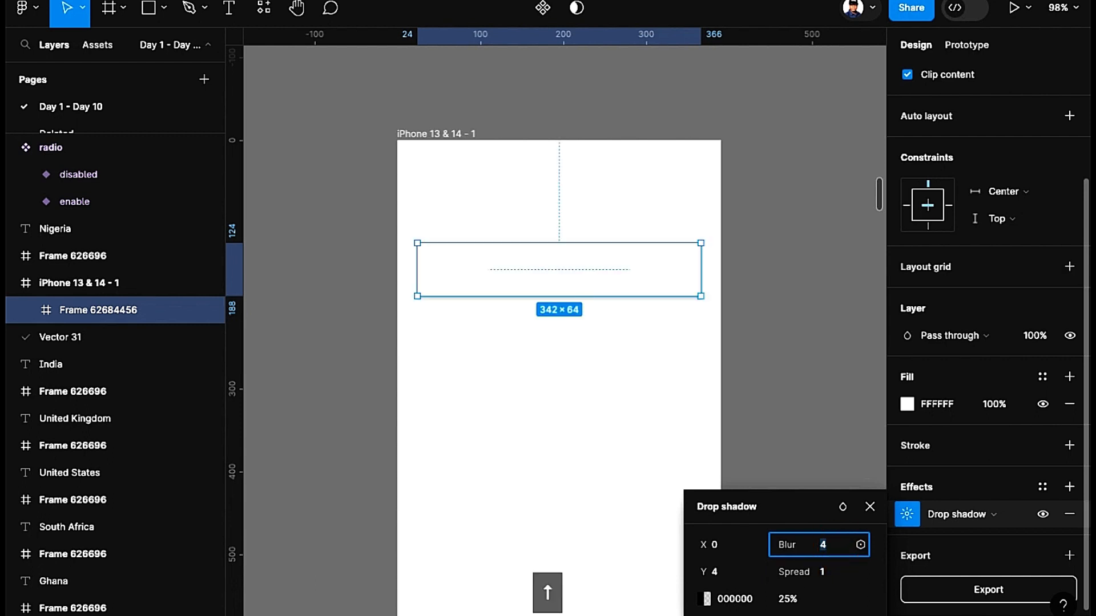
key(Up)
key(Up)
key(Up)
click(728, 573)
key(Down)
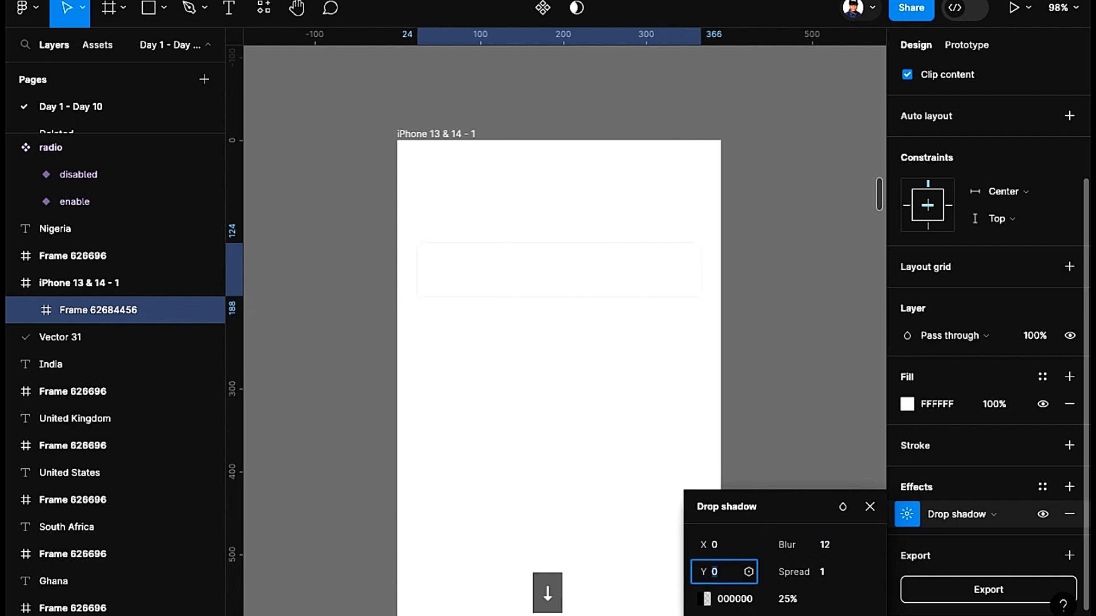
click(830, 572)
key(Down)
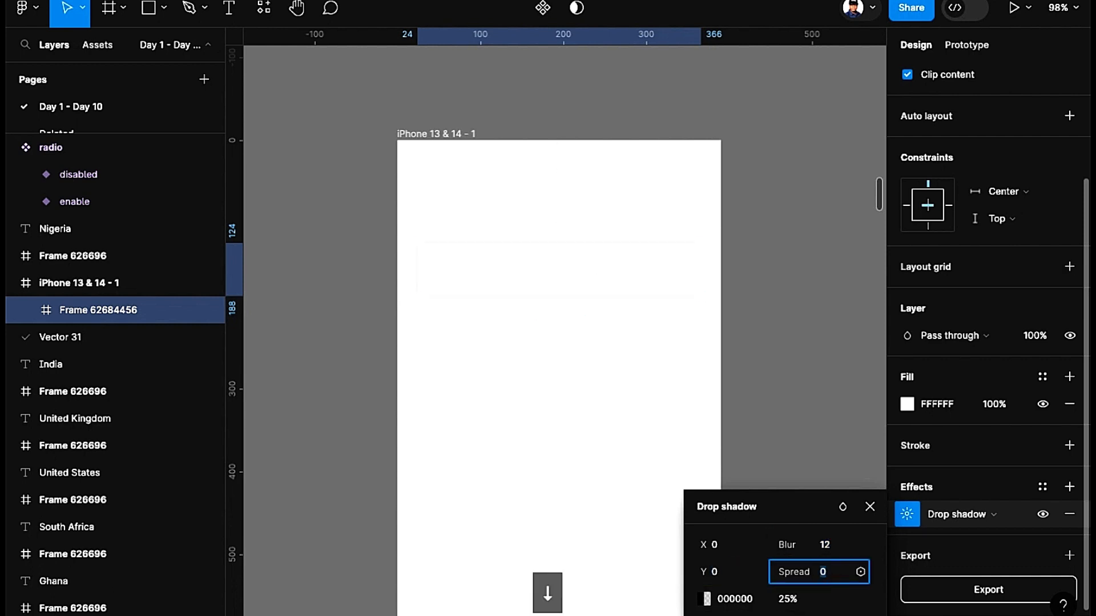
Step: Lower the drop shadow's opacity to 18%
click(827, 546)
click(798, 597)
key(shift+Down)
key(shift+Down)
key(Up)
key(Up)
key(Up)
key(Up)
key(Up)
key(Up)
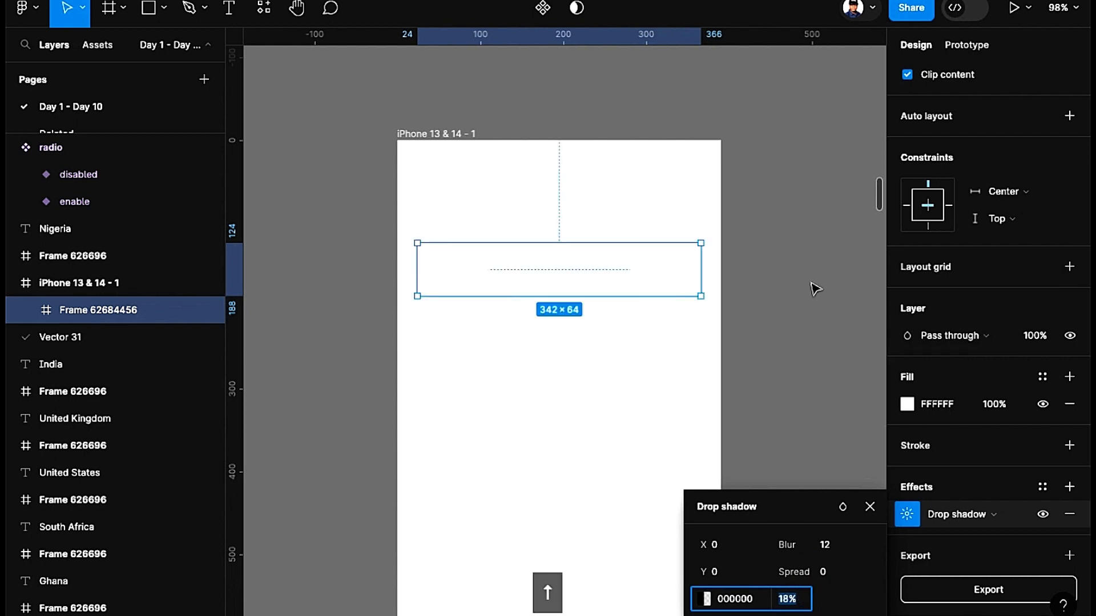
click(799, 261)
scroll(717, 306, up, 3)
scroll(785, 271, down, 3)
Step: Round the corners of the 342 × 64 frame with a radius of 6
click(645, 247)
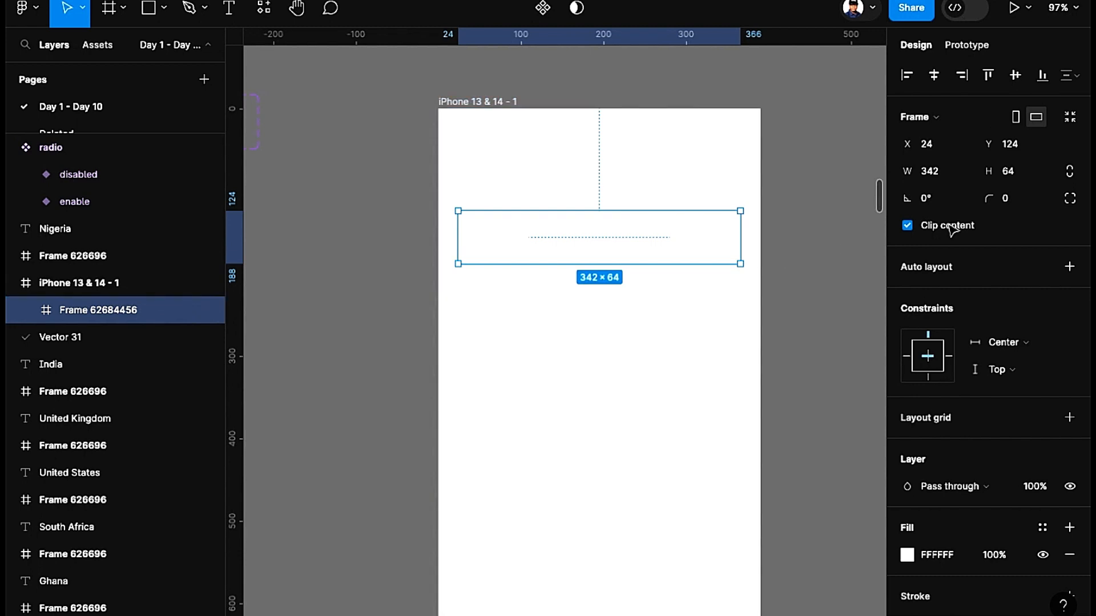
click(1004, 199)
key(Up)
key(Up)
key(Up)
key(Up)
key(Up)
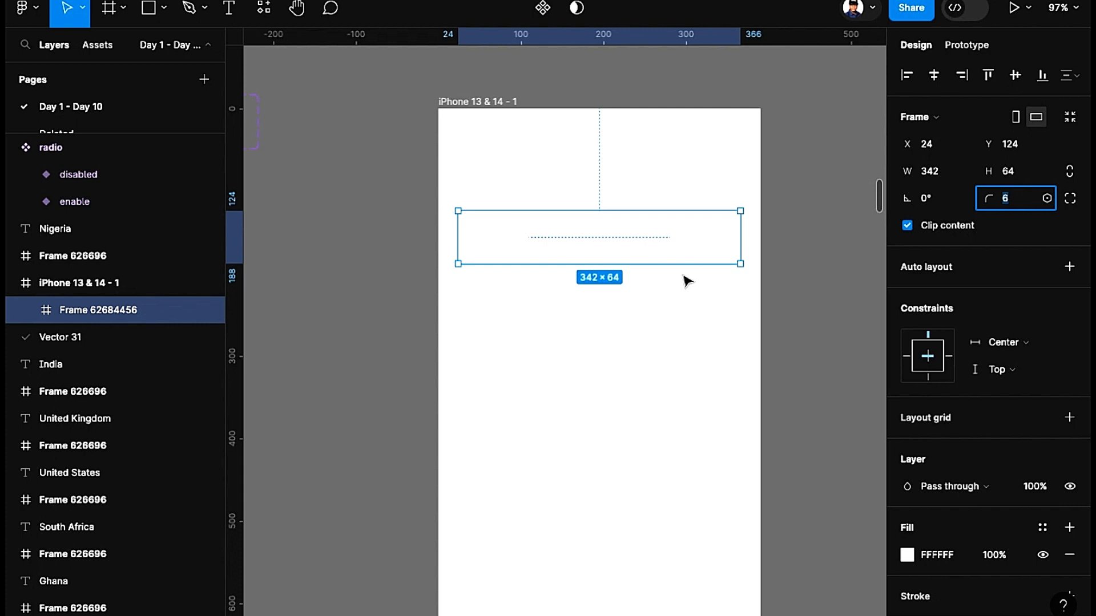
click(732, 295)
Step: Group the Nigeria flag and its text label into one horizontal auto layout frame
scroll(714, 286, down, 3)
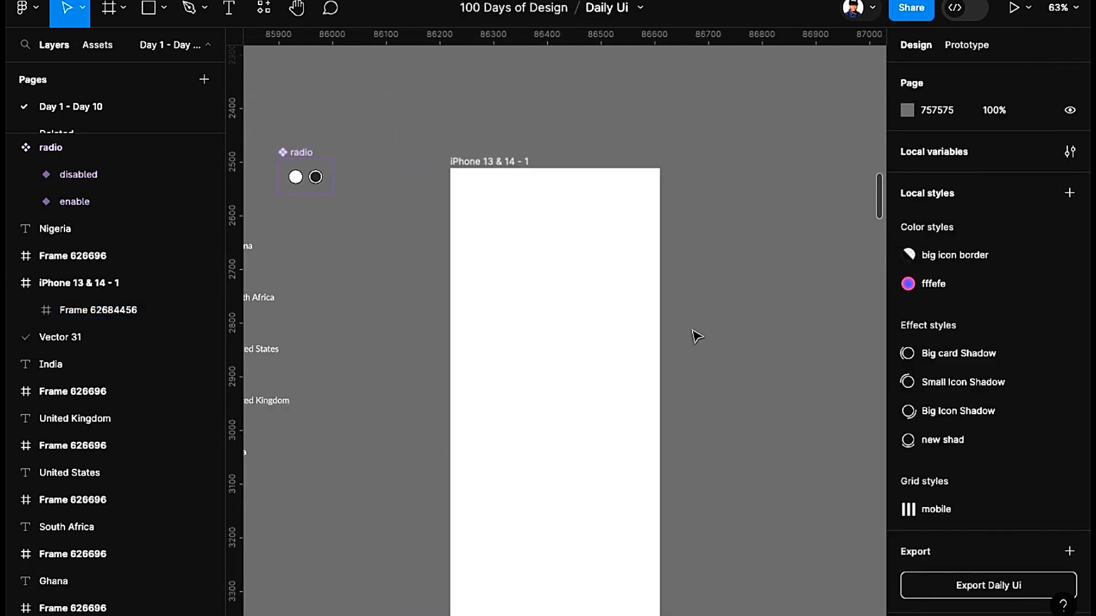
scroll(691, 336, up, 3)
drag(681, 331, 774, 313)
scroll(686, 330, down, 3)
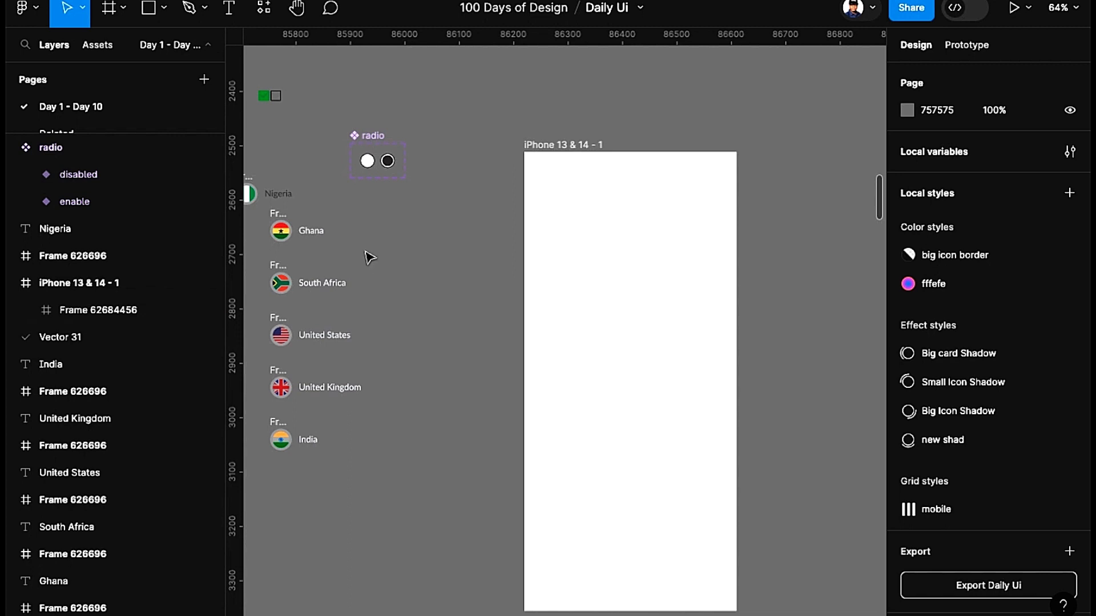
drag(367, 255, 454, 268)
scroll(322, 206, up, 5)
click(328, 209)
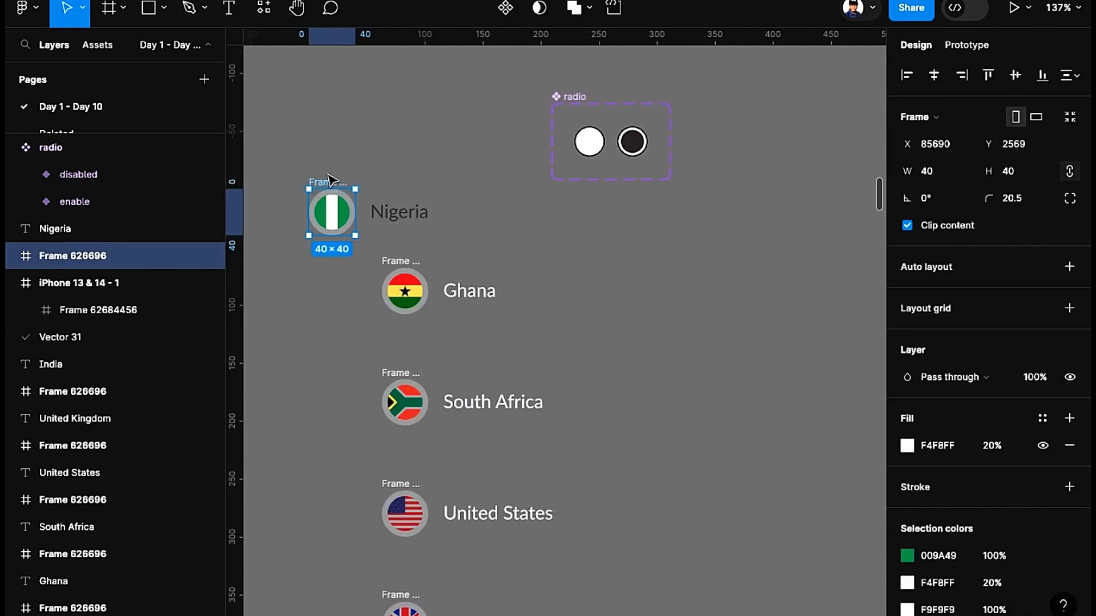
shift+click(407, 217)
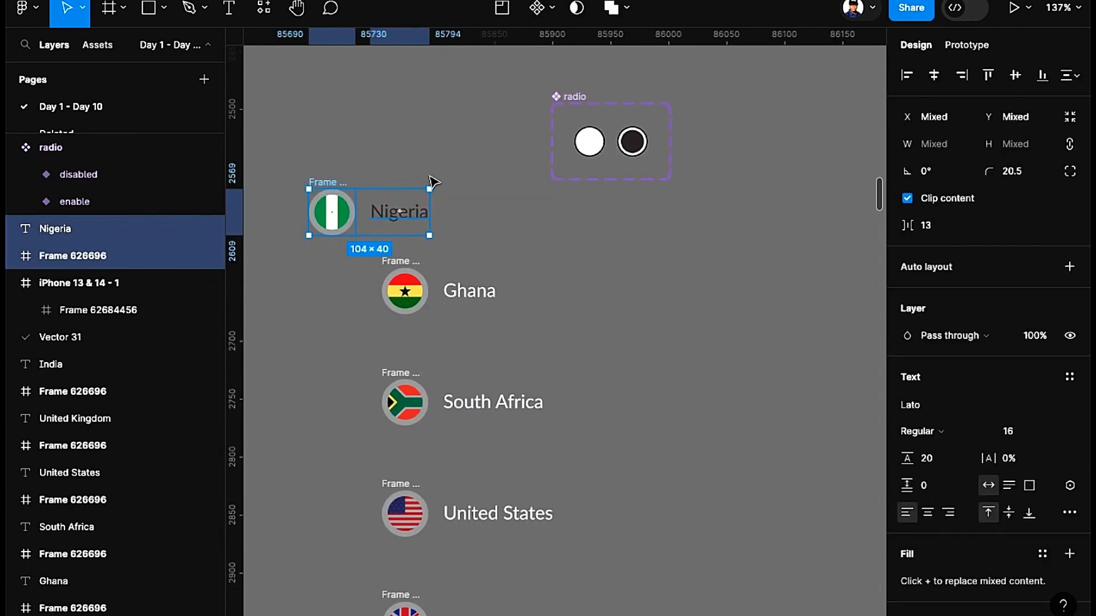
key(shift+a)
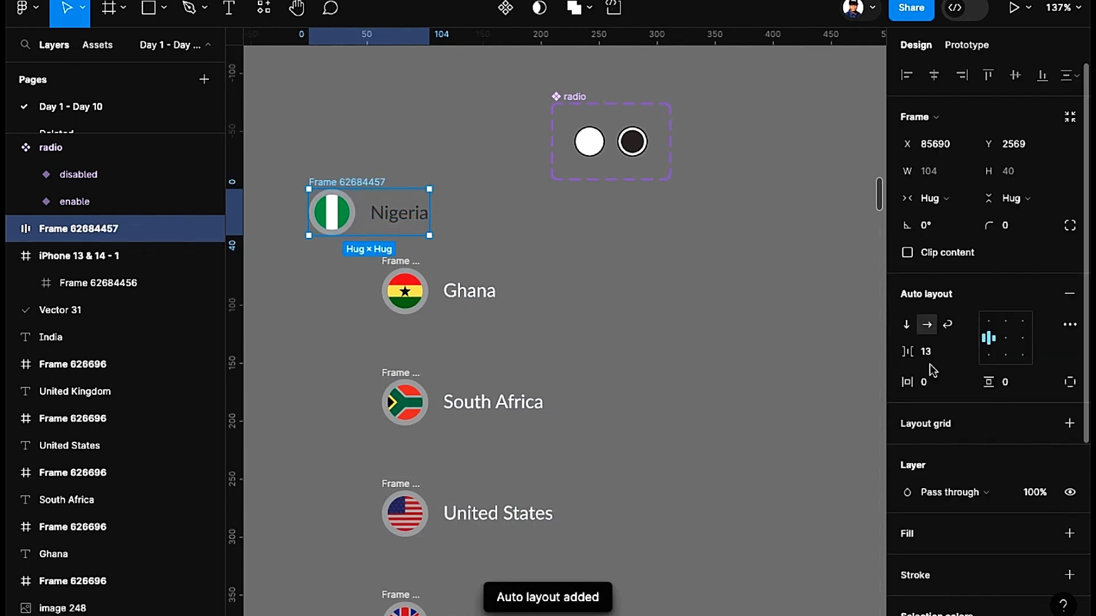
Step: Set the spacing between the Nigeria flag and label to 12
click(937, 360)
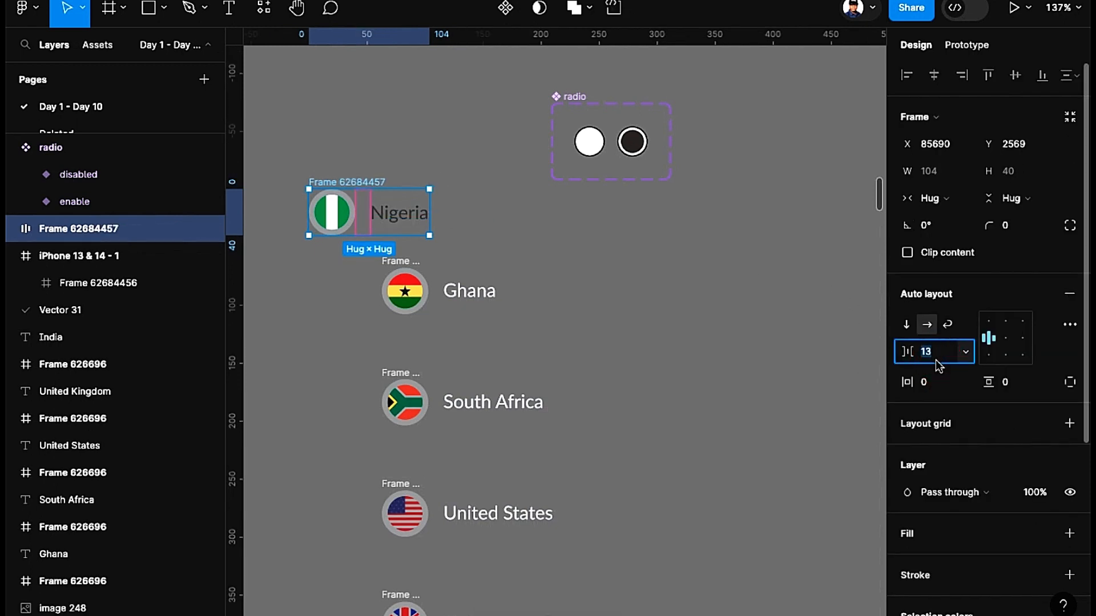
text(12)
key(Return)
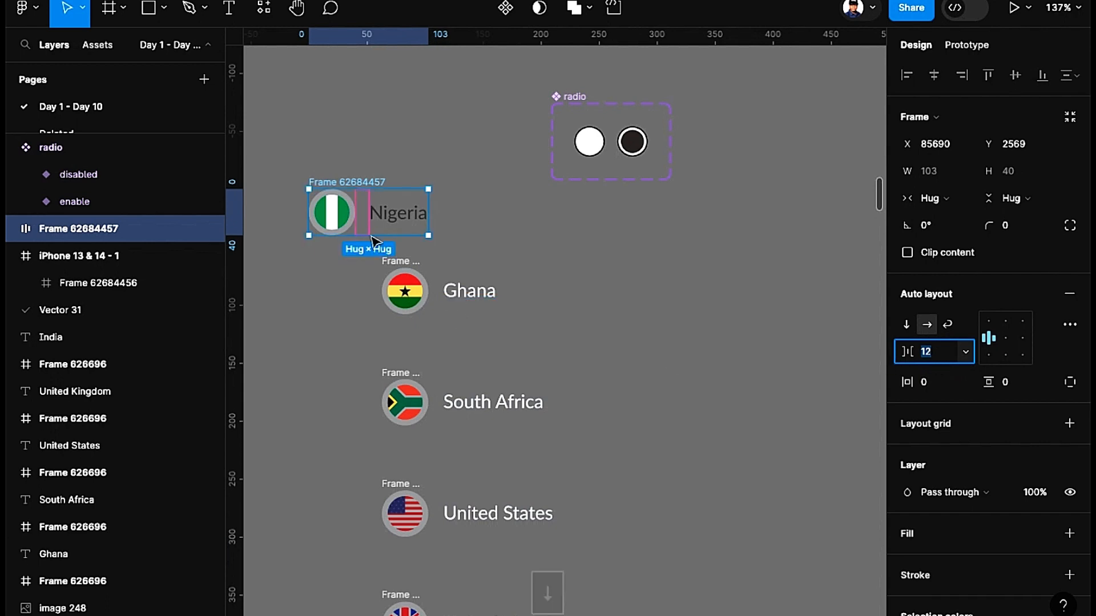
Step: Move the Nigeria flag and label group into the 342 × 64 frame, at about X 43, Y 24
scroll(355, 127, down, 1)
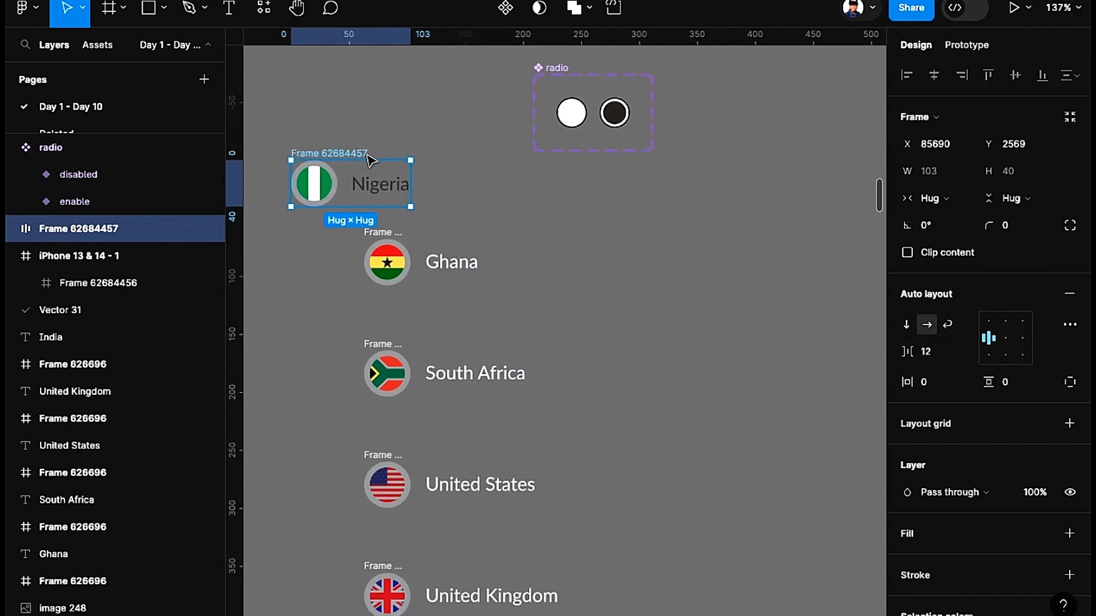
ctrl+scroll(331, 143, down, 5)
drag(323, 146, 657, 195)
ctrl+scroll(657, 195, up, 3)
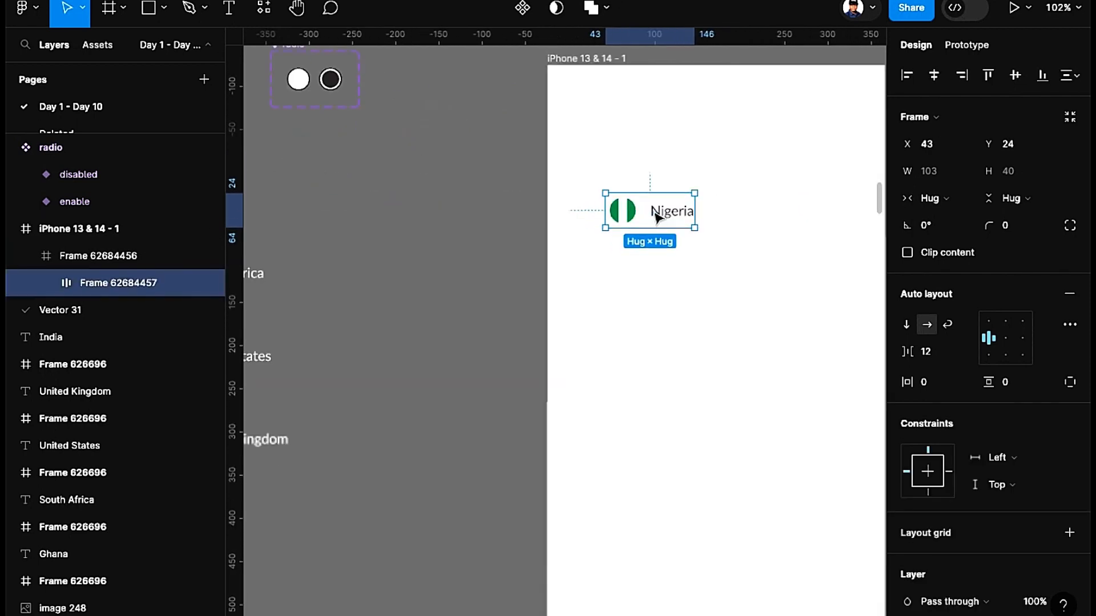
Step: Center the Nigeria flag and label group vertically in the 342 × 64 row frame and set its X position to 12
click(1014, 76)
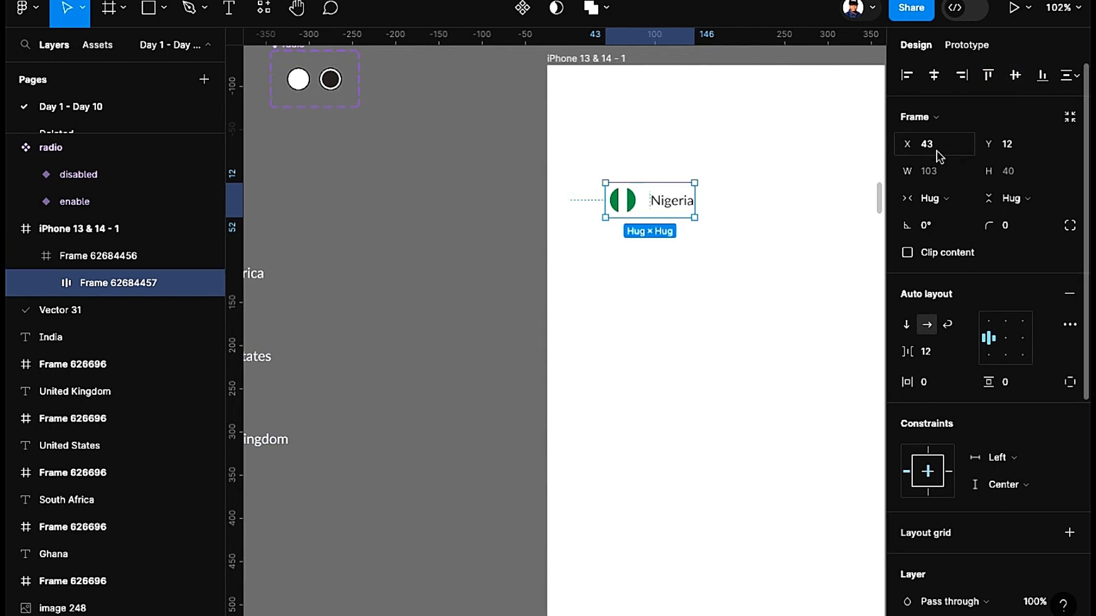
click(906, 75)
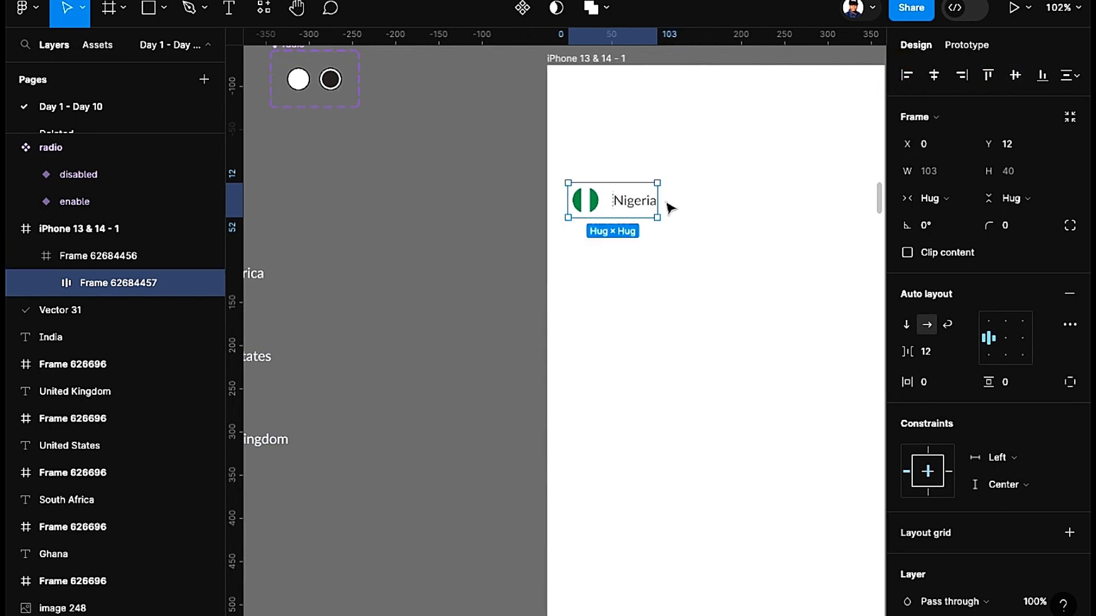
ctrl+scroll(665, 206, up, 4)
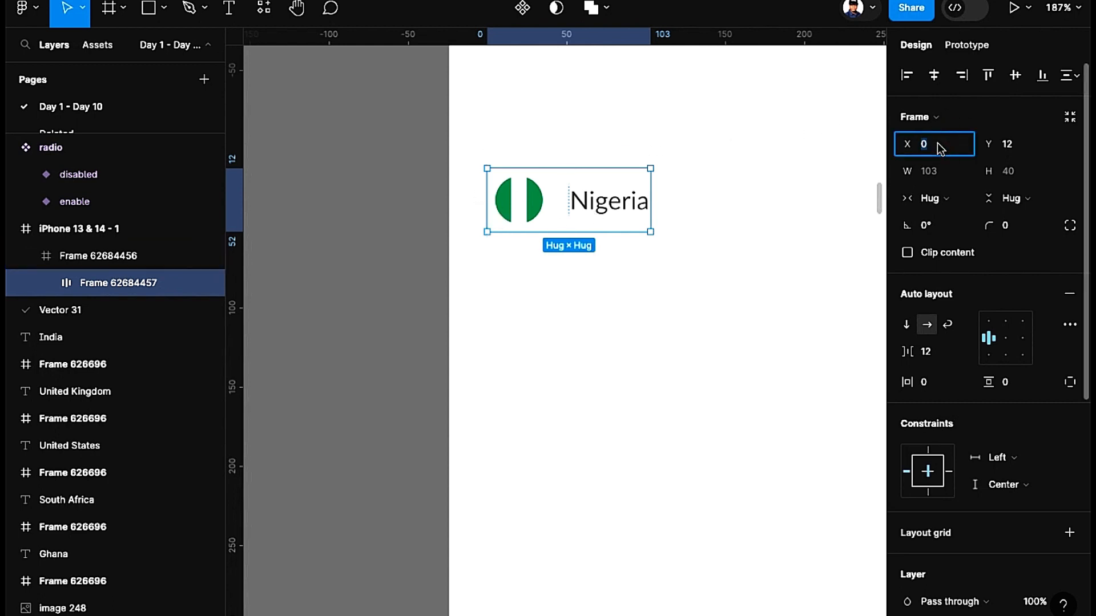
text(12)
key(Return)
scroll(496, 242, down, 10)
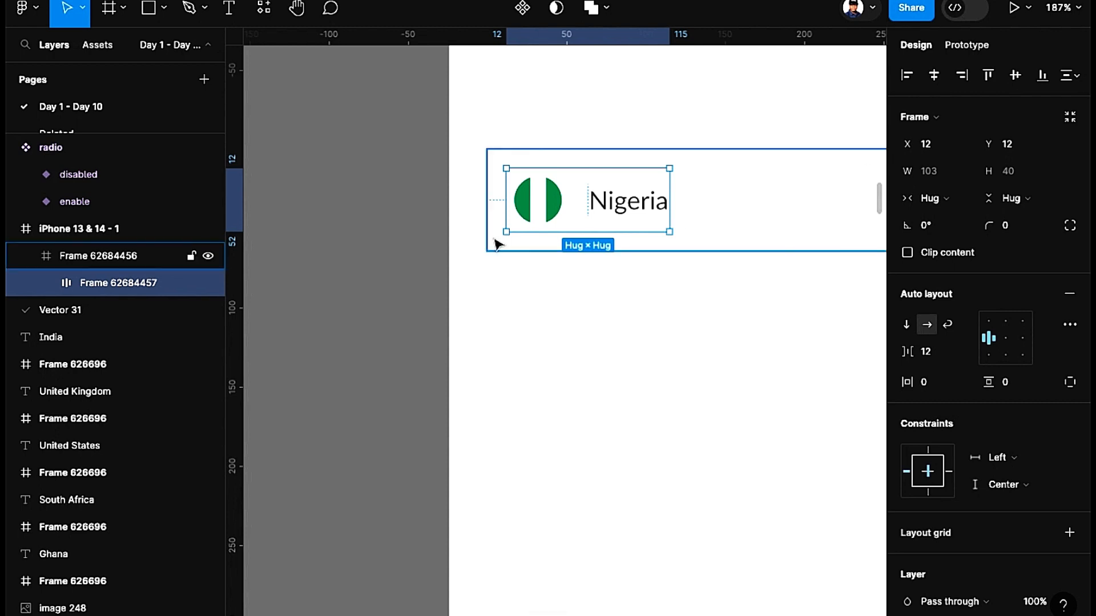
Step: Copy the enable variant of the radio component and paste it into the Nigeria row frame
scroll(439, 308, up, 5)
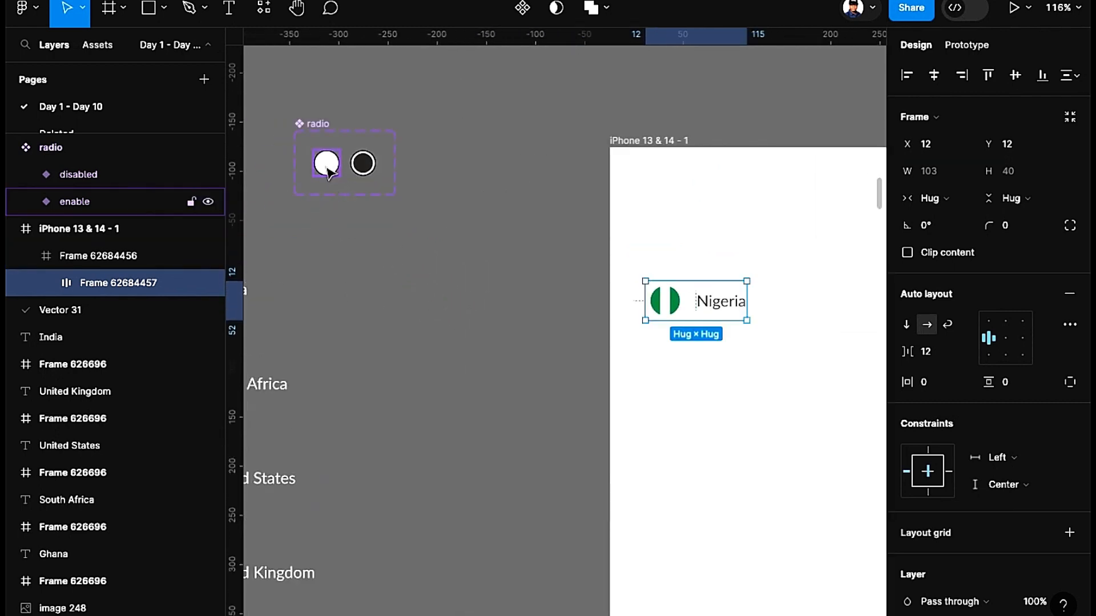
click(328, 172)
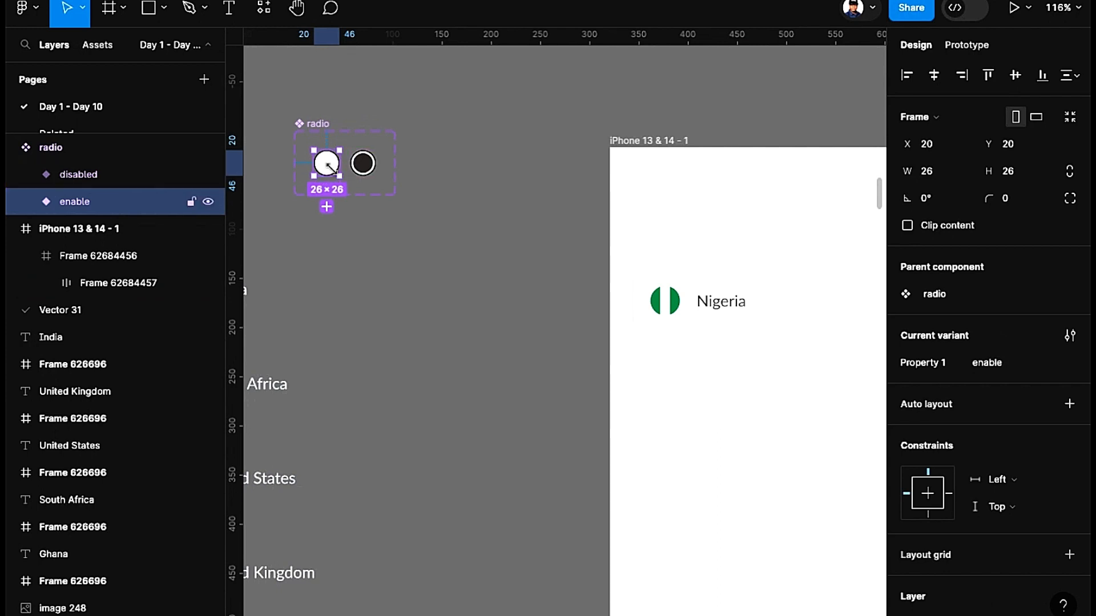
key(super+c)
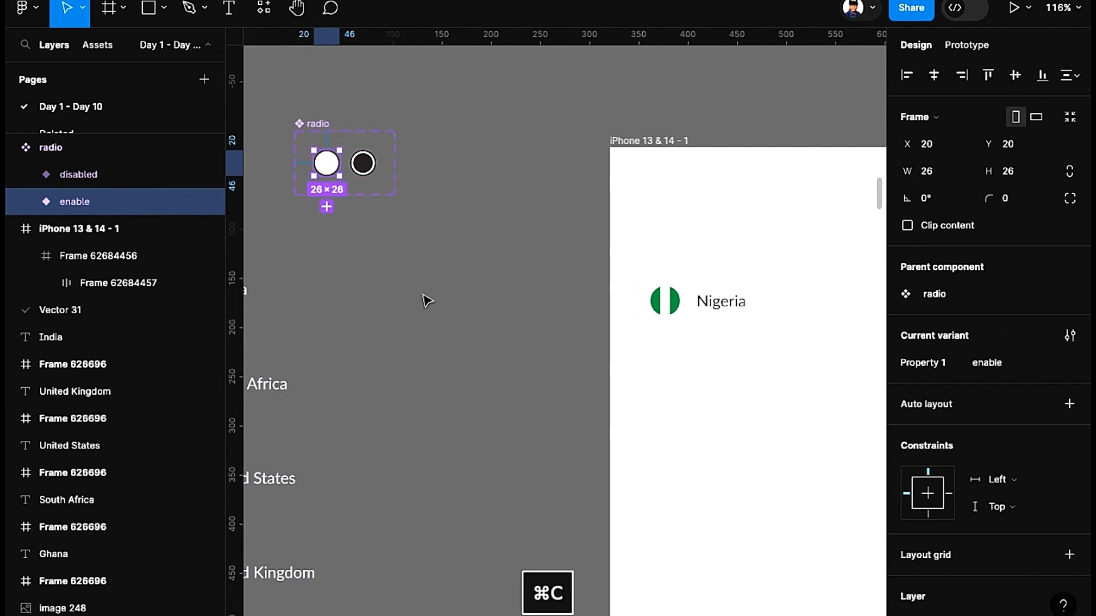
scroll(425, 301, right, 5)
scroll(425, 301, down, 2)
click(736, 281)
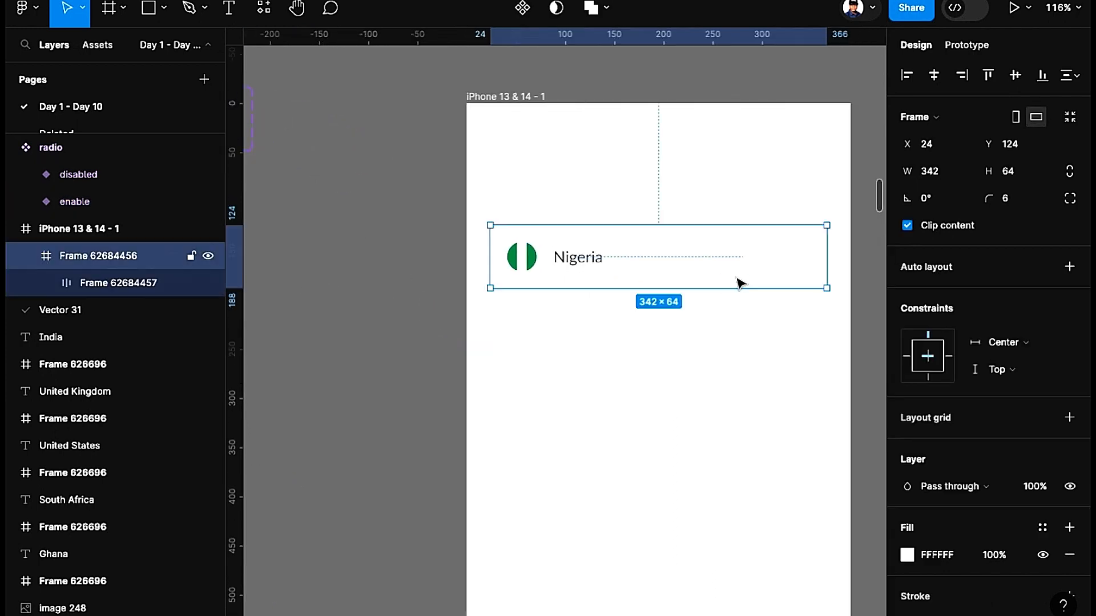
key(super+v)
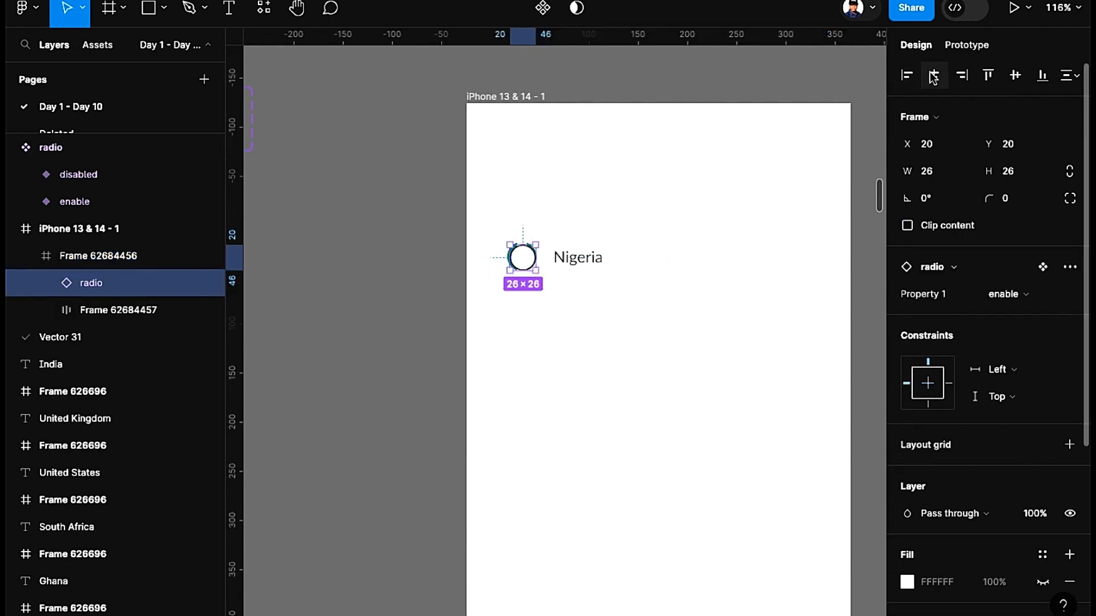
Step: Align the pasted radio button to the row frame's right edge, then shift it 16 inward to X 300
click(961, 75)
scroll(713, 313, up, 2)
click(947, 149)
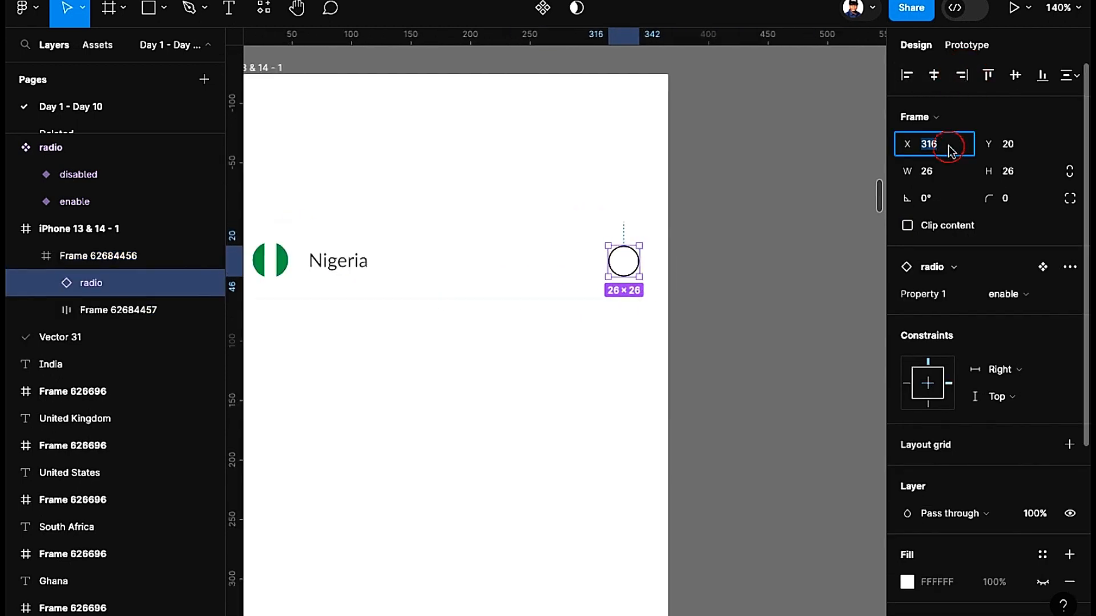
text(-16)
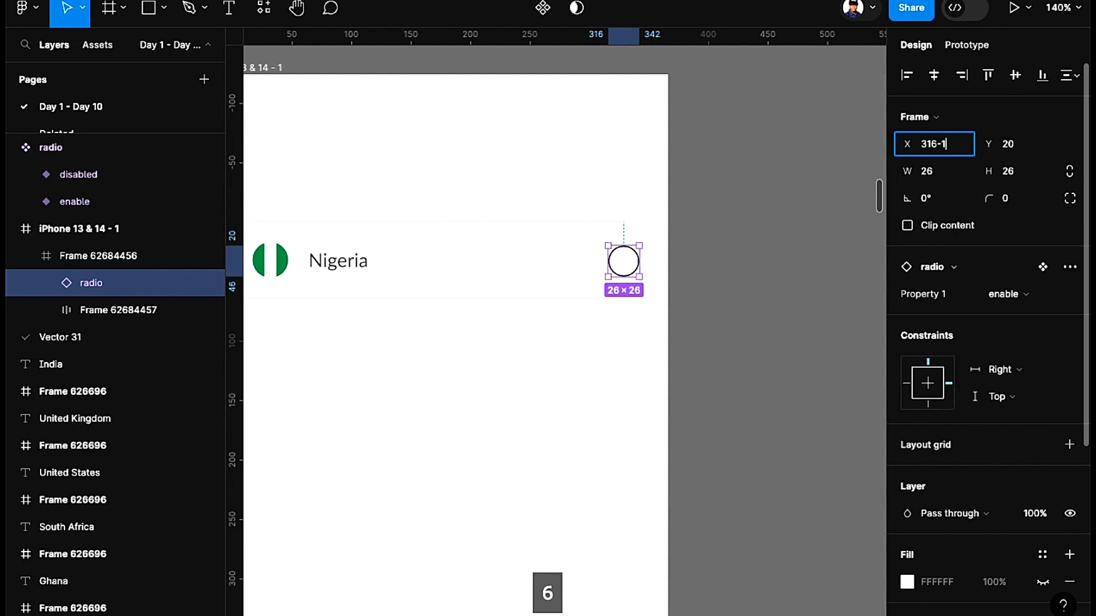
key(Return)
drag(672, 301, 755, 274)
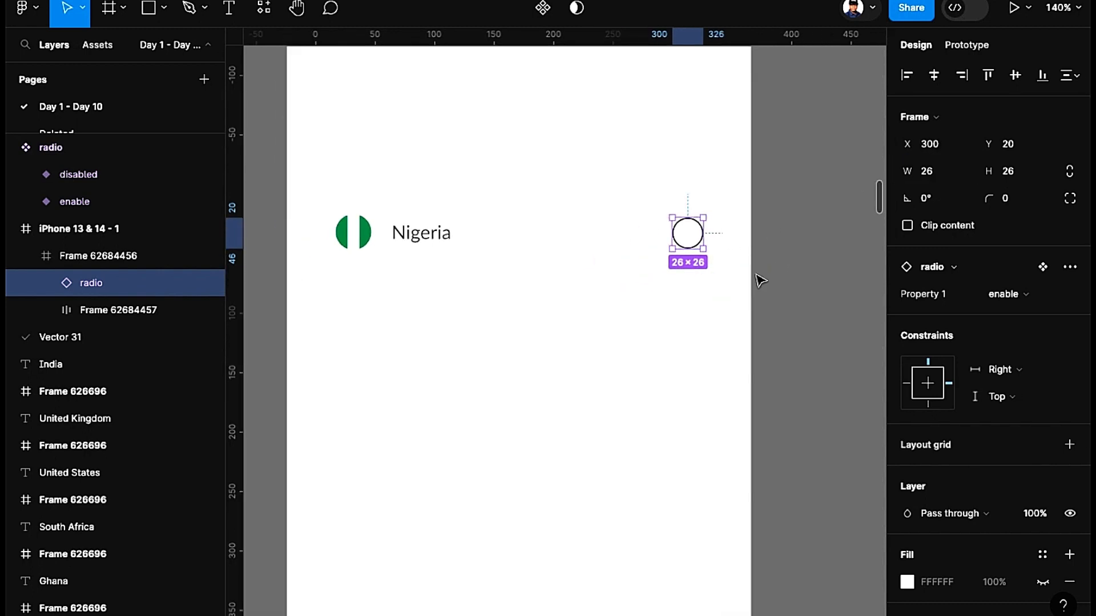
click(795, 291)
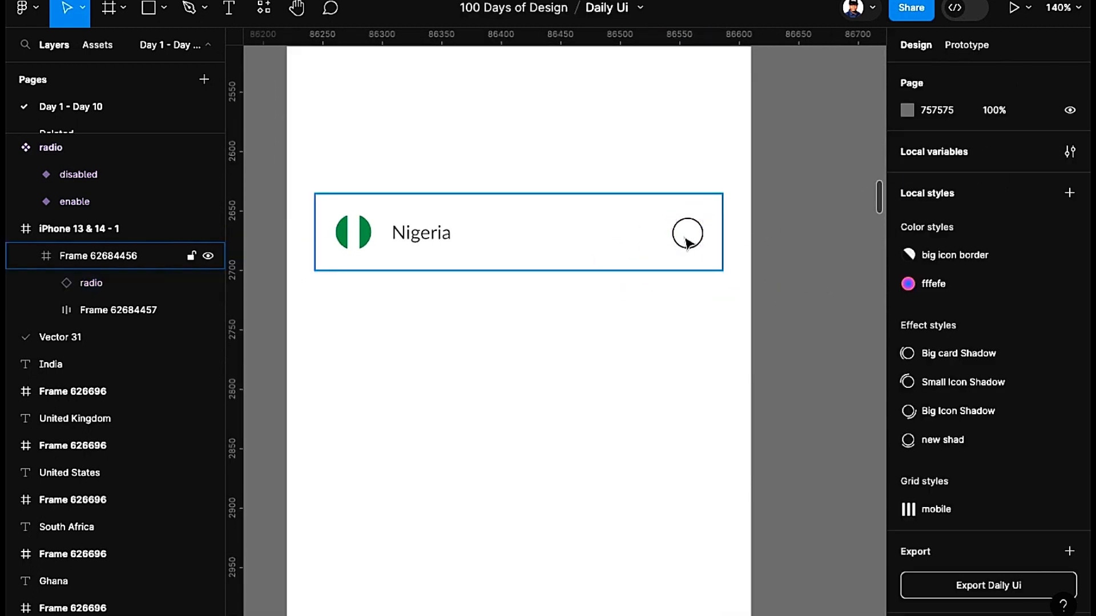
Step: Inspect the spacing around the Nigeria flag, its label and the radio button within the row frame
click(351, 239)
click(348, 235)
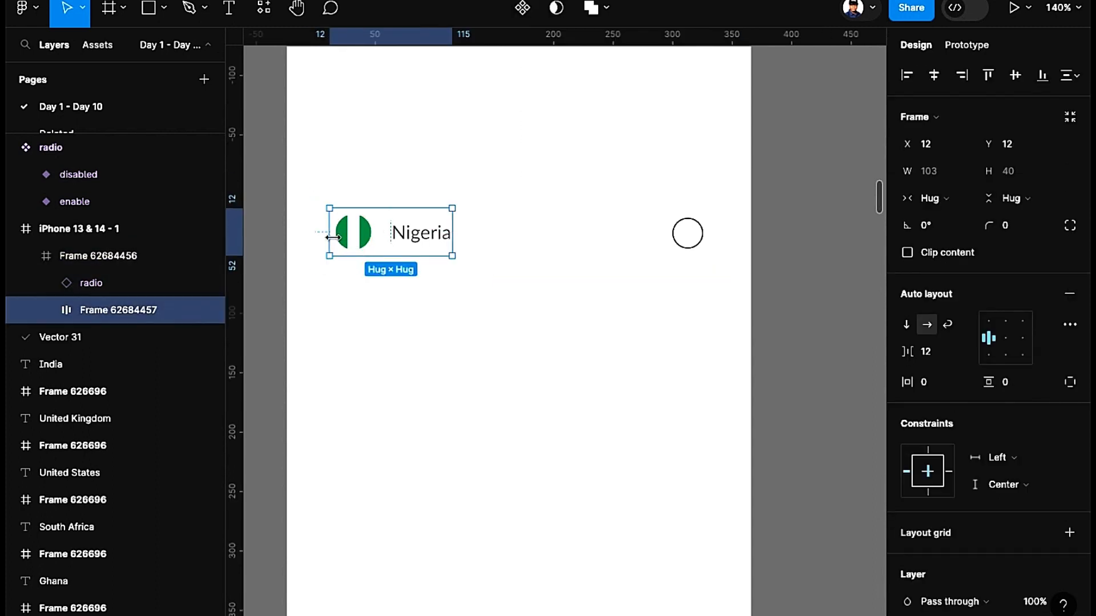
scroll(332, 237, up, 5)
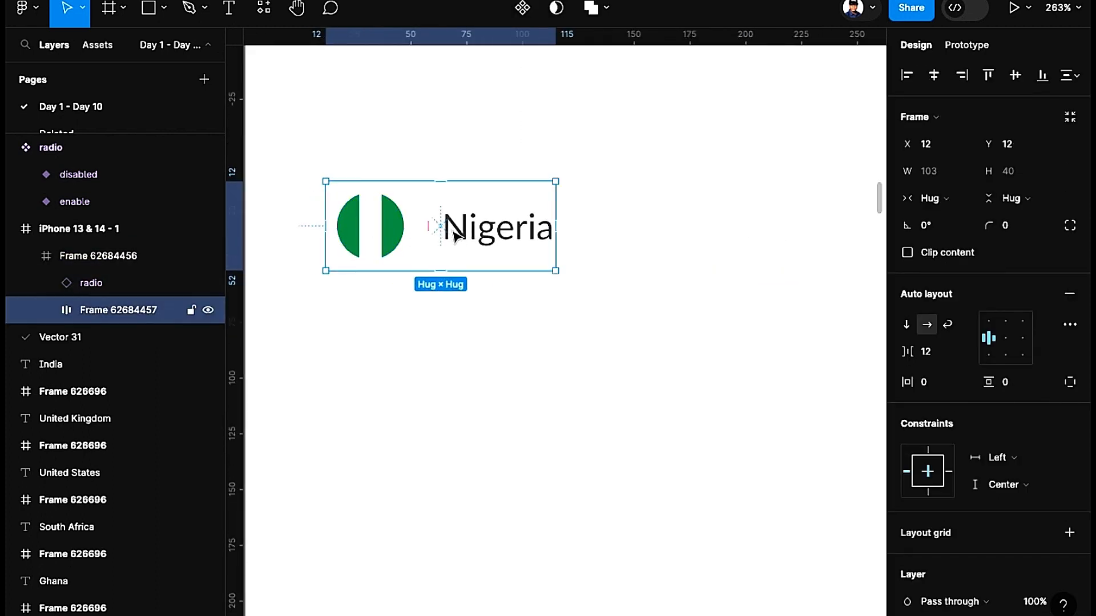
scroll(340, 254, up, 3)
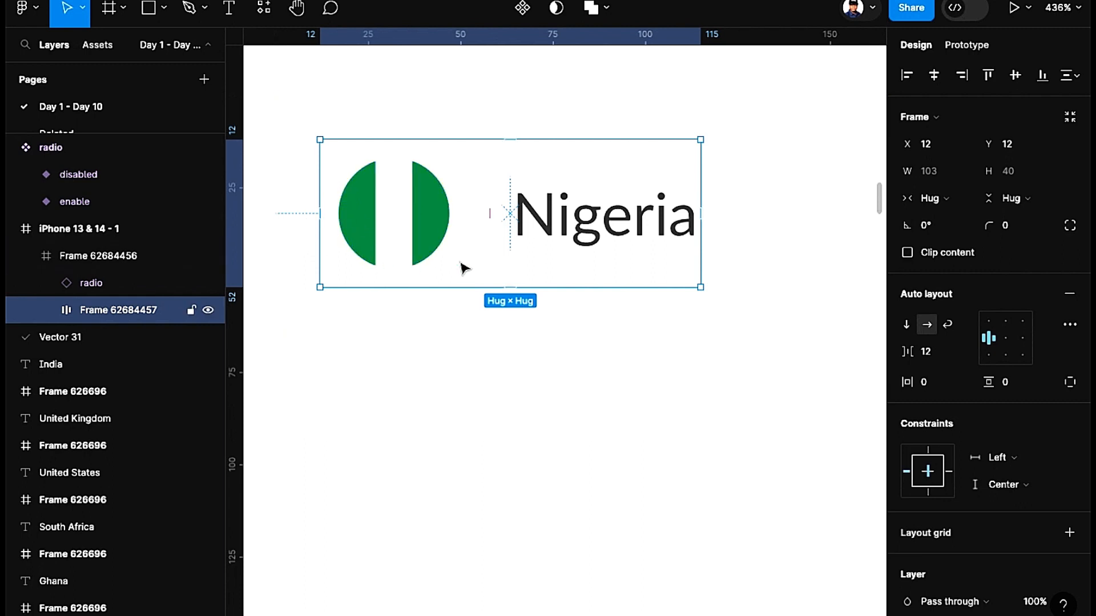
scroll(653, 259, down, 6)
scroll(604, 238, up, 2)
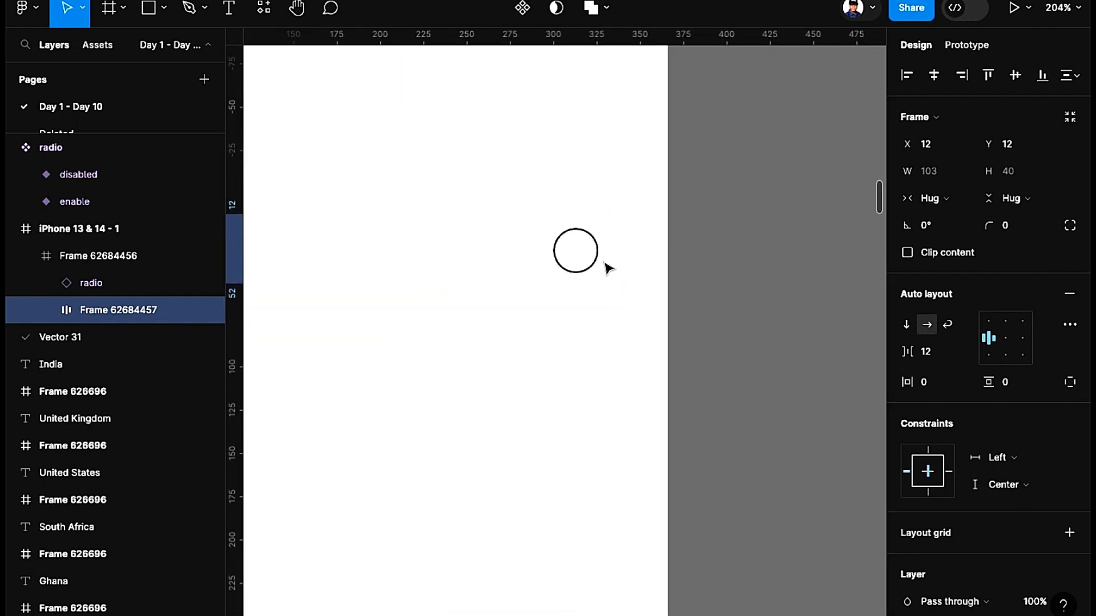
scroll(564, 266, down, 3)
scroll(571, 266, left, 4)
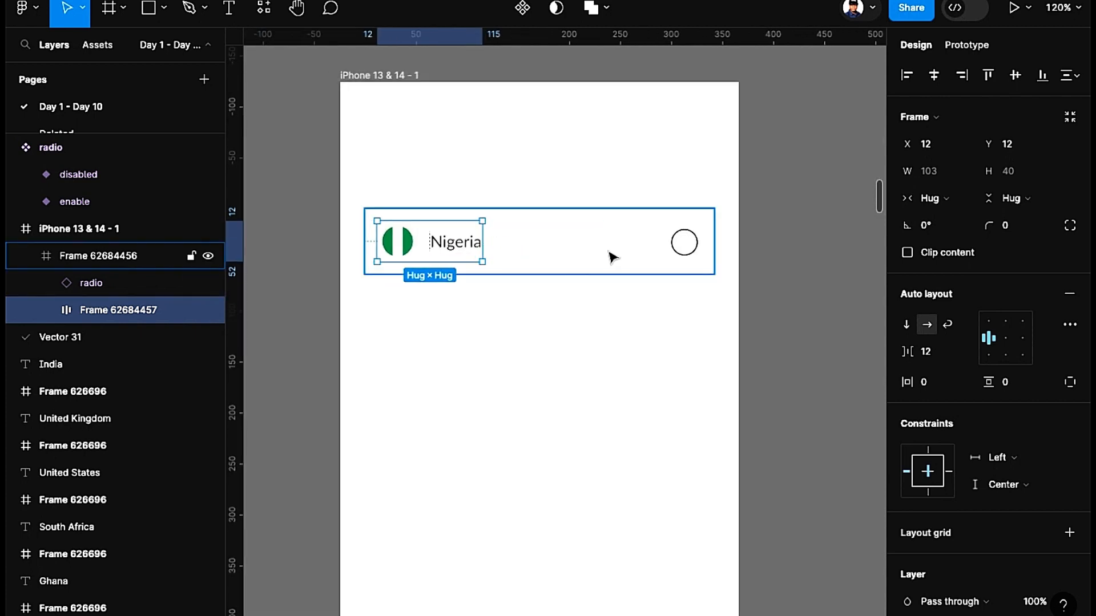
click(816, 243)
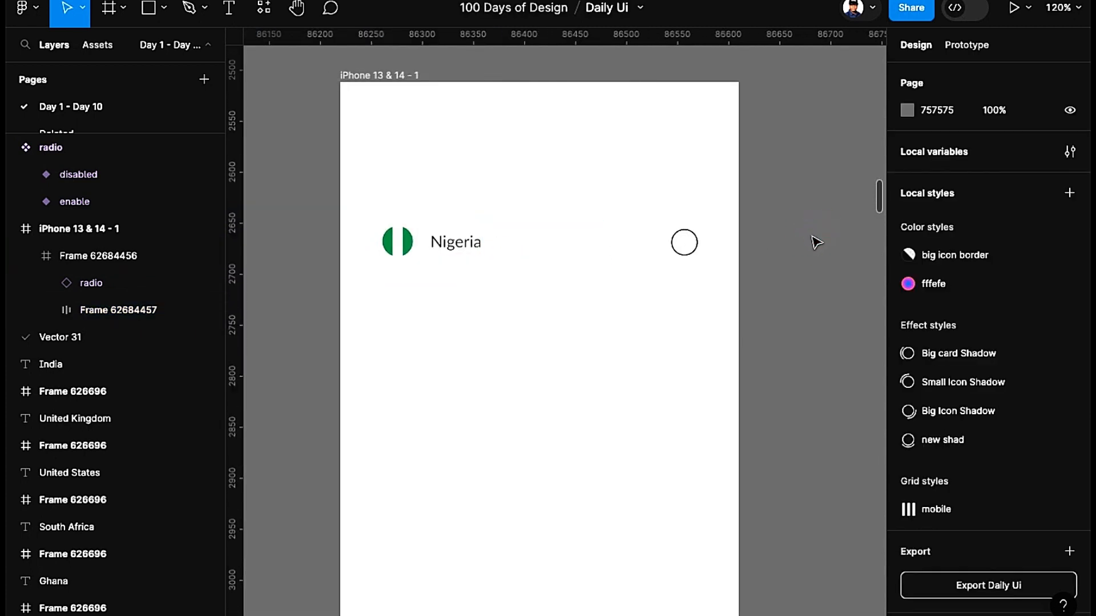
scroll(790, 258, down, 2)
scroll(741, 254, right, 2)
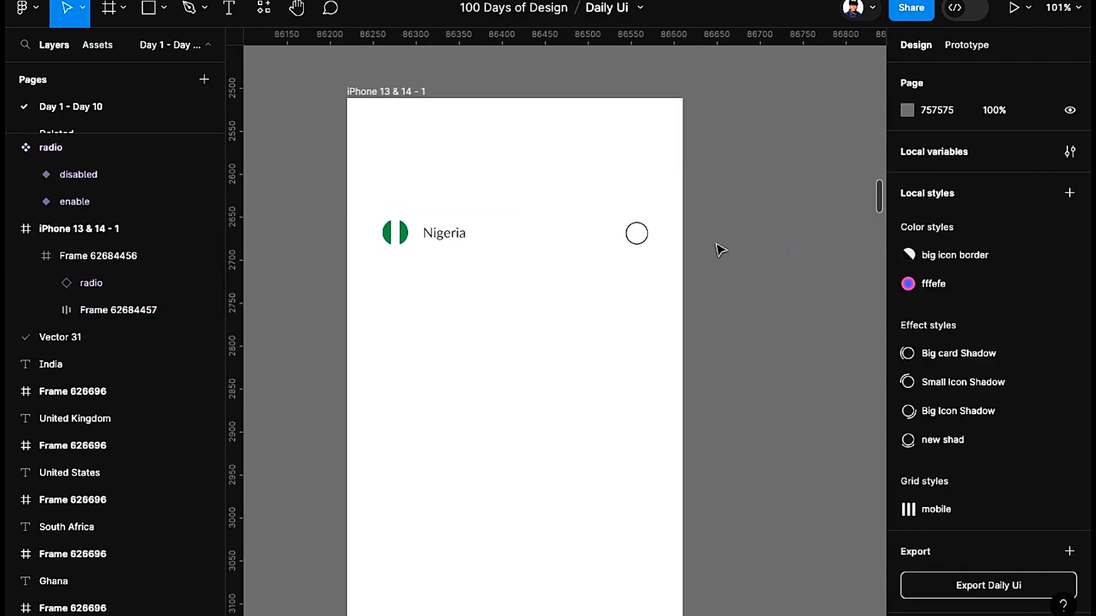
scroll(717, 247, down, 3)
Step: Center the radio button vertically within the Nigeria row frame
click(660, 241)
click(661, 240)
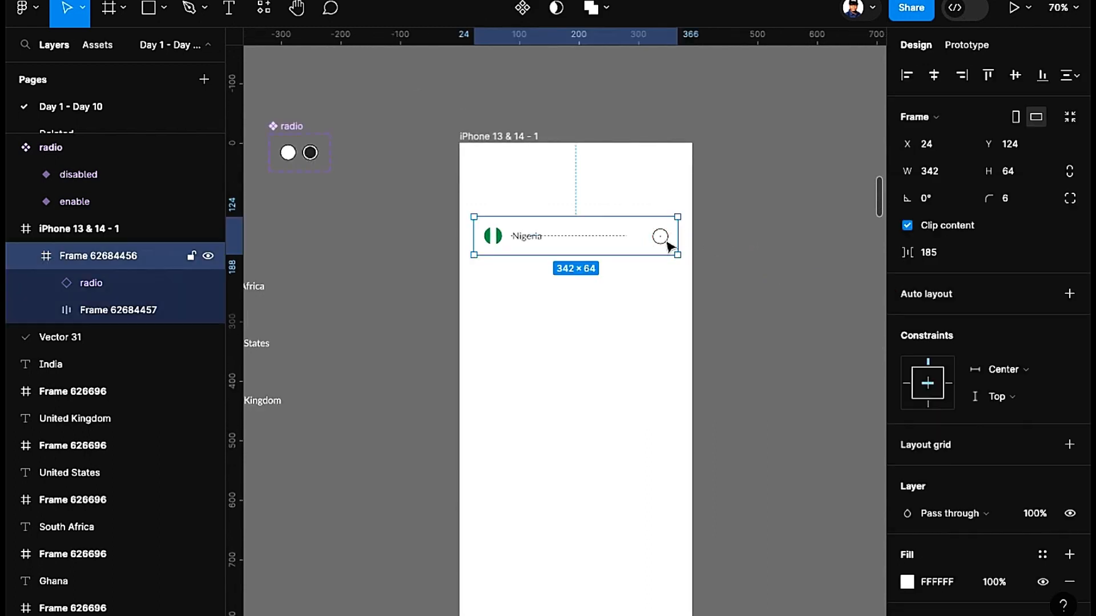
click(662, 239)
click(1015, 75)
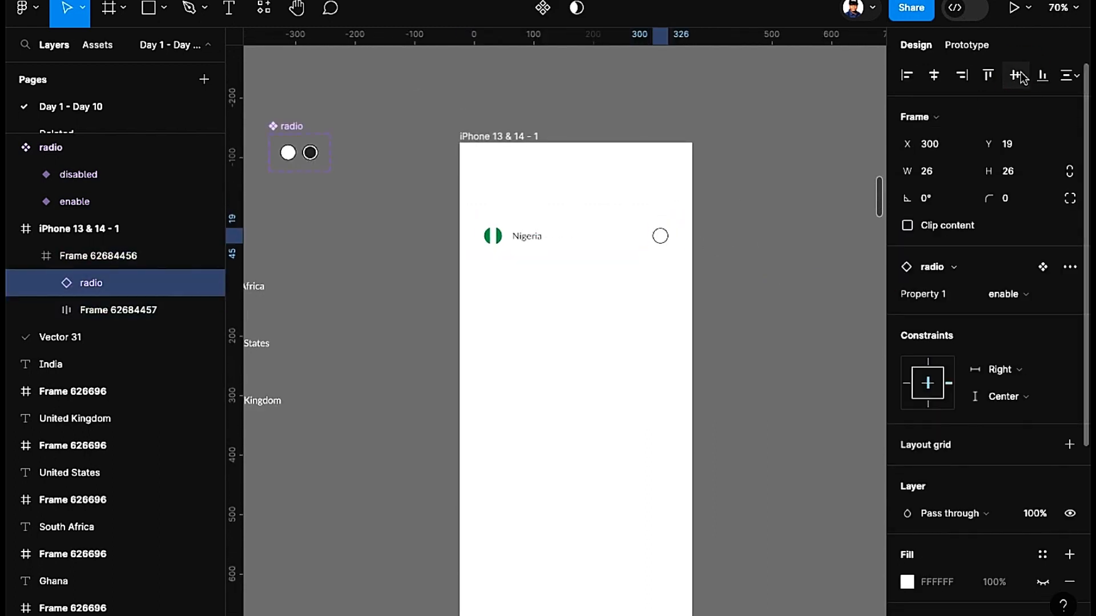
click(732, 272)
Step: Group the Ghana and South Africa flags with their respective text labels into separate auto layout frames
scroll(732, 272, down, 3)
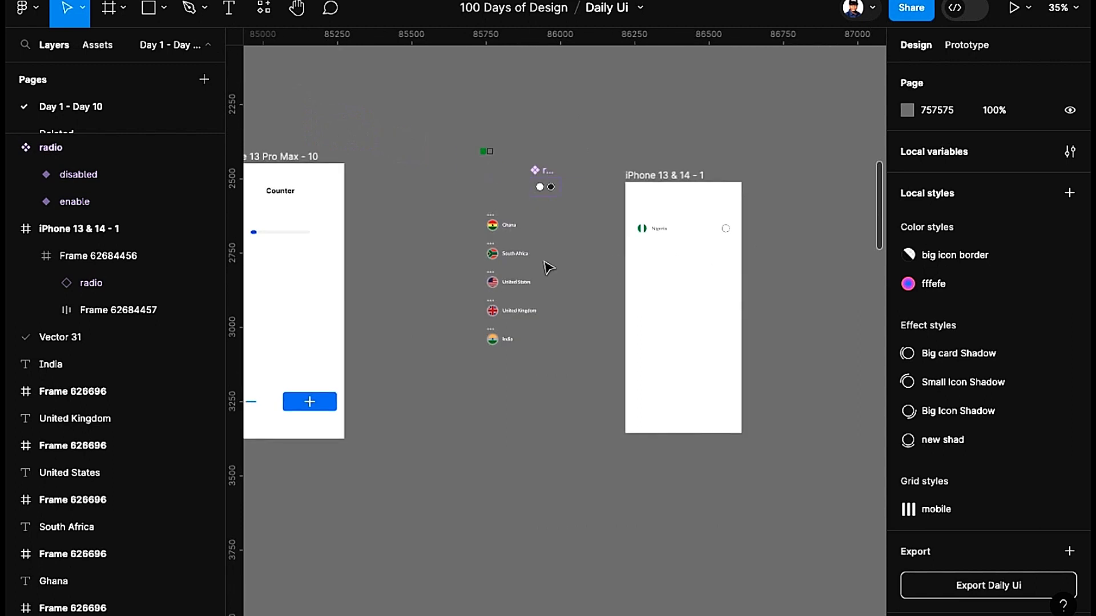
scroll(618, 274, up, 3)
drag(652, 242, 569, 232)
drag(477, 229, 654, 237)
drag(312, 107, 450, 166)
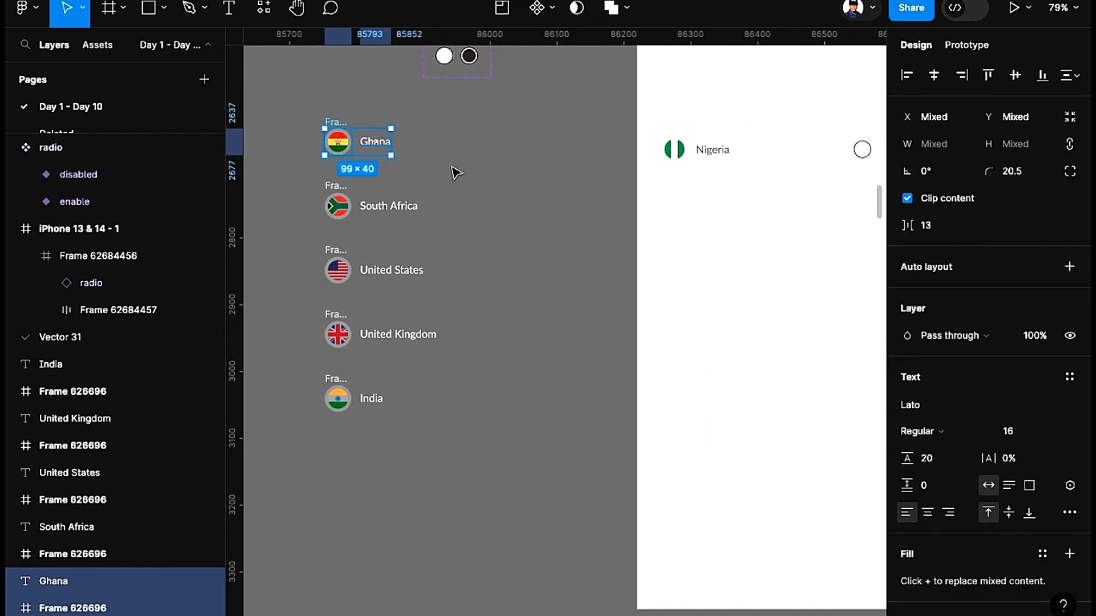
key(shift+a)
drag(297, 180, 436, 225)
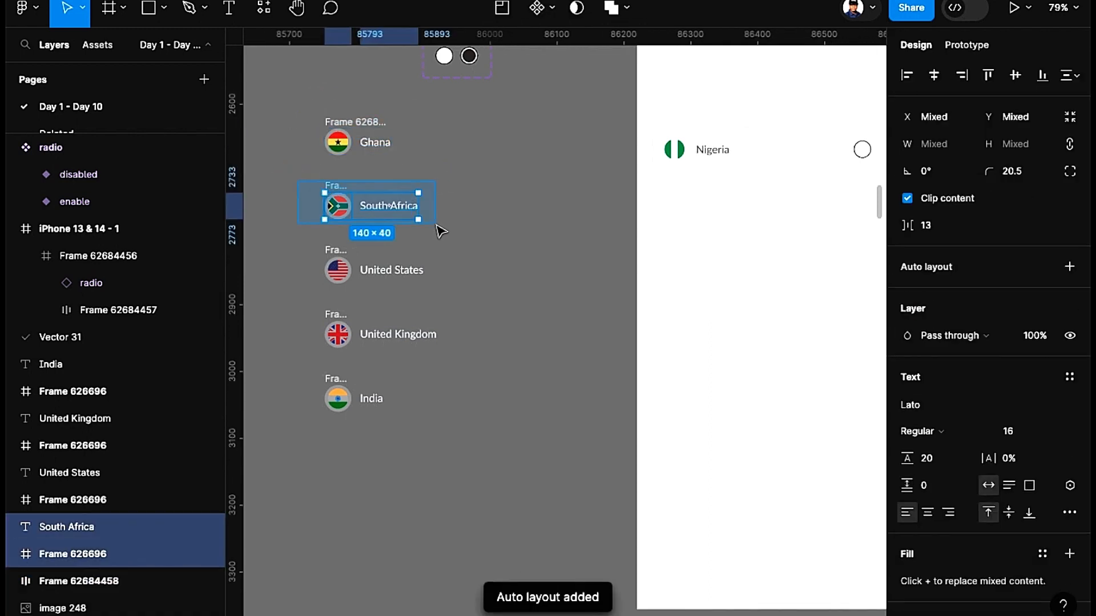
key(shift+a)
Step: Group the United States, United Kingdom and India flags with their respective text labels into separate auto layout frames
drag(294, 238, 457, 293)
key(shift+a)
drag(313, 310, 481, 367)
key(shift+a)
click(430, 439)
drag(428, 435, 435, 435)
key(shift+a)
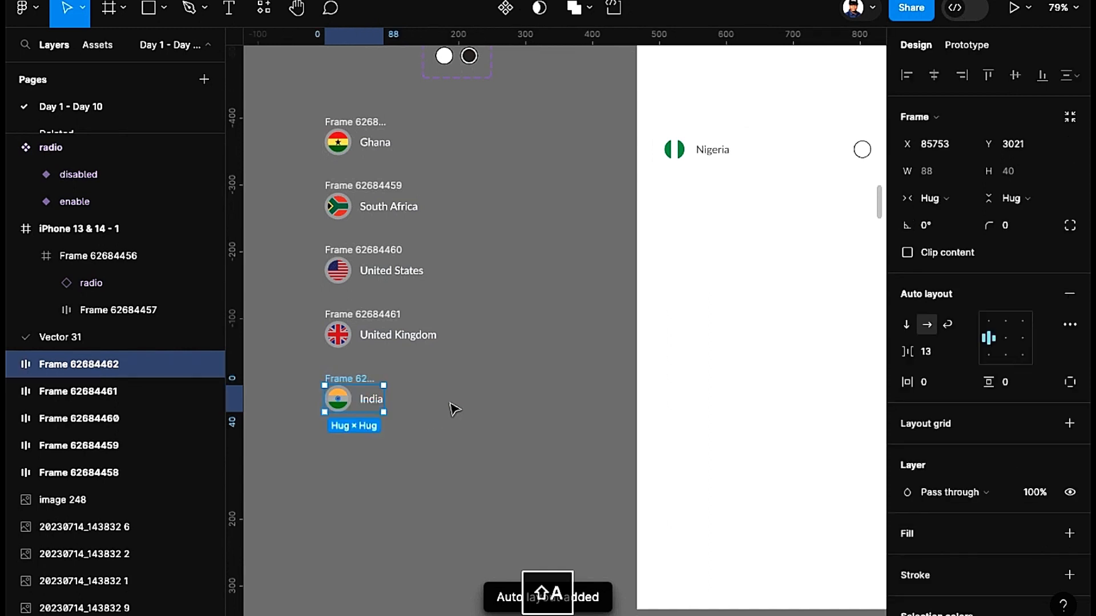
scroll(451, 376, right, 1)
scroll(449, 377, down, 2)
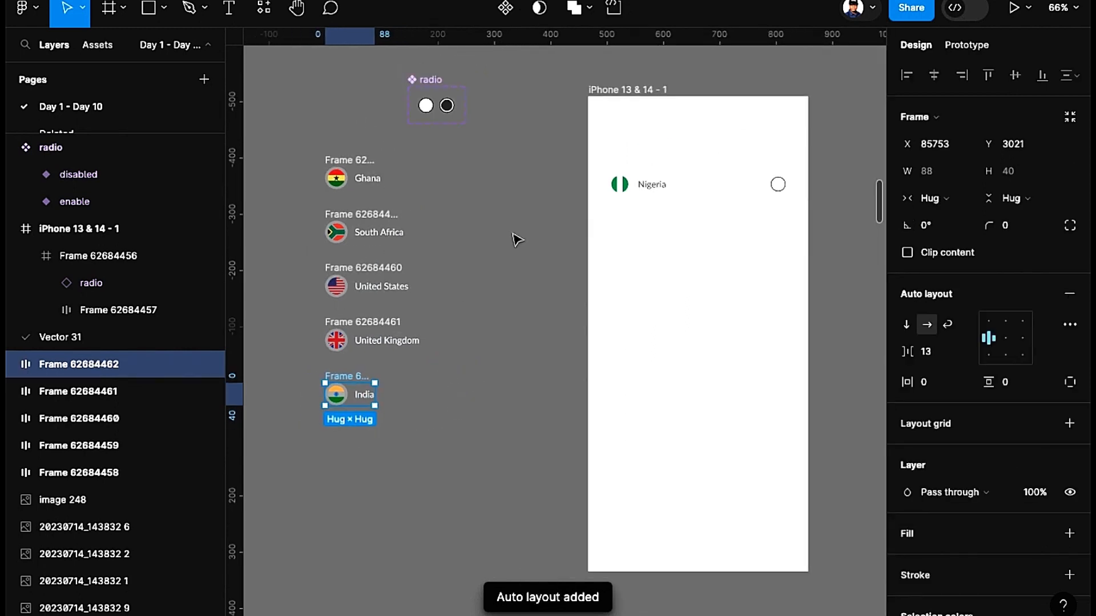
Step: Set the fill of the Ghana, South Africa, United States, United Kingdom and India labels to 454545, matching the Nigeria label
click(701, 181)
double_click(652, 185)
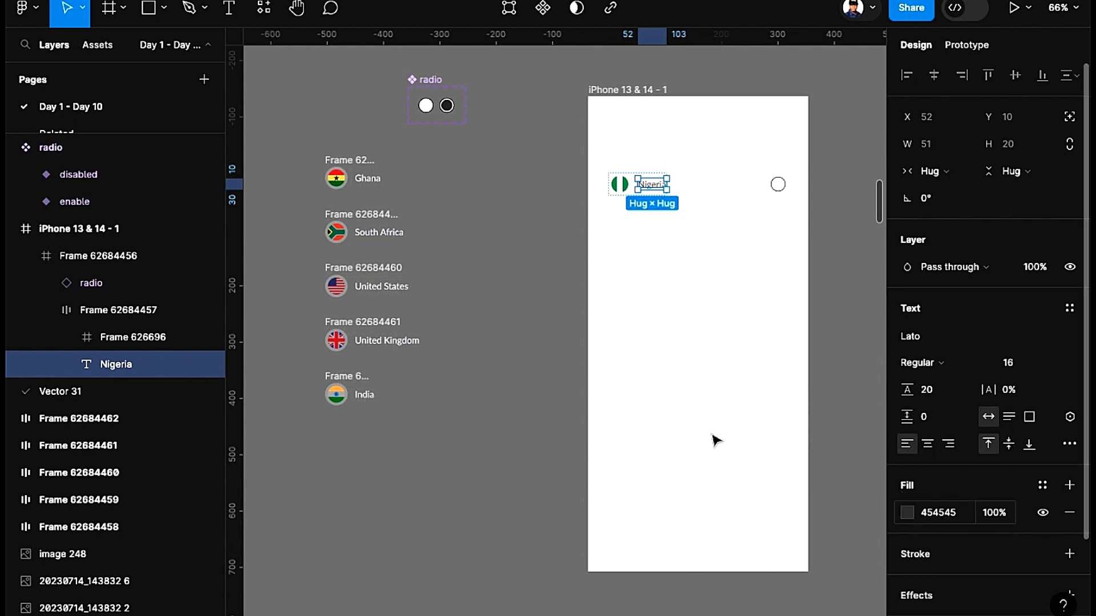
click(293, 135)
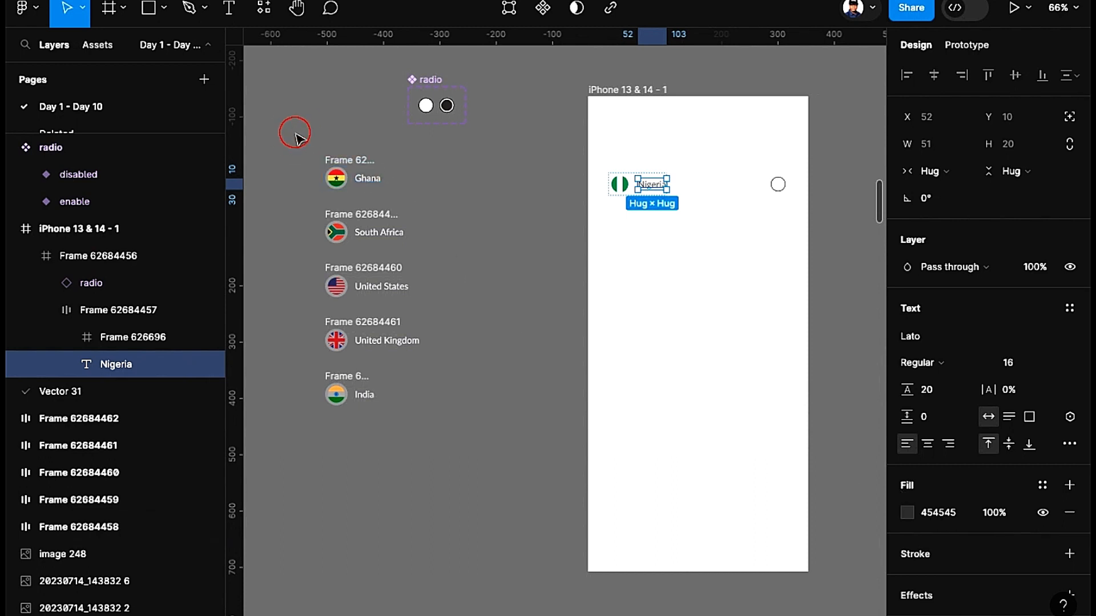
super+click(371, 178)
super+click(379, 232)
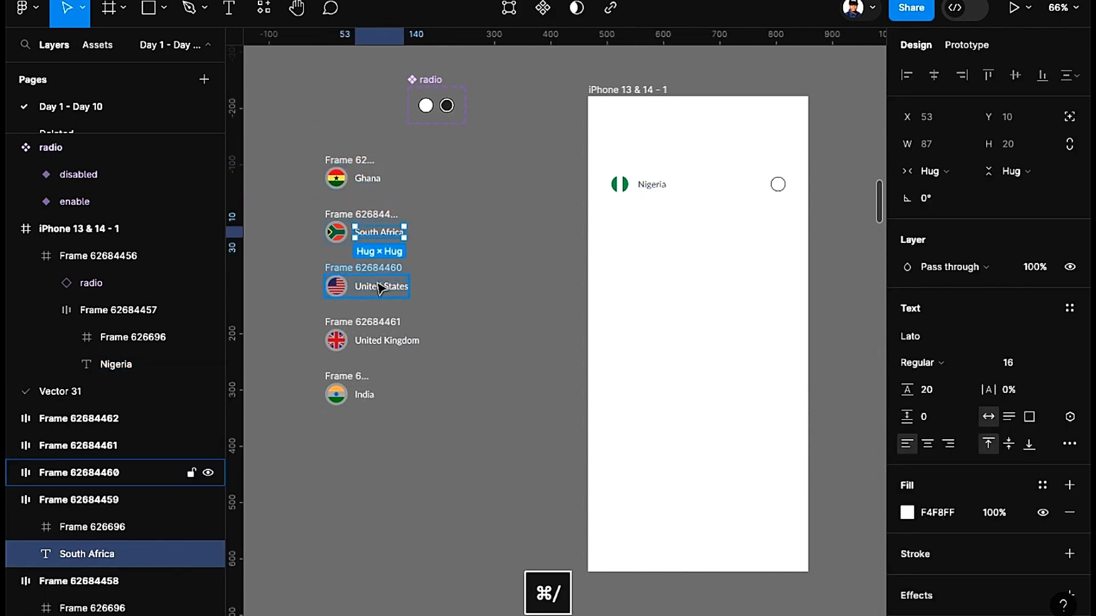
shift+super+click(379, 287)
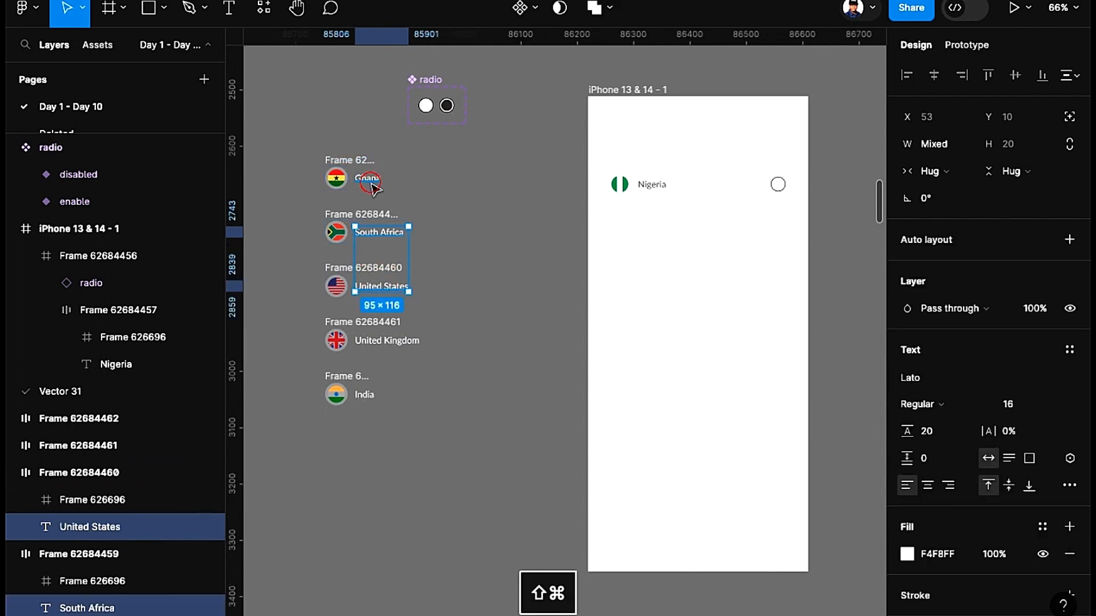
shift+super+click(369, 179)
shift+super+click(386, 342)
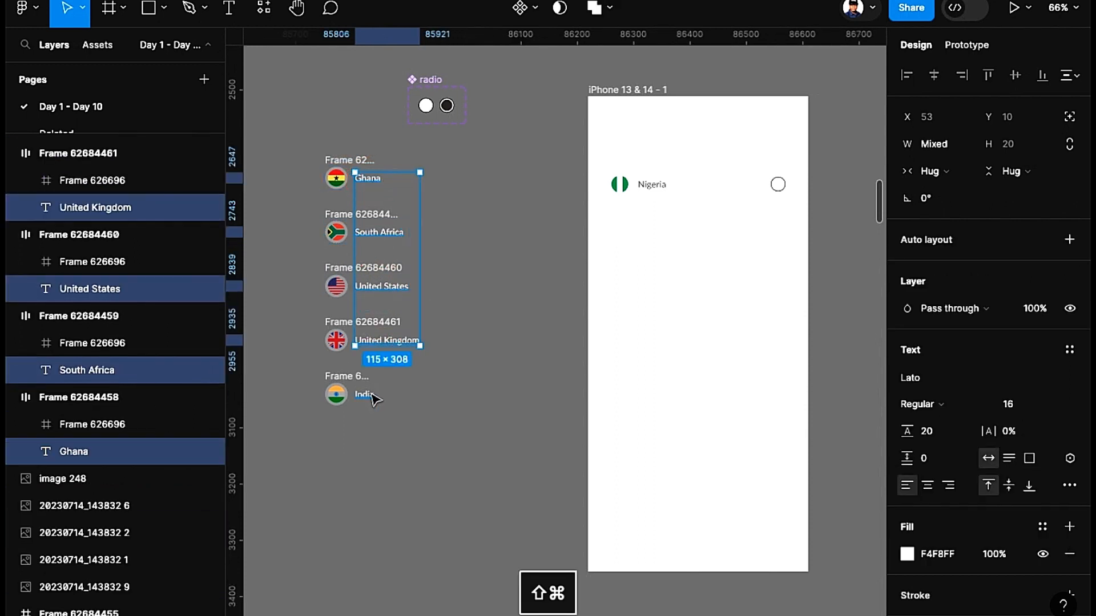
shift+super+click(376, 392)
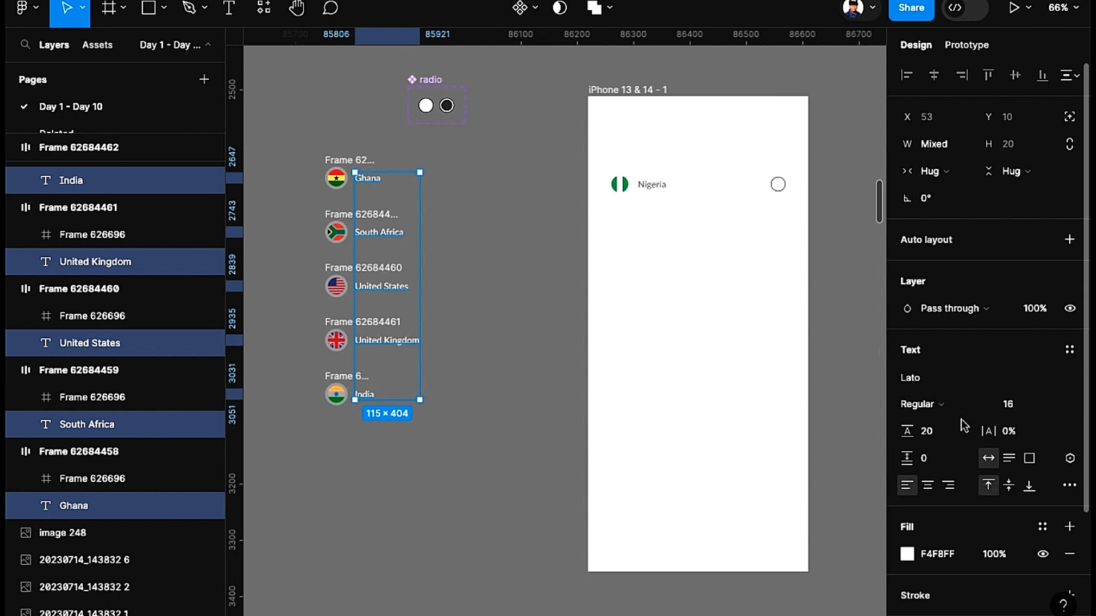
click(935, 554)
text(454545)
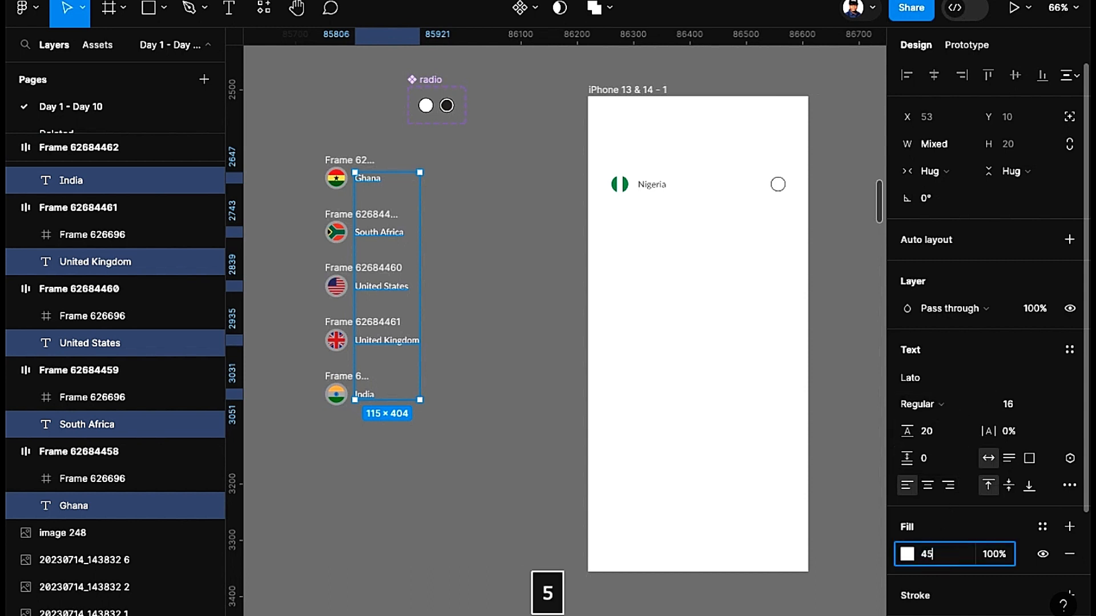
key(Return)
click(335, 102)
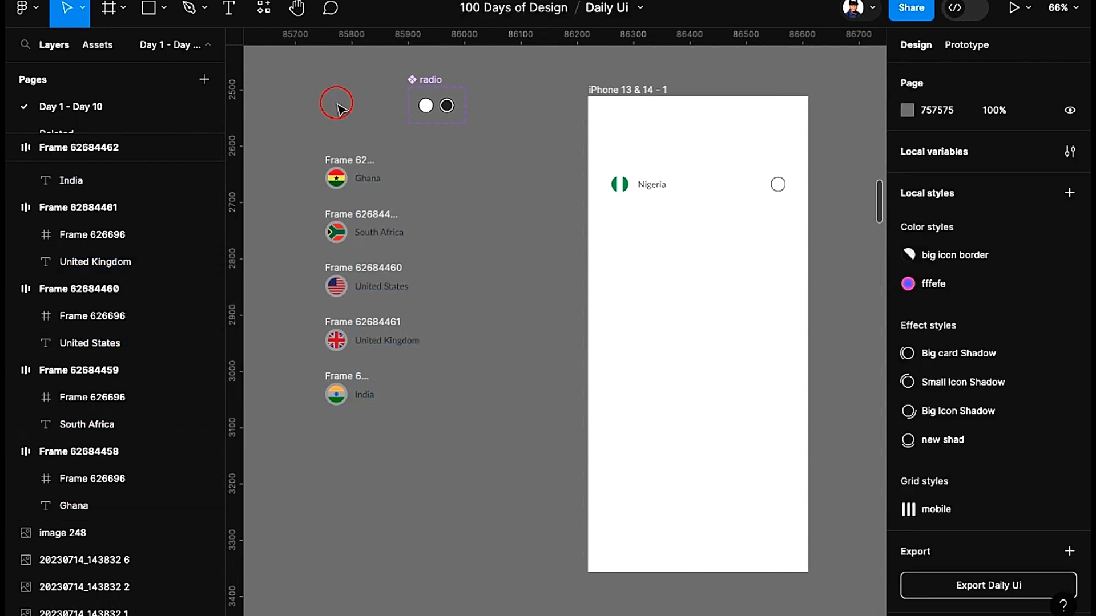
Step: Duplicate the Nigeria row five times down the iPhone frame, spaced 16 apart
scroll(554, 182, down, 2)
scroll(553, 183, right, 2)
click(645, 139)
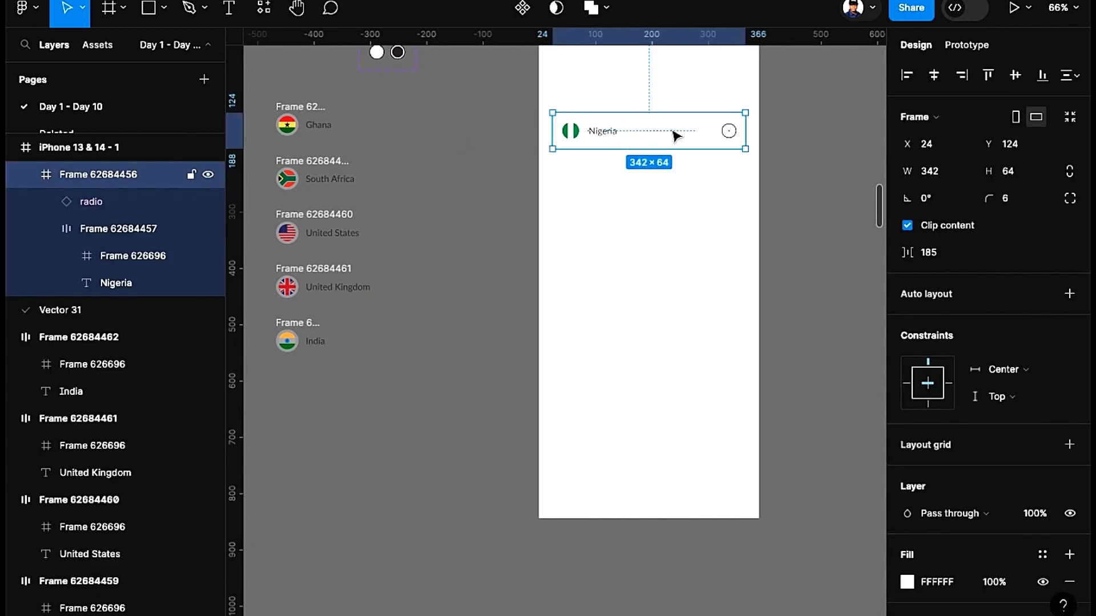
drag(677, 135, 708, 166)
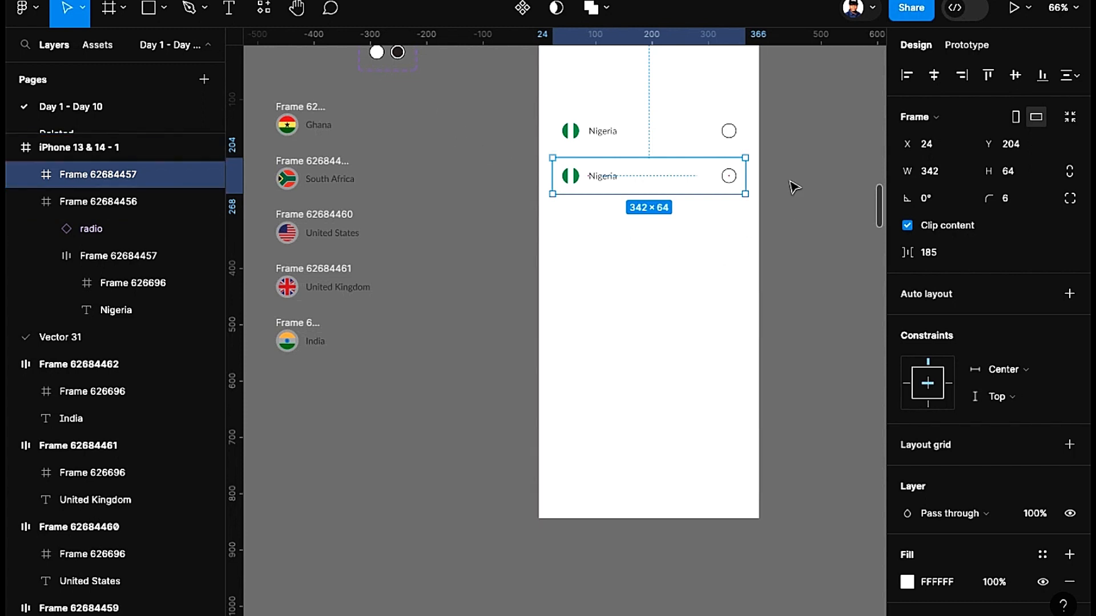
key(super+d)
key(super+d)
key(super+d)
key(super+d)
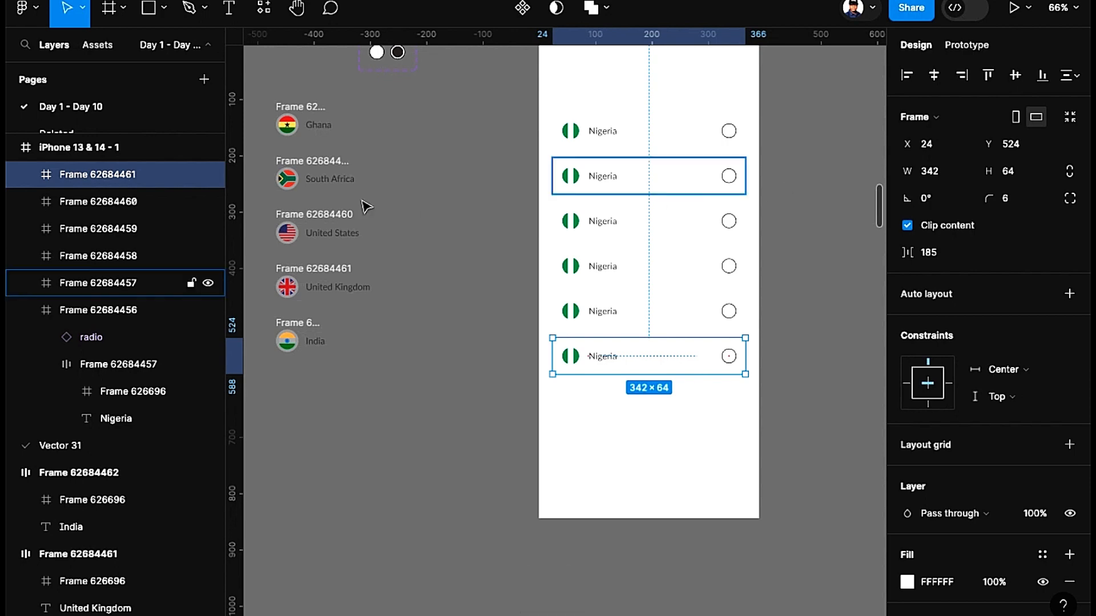
Step: Move the Ghana and South Africa flag-and-label frames into the second and third rows, replacing the duplicated Nigeria content
click(301, 105)
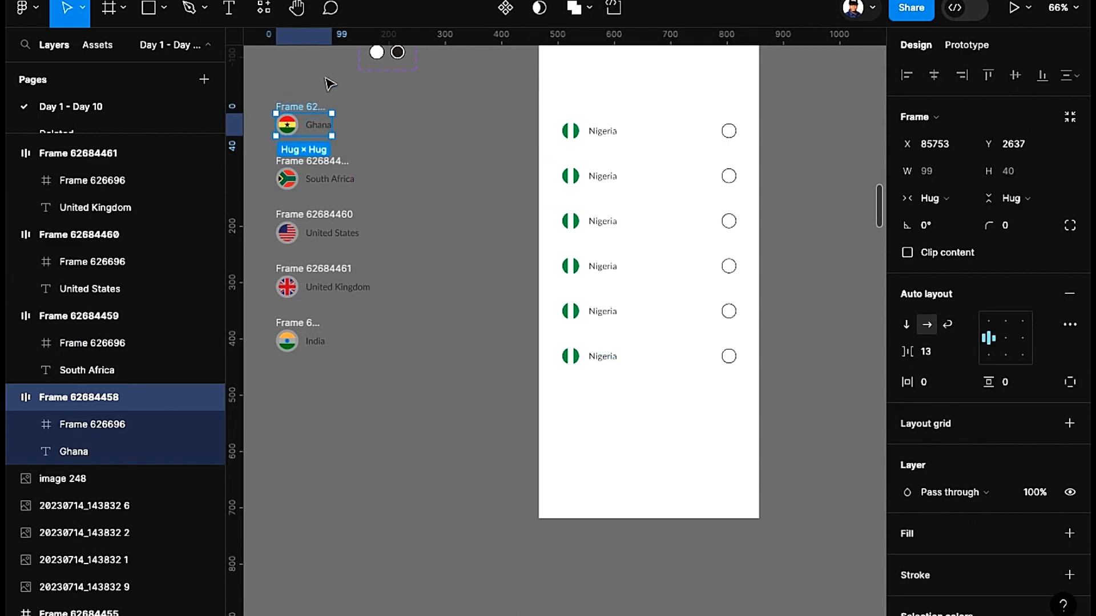
key(super+x)
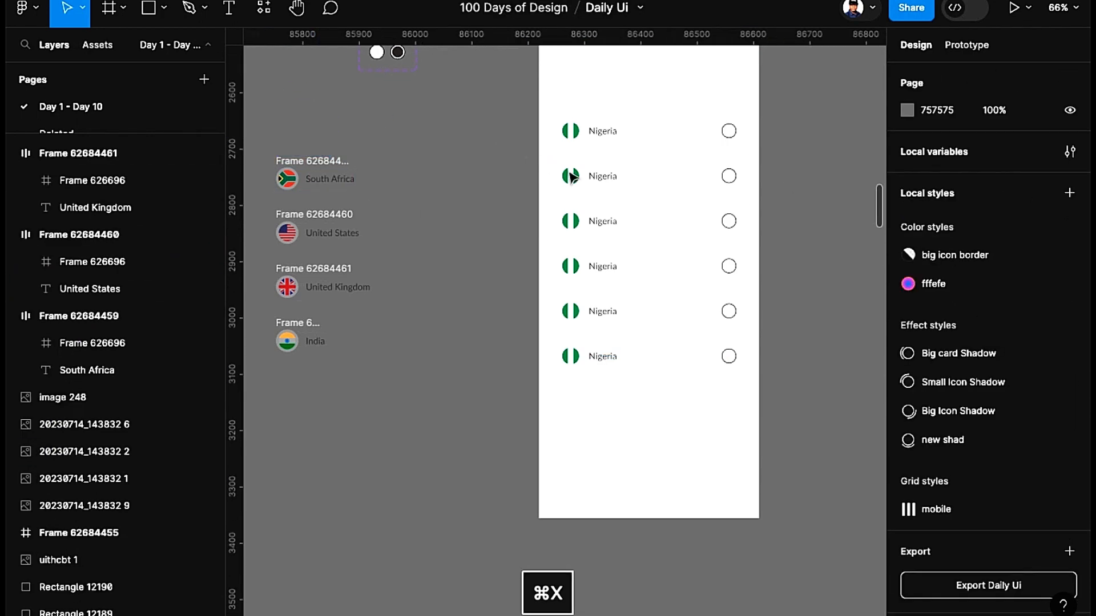
click(600, 177)
click(604, 178)
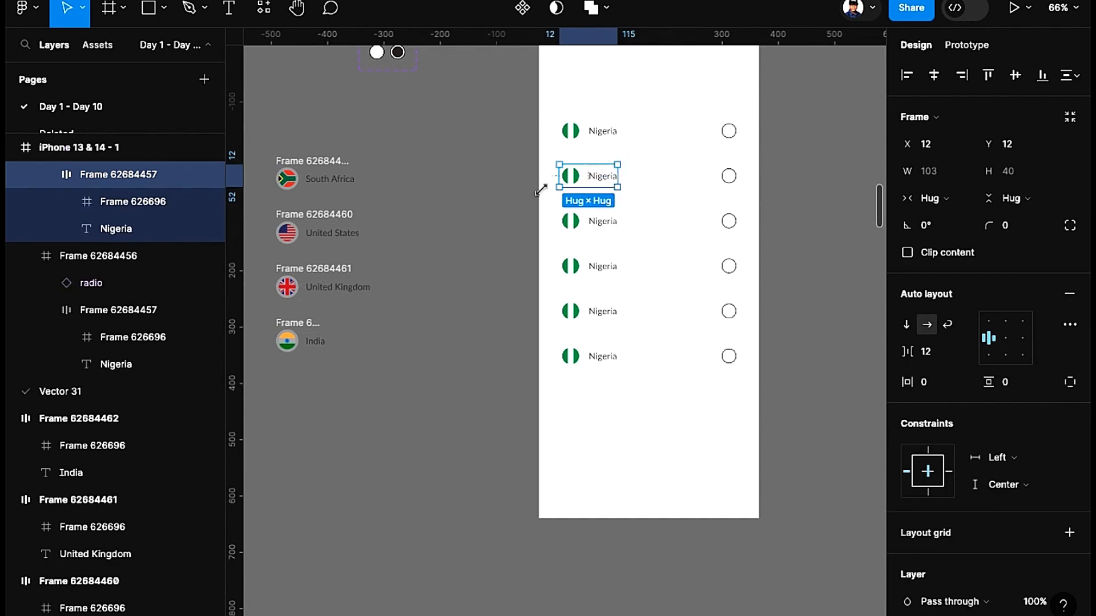
key(shift+super+r)
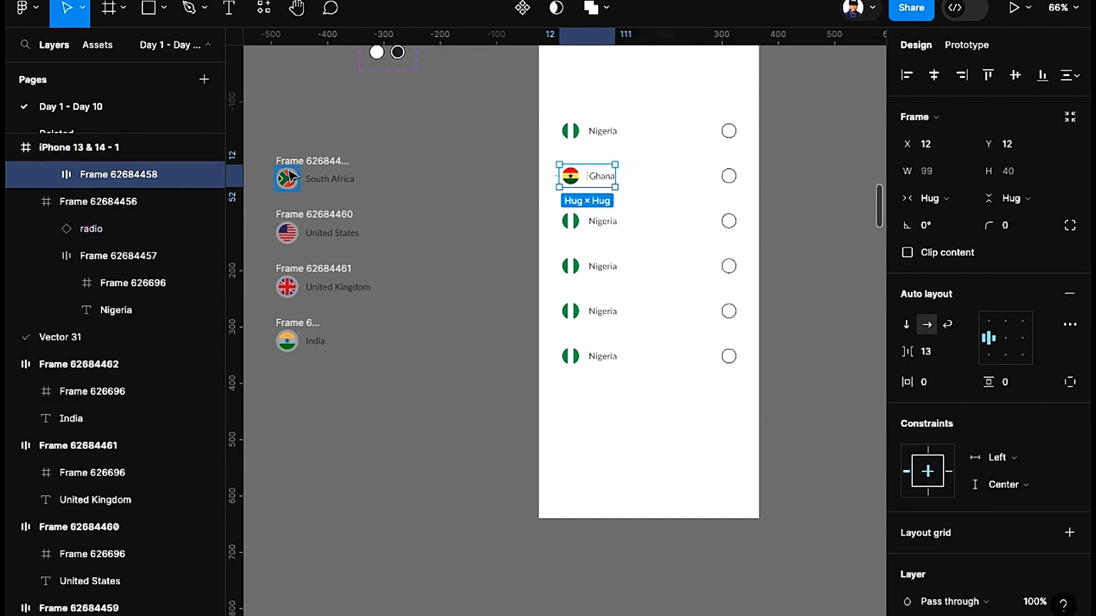
click(289, 166)
key(super+x)
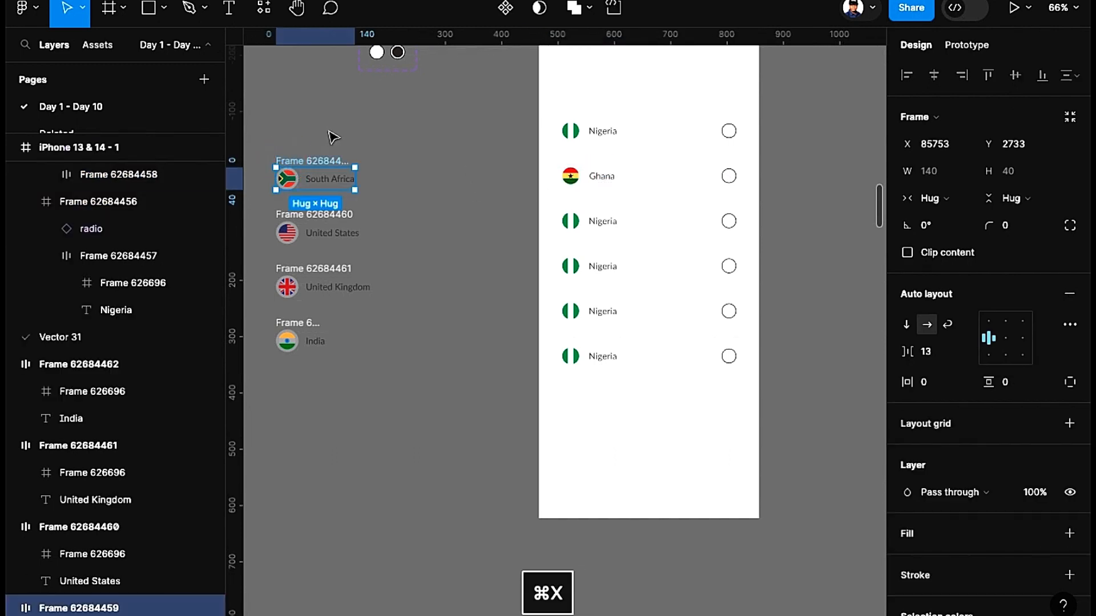
click(622, 227)
key(shift+super+r)
Step: Replace the Nigeria content in the last three rows with the United States, United Kingdom and India flag-and-label frames
click(317, 231)
key(super+x)
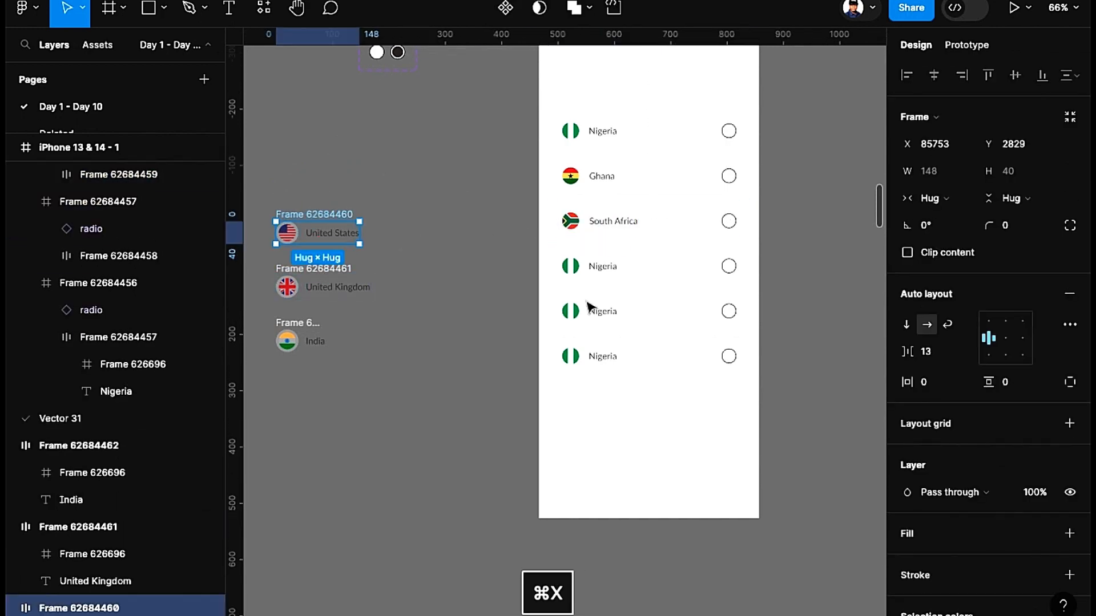
click(595, 273)
key(shift+super+r)
click(320, 285)
key(super+x)
click(600, 312)
key(shift+super+r)
click(308, 341)
key(super+x)
click(608, 360)
key(shift+super+r)
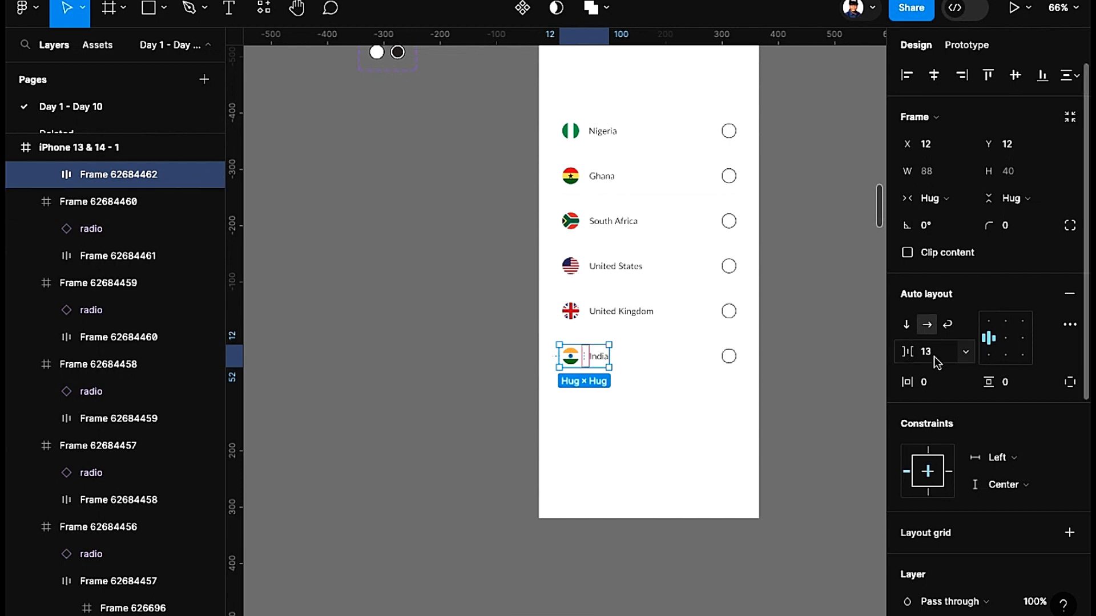
Step: Set the auto layout gap of the Ghana, South Africa, United States, United Kingdom and India flag-and-label frames to 12, matching Nigeria's
shift+click(623, 320)
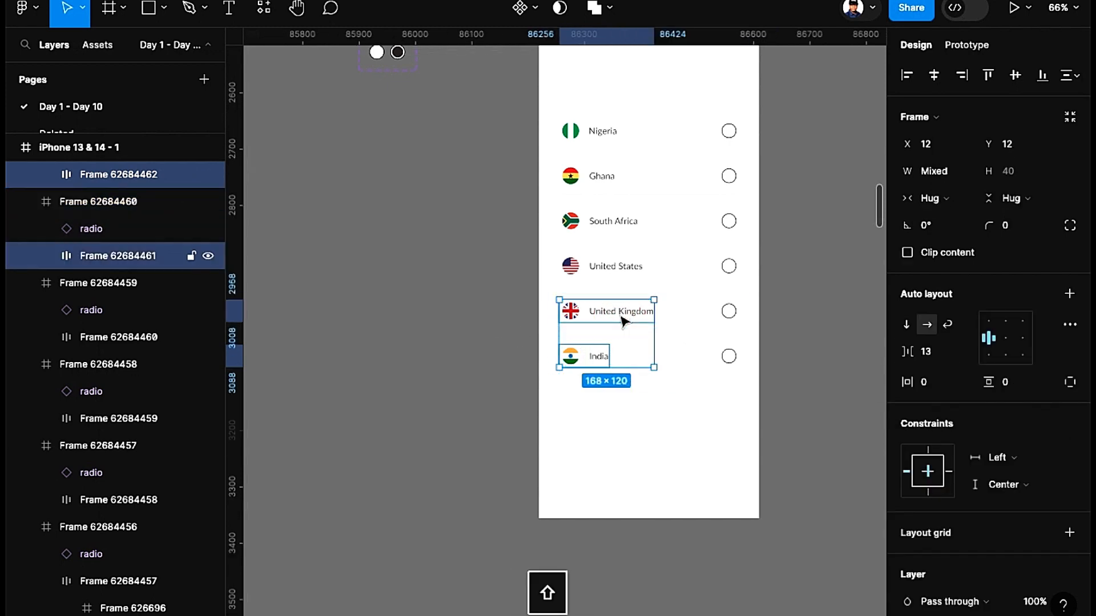
shift+click(602, 267)
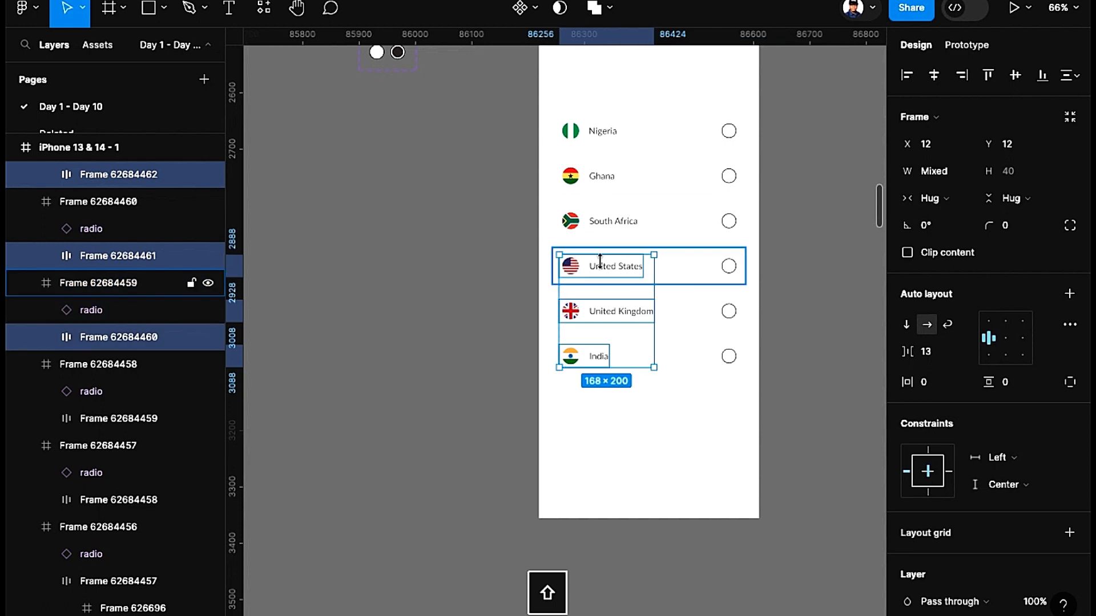
shift+click(600, 224)
shift+click(601, 177)
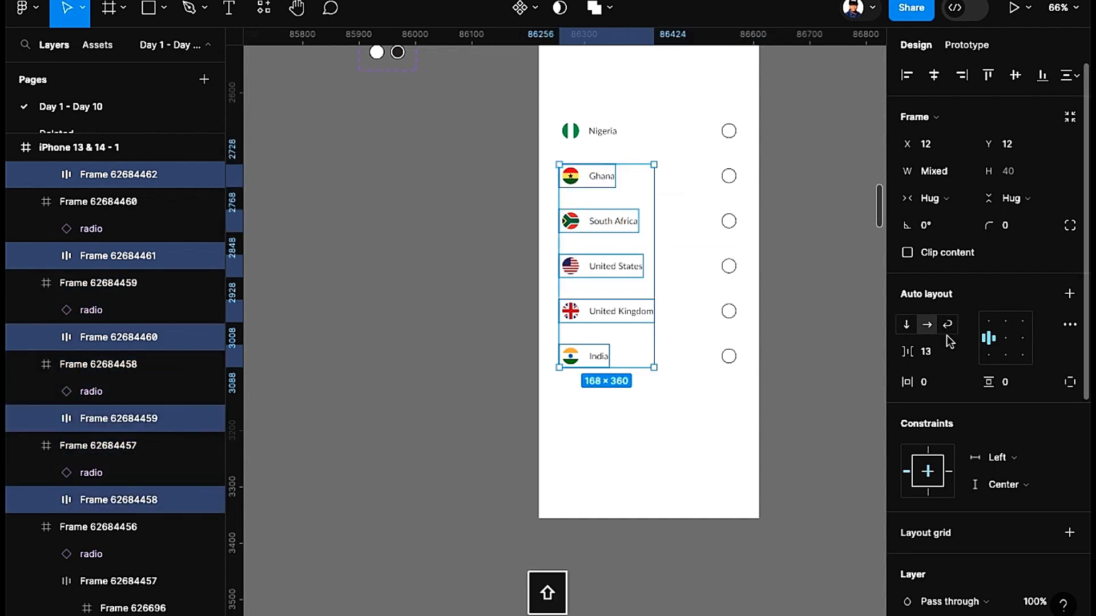
click(941, 351)
key(Down)
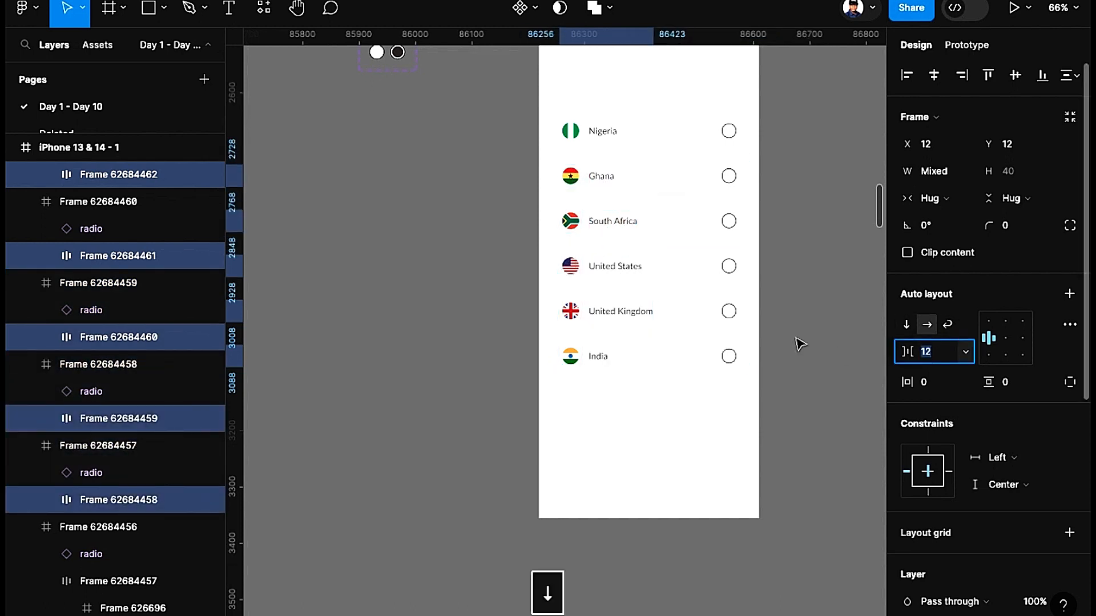
click(611, 131)
click(605, 132)
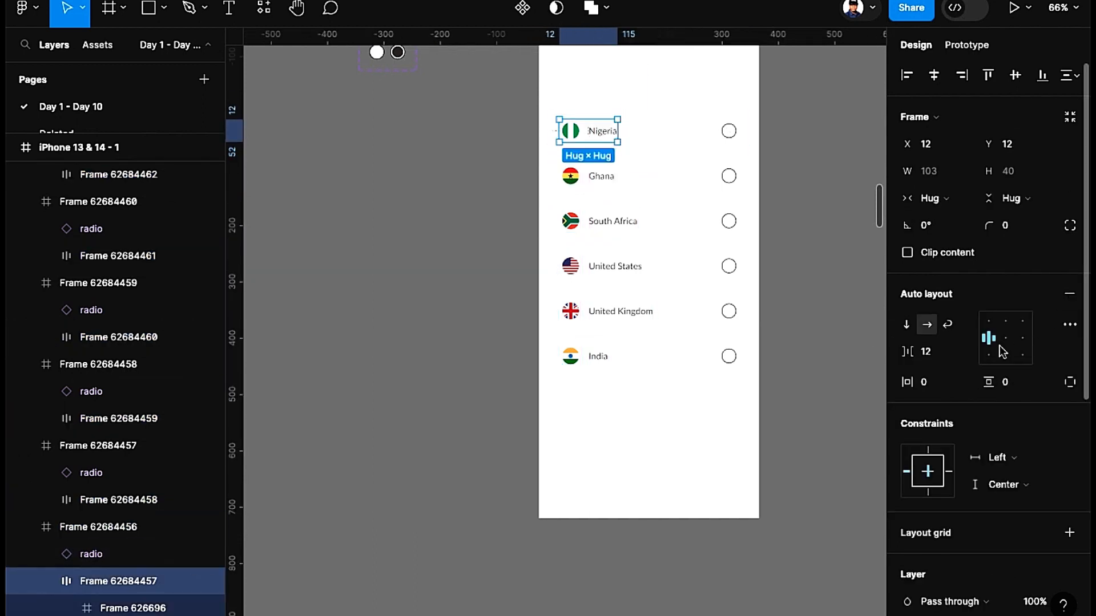
click(421, 206)
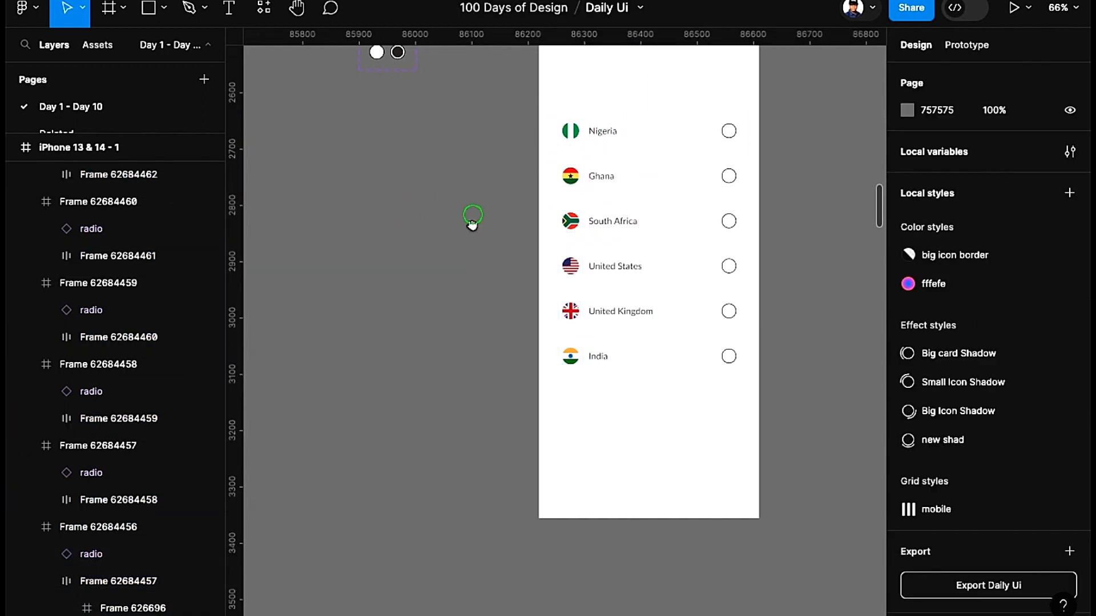
Step: Try the filled radio variant on the Nigeria row and undo the change
drag(473, 215, 382, 326)
scroll(381, 326, up, 1)
drag(475, 336, 400, 261)
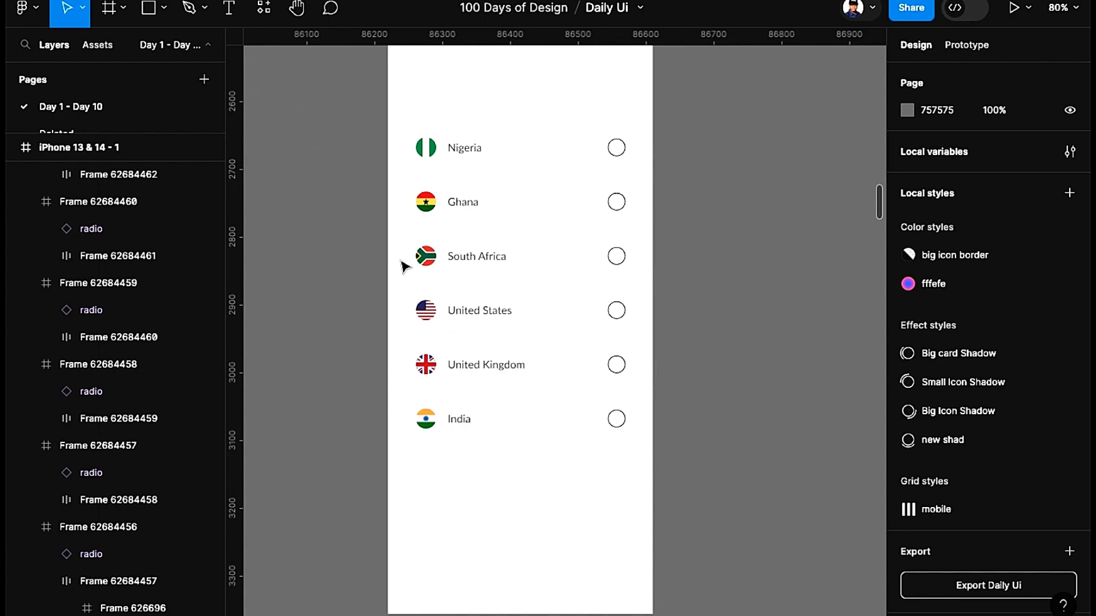
scroll(404, 267, down, 2)
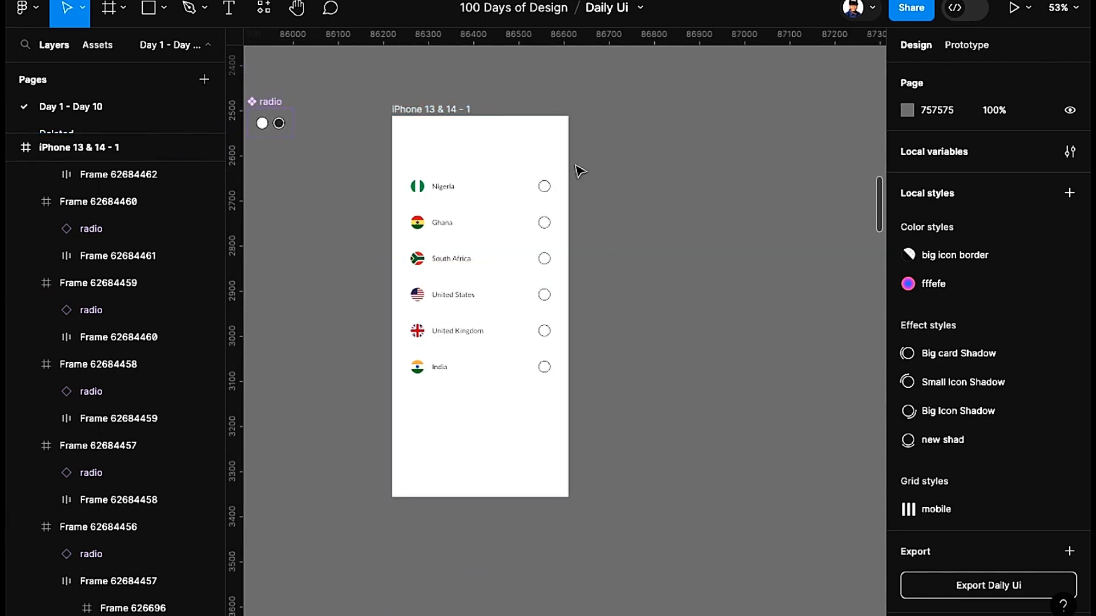
scroll(533, 197, up, 5)
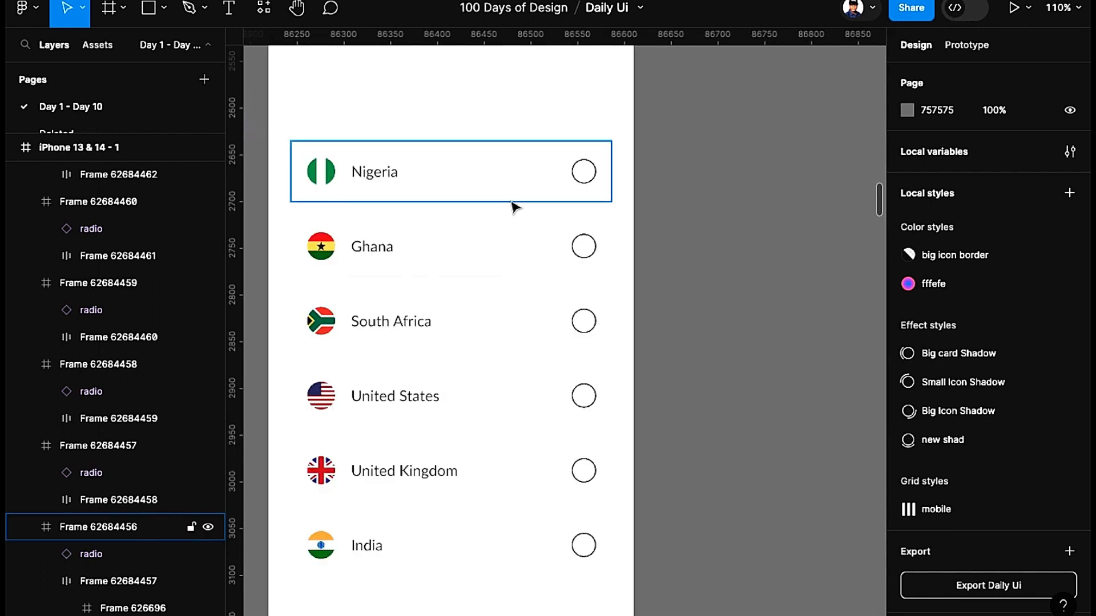
double_click(603, 171)
click(1025, 294)
click(944, 273)
click(748, 250)
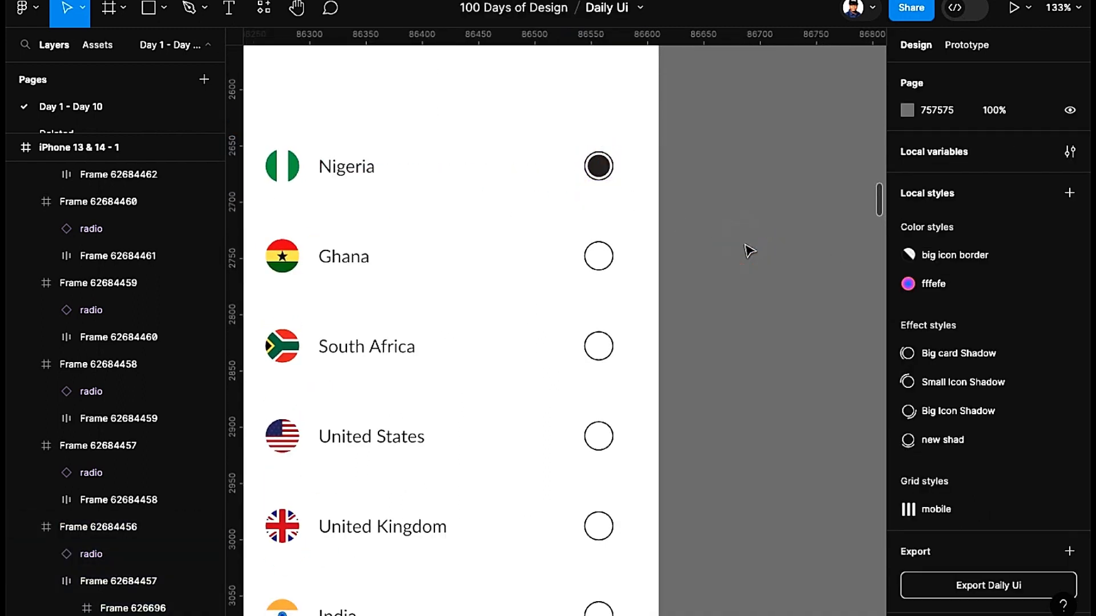
scroll(748, 252, down, 3)
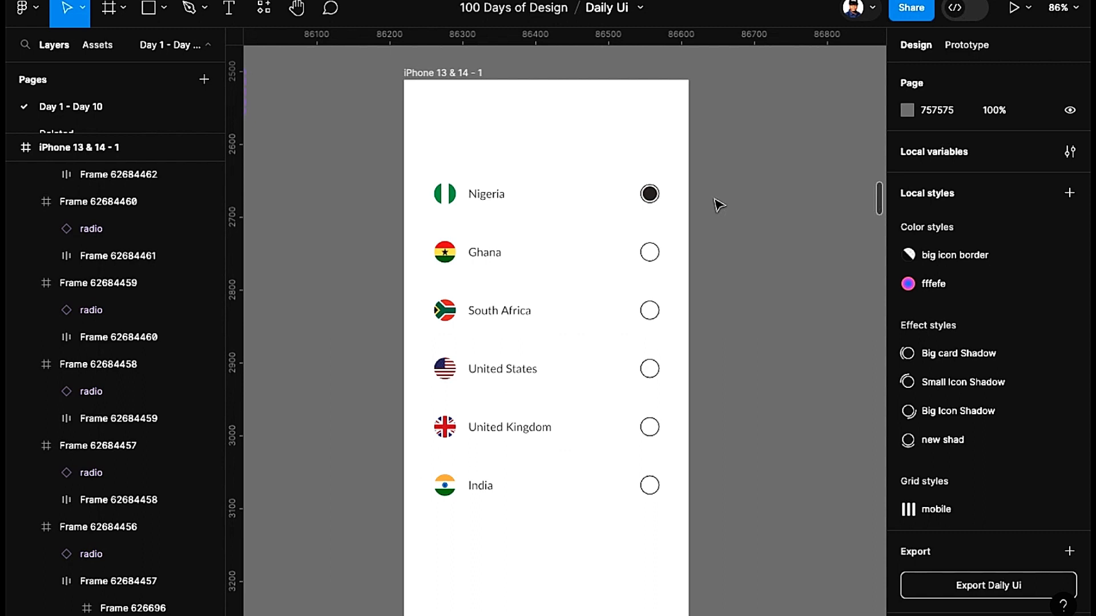
key(super+z)
key(super+z)
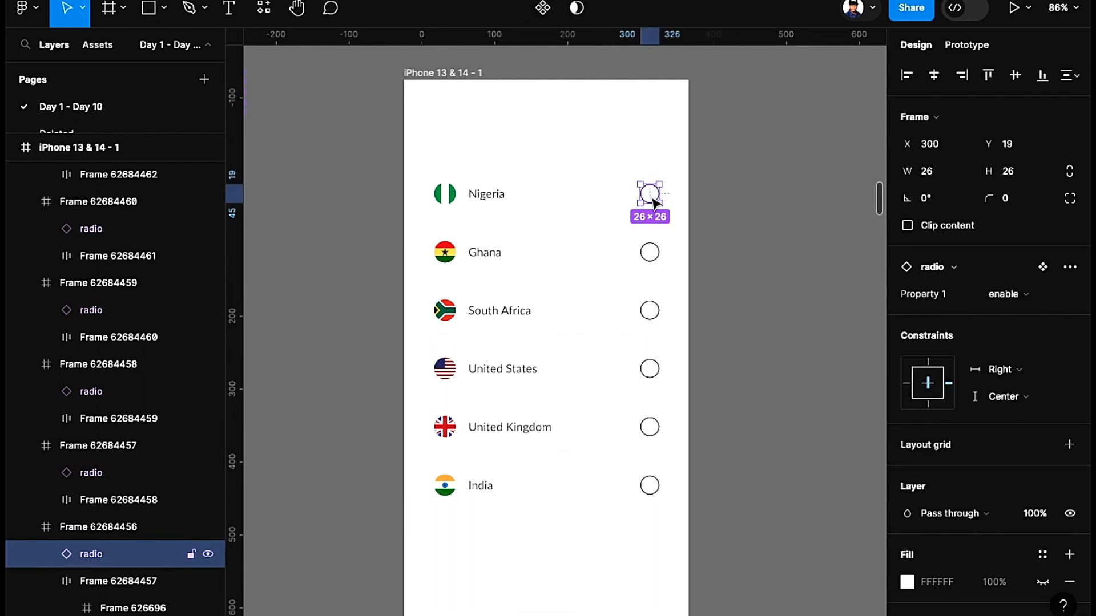
Step: Copy all six country rows onto the empty canvas beside the iPhone frame
scroll(632, 209, down, 5)
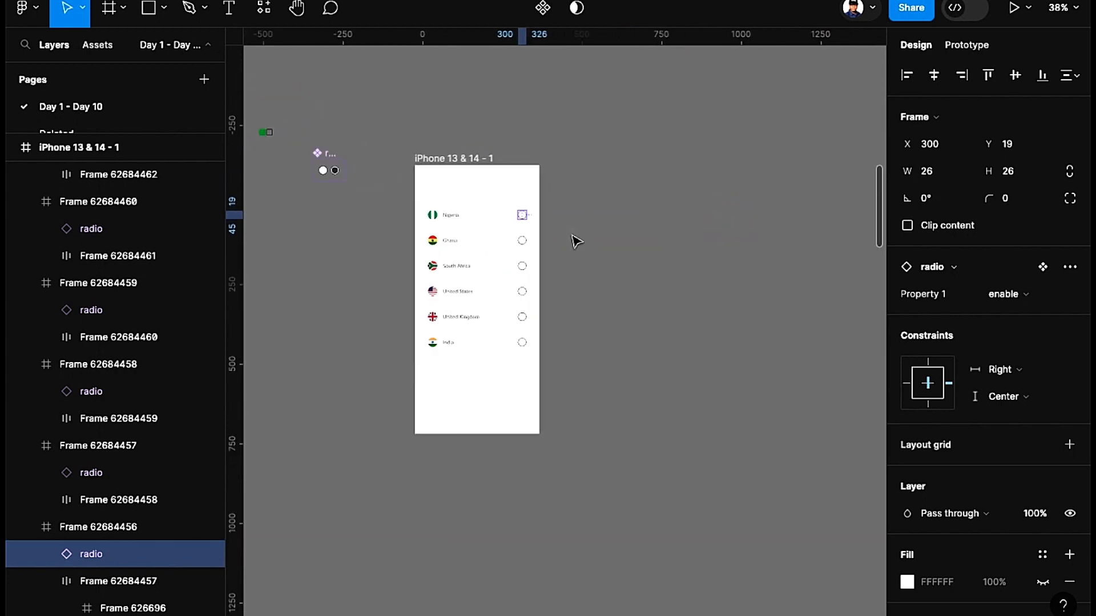
click(576, 242)
scroll(576, 241, up, 2)
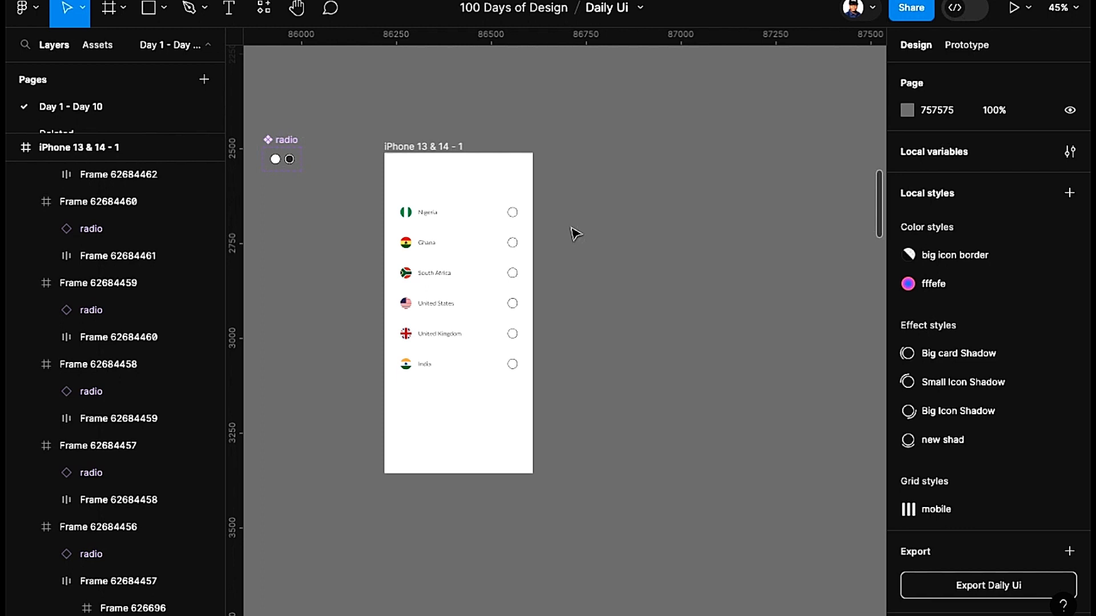
scroll(421, 238, up, 2)
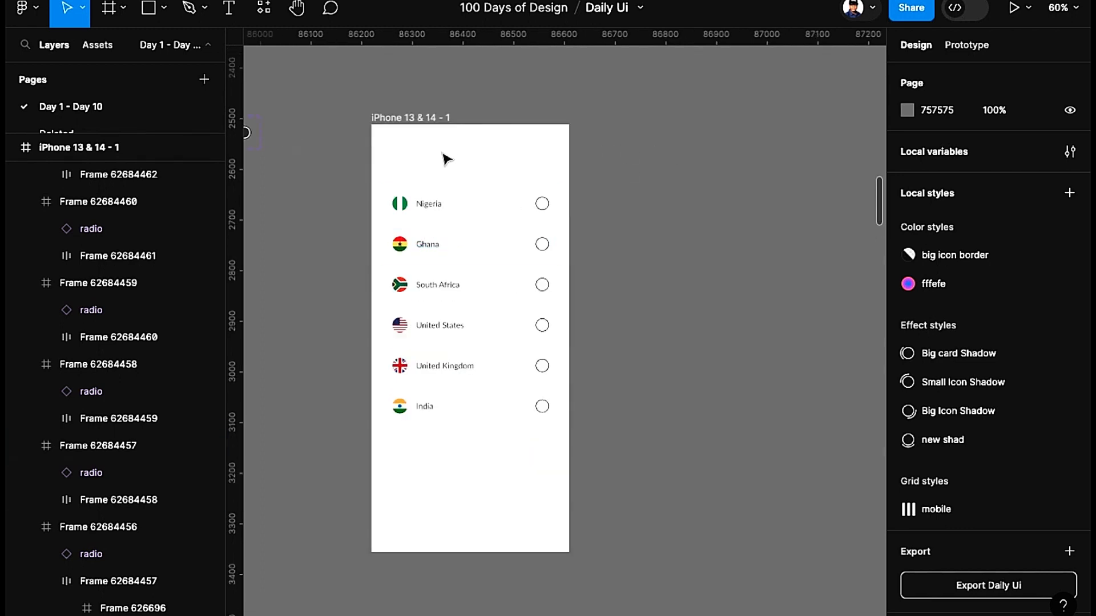
click(455, 216)
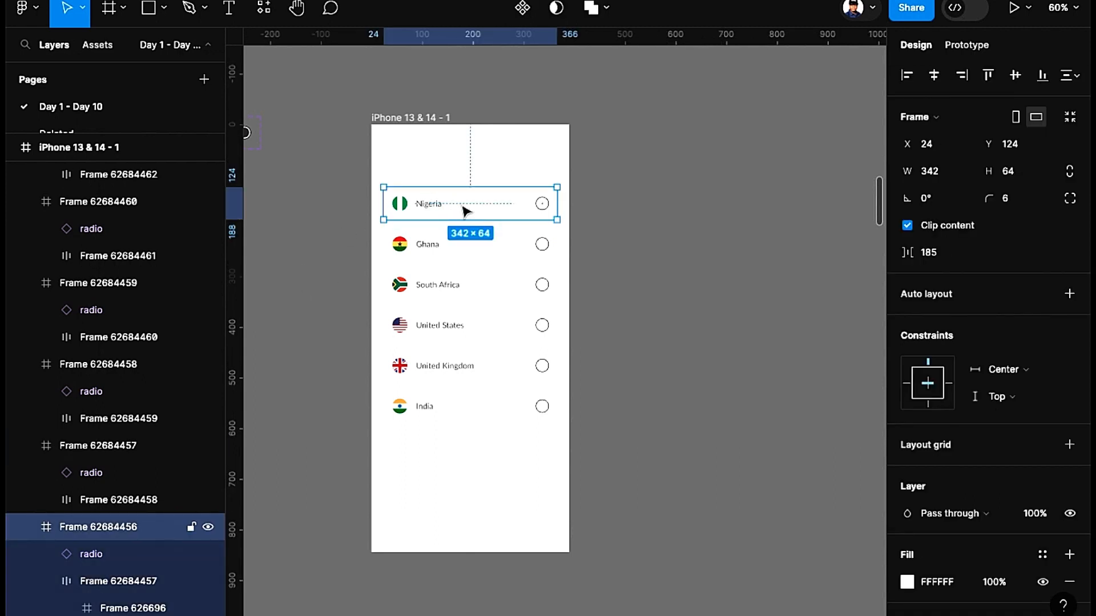
click(346, 179)
drag(444, 173, 689, 402)
click(642, 145)
Step: Rename the copied Nigeria, Ghana and South Africa row frames as nig, gha and sa
scroll(674, 201, up, 5)
drag(661, 197, 528, 156)
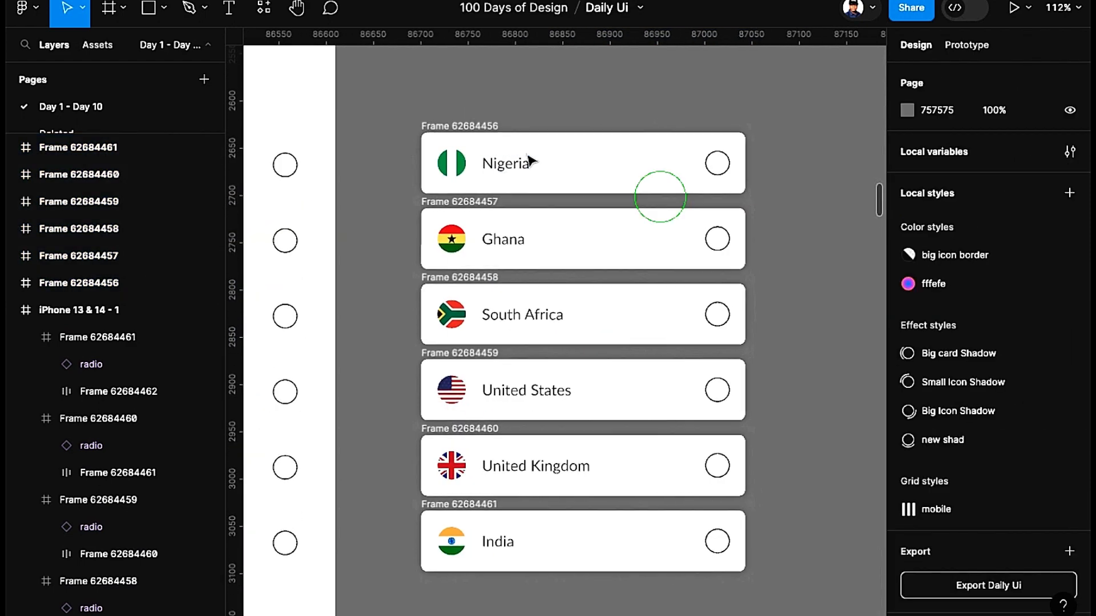
double_click(488, 125)
text(nig)
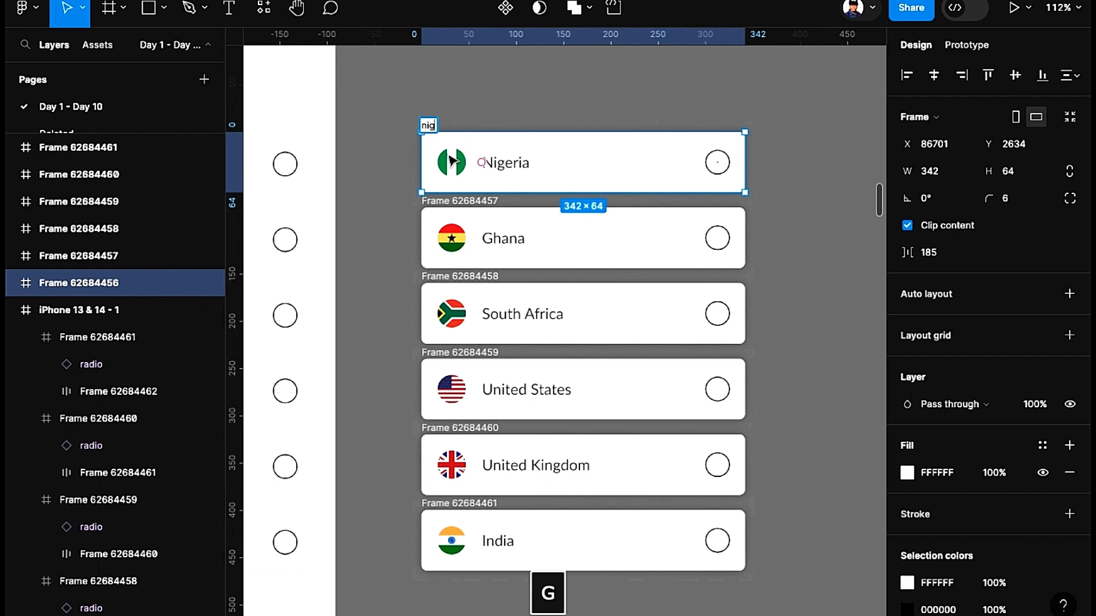
double_click(465, 201)
text(gha)
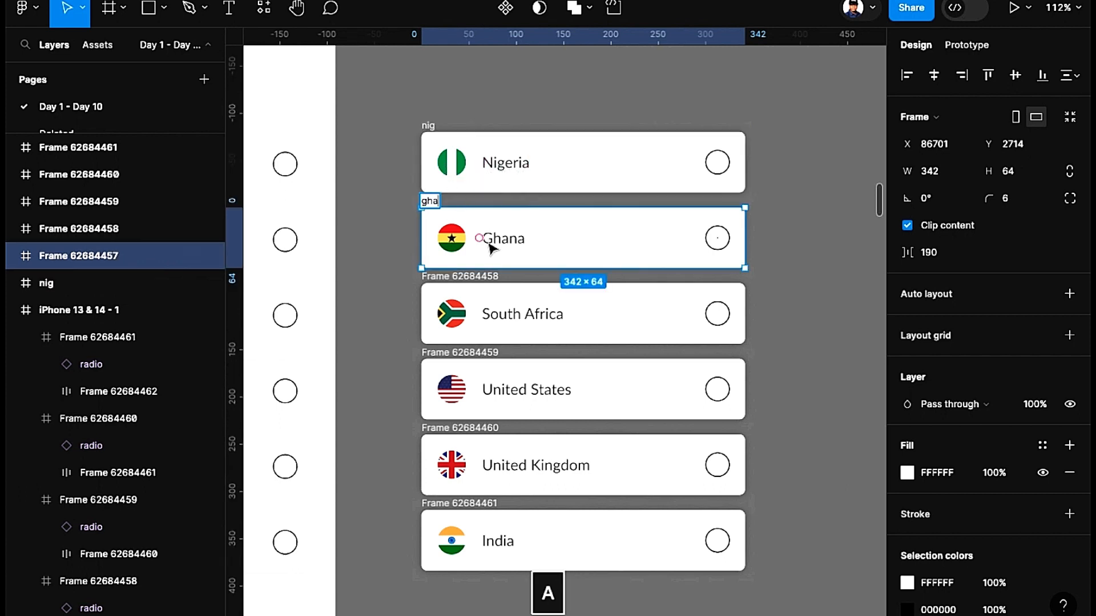
double_click(481, 276)
text(sa)
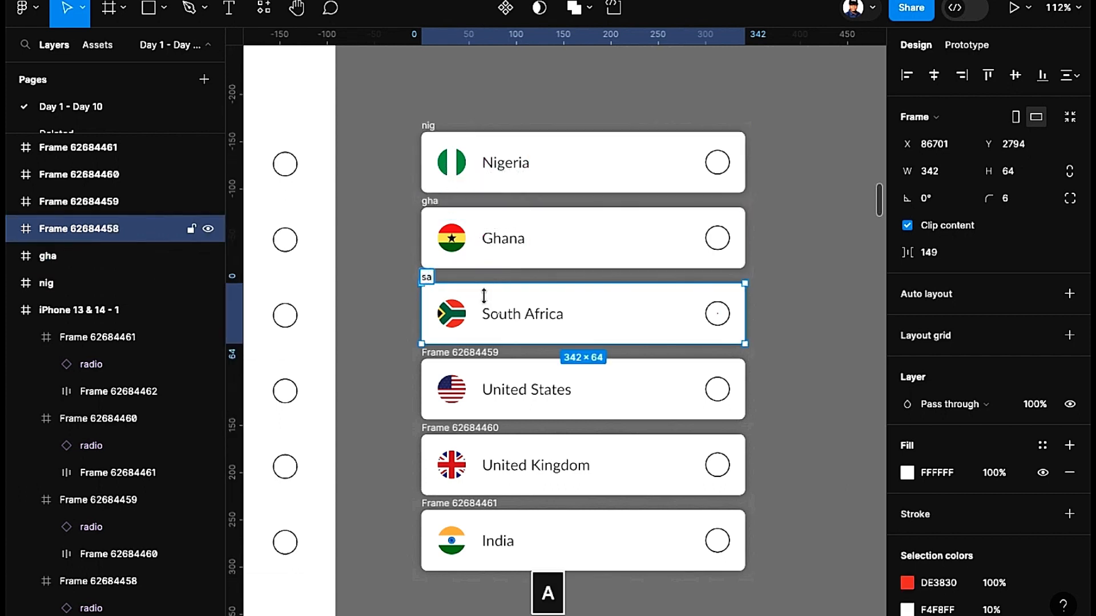
Step: Rename the copied United States, United Kingdom and India row frames as usa, uk and ind
double_click(482, 352)
text(usa)
double_click(460, 428)
text(uk)
key(Return)
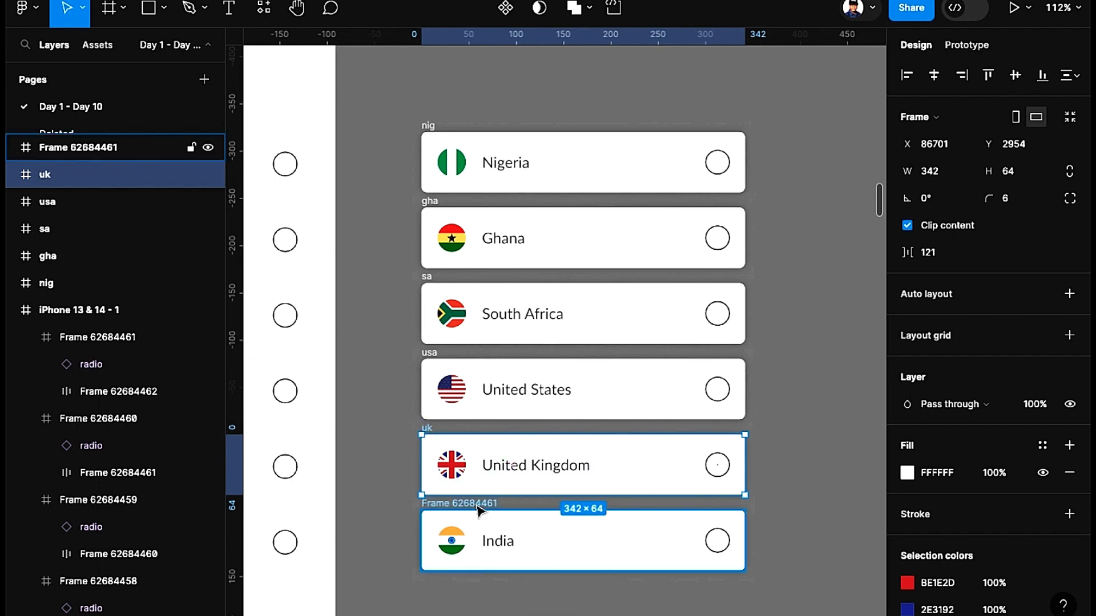
double_click(477, 505)
text(ind)
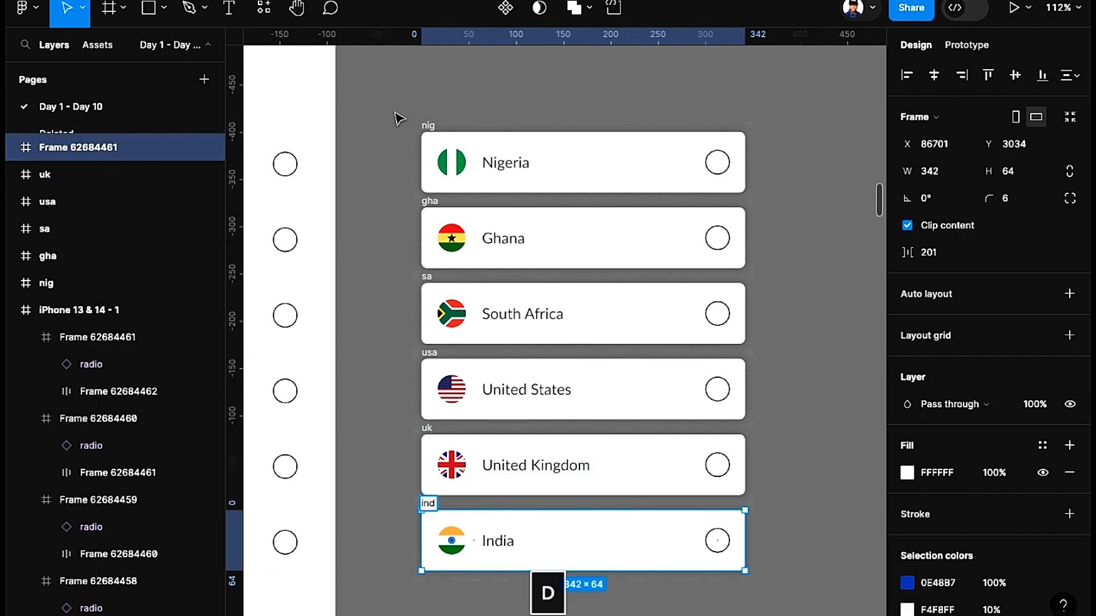
click(397, 118)
Step: Wrap the six renamed country rows outside the iPhone frame in one enclosing frame
scroll(400, 114, down, 5)
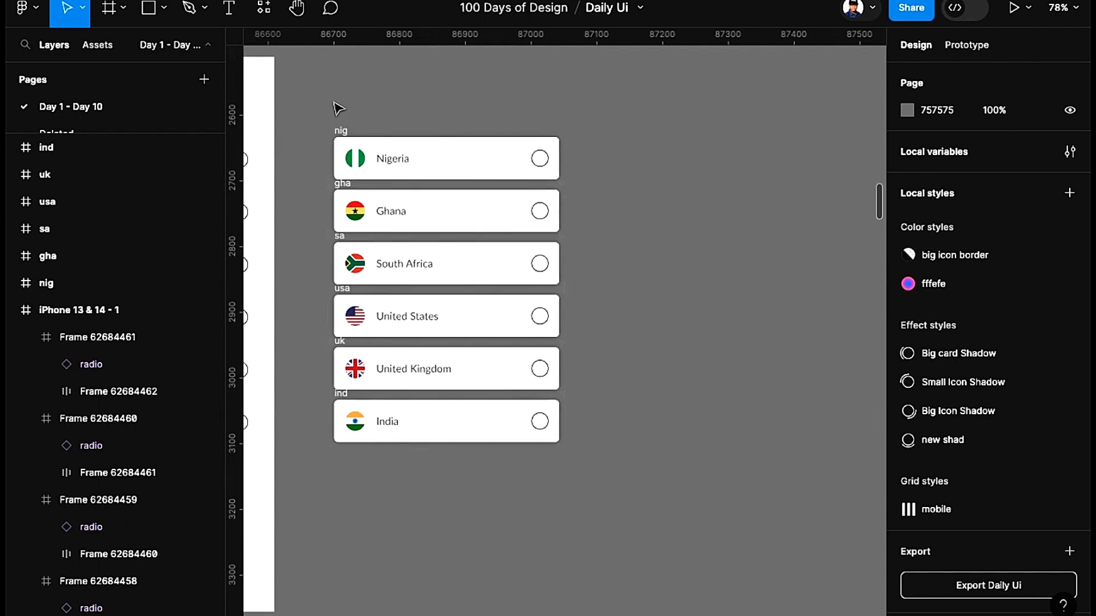
drag(314, 99, 607, 486)
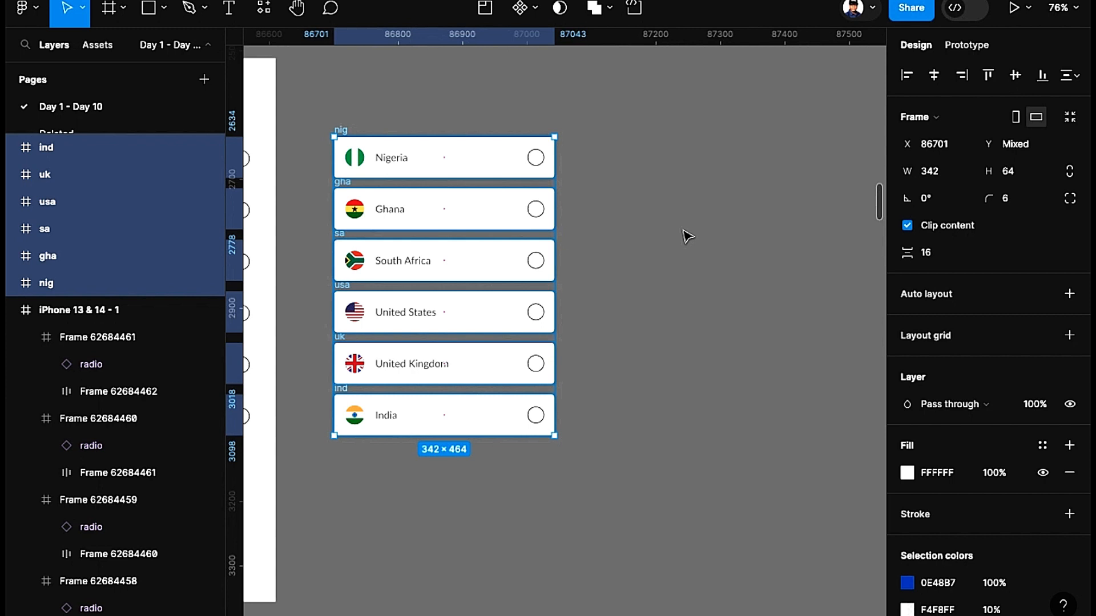
key(alt+super+g)
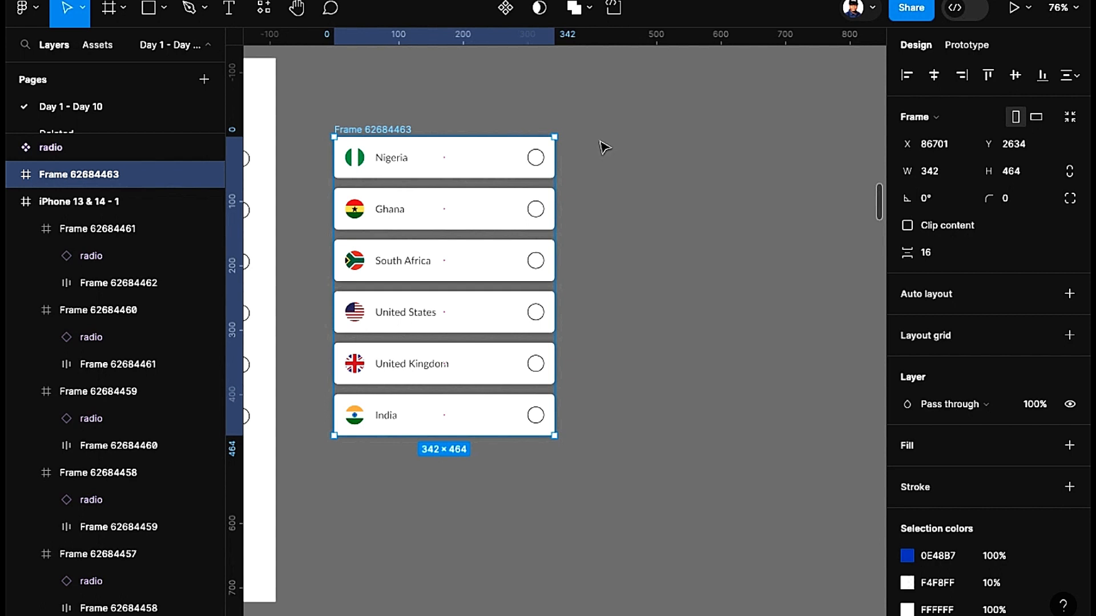
click(987, 119)
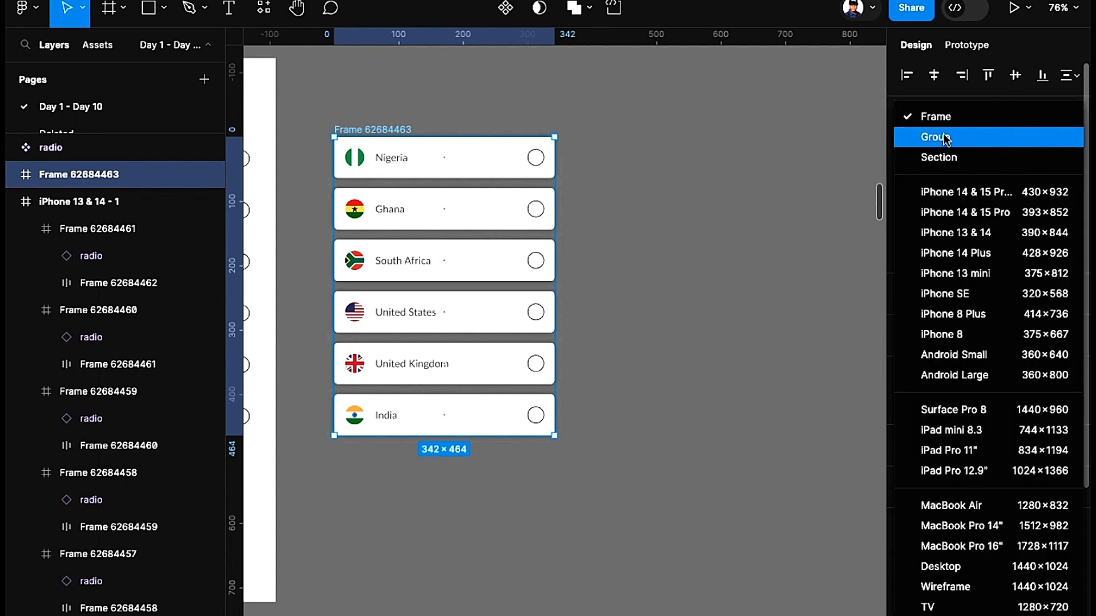
click(440, 79)
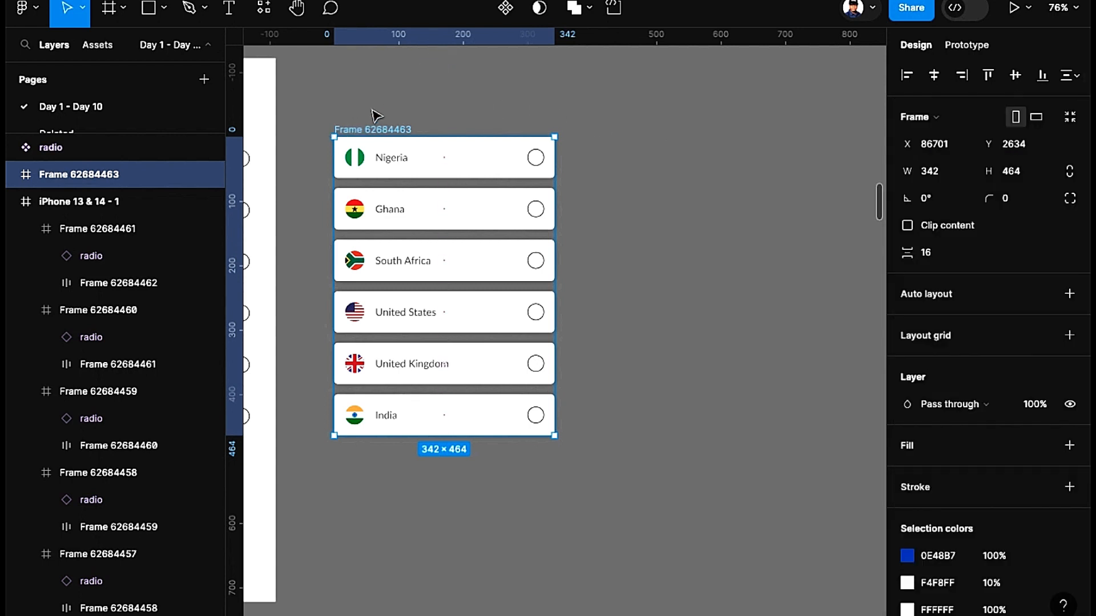
drag(444, 114, 404, 108)
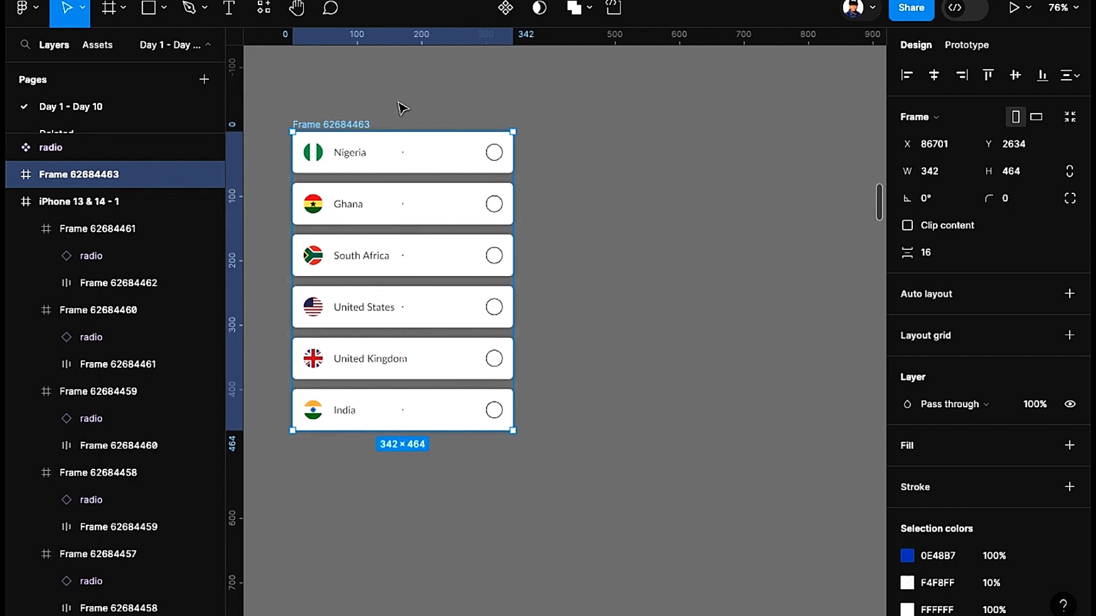
scroll(473, 90, down, 2)
drag(472, 92, 501, 118)
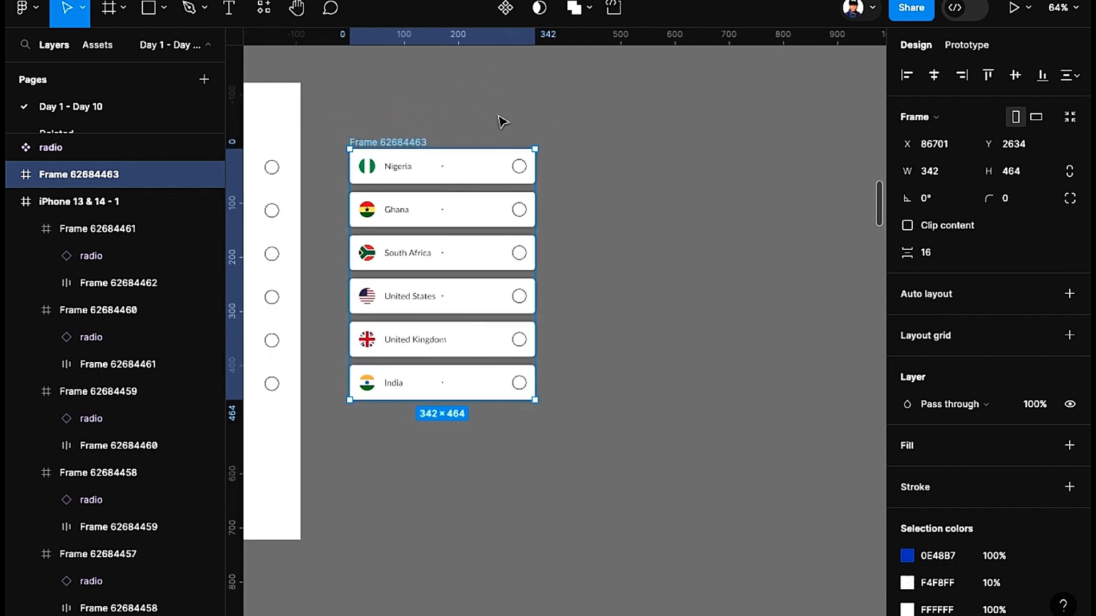
Step: Rename the frame enclosing the six country rows as country and move it farther from the iPhone frame, to about X 86962, Y 2631
double_click(411, 141)
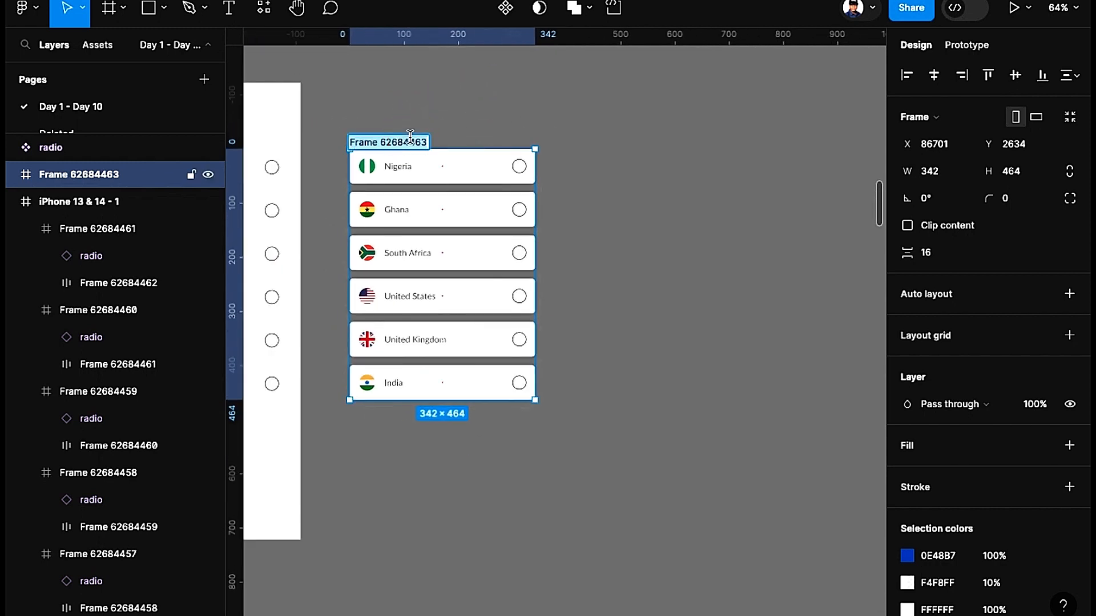
text(country)
key(Return)
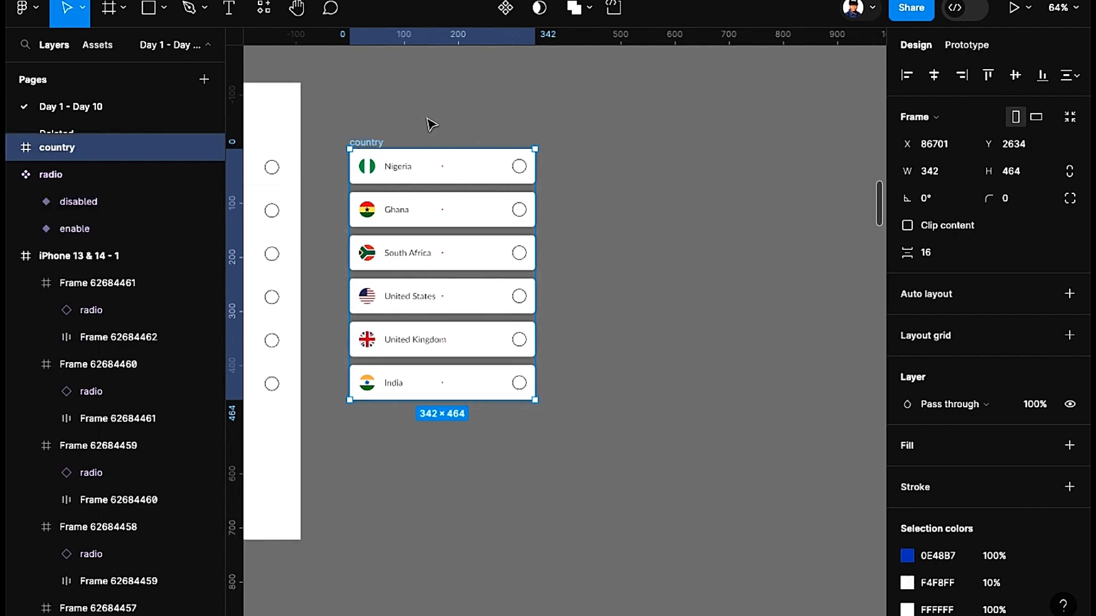
scroll(432, 124, right, 2)
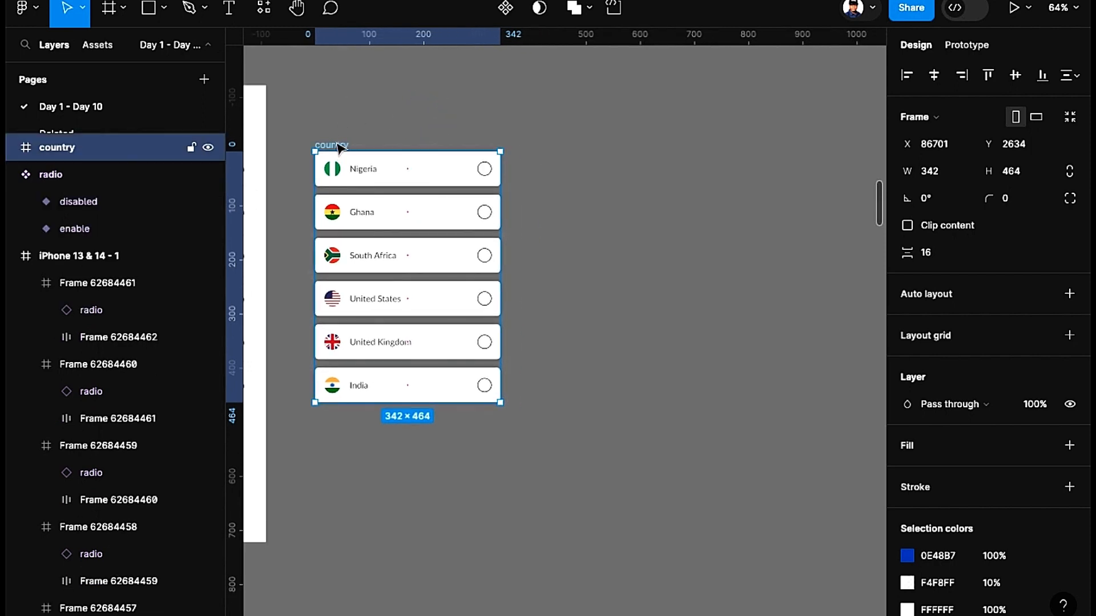
drag(340, 147, 483, 146)
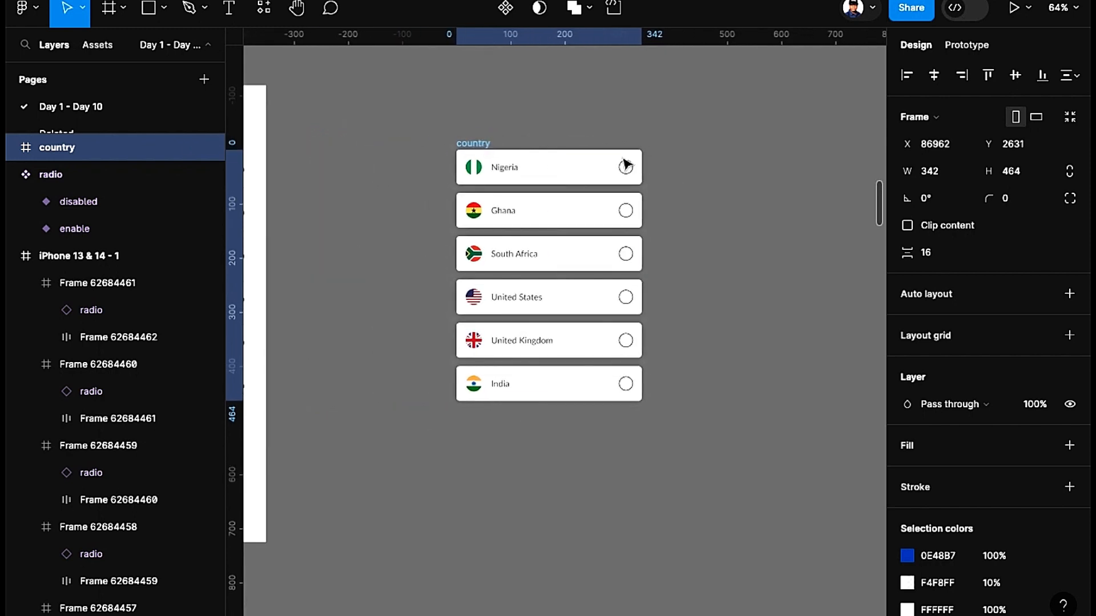
Step: Duplicate the country frame six times in one evenly spaced horizontal row beside the original
scroll(565, 171, right, 5)
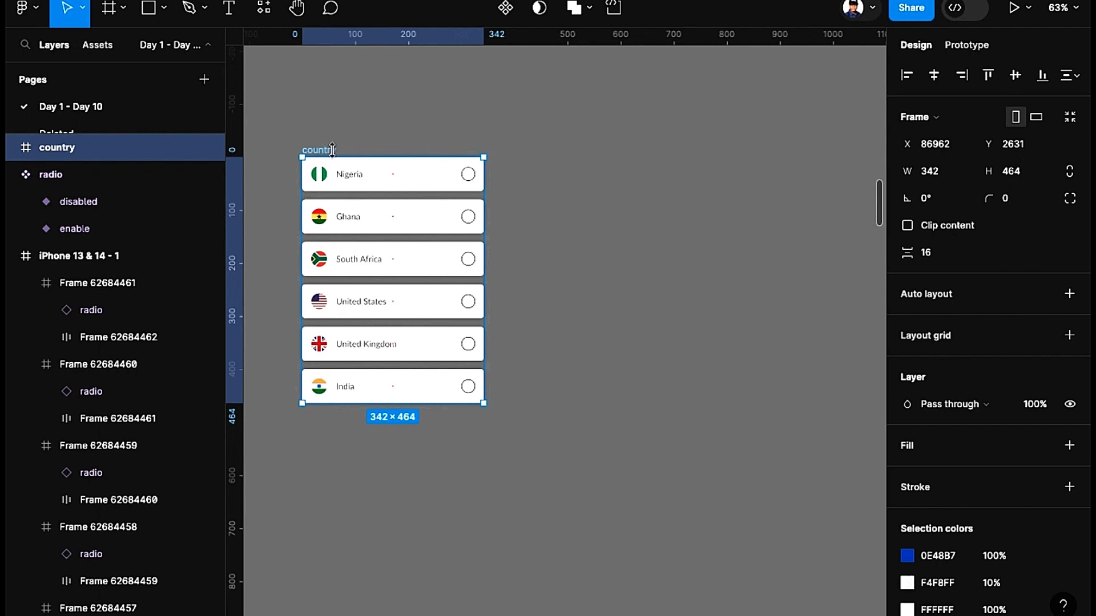
drag(332, 154, 541, 160)
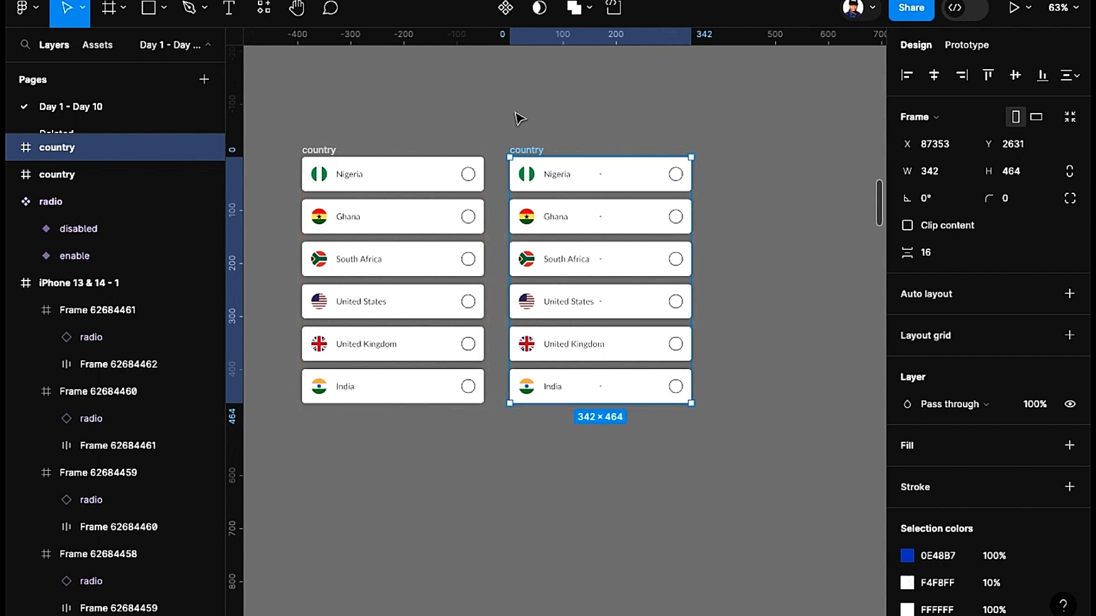
scroll(519, 118, down, 5)
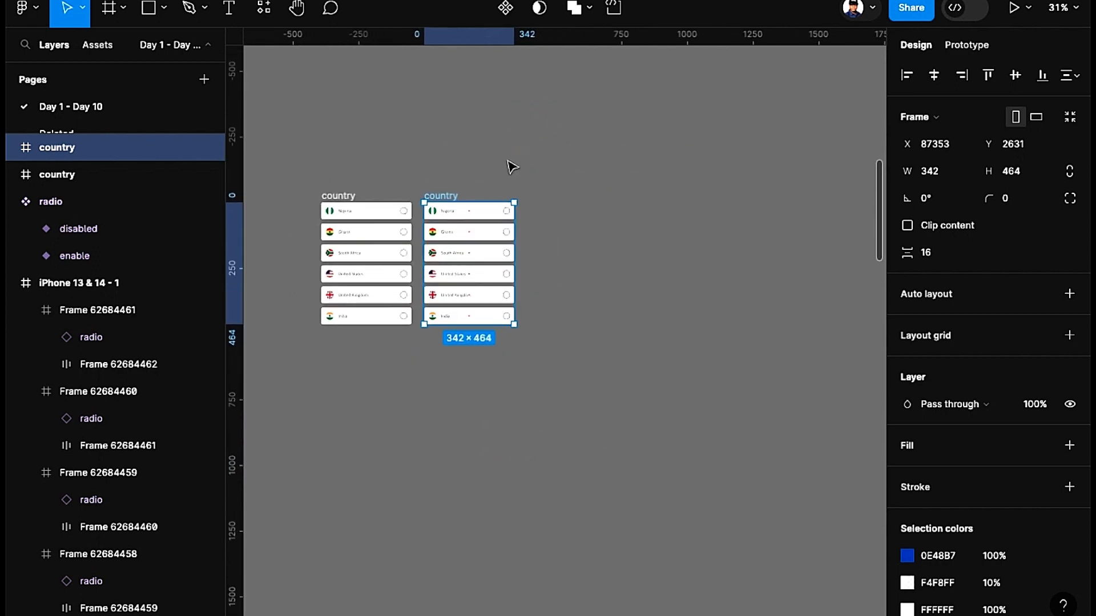
key(super+d)
key(super+d)
key(super+d)
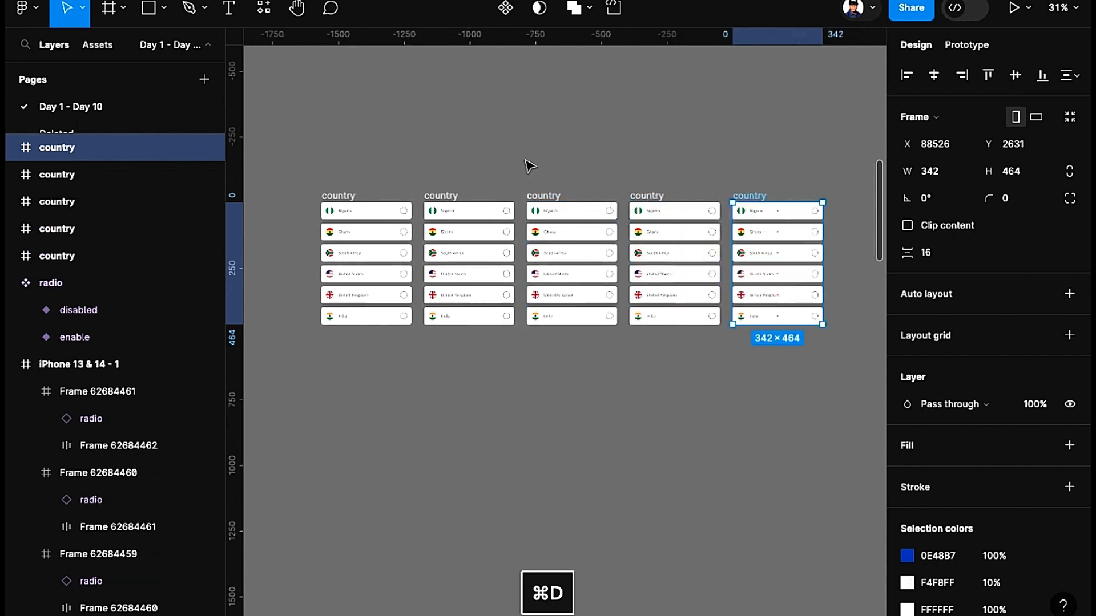
key(super+d)
key(super+d)
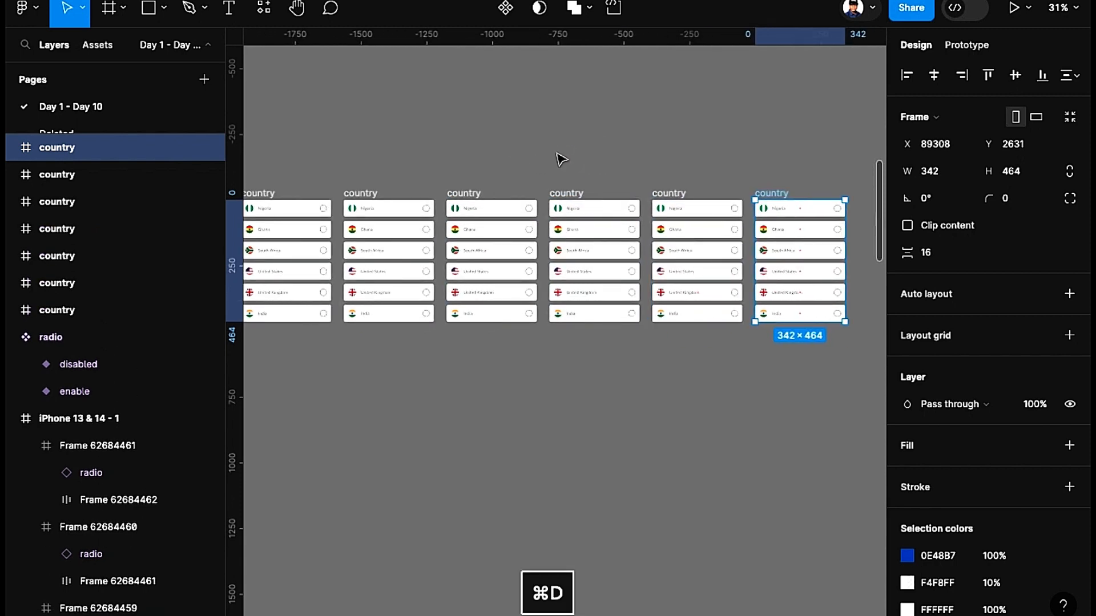
Step: Rename the first and second copies of the country frame as nig and gh
scroll(561, 159, down, 3)
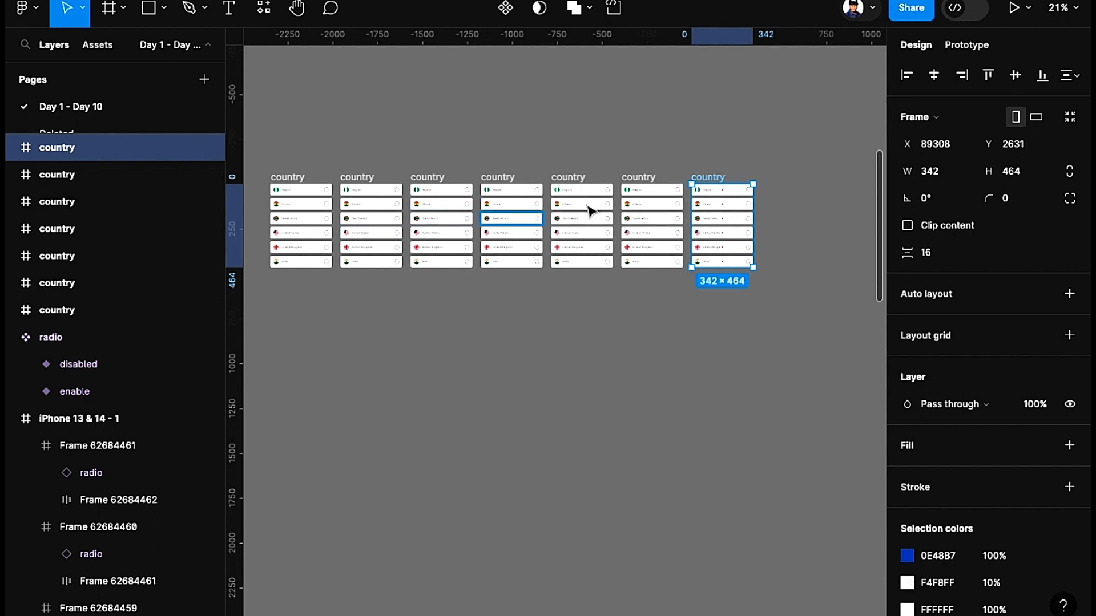
scroll(323, 225, up, 1)
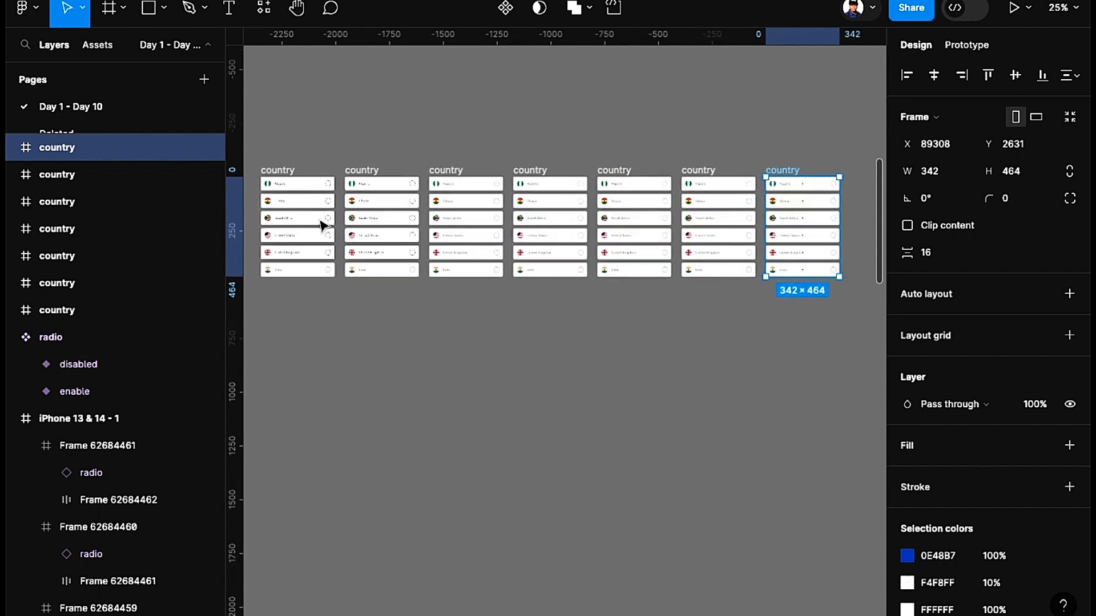
scroll(322, 226, up, 5)
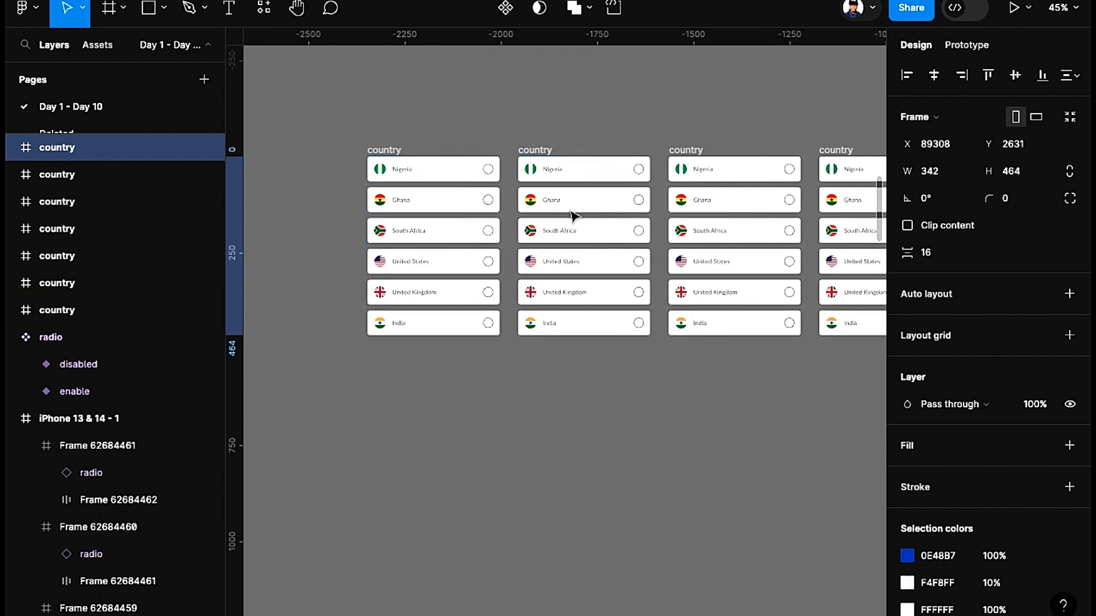
drag(732, 120, 615, 132)
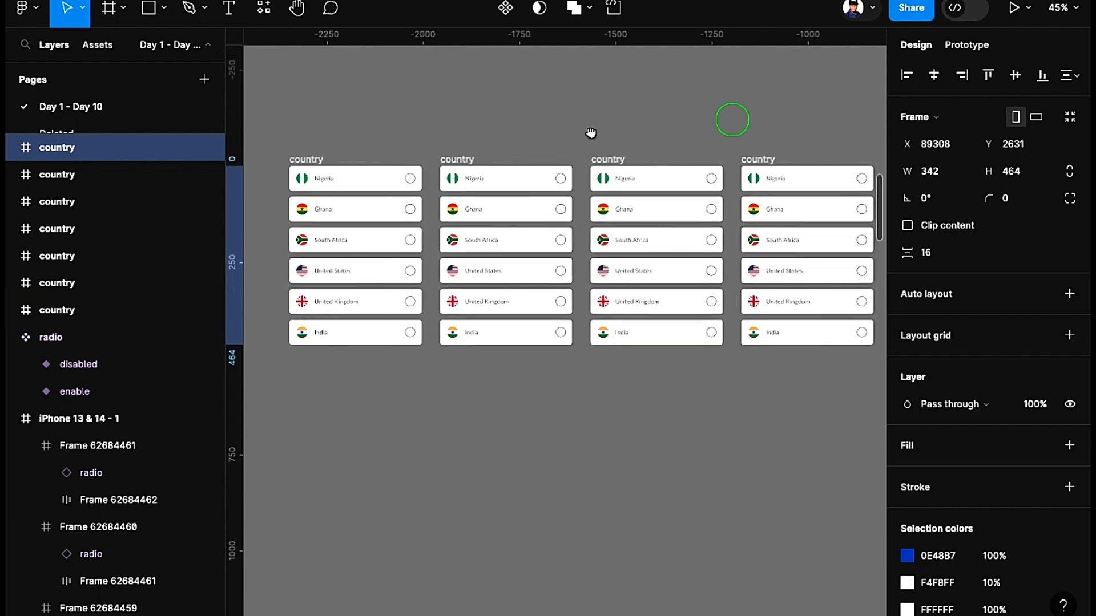
scroll(396, 164, up, 5)
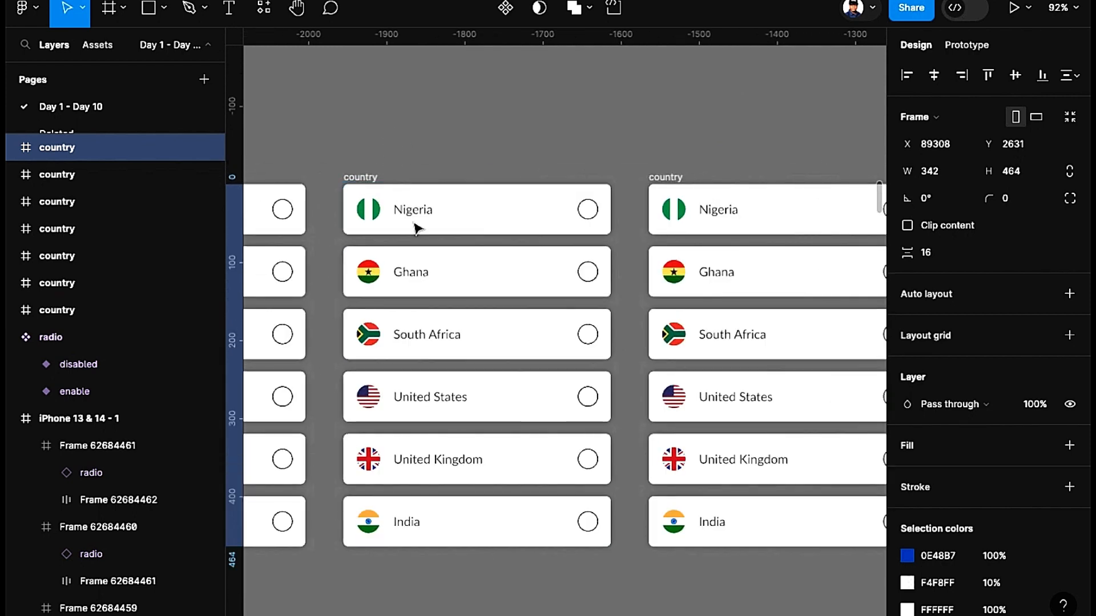
click(360, 178)
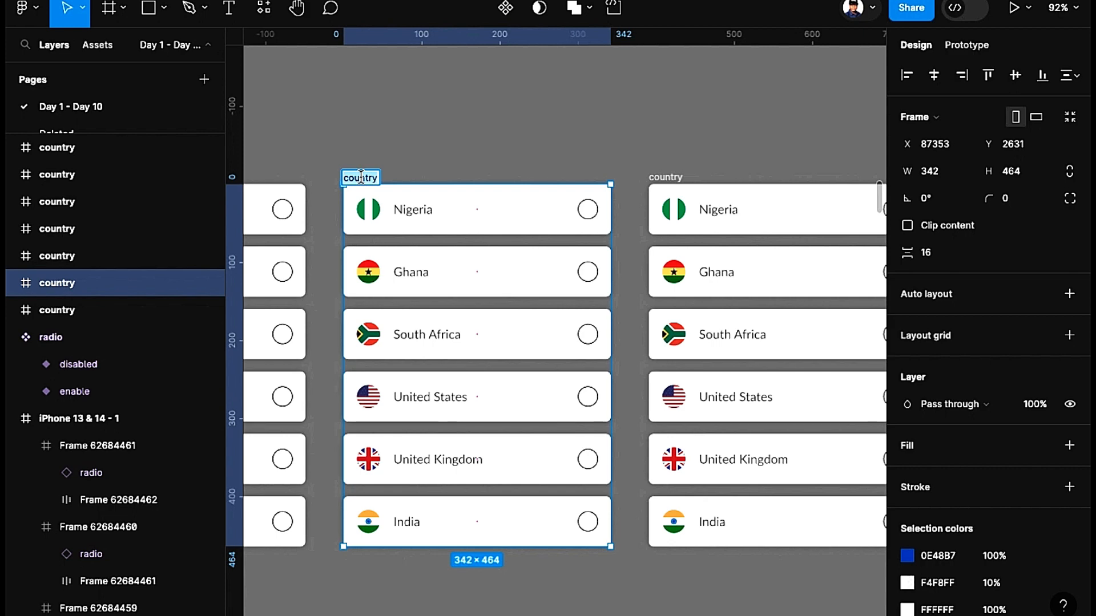
text(ni)
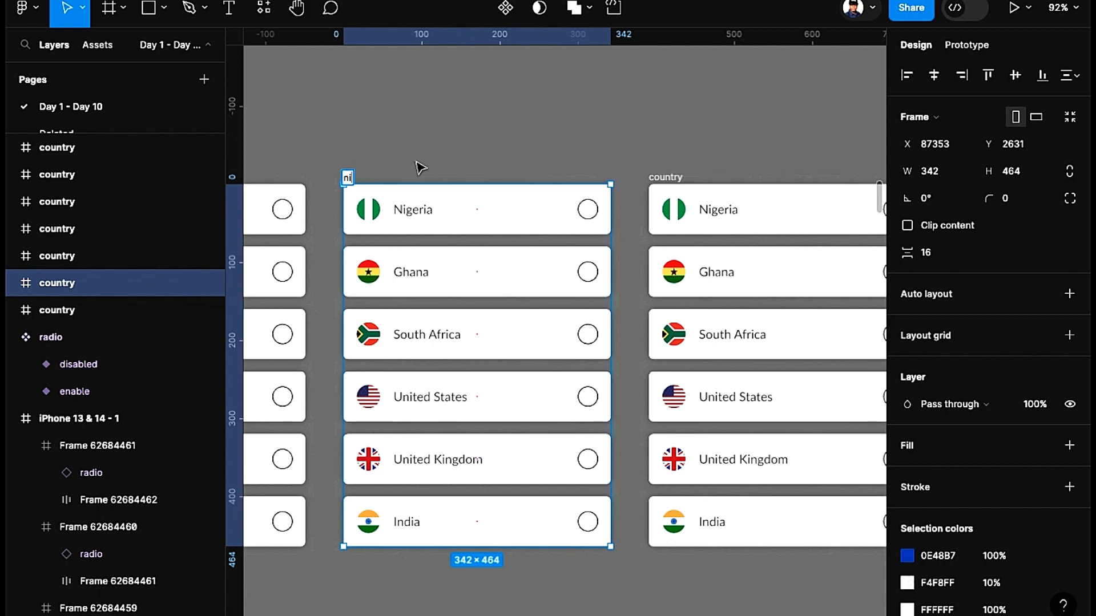
text(g)
click(668, 172)
drag(669, 173, 611, 140)
text(gh)
click(660, 112)
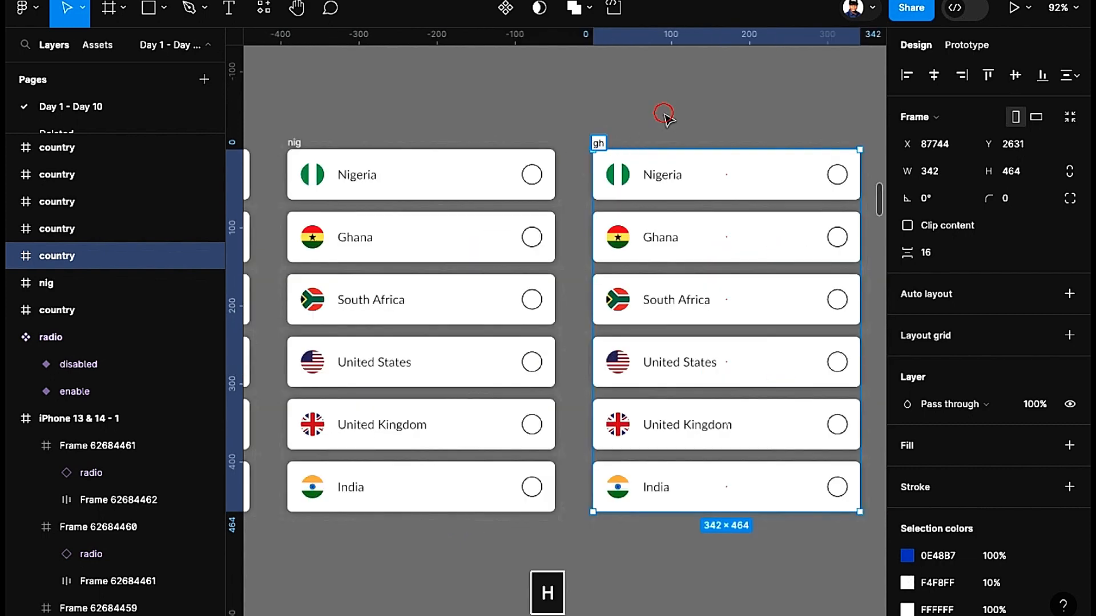
Step: Rename the third and fourth copies of the country frame as sa and us
scroll(563, 142, right, 5)
click(653, 194)
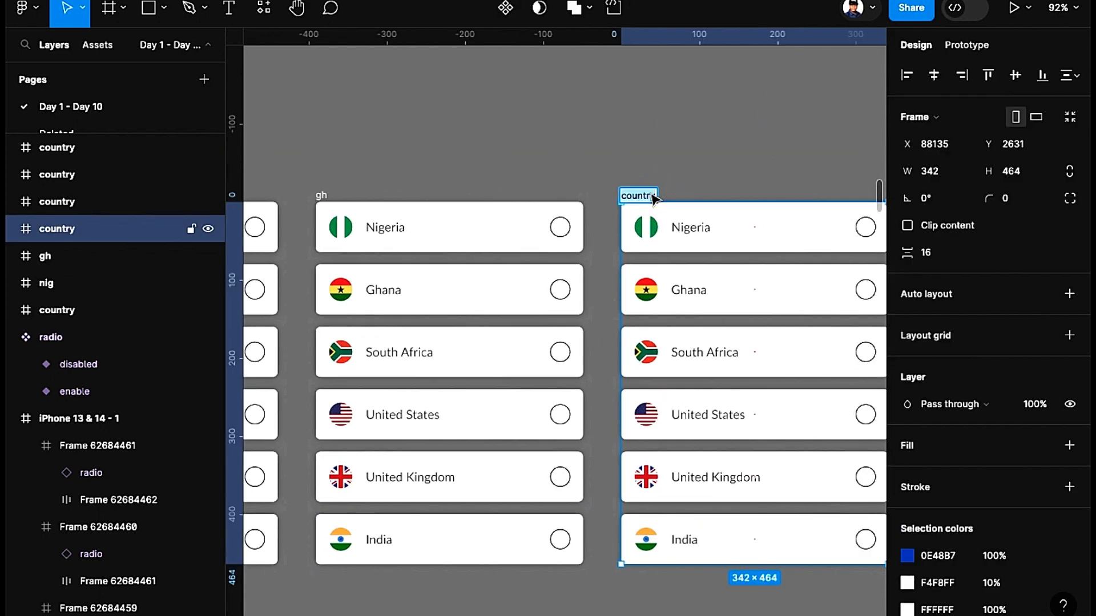
text(sa)
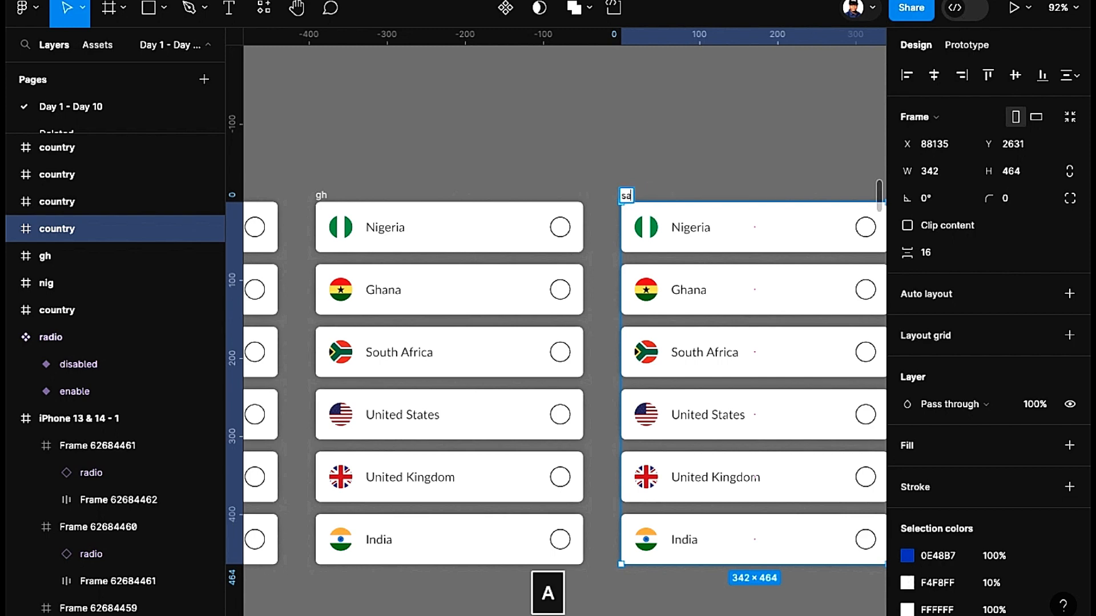
key(Return)
scroll(571, 140, right, 5)
double_click(602, 182)
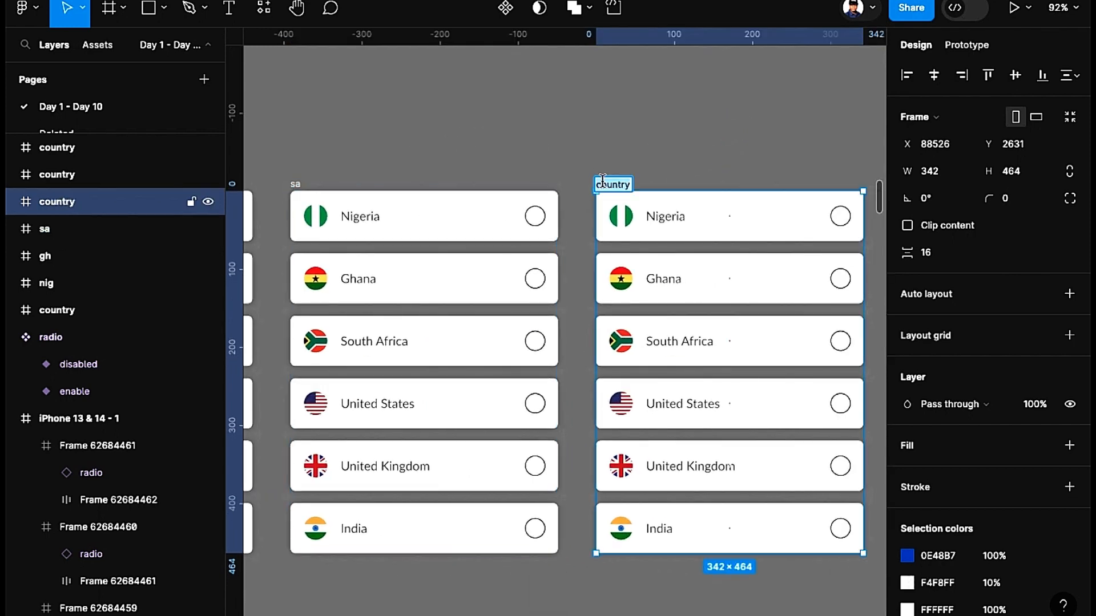
text(us)
key(Return)
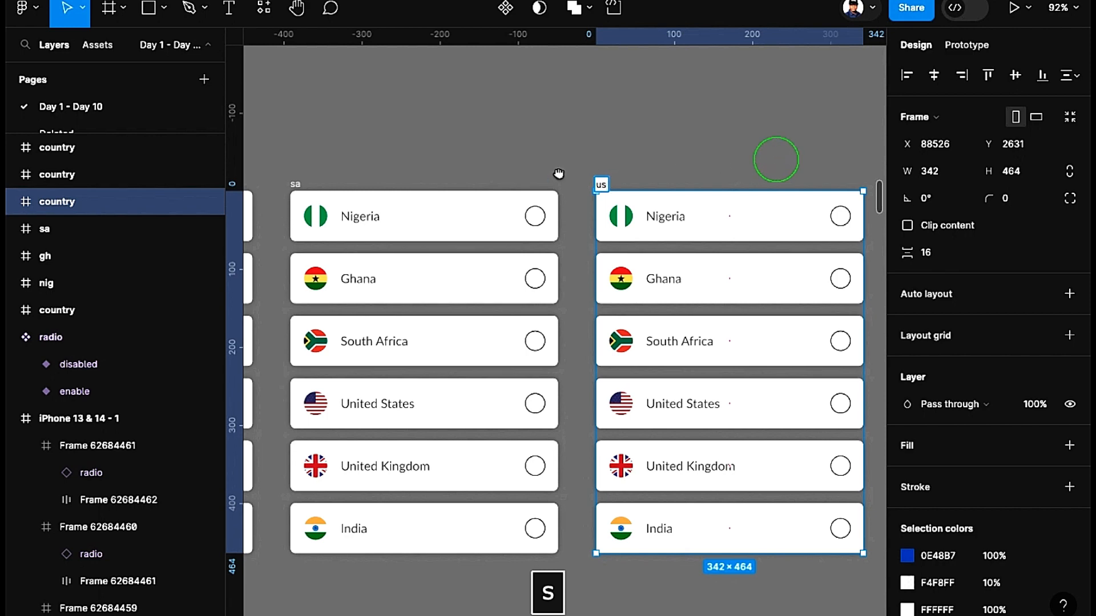
Step: Rename the fifth and sixth copies of the country frame as uk and ind
scroll(619, 171, right, 5)
double_click(555, 193)
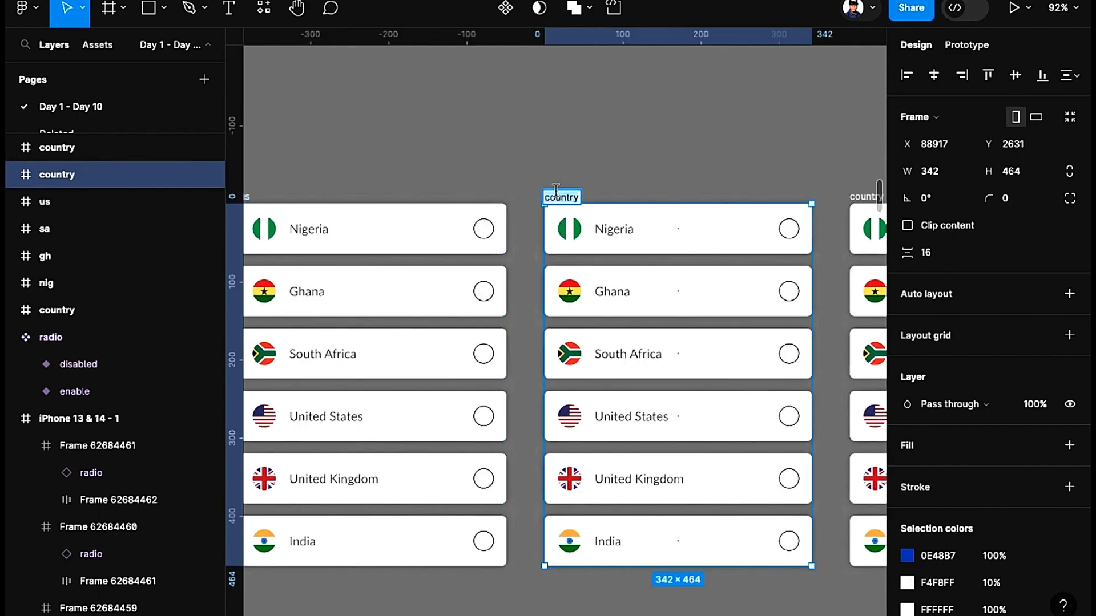
text(uj)
key(BackSpace)
text(k)
click(544, 178)
scroll(544, 178, right, 5)
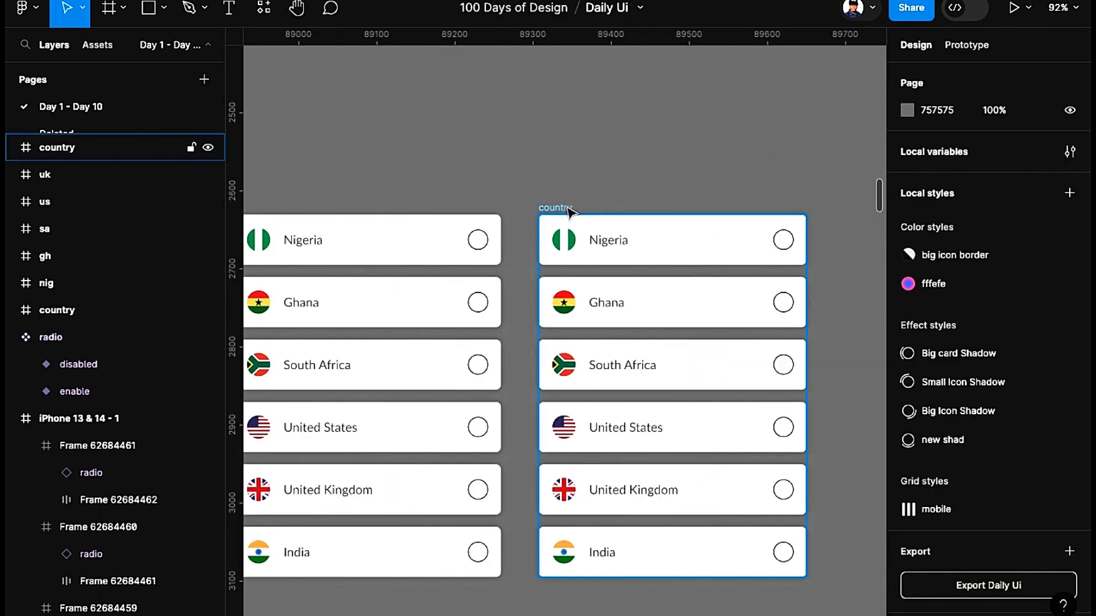
double_click(567, 207)
text(ind)
key(Return)
Step: Combine the country, nig, gh, sa, us, uk and ind frames into one component set
scroll(639, 143, down, 2)
scroll(604, 143, down, 8)
drag(506, 152, 733, 182)
scroll(560, 181, down, 2)
drag(496, 153, 596, 162)
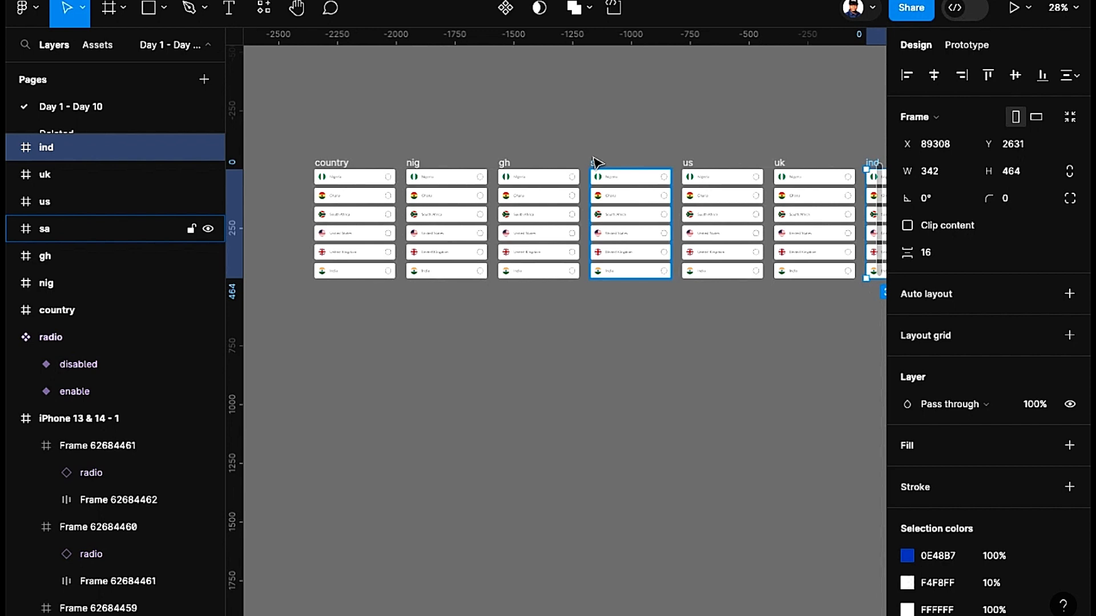
scroll(372, 84, right, 2)
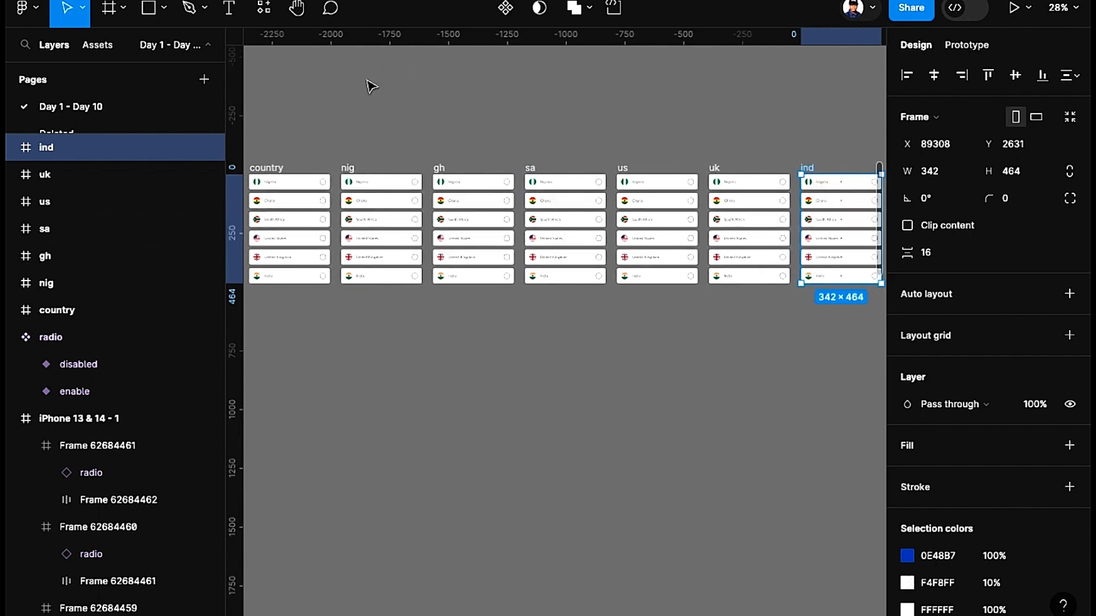
scroll(372, 83, down, 3)
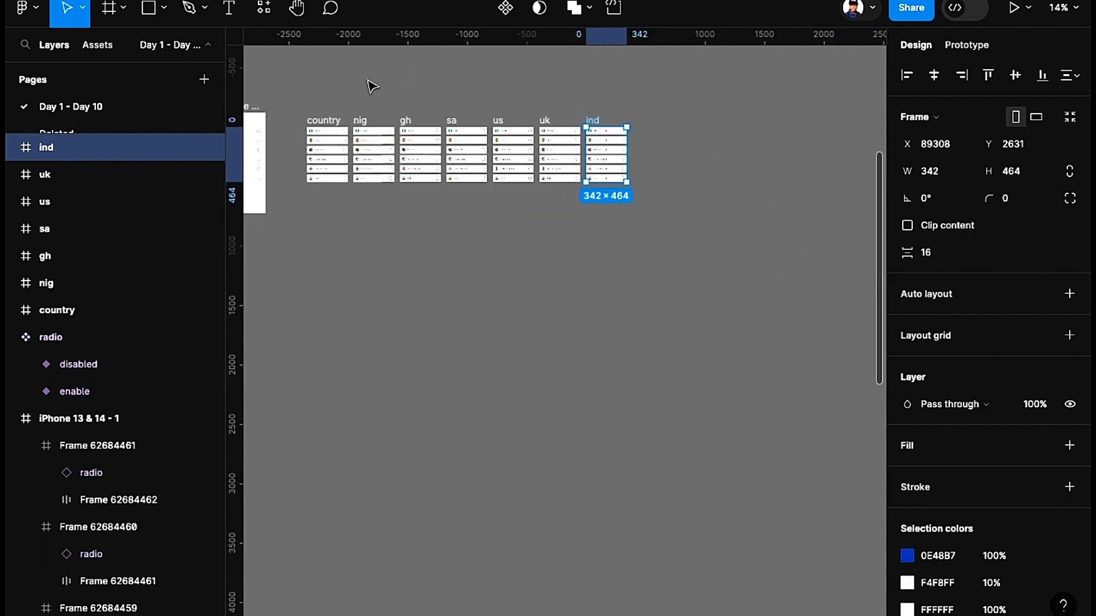
click(374, 84)
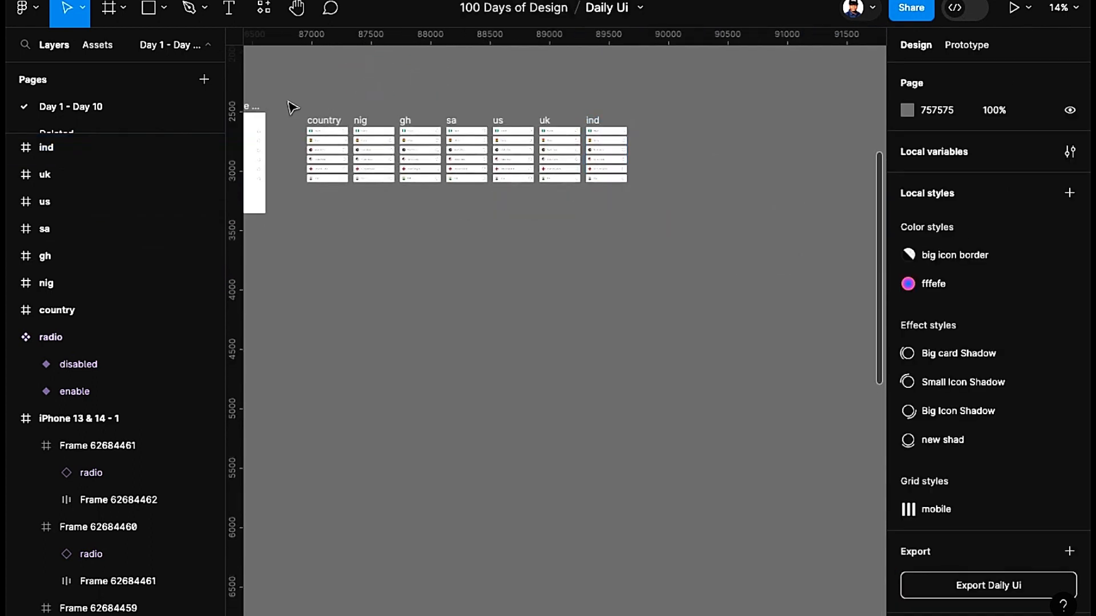
click(329, 123)
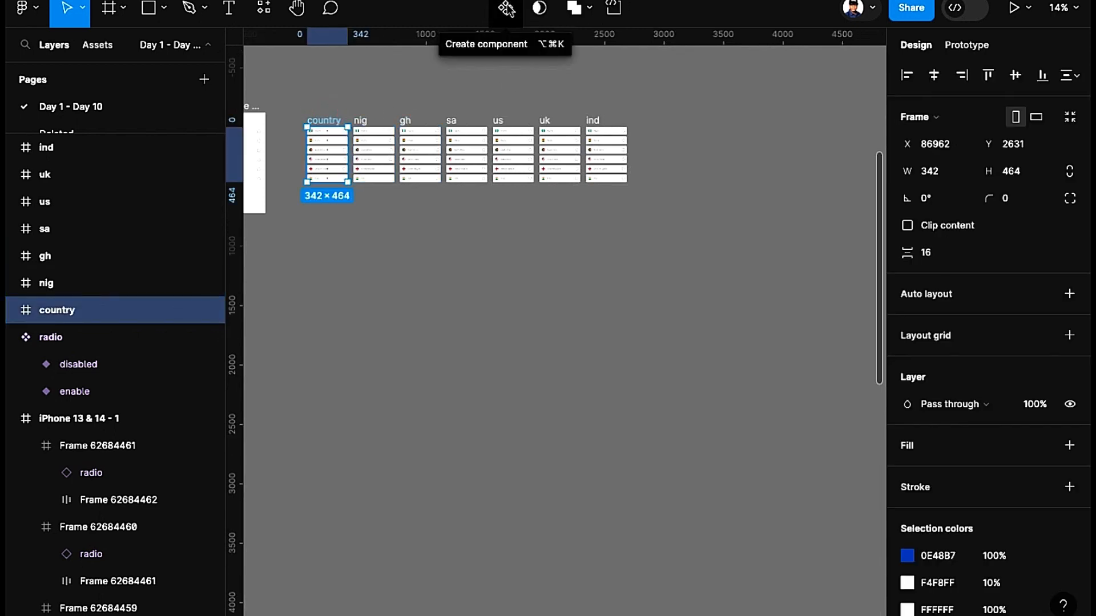
click(435, 76)
drag(296, 94, 659, 230)
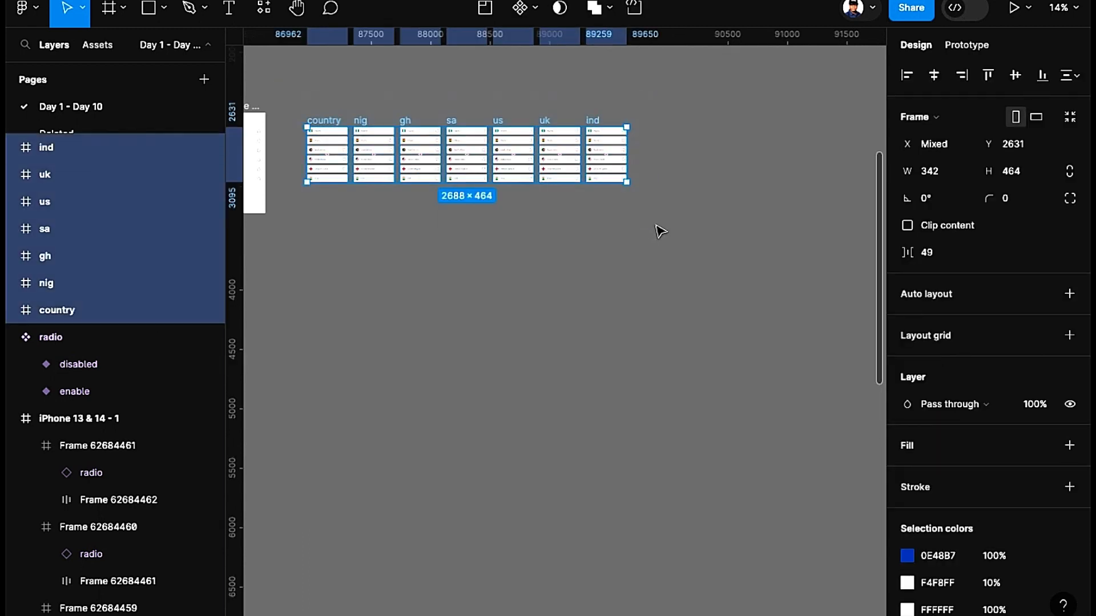
click(531, 7)
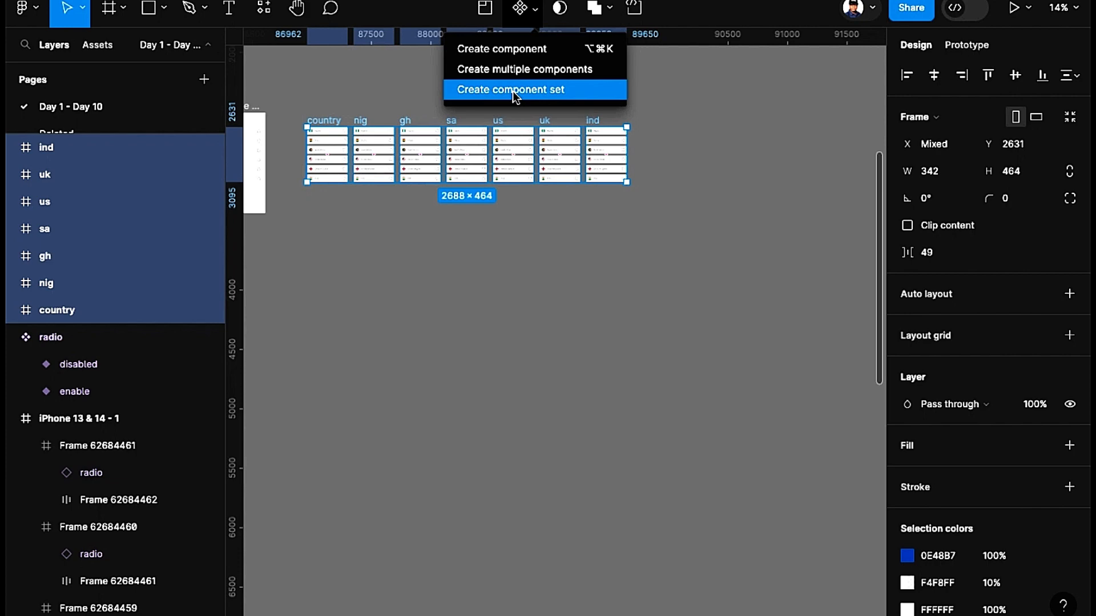
click(517, 91)
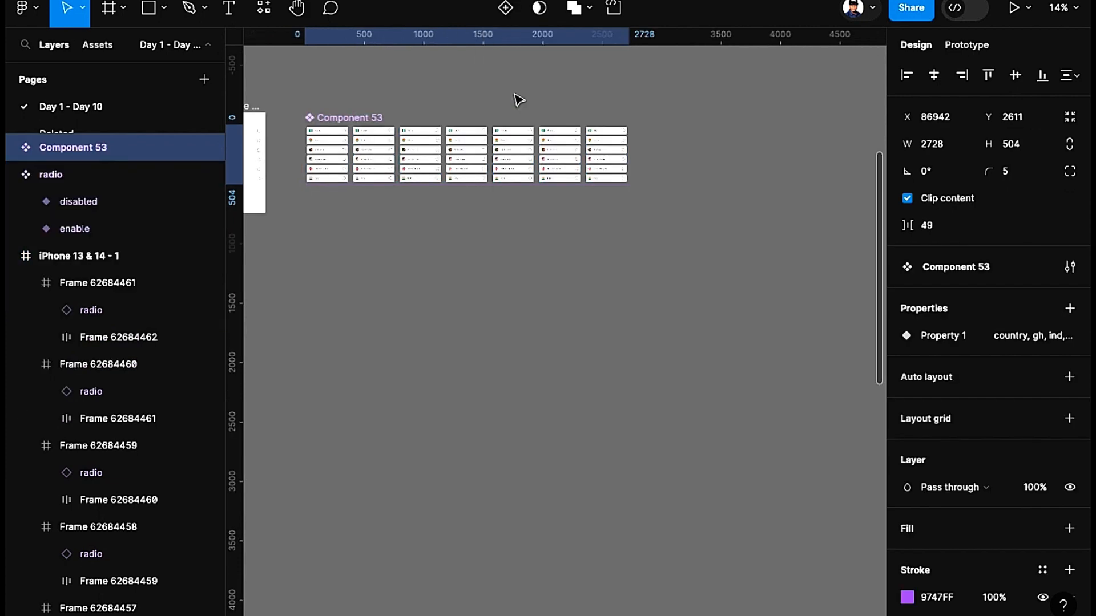
Step: Rename the Component 53 component set as country select
scroll(309, 127, up, 5)
scroll(280, 144, up, 3)
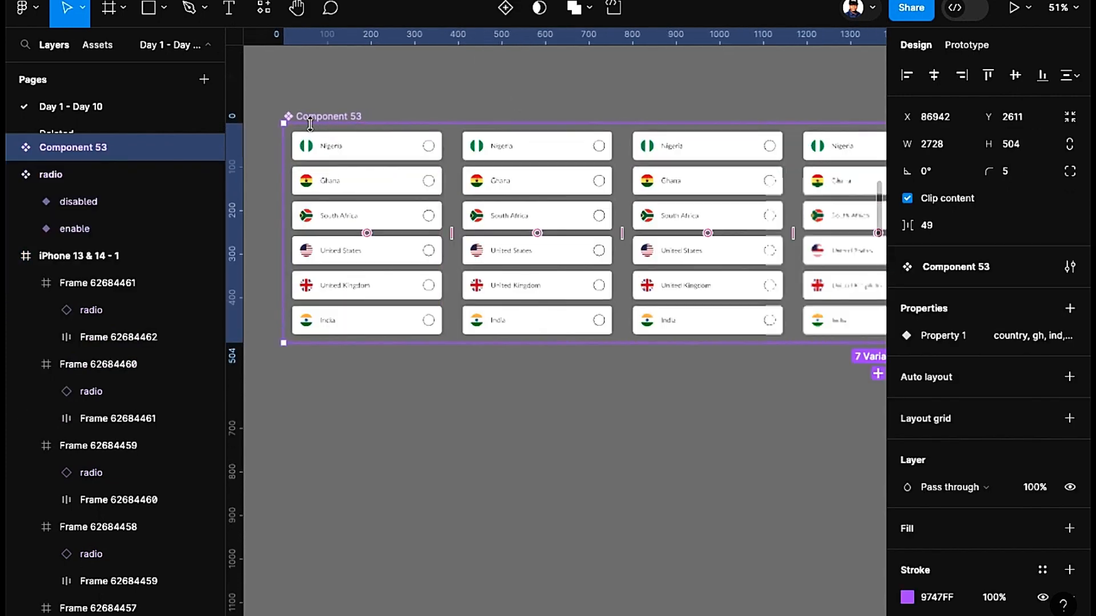
double_click(337, 115)
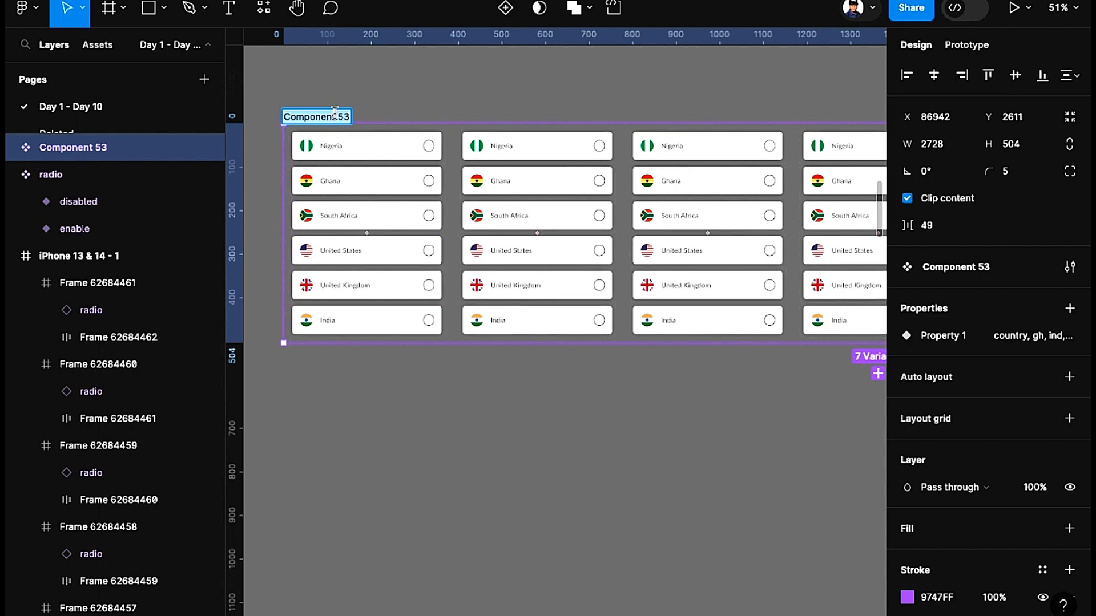
text(country)
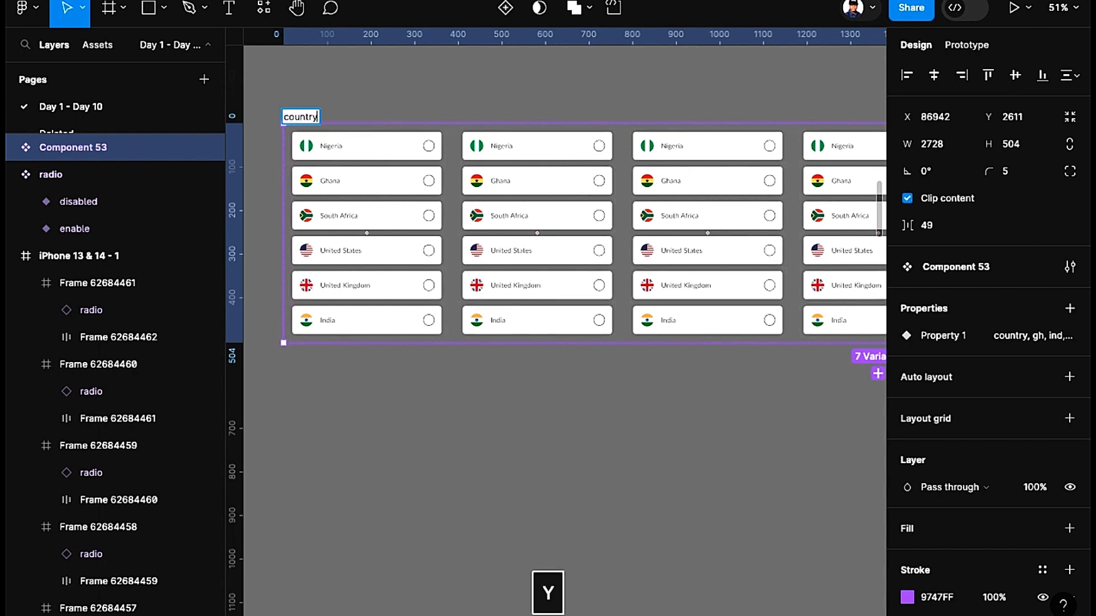
text( select)
key(Return)
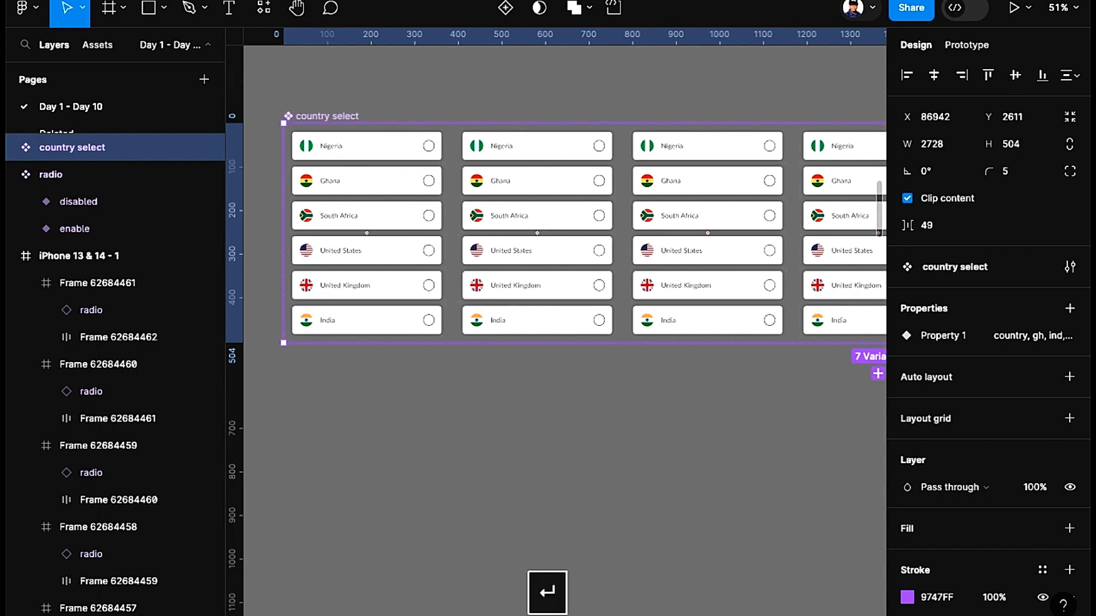
Step: Look over the variants of the country select component set
scroll(564, 157, up, 2)
scroll(564, 158, right, 3)
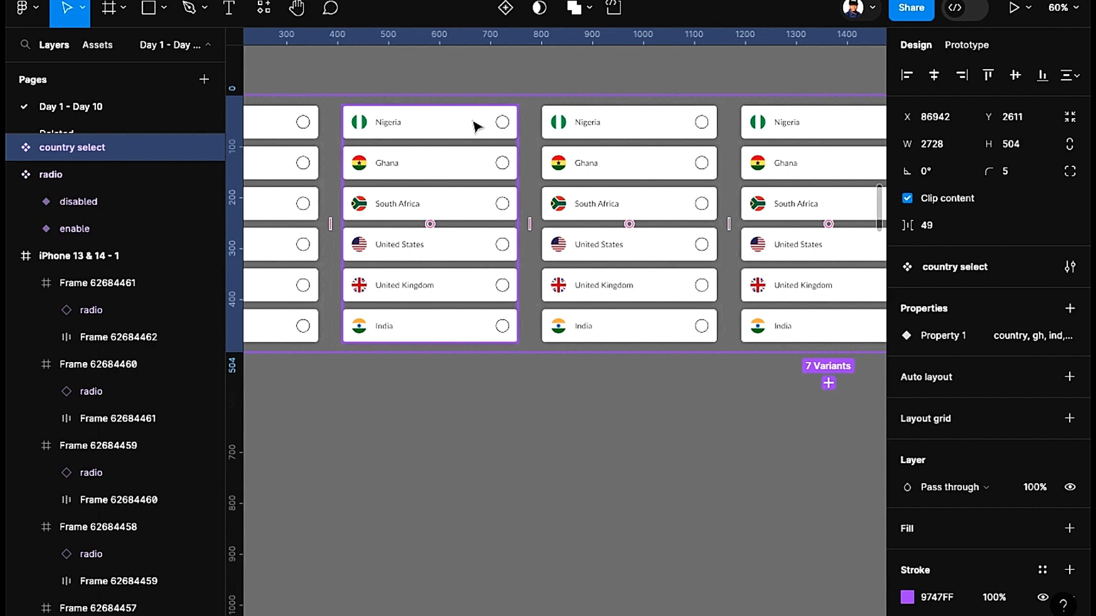
scroll(484, 123, up, 3)
scroll(457, 85, down, 4)
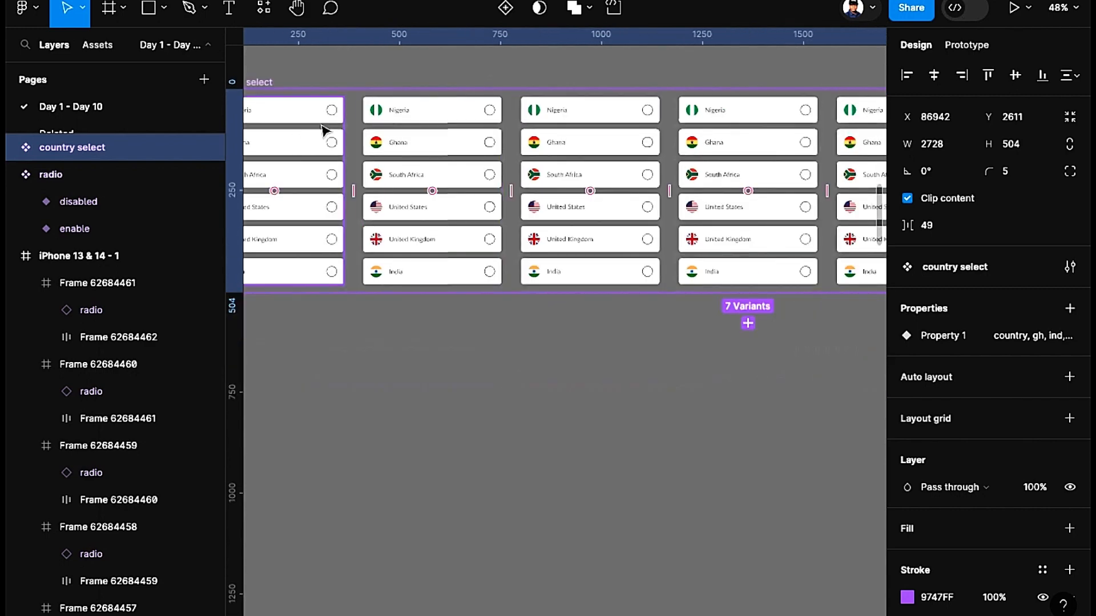
scroll(484, 122, left, 3)
scroll(470, 153, right, 3)
scroll(531, 125, down, 3)
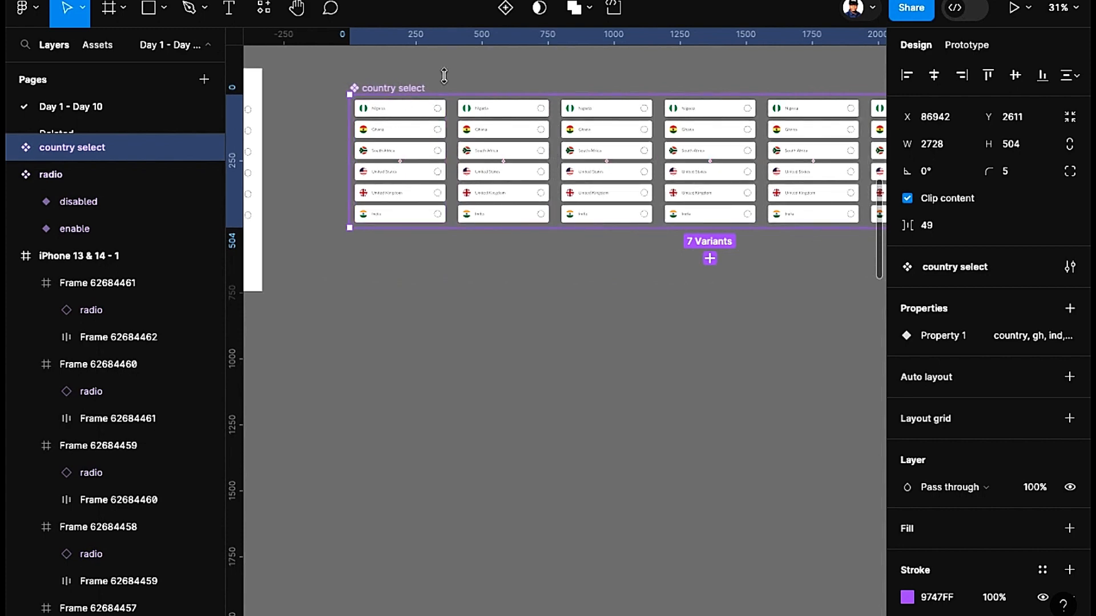
scroll(443, 80, down, 3)
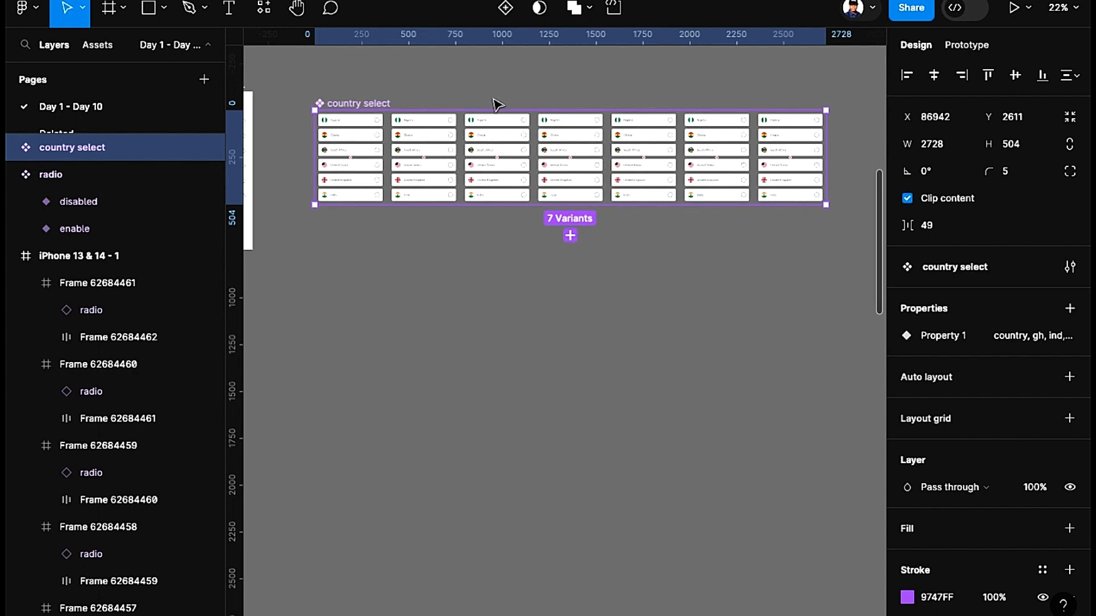
scroll(494, 103, up, 1)
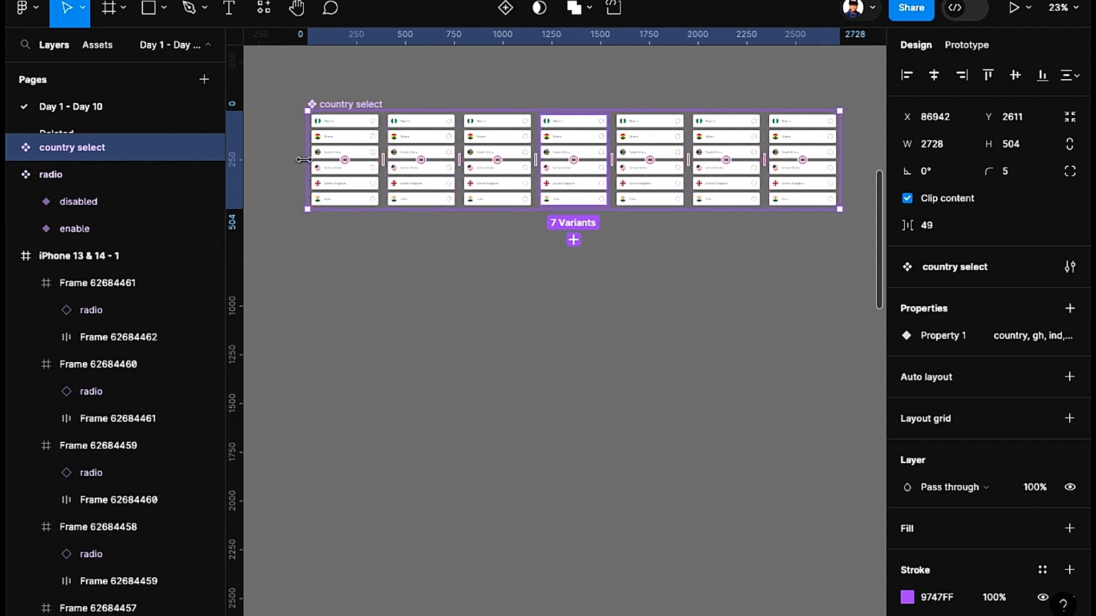
Step: Add on-click Change to interactions in the country variant, linking the Nigeria row to the nig variant and the Ghana row to gh
scroll(319, 127, up, 2)
click(350, 120)
double_click(350, 118)
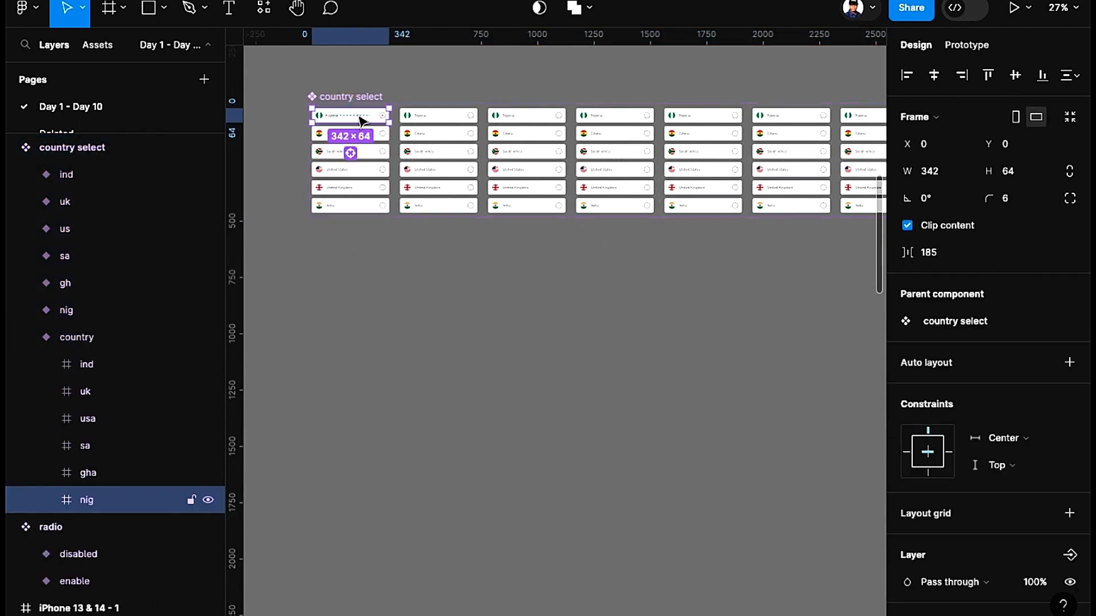
click(967, 48)
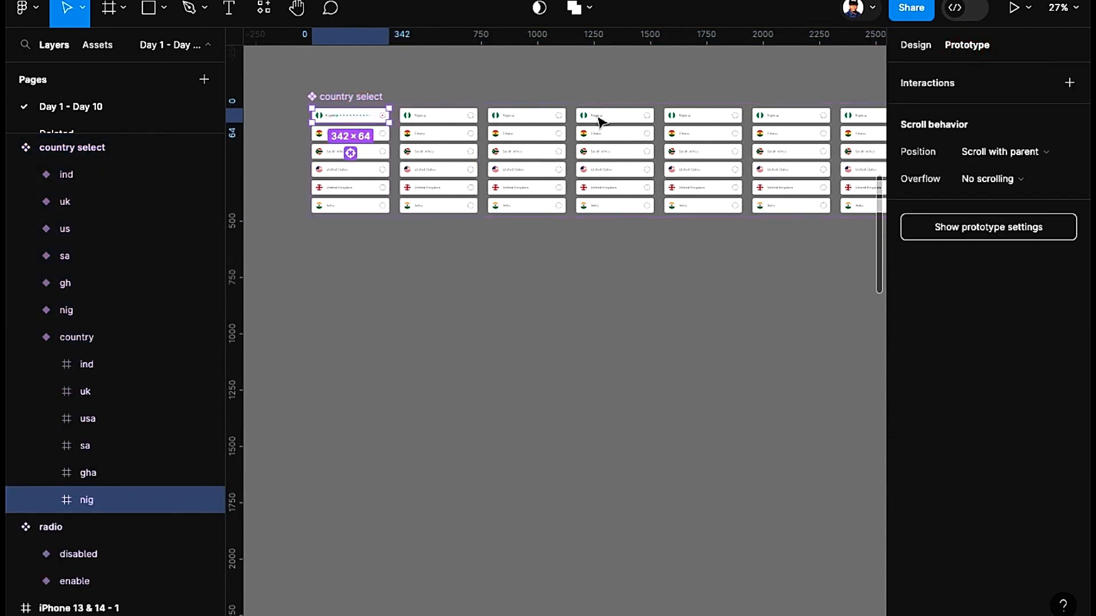
drag(388, 115, 425, 131)
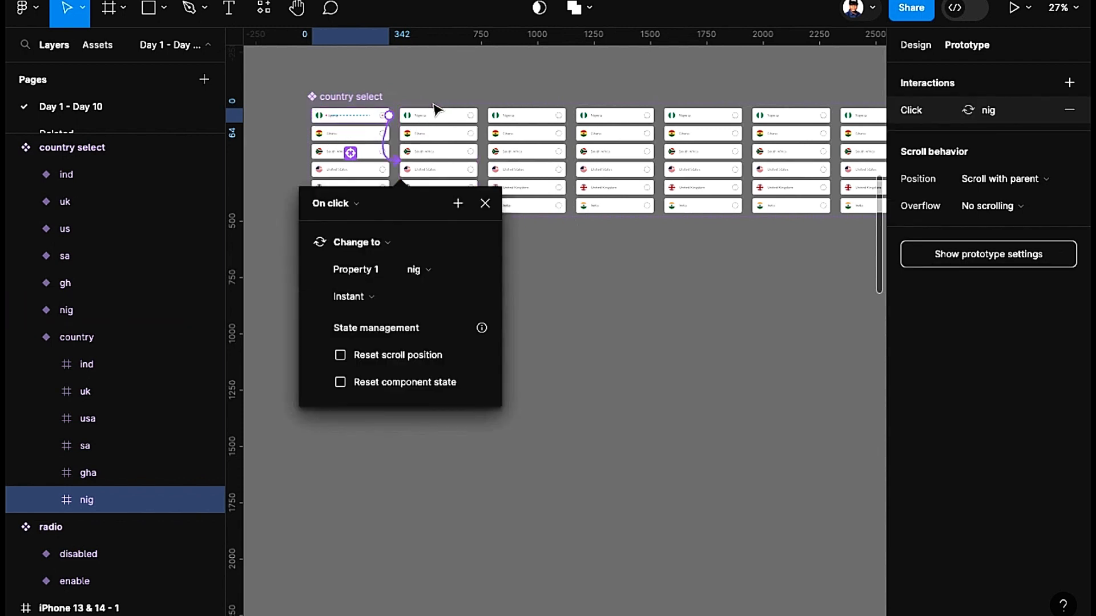
click(369, 134)
drag(388, 133, 538, 162)
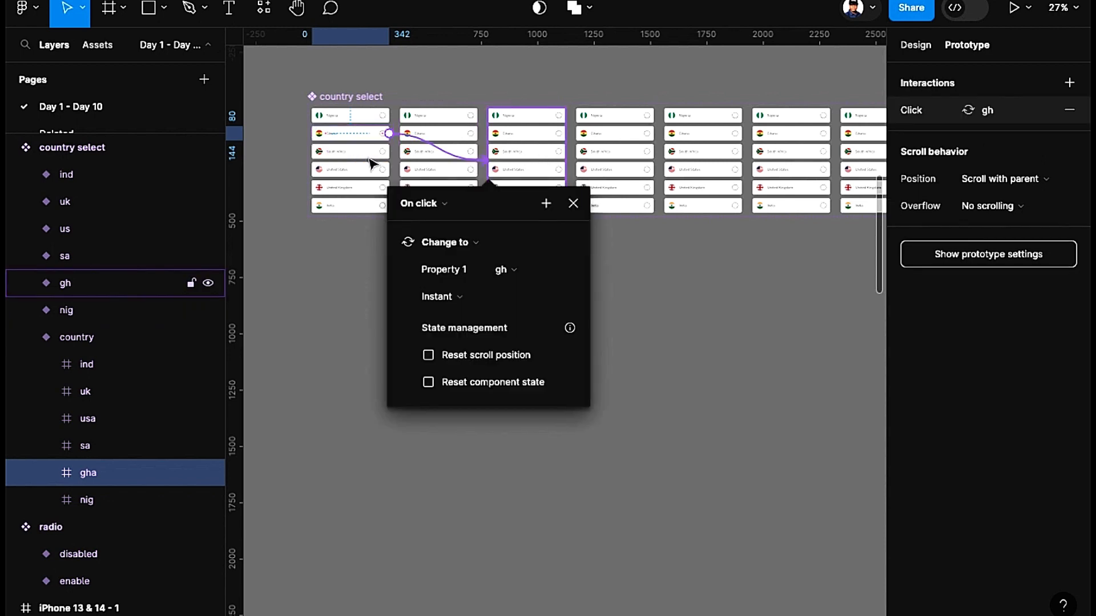
Step: Link the country variant's South Africa row to the sa variant and its United States row to the us variant
click(350, 151)
drag(389, 151, 729, 181)
click(349, 169)
Step: Link the country variant's United Kingdom row to the uk variant and its India row to the ind variant
click(359, 188)
drag(389, 187, 604, 204)
scroll(605, 204, left, 3)
click(330, 182)
drag(351, 182, 632, 184)
click(512, 280)
Step: Examine the prototype connections running from the country variant's rows to the other six variants
scroll(657, 328, left, 3)
scroll(590, 303, up, 2)
drag(489, 311, 600, 289)
scroll(556, 281, up, 3)
drag(543, 259, 606, 417)
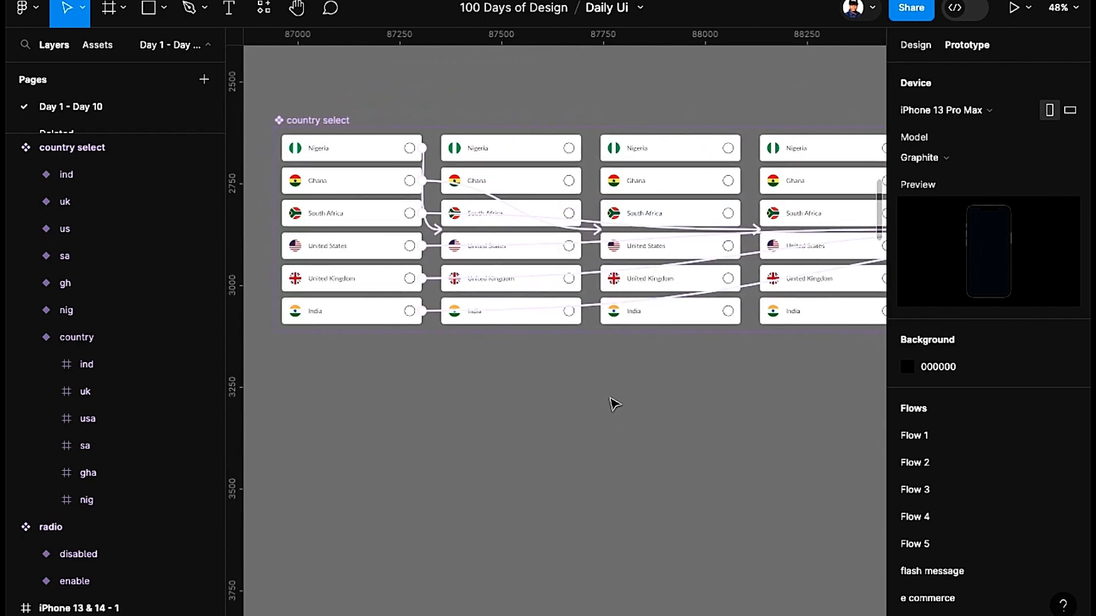
scroll(613, 404, right, 5)
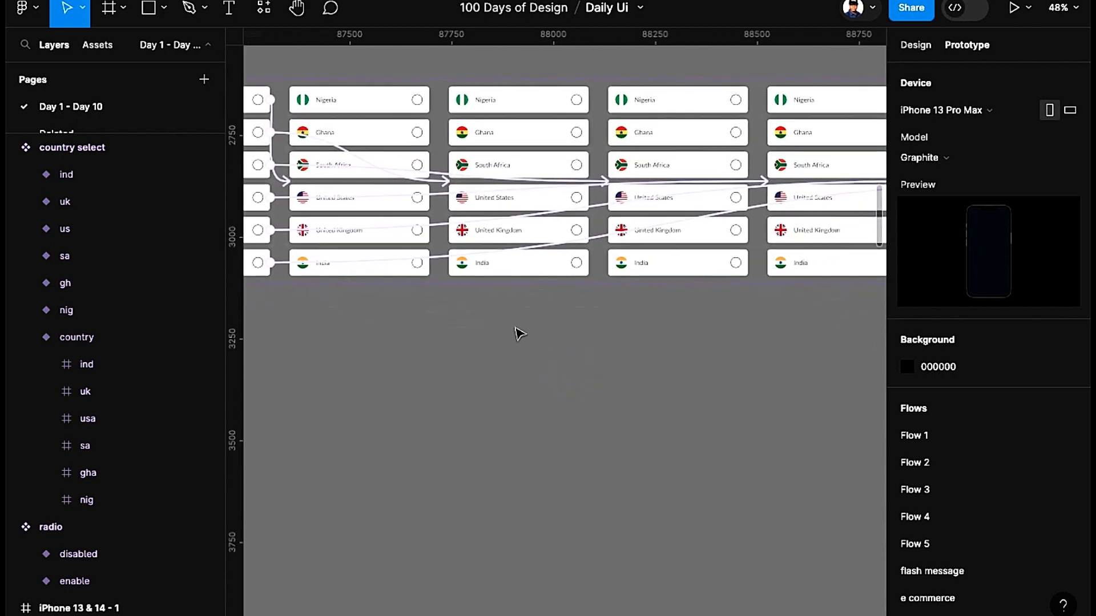
scroll(765, 308, right, 5)
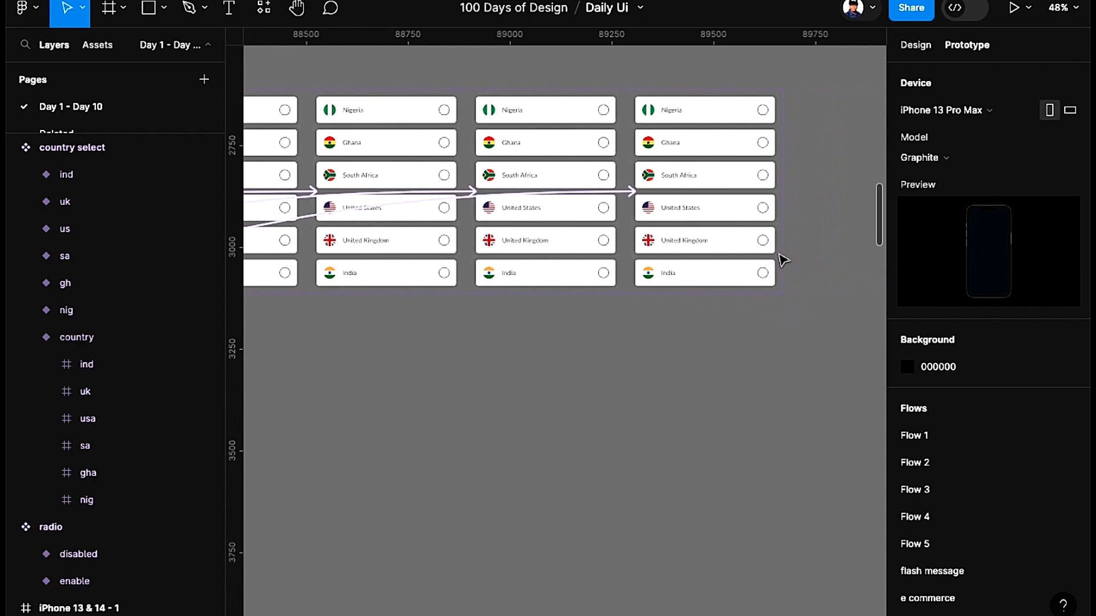
drag(549, 337, 716, 351)
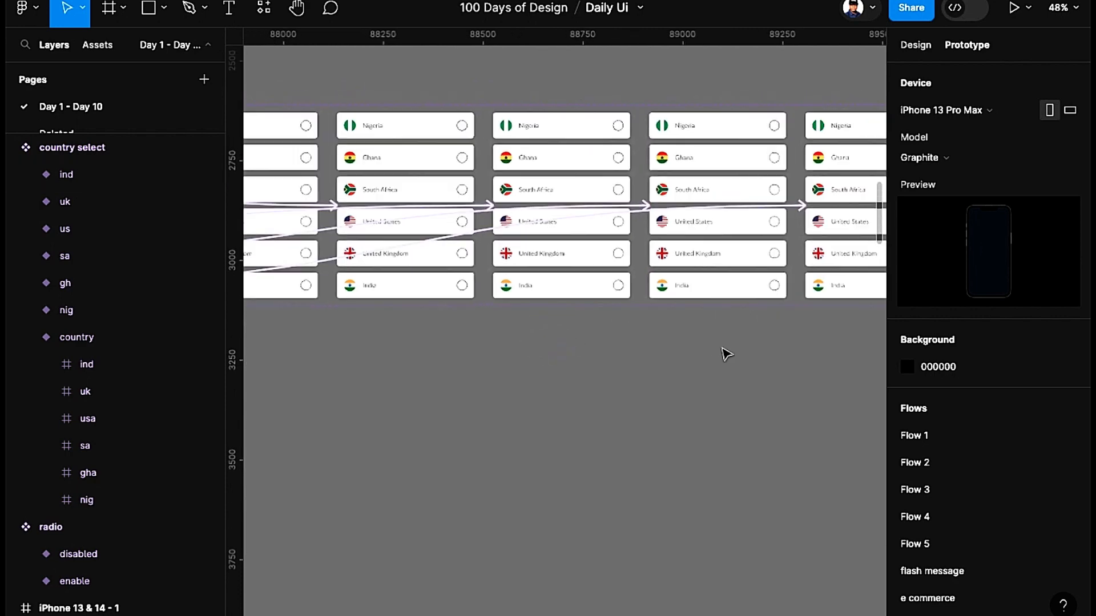
scroll(724, 351, down, 3)
drag(591, 356, 760, 350)
scroll(458, 315, up, 3)
click(467, 301)
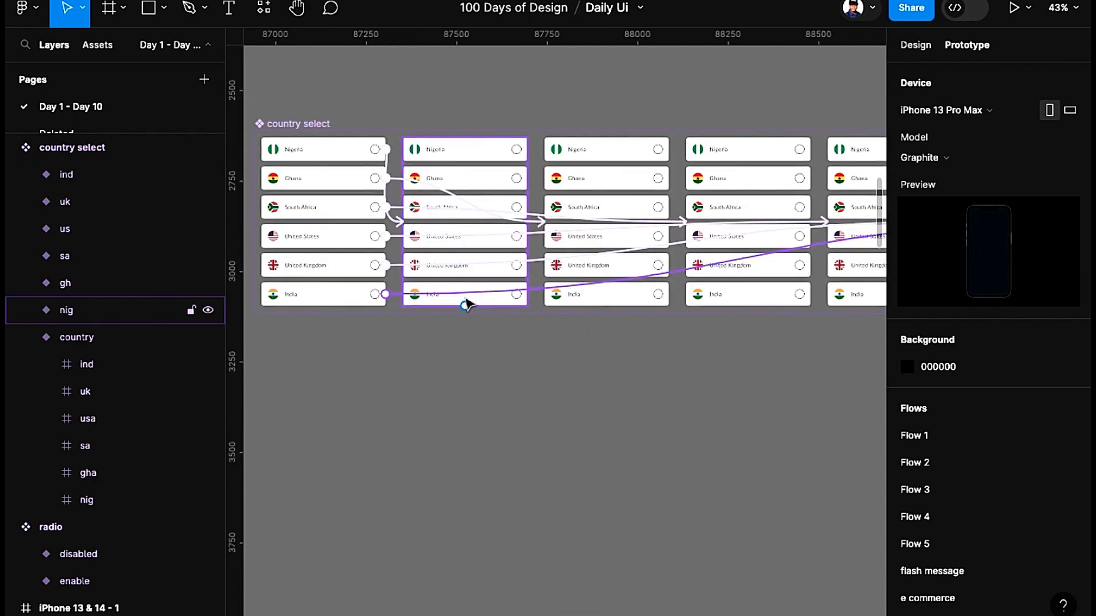
Step: Delete all country rows inside the nig, gh, sa, us, uk and ind variants, keeping the variants themselves
click(916, 46)
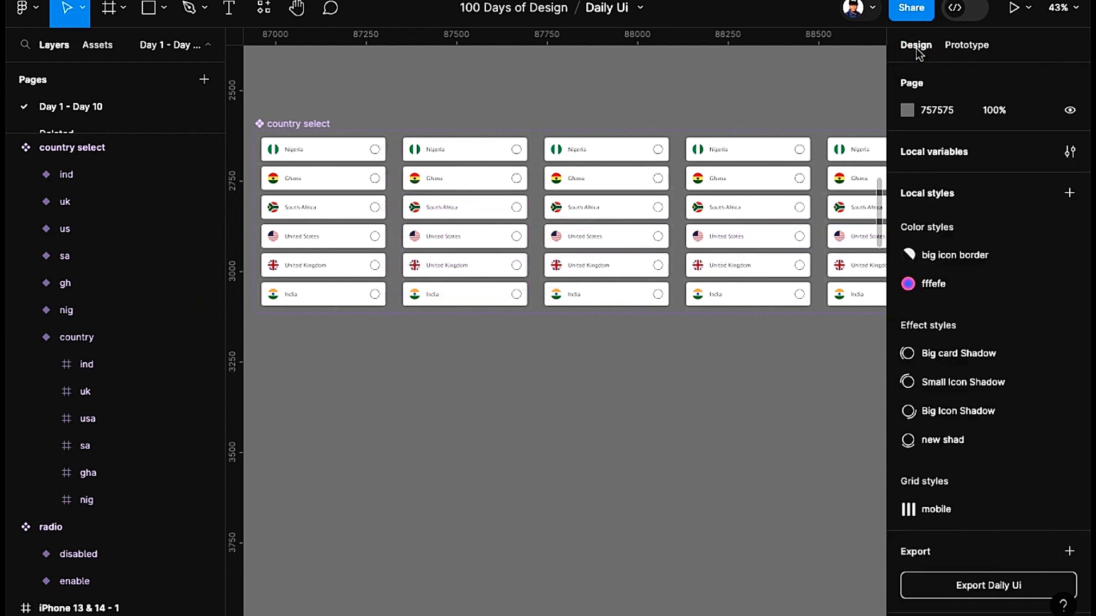
scroll(541, 140, up, 1)
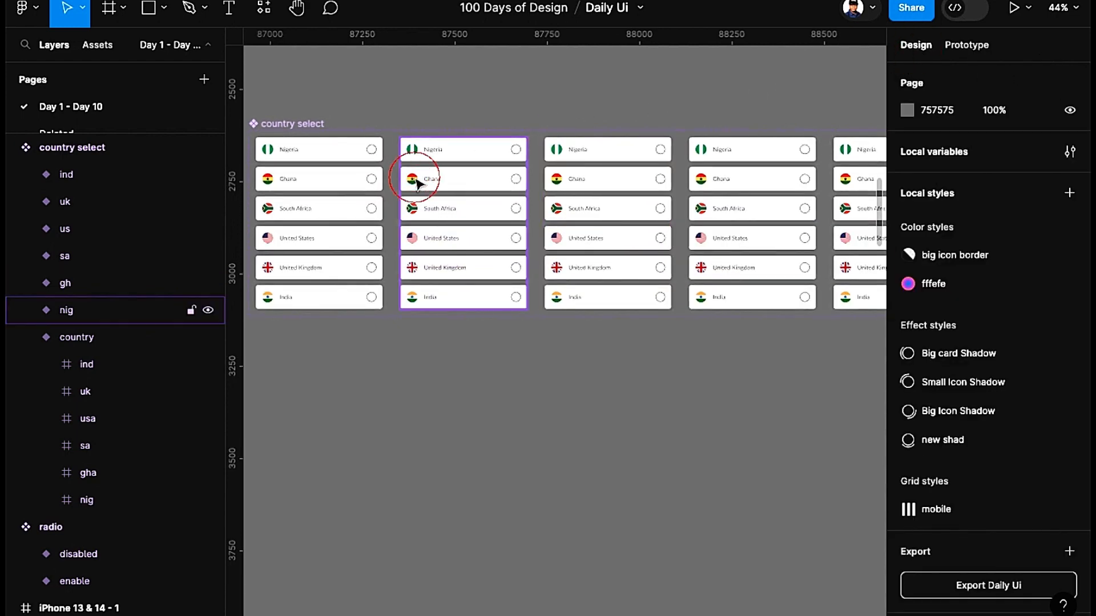
click(451, 187)
shift+click(609, 180)
drag(693, 119, 552, 118)
shift+click(604, 188)
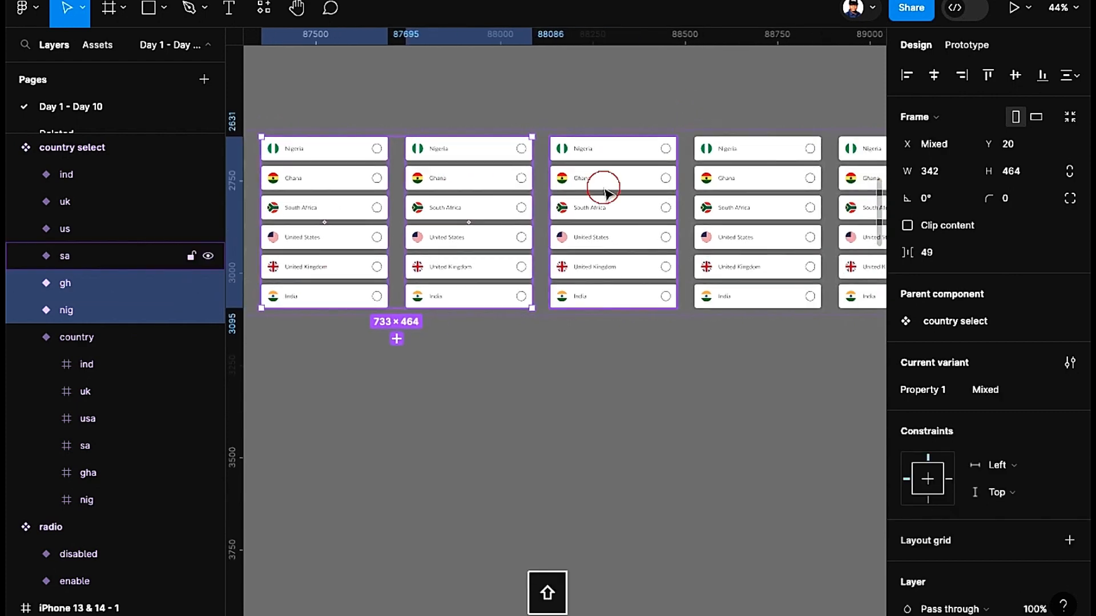
shift+click(739, 203)
scroll(708, 171, right, 3)
shift+click(690, 213)
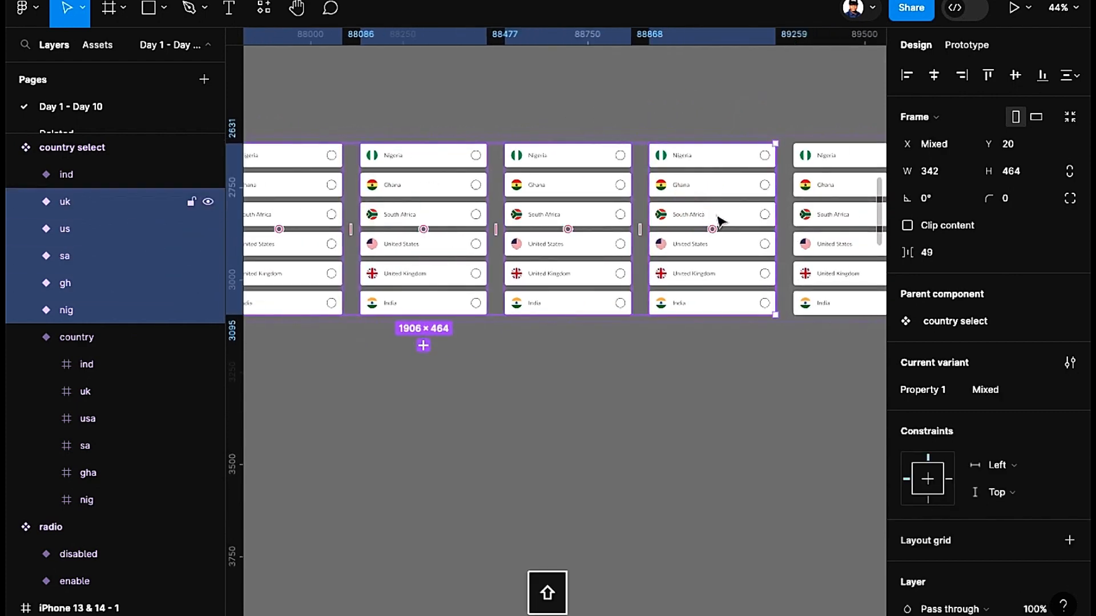
scroll(656, 217, right, 2)
shift+click(693, 215)
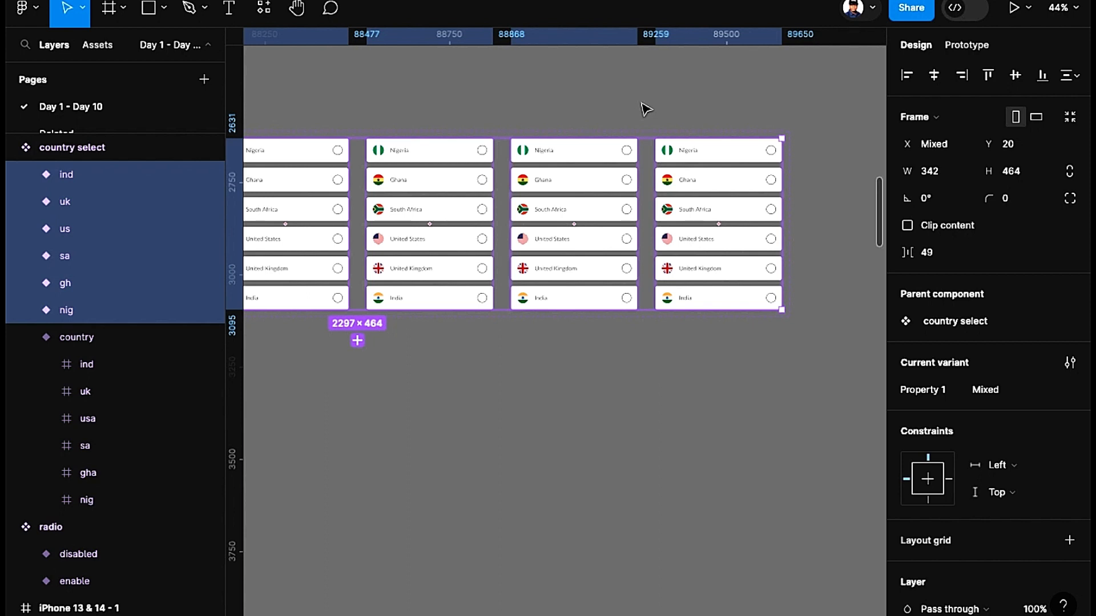
key(Return)
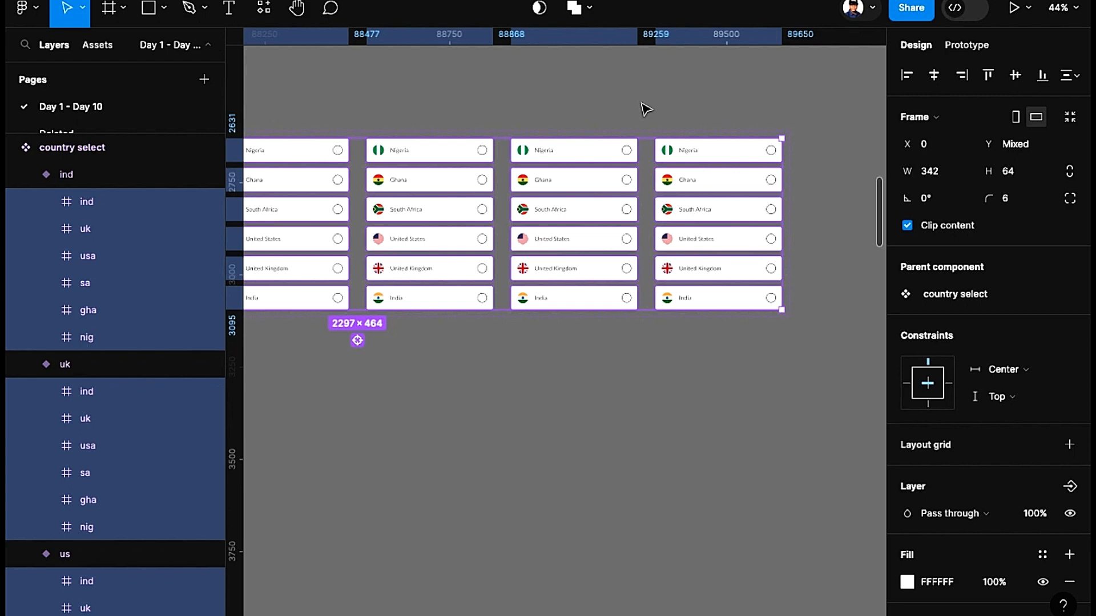
key(BackSpace)
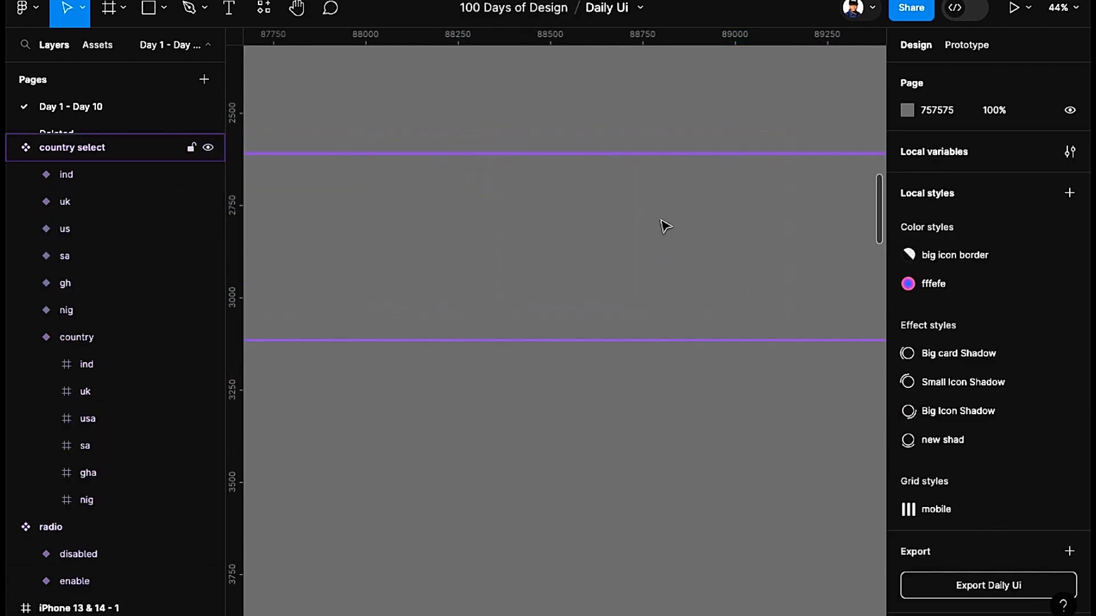
Step: Change the page background to the light grey CECECE
scroll(665, 227, down, 5)
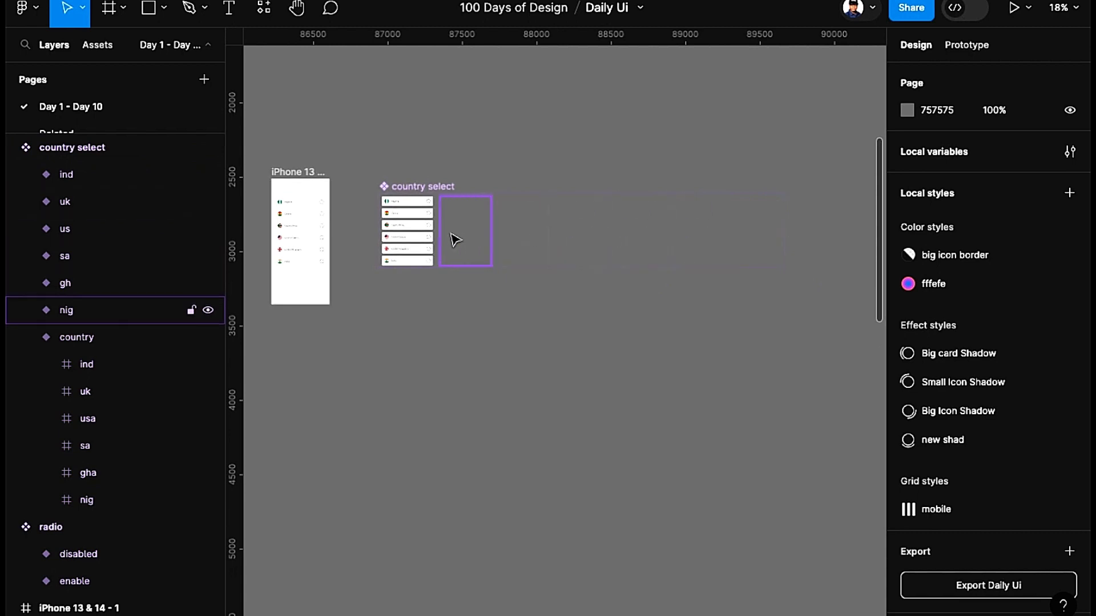
scroll(502, 243, up, 2)
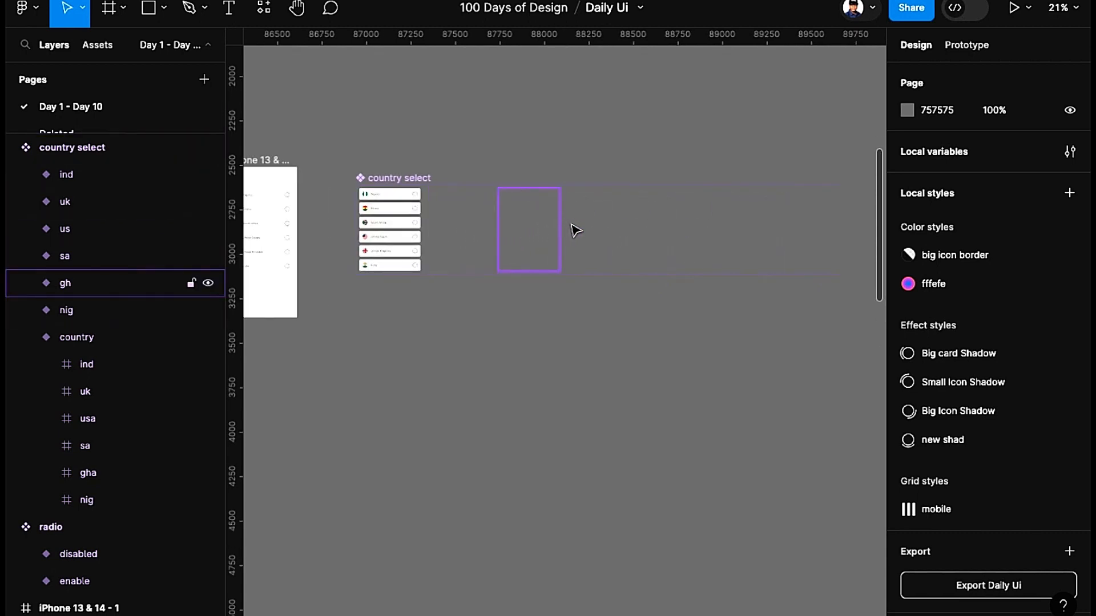
scroll(587, 225, up, 1)
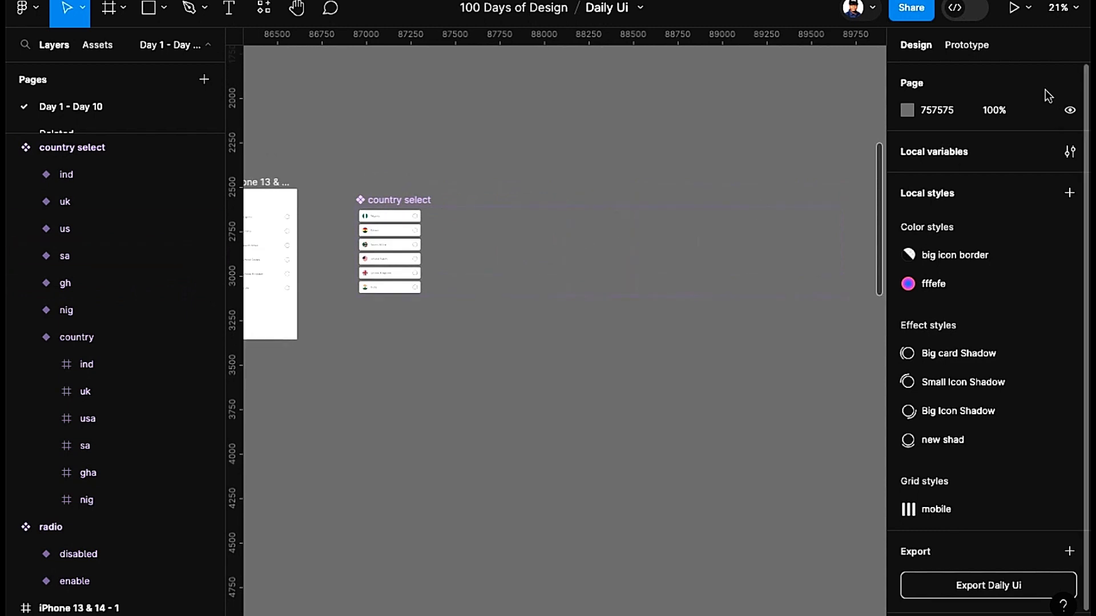
click(912, 112)
drag(692, 196, 538, 160)
click(545, 157)
scroll(457, 176, down, 1)
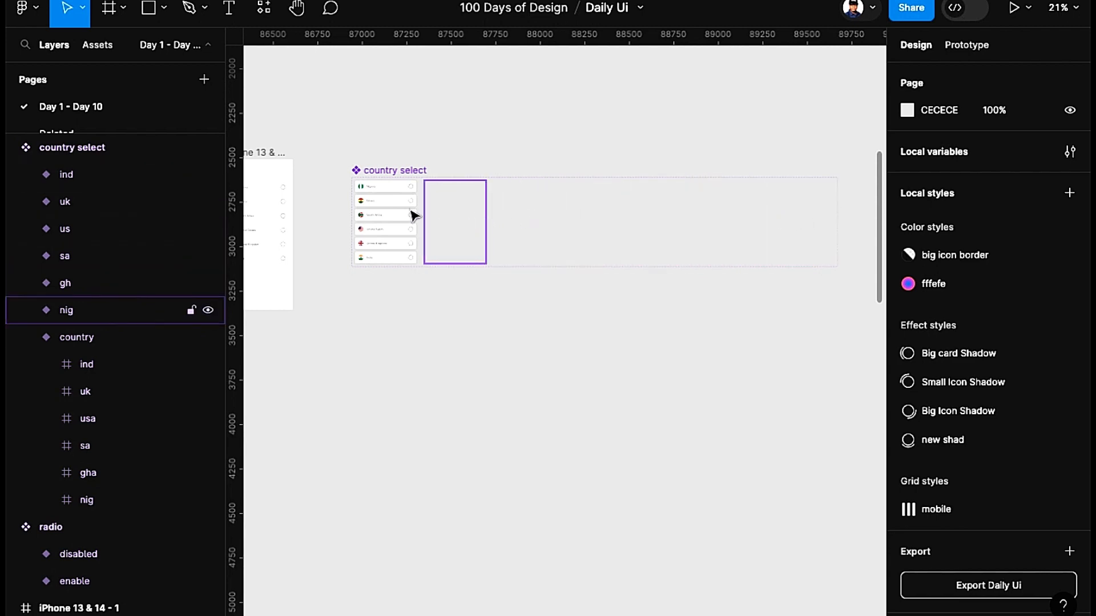
Step: Check the prototype connections of the country select component set against the emptied variants
click(384, 206)
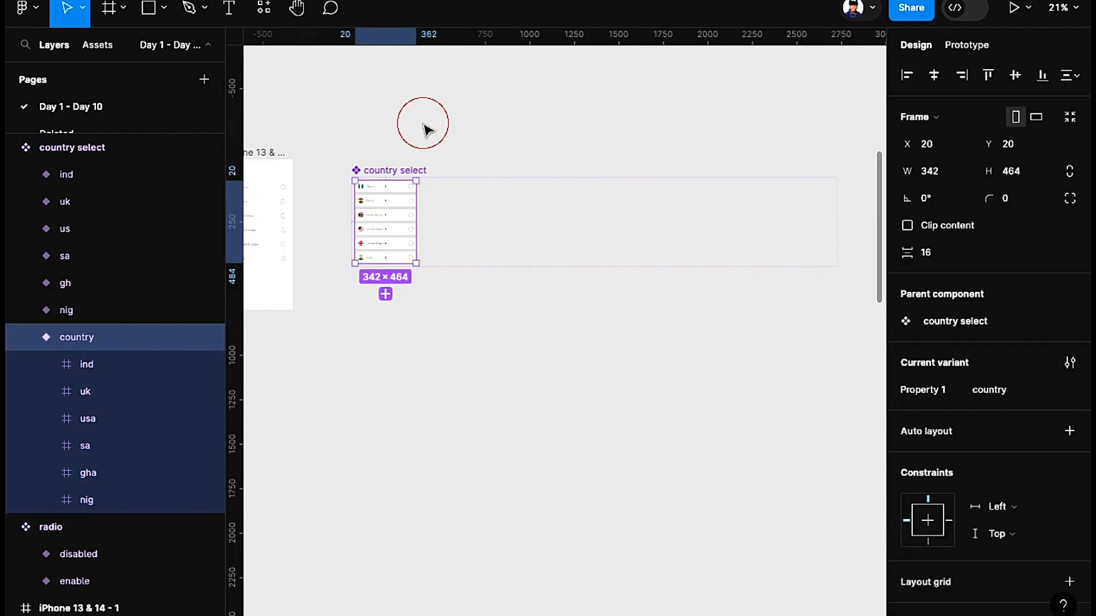
click(427, 130)
click(966, 44)
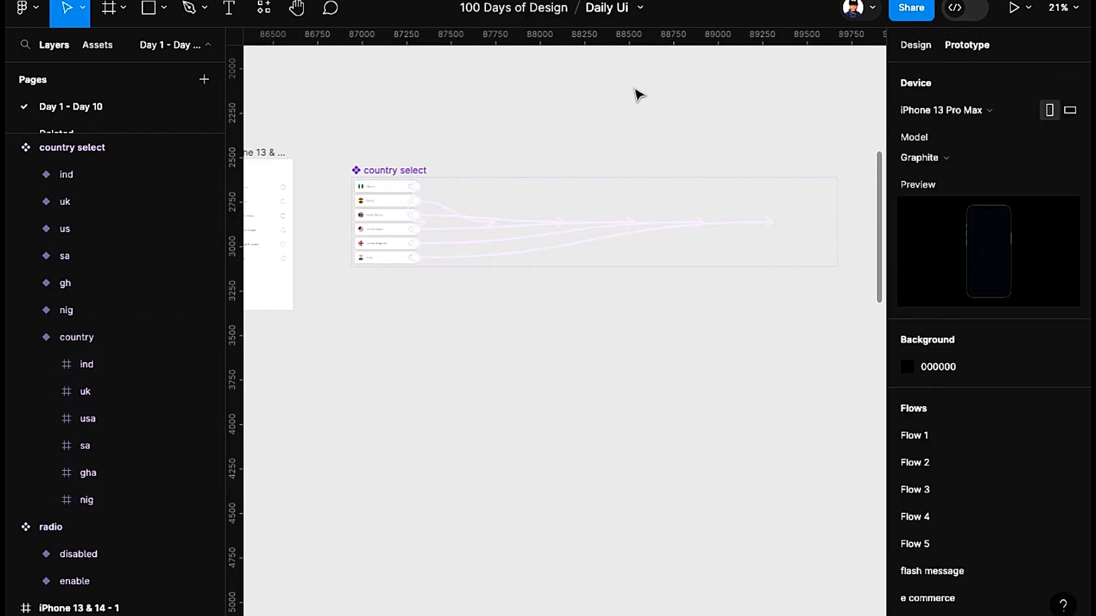
click(915, 44)
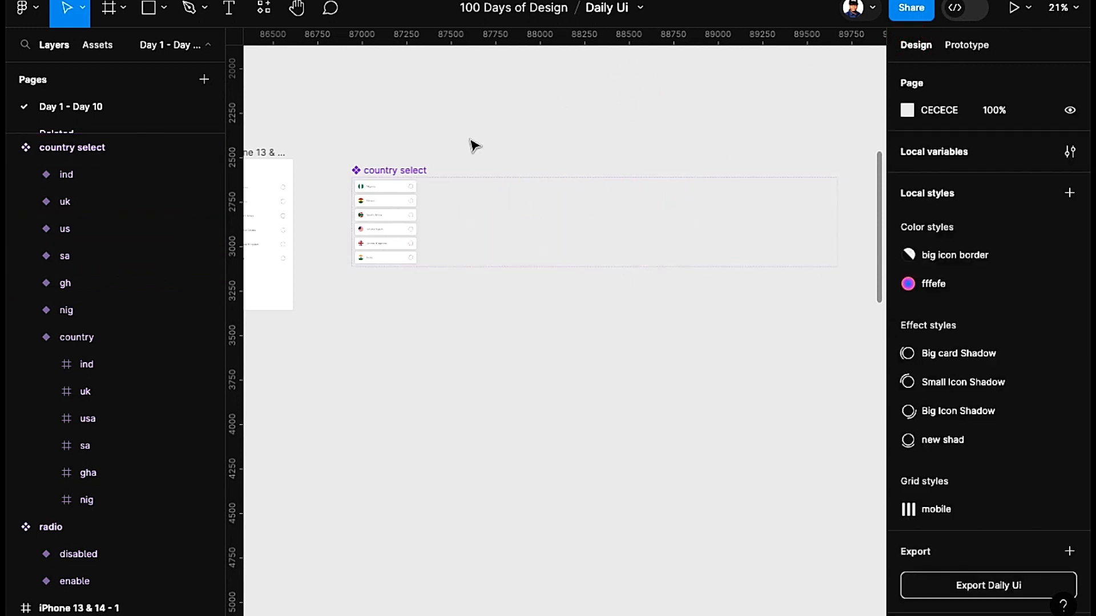
Step: Copy all six country rows inside the country variant of the country select component set
click(394, 197)
scroll(437, 166, up, 1)
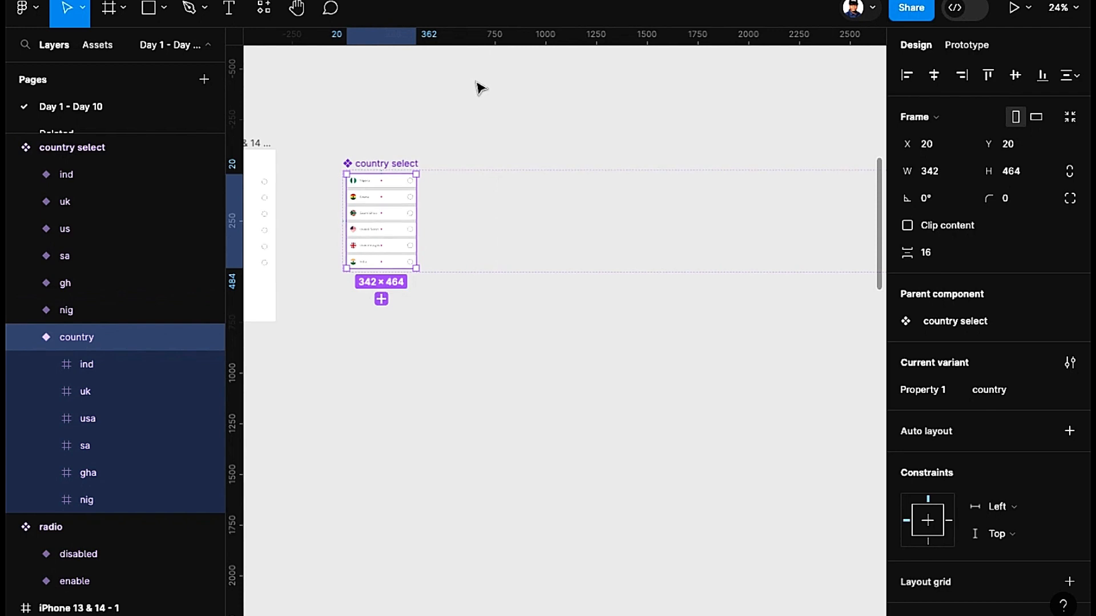
key(Return)
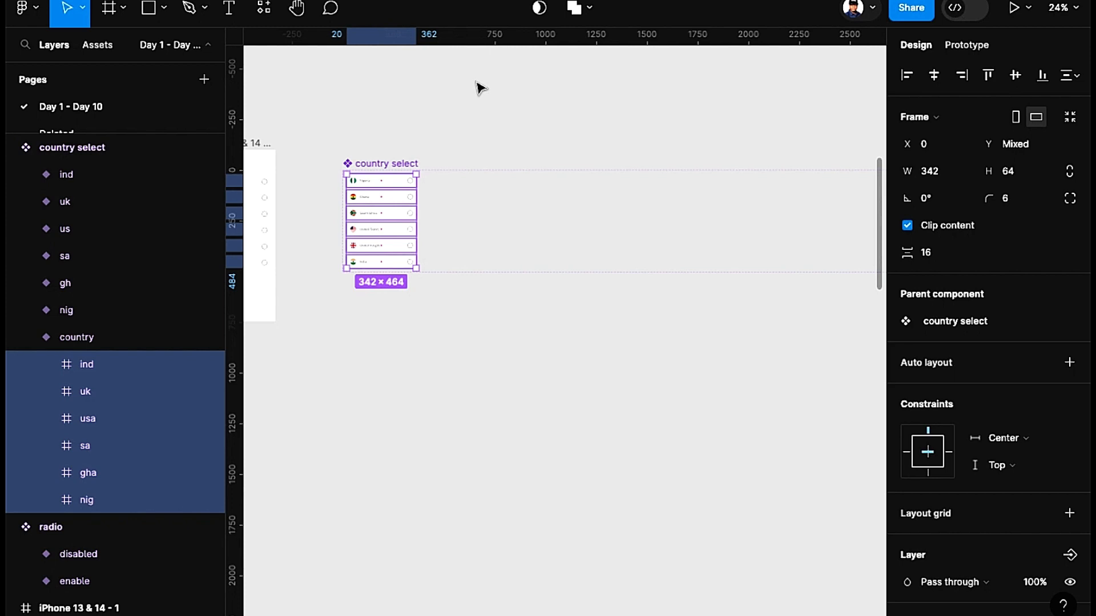
key(super+c)
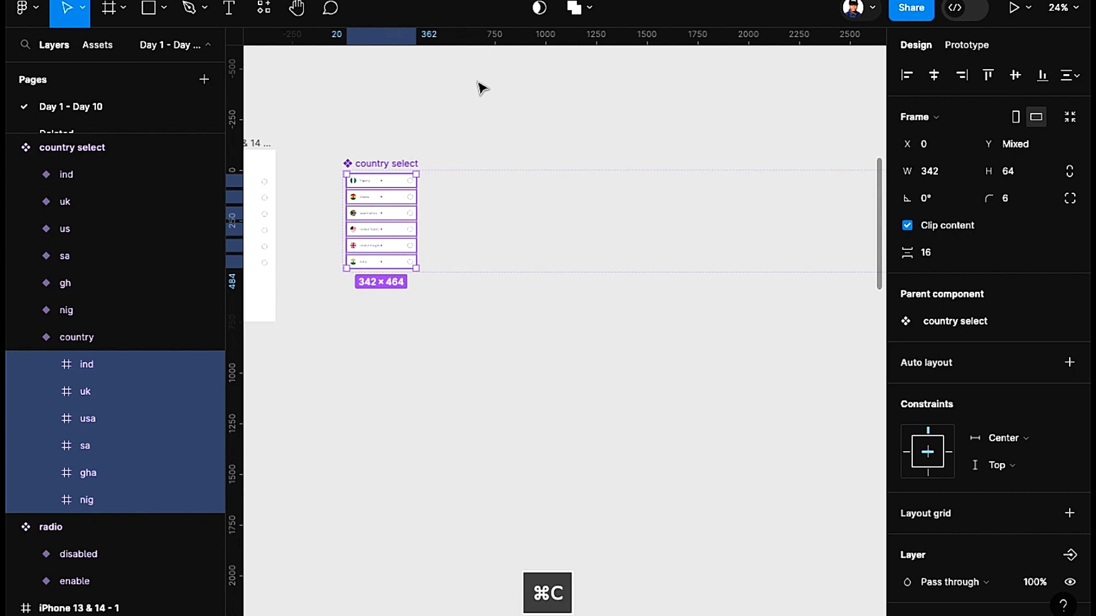
Step: Paste the copied country rows into the emptied nig, gh, sa, us, uk and ind variants at once
click(447, 217)
shift+click(552, 222)
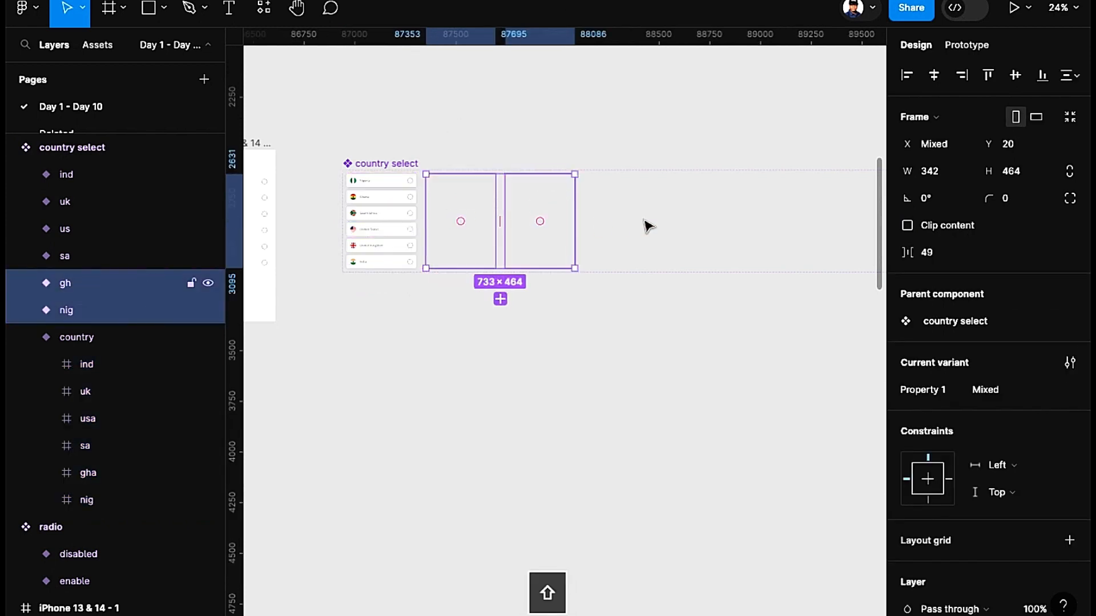
shift+click(648, 223)
shift+click(726, 231)
shift+click(776, 232)
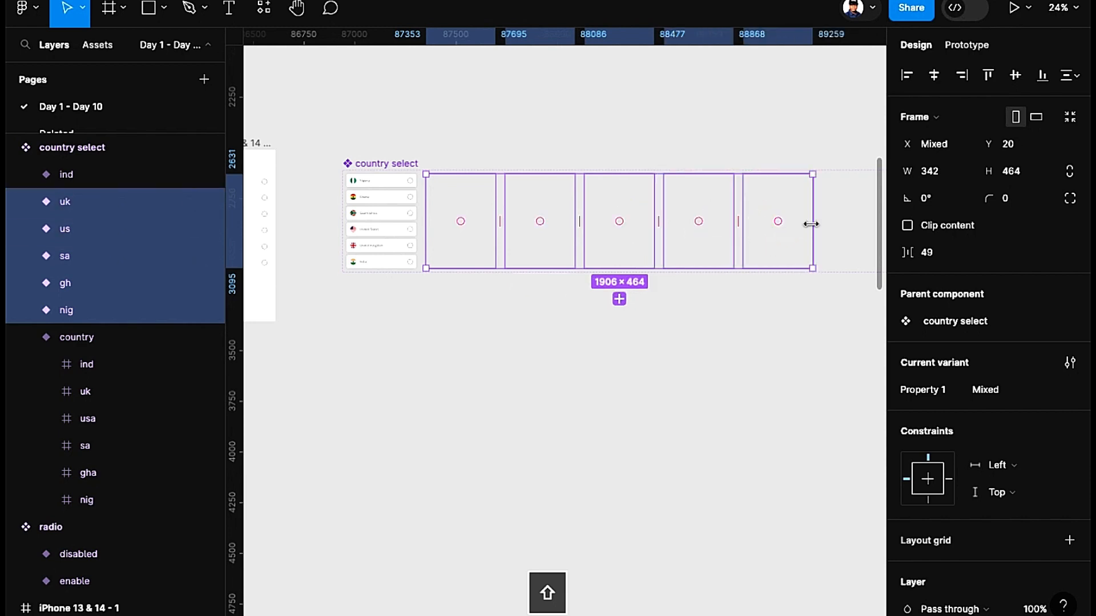
scroll(777, 224, right, 2)
shift+click(749, 242)
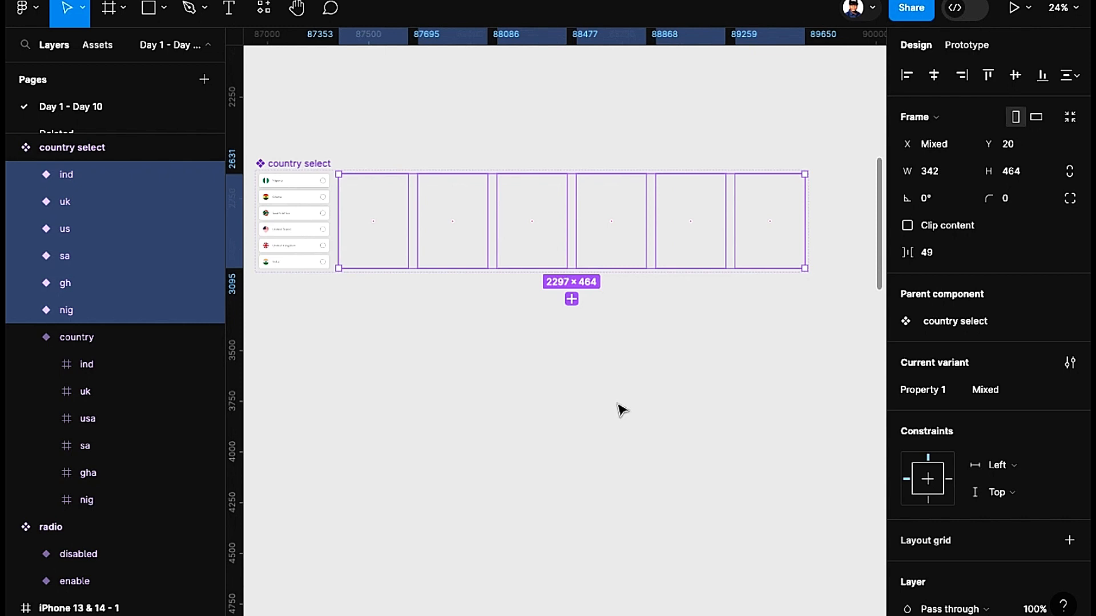
key(super+v)
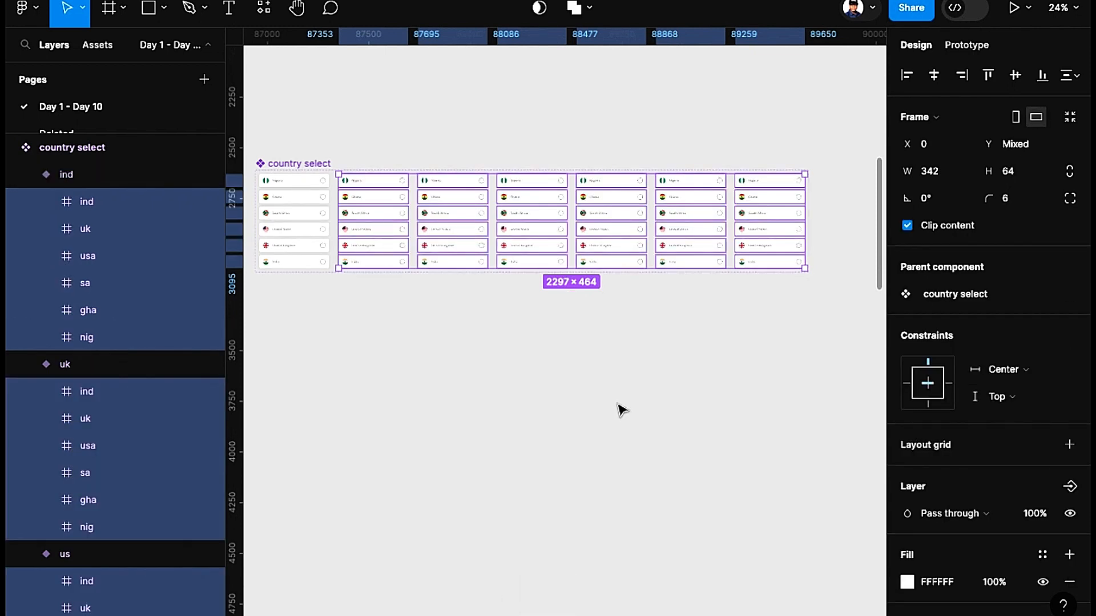
scroll(453, 124, left, 2)
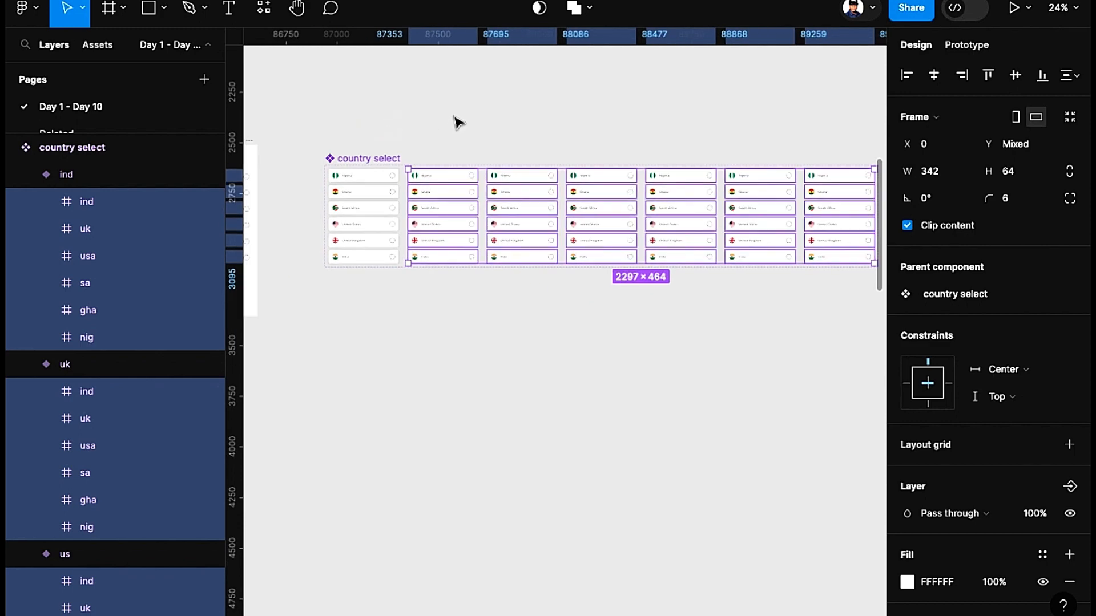
click(455, 124)
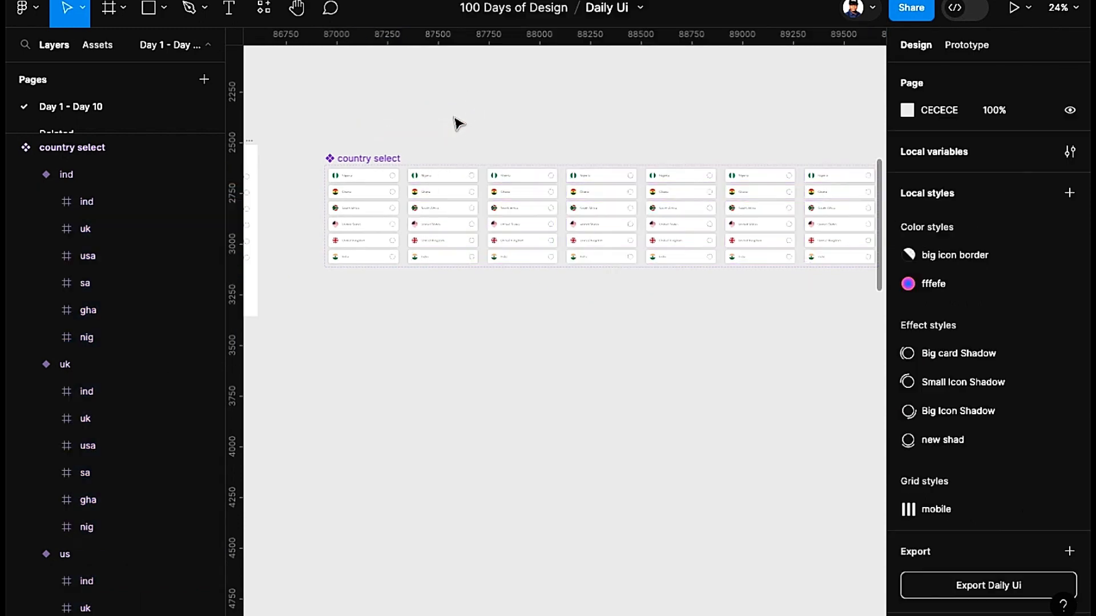
Step: Examine the prototype connections running from the pasted country rows in each variant of the country select component set
click(966, 45)
click(421, 232)
scroll(419, 228, up, 5)
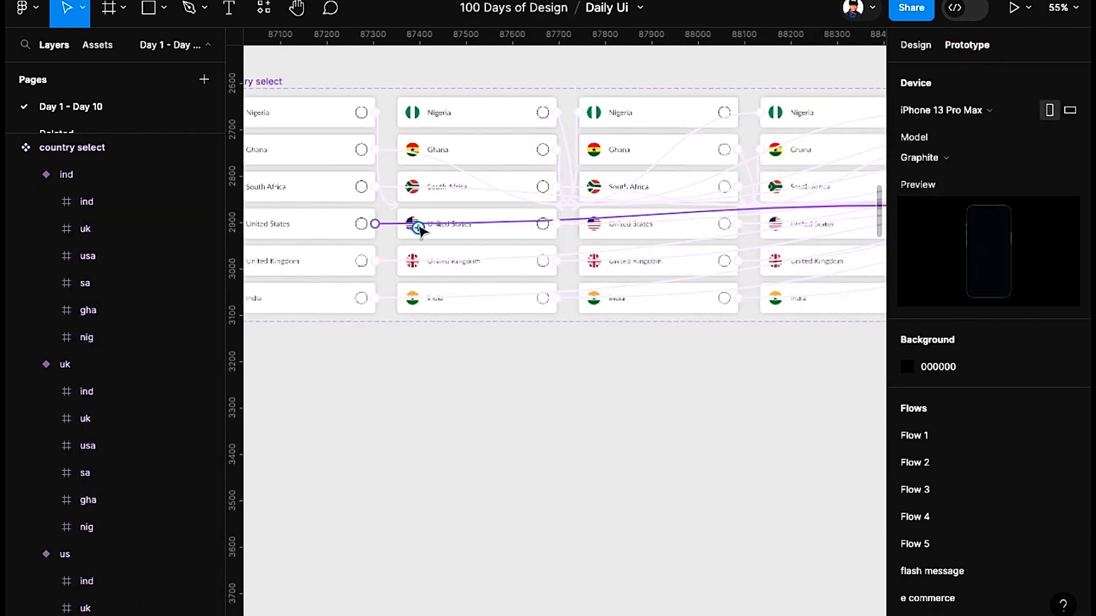
drag(692, 410, 409, 416)
drag(726, 408, 491, 411)
scroll(508, 408, down, 1)
drag(678, 396, 457, 403)
scroll(514, 385, down, 3)
drag(701, 401, 545, 396)
drag(416, 137, 803, 93)
drag(414, 136, 770, 202)
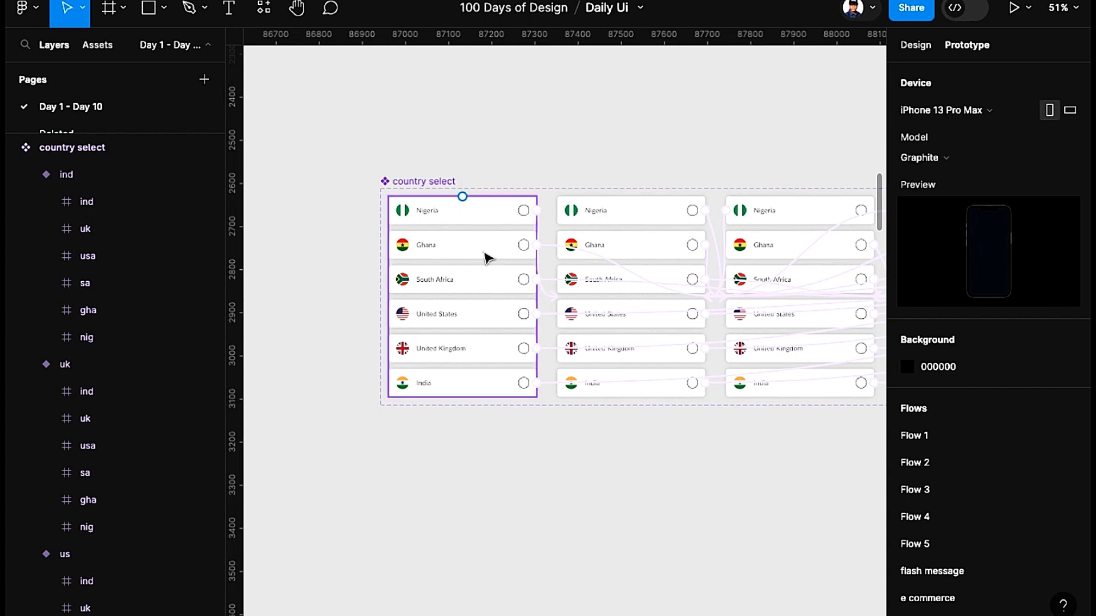
click(573, 324)
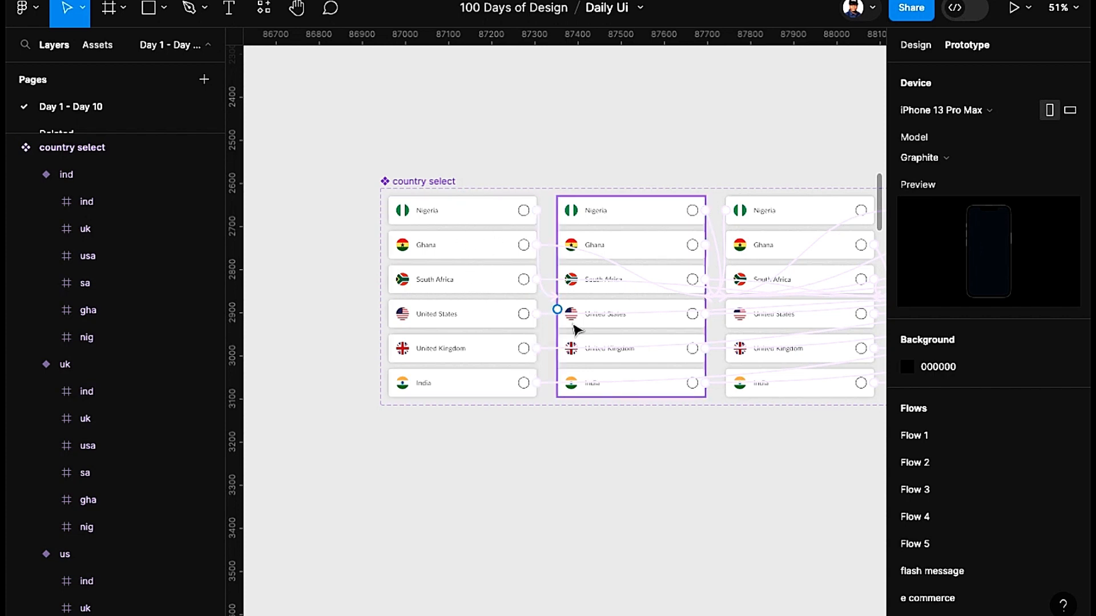
scroll(628, 302, right, 3)
click(674, 271)
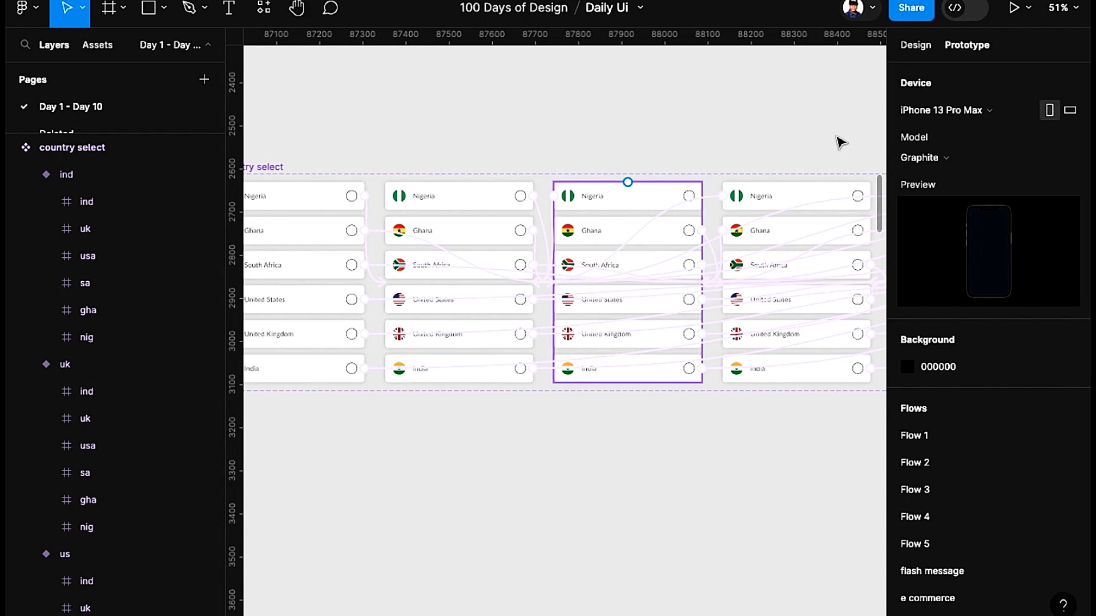
click(916, 44)
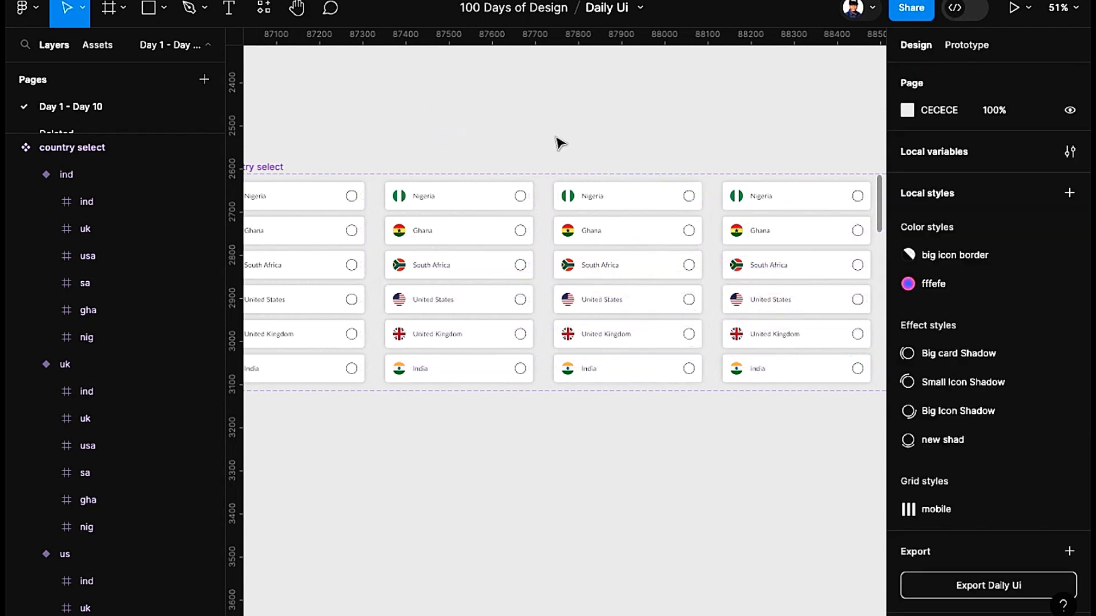
Step: Examine the two states of the radio component and compare them with the radios in the country select variants
scroll(501, 131, down, 6)
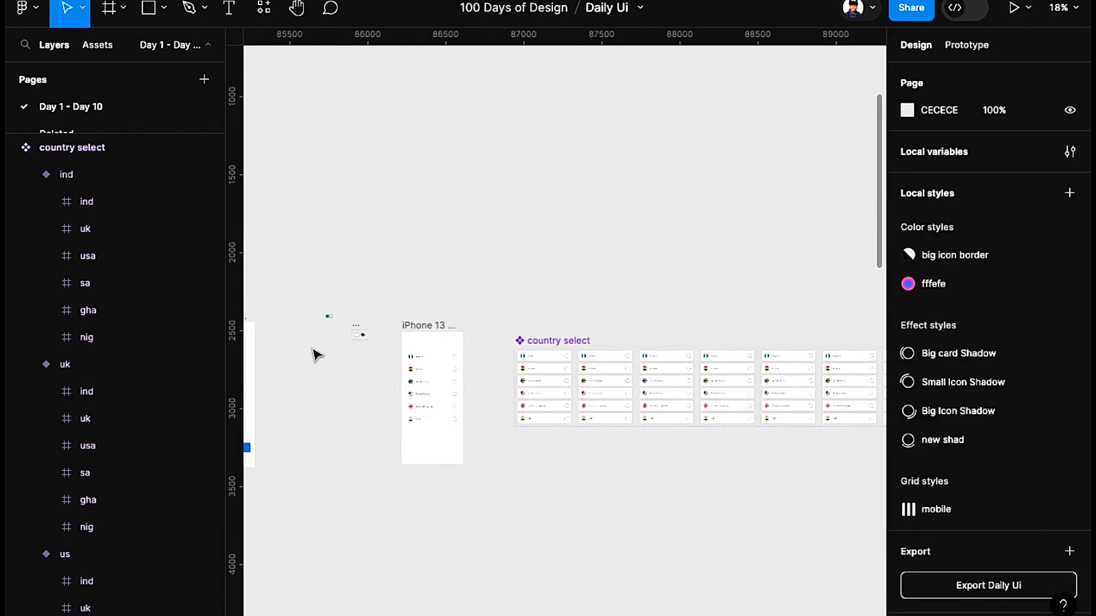
scroll(319, 350, up, 6)
scroll(391, 308, up, 3)
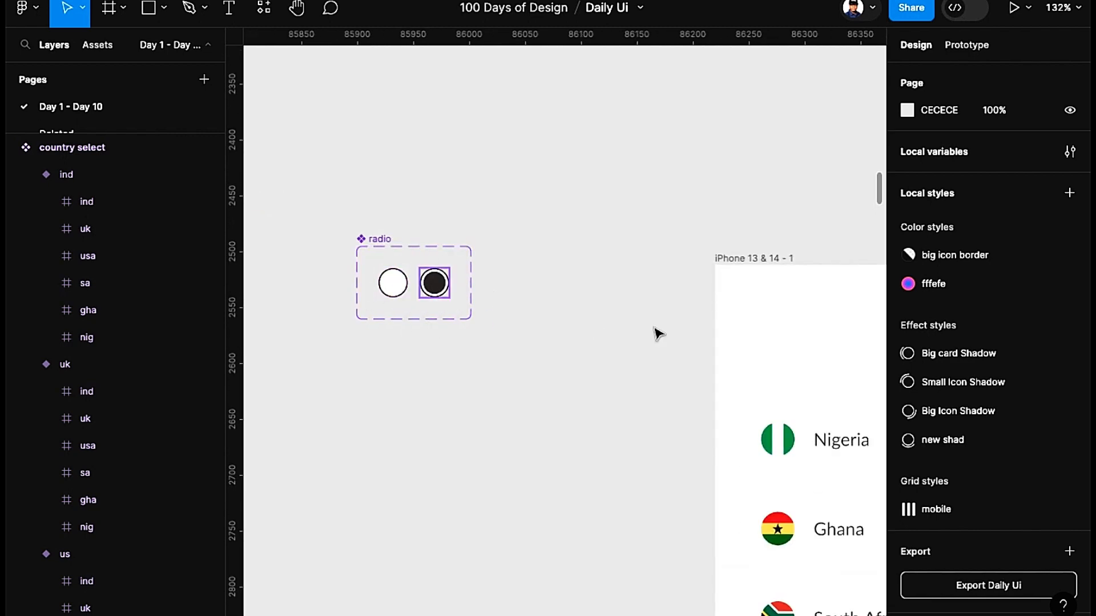
scroll(596, 332, right, 5)
scroll(452, 324, down, 4)
scroll(580, 333, right, 6)
scroll(514, 309, right, 5)
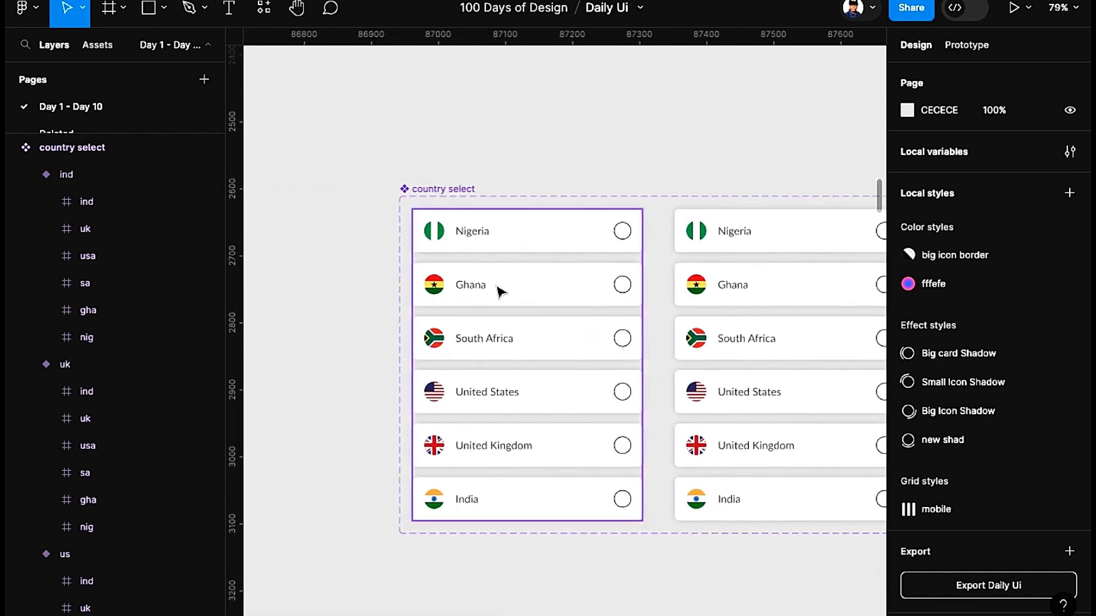
scroll(513, 291, right, 3)
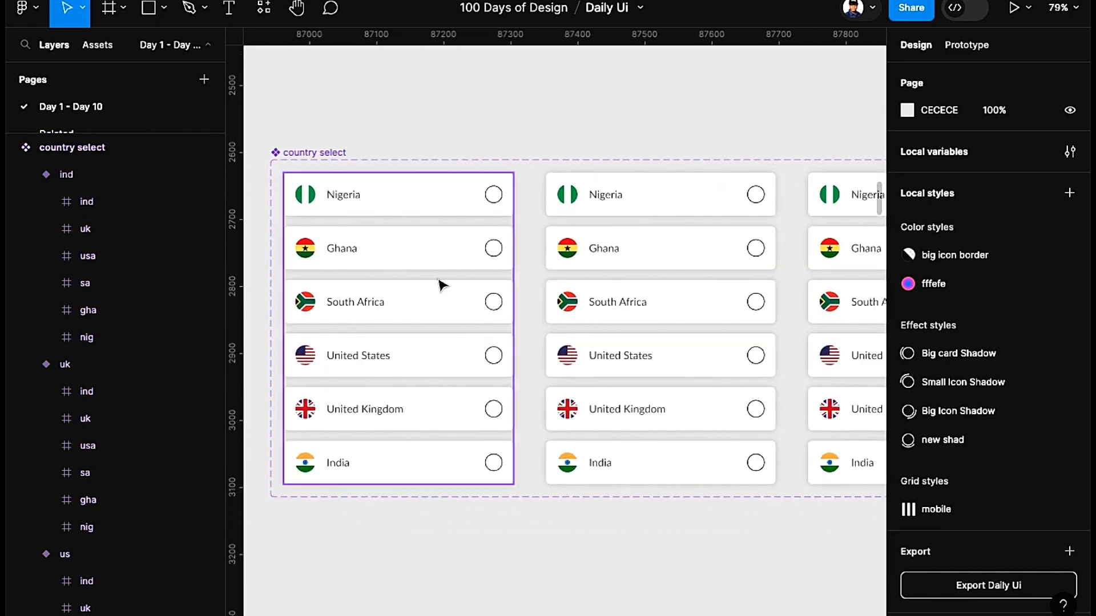
drag(487, 278, 395, 224)
scroll(484, 255, down, 3)
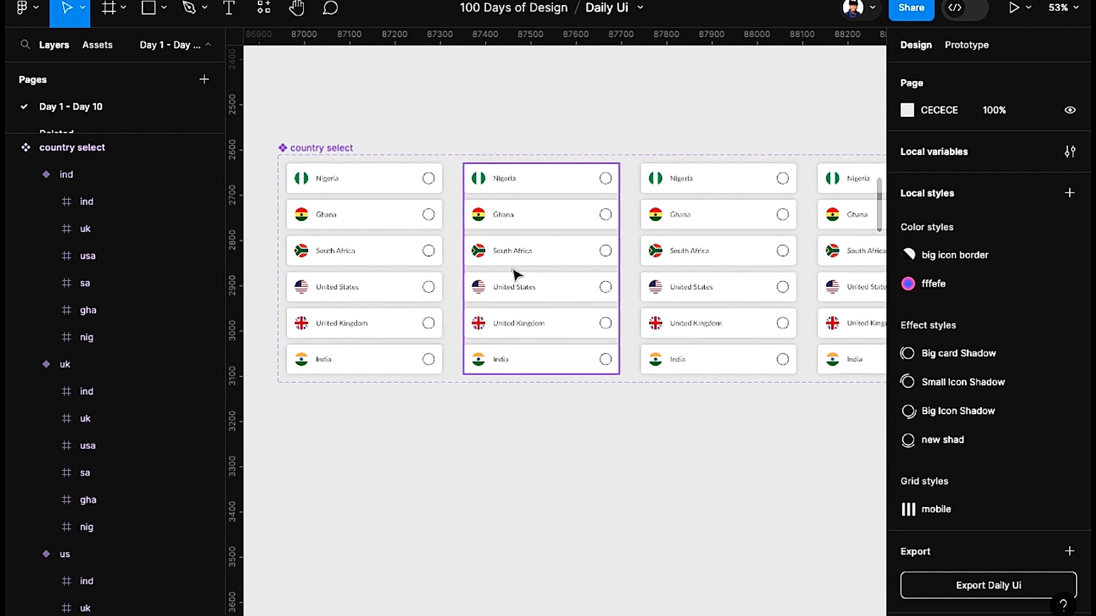
drag(516, 272, 429, 254)
scroll(434, 258, down, 3)
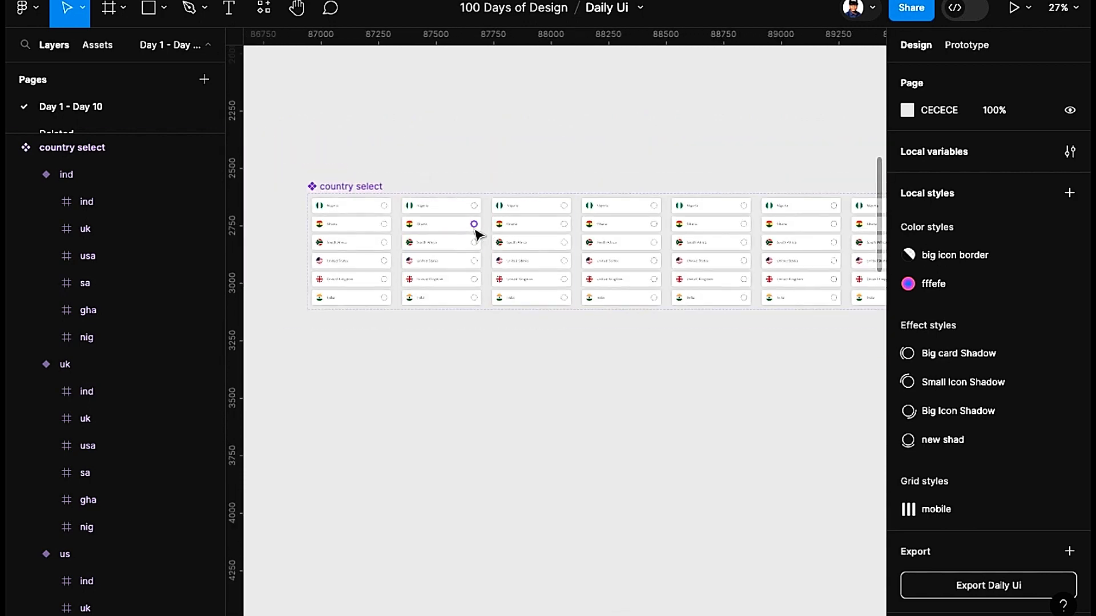
Step: Switch the matching country's radio in each of the nig, gh, sa, us, uk and ind variants to the disabled variant
key(super)
super+click(474, 227)
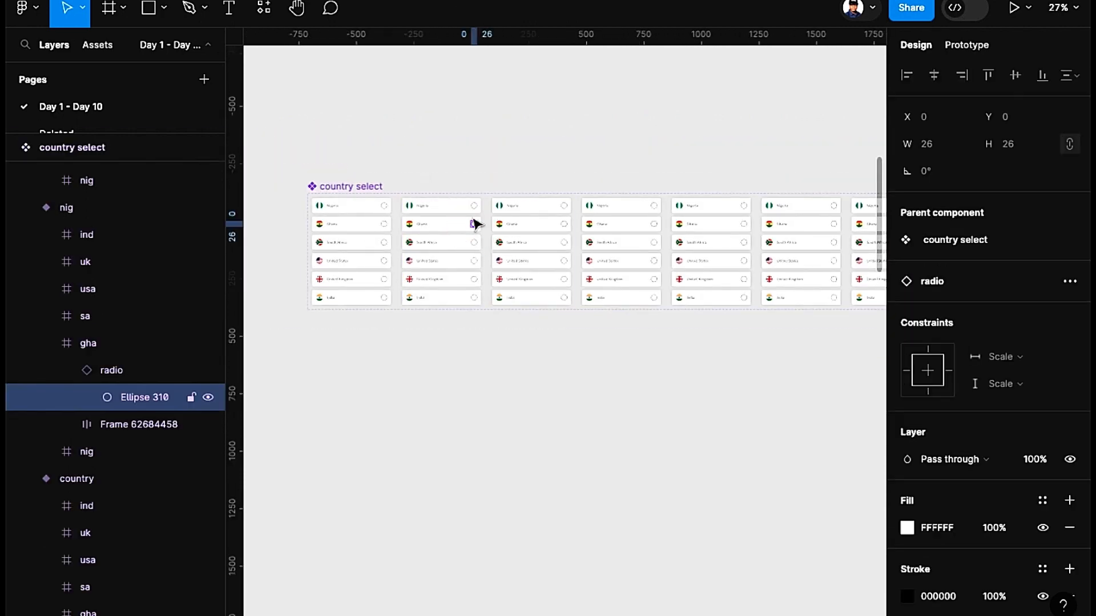
super+click(474, 205)
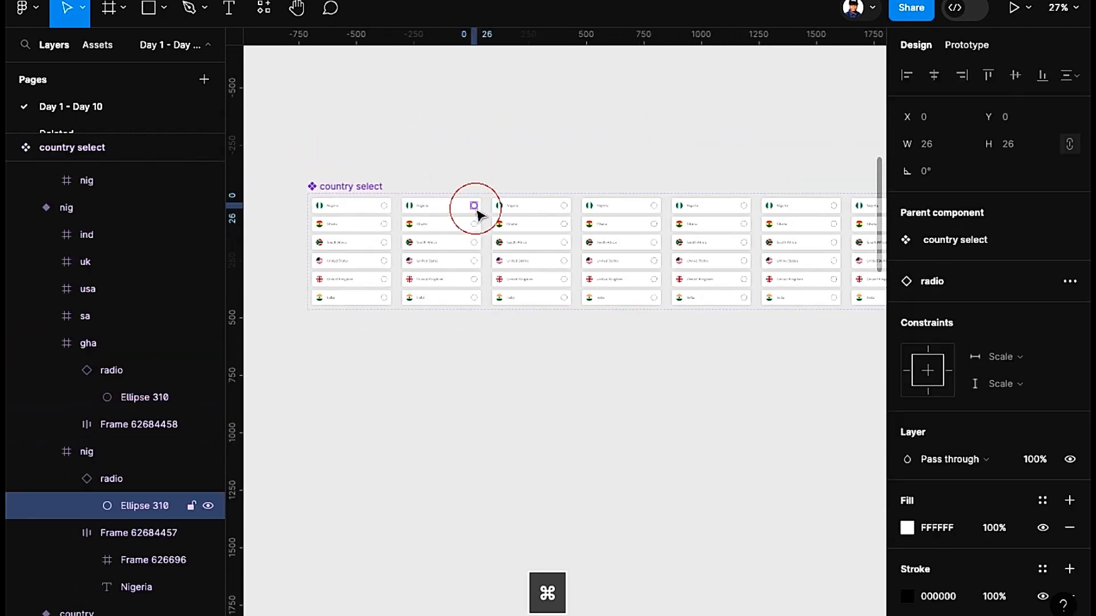
shift+super+click(564, 228)
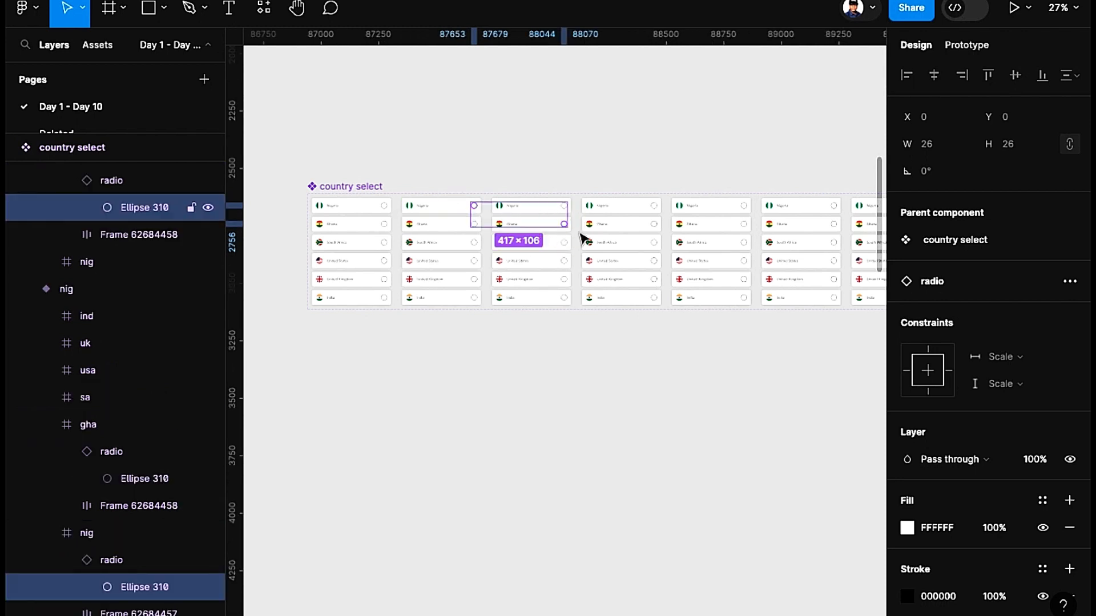
shift+super+click(653, 243)
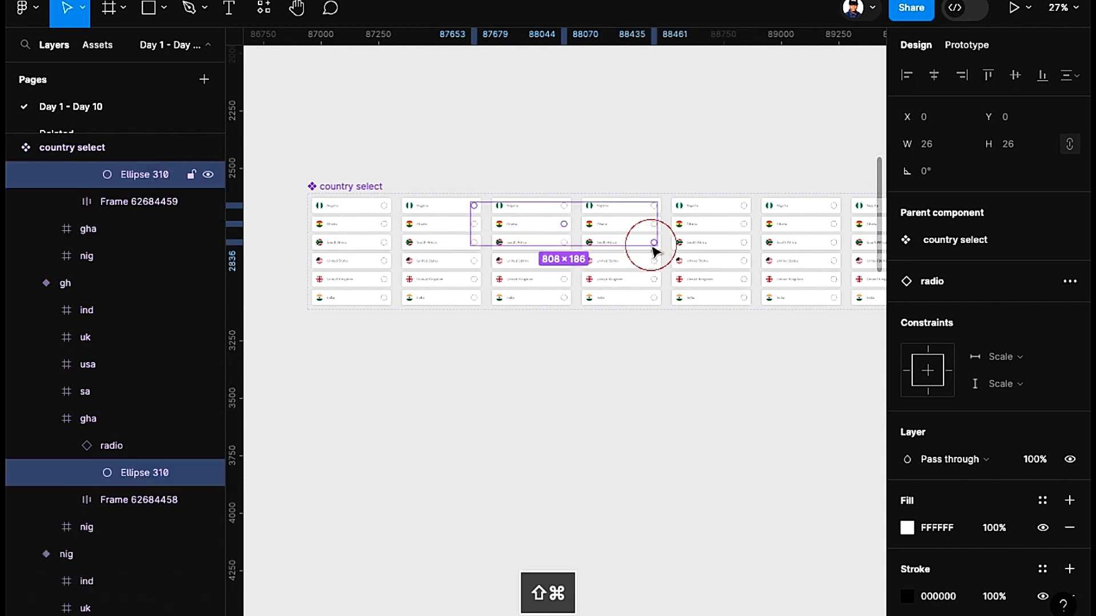
shift+super+click(743, 261)
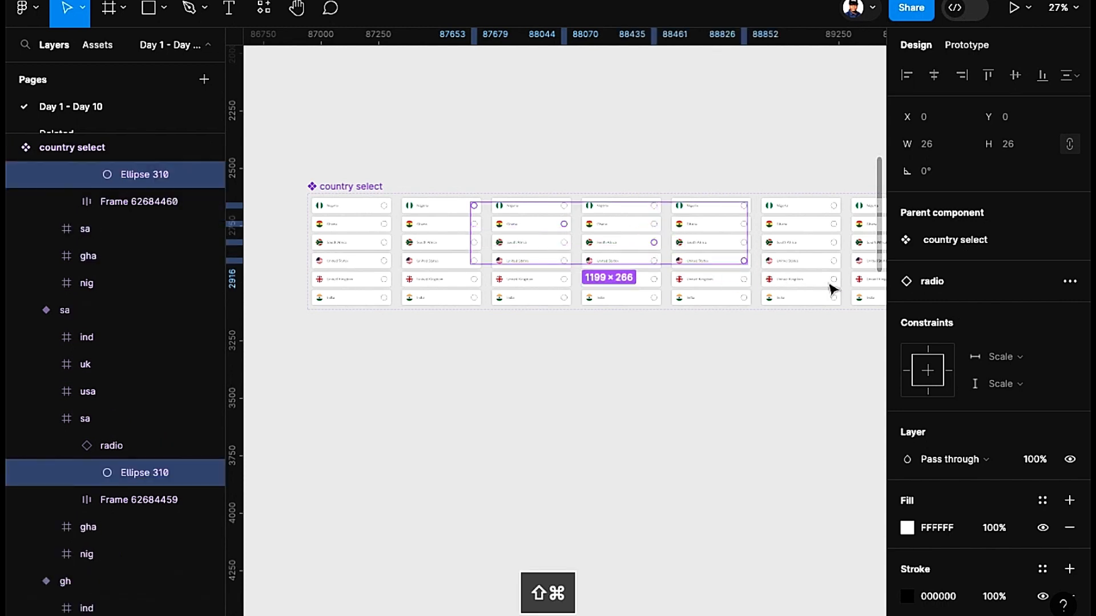
shift+super+click(833, 280)
scroll(742, 374, right, 5)
shift+super+click(792, 298)
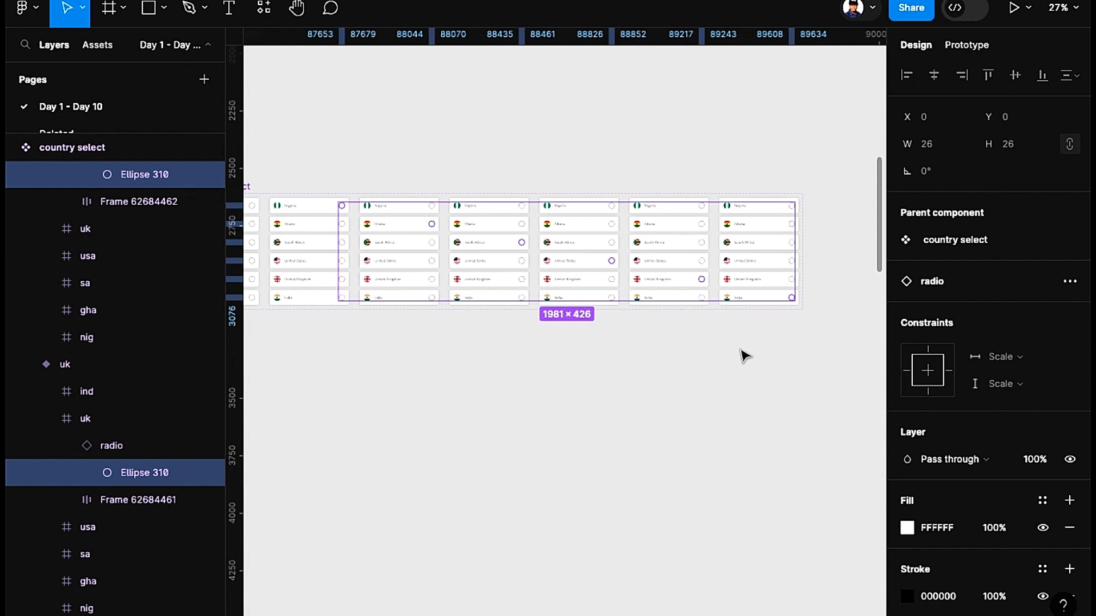
key(backslash)
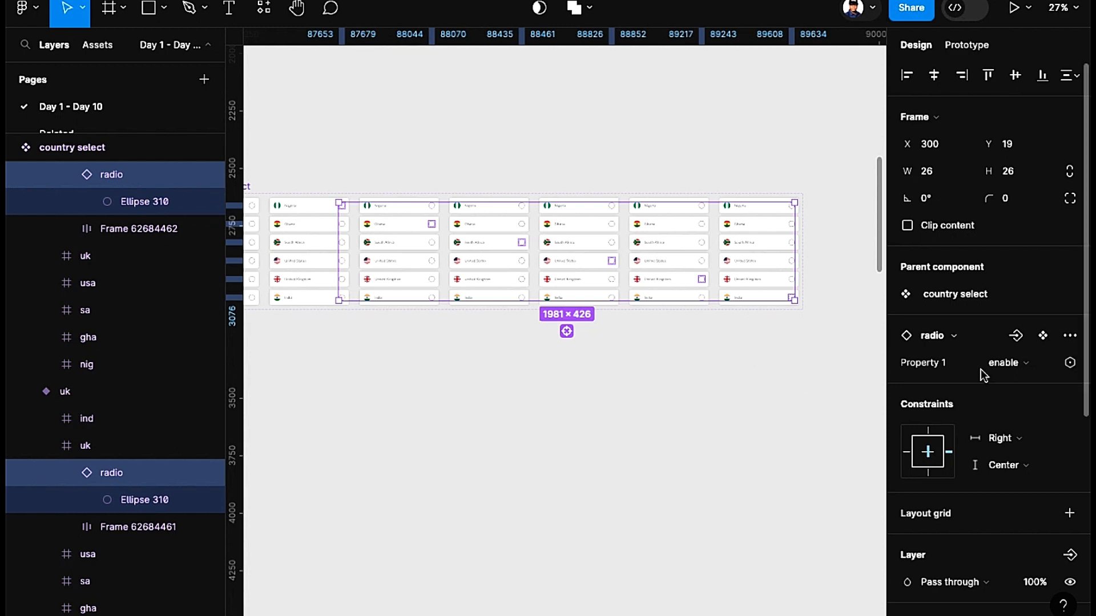
click(1044, 368)
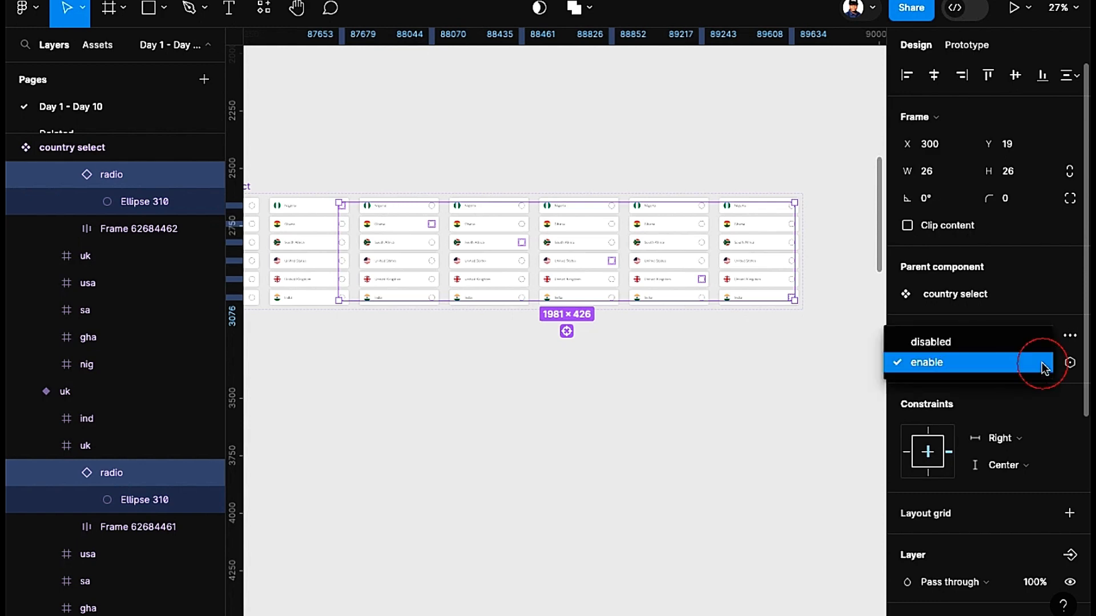
click(948, 343)
click(537, 377)
Step: Check the radio states across all variants of the country select component set
scroll(350, 249, up, 3)
scroll(350, 250, up, 3)
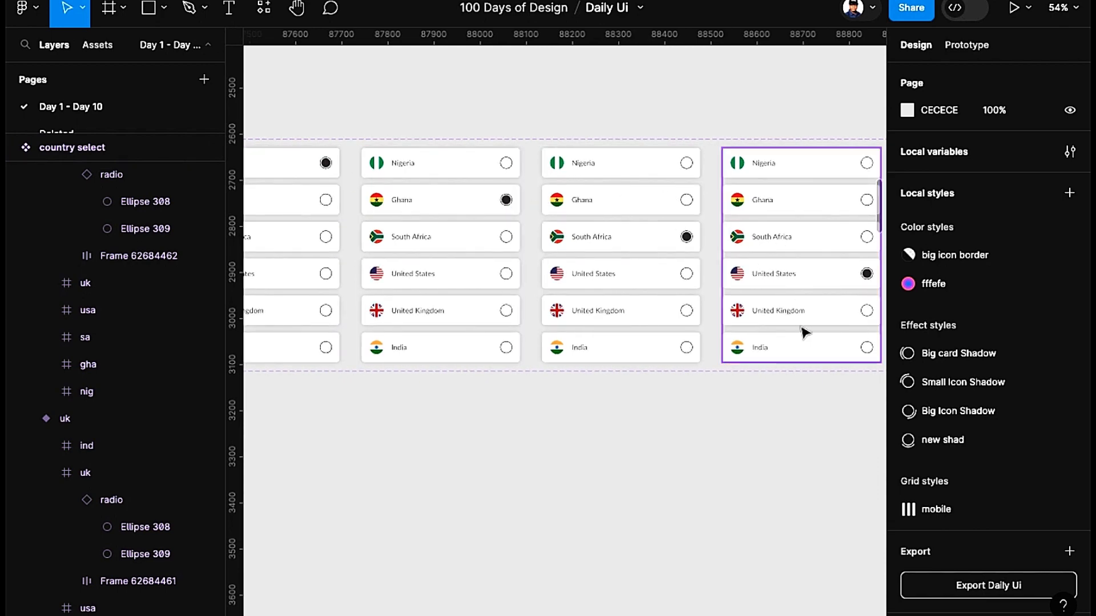
drag(802, 331, 553, 350)
drag(613, 306, 397, 305)
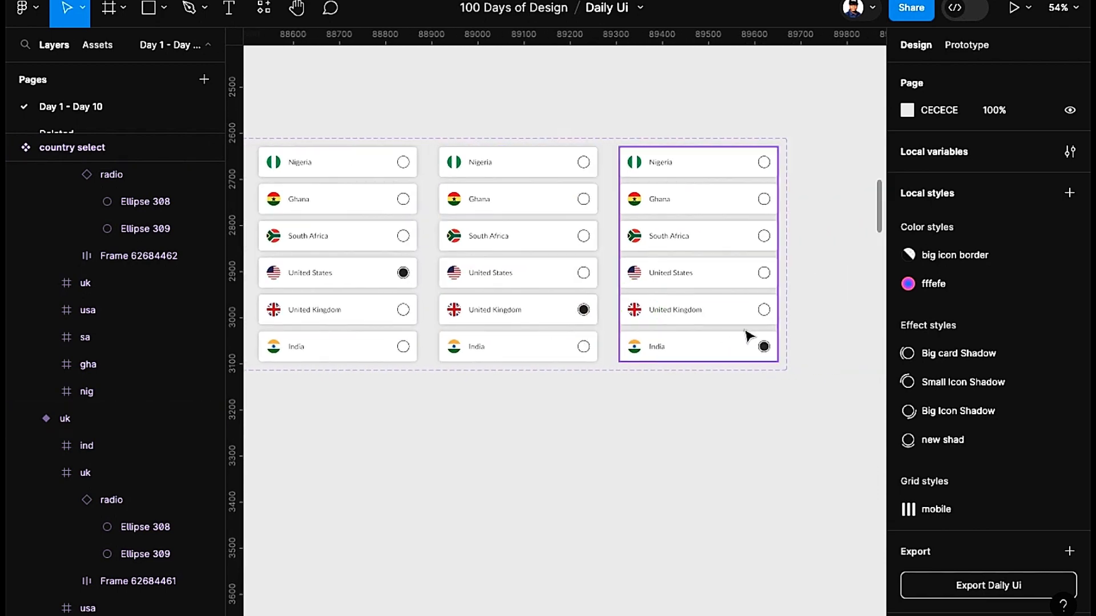
drag(460, 281, 761, 321)
scroll(643, 307, down, 4)
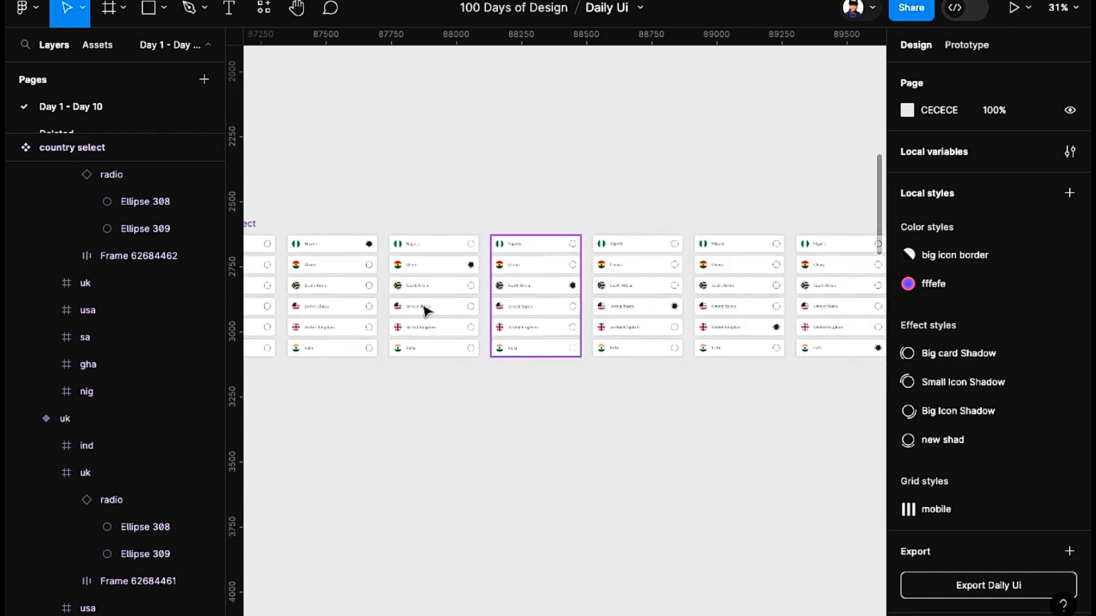
Step: Rename the empty-circle variant of the radio component set to disable
drag(425, 310, 731, 304)
drag(480, 195, 533, 298)
drag(438, 242, 654, 267)
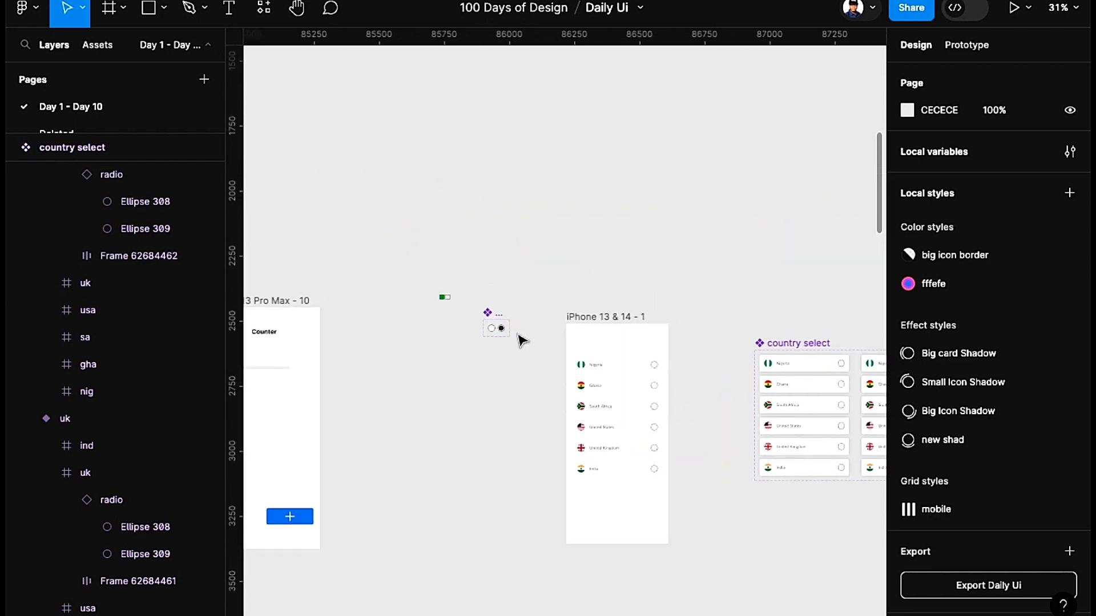
scroll(520, 335, up, 8)
scroll(526, 341, up, 4)
scroll(624, 335, left, 2)
click(492, 311)
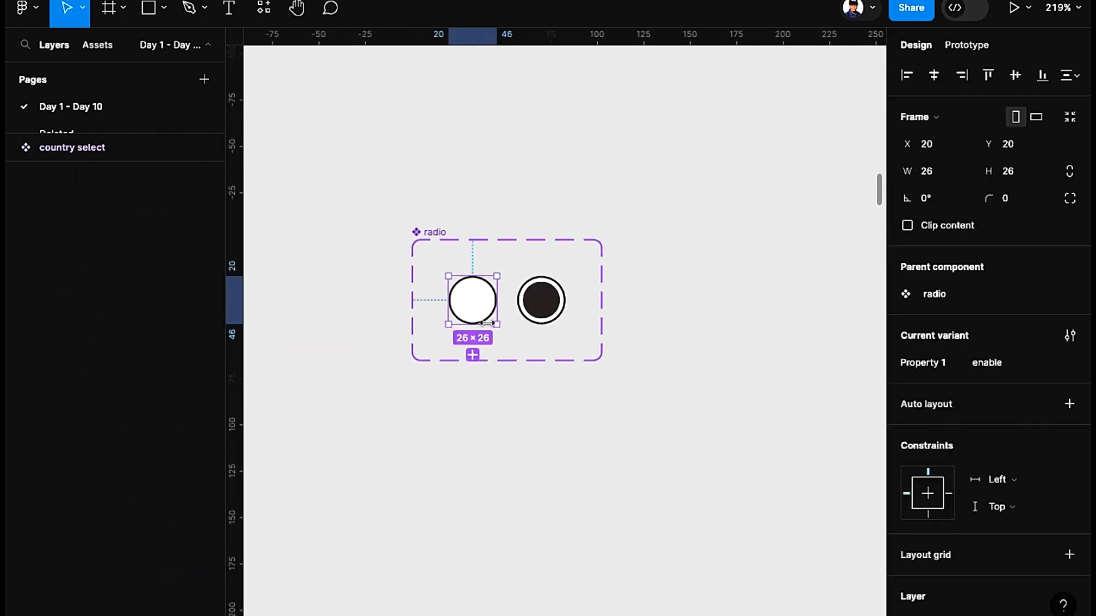
click(999, 365)
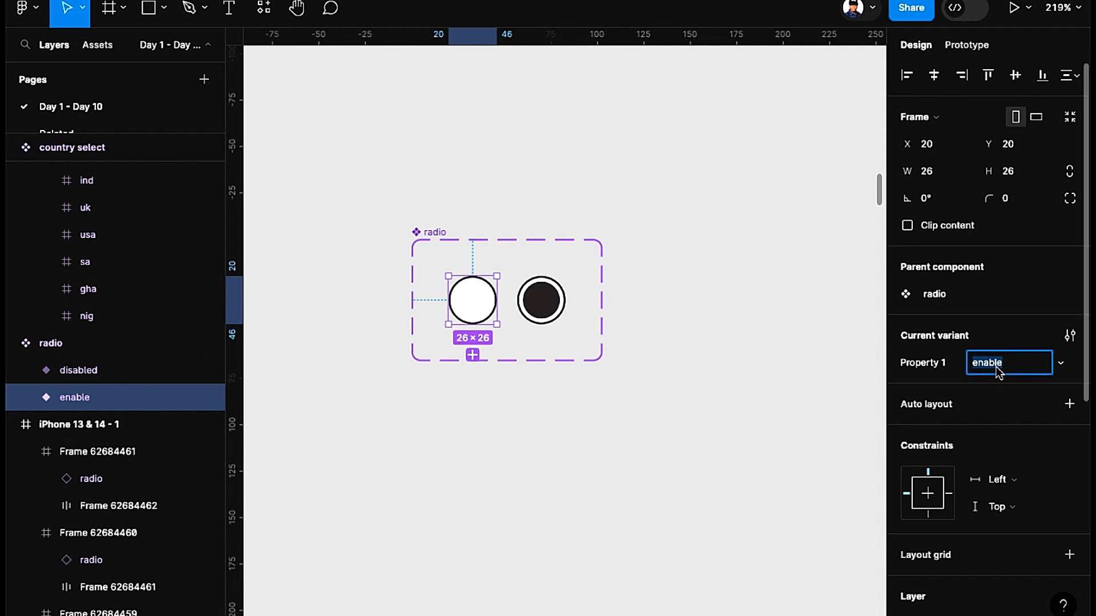
text(disabled)
Step: Rename the filled-circle variant of the radio component set to enabled
click(544, 303)
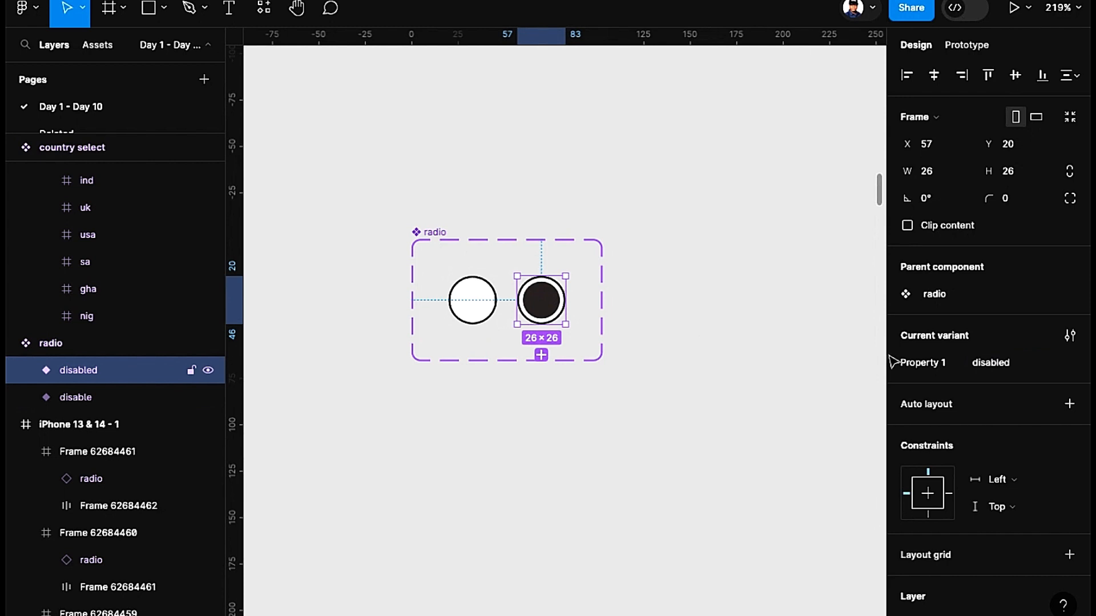
click(1004, 365)
text(eba)
key(BackSpace)
key(BackSpace)
text(nabled)
key(Return)
Step: Check which radio variant the Nigeria row uses in the country select variants, comparing the filled radio with an empty one
drag(600, 314, 512, 241)
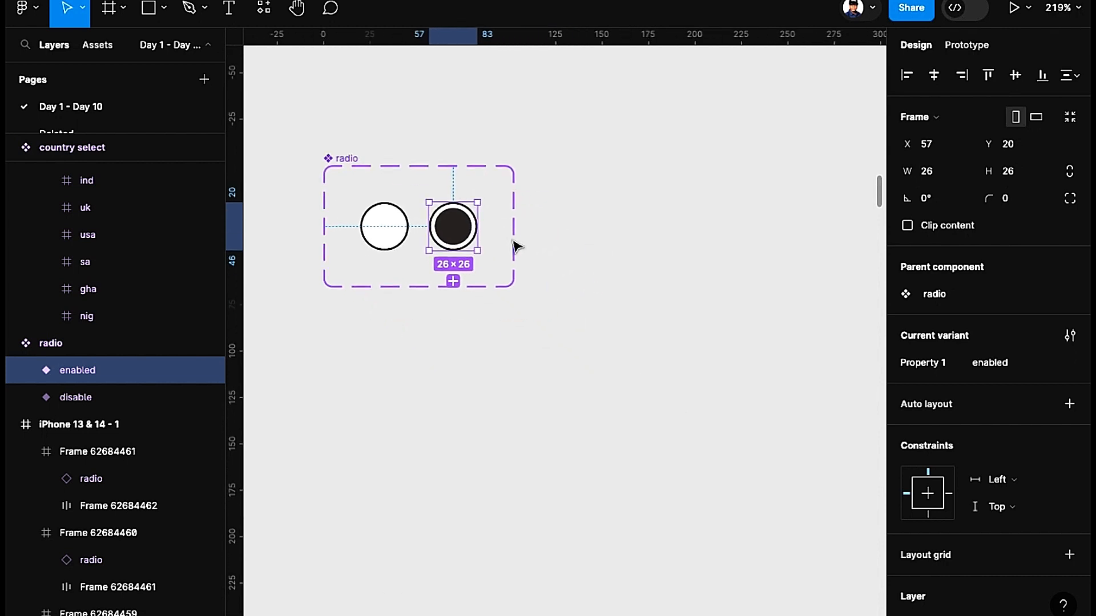
scroll(513, 242, down, 5)
drag(657, 318, 453, 229)
drag(714, 262, 407, 232)
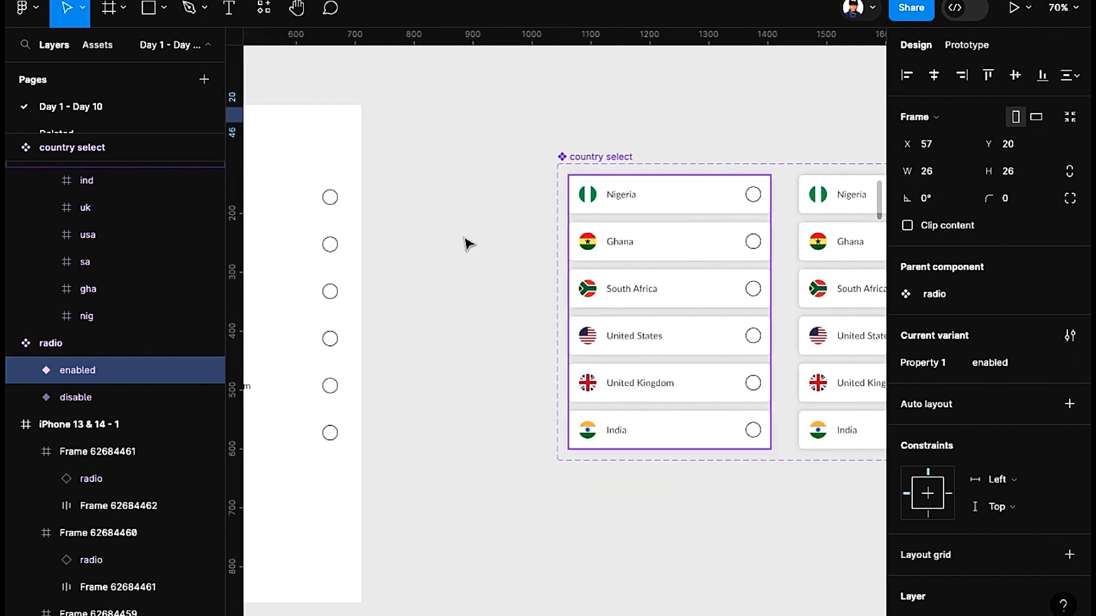
scroll(485, 245, down, 5)
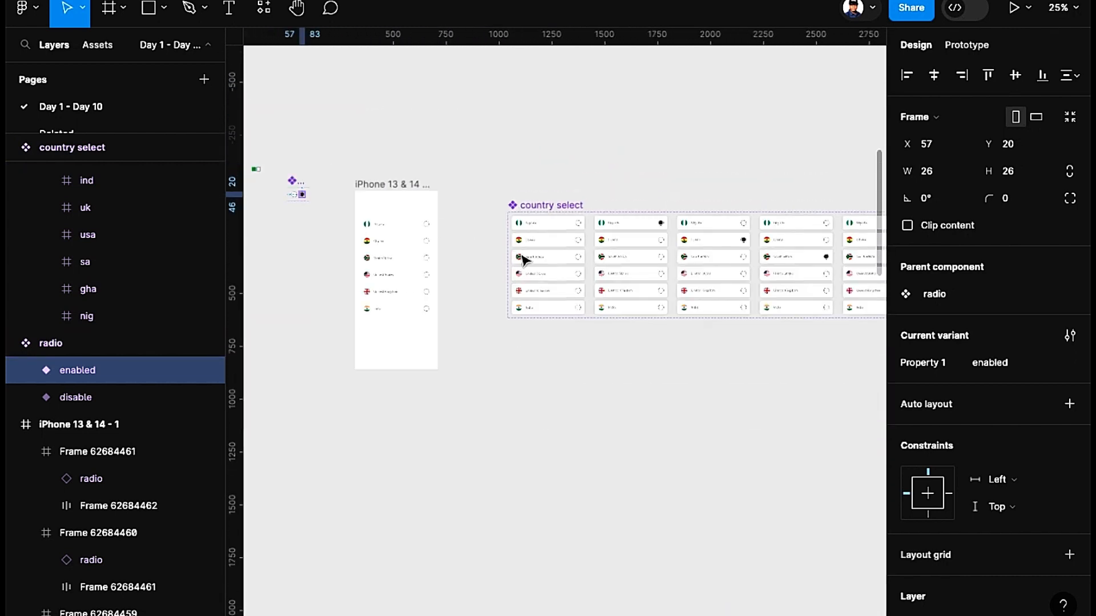
drag(596, 262, 516, 243)
scroll(513, 243, up, 4)
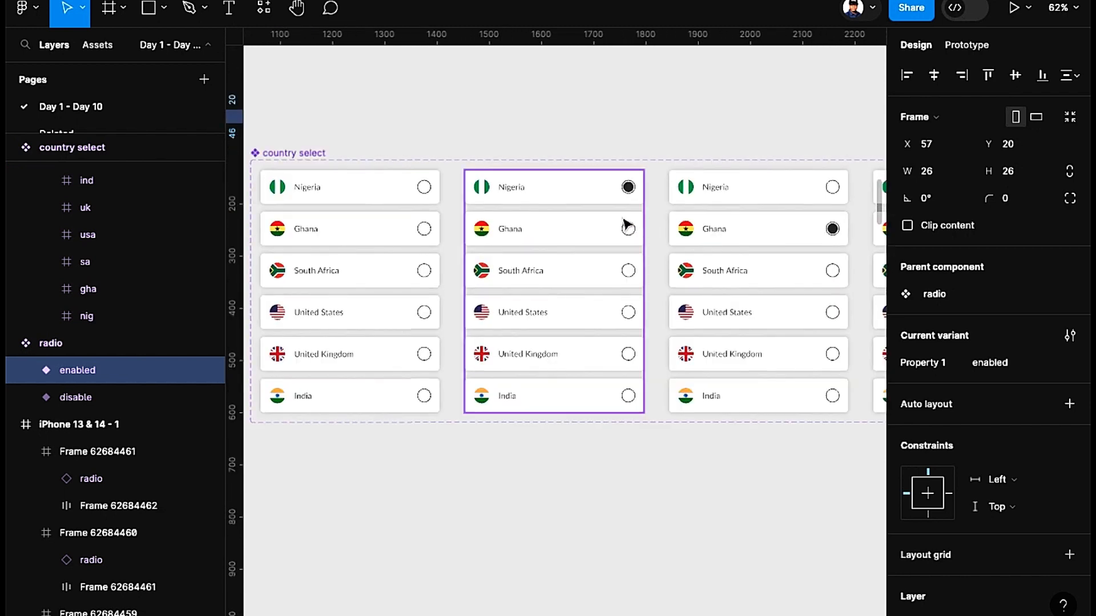
click(628, 189)
double_click(628, 188)
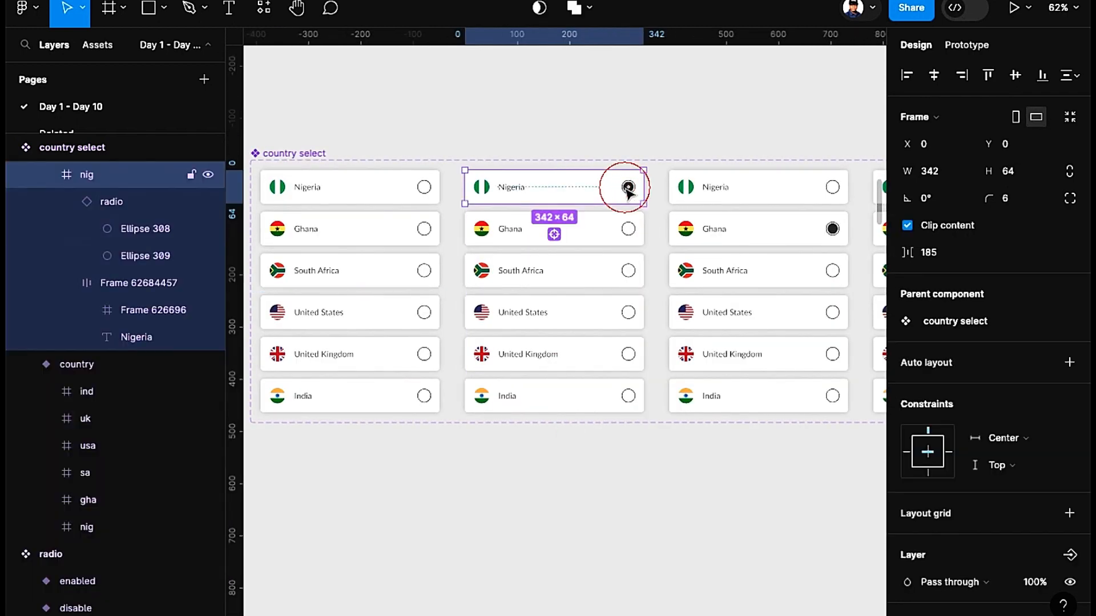
double_click(628, 189)
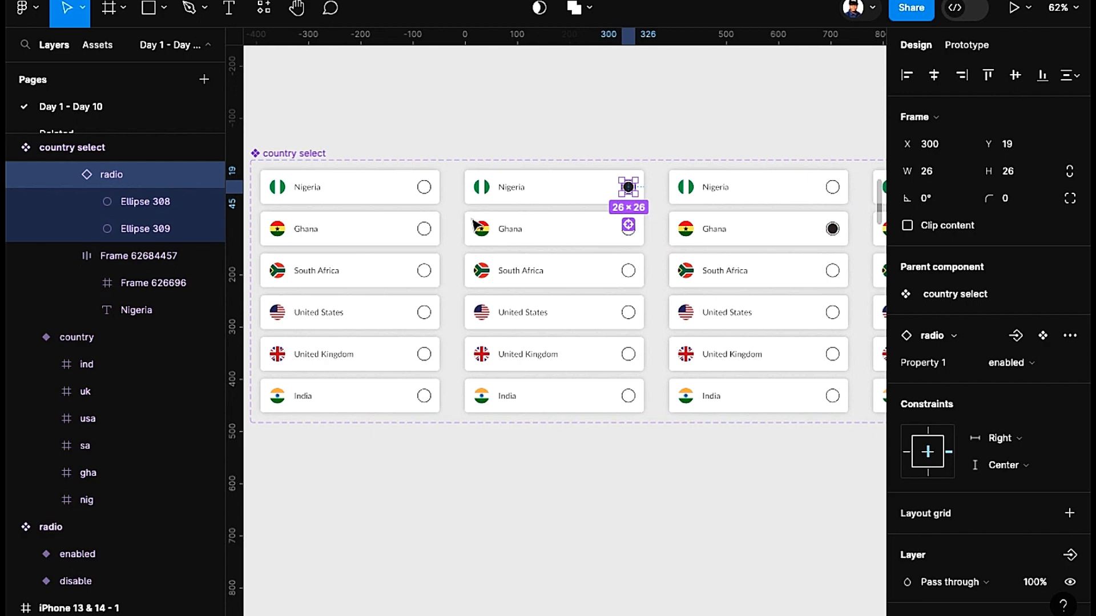
click(423, 191)
click(424, 190)
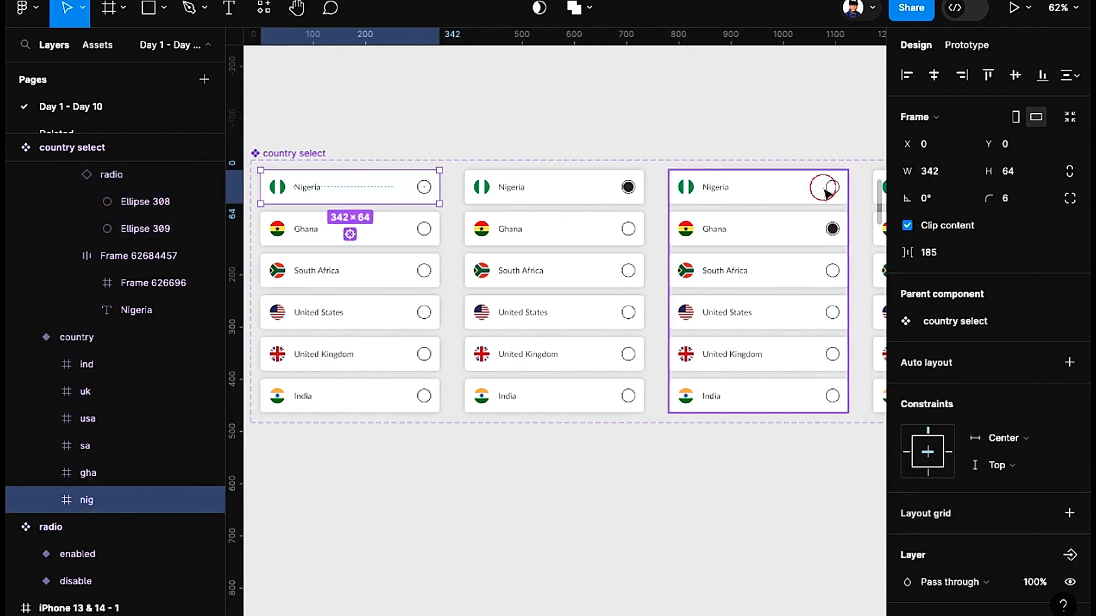
double_click(830, 191)
double_click(830, 191)
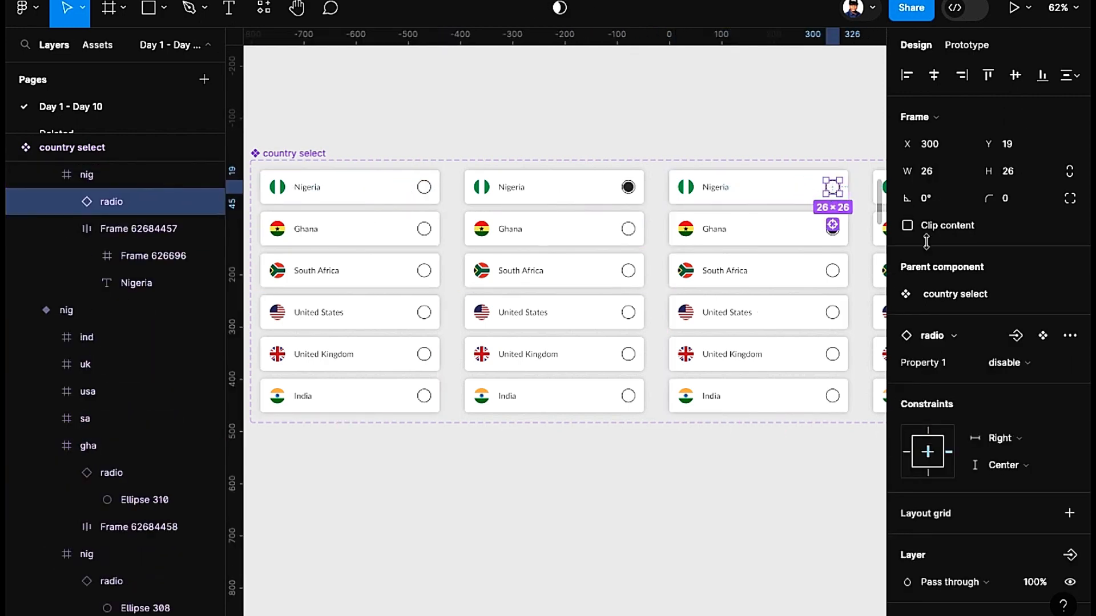
scroll(499, 129, down, 3)
mouse_move(527, 130)
mouse_down()
mouse_move(499, 130)
mouse_move(528, 114)
mouse_up()
click(506, 114)
click(540, 115)
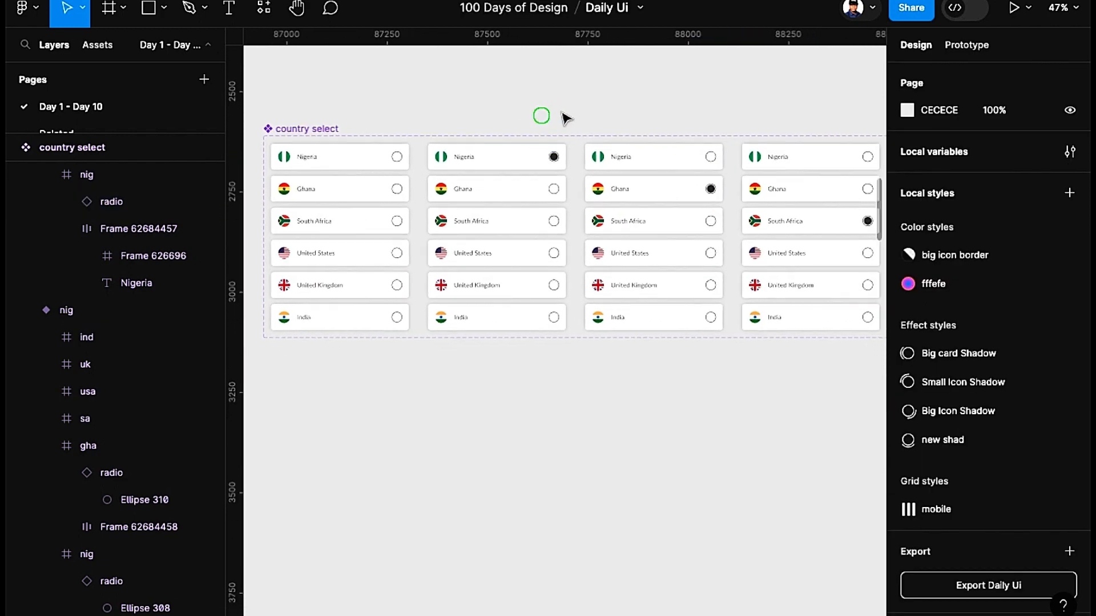
Step: Delete all the country rows inside the iPhone 13 & 14 - 1 frame
scroll(660, 108, down, 5)
scroll(665, 107, up, 2)
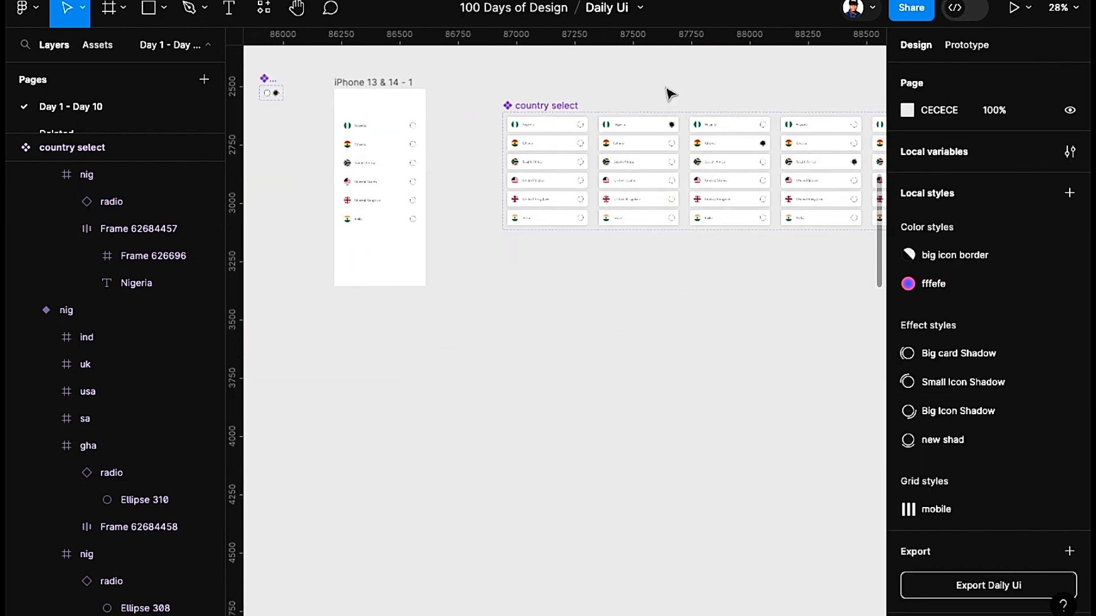
drag(390, 101, 400, 239)
key(BackSpace)
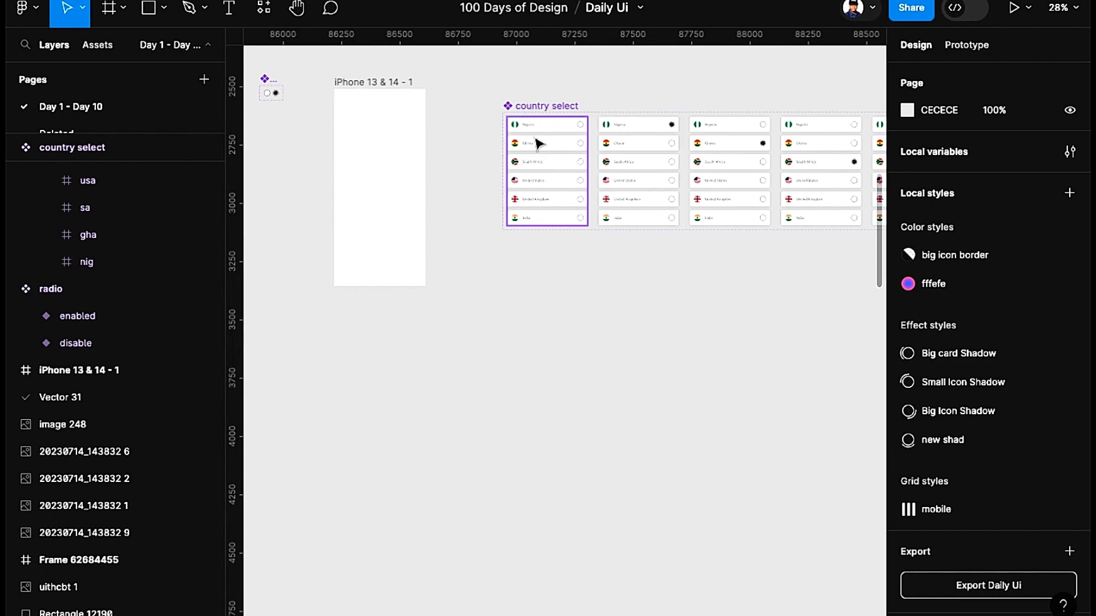
Step: Copy the default country variant into the iPhone 13 & 14 - 1 frame as an instance and position it at X 20, Y 190
click(545, 150)
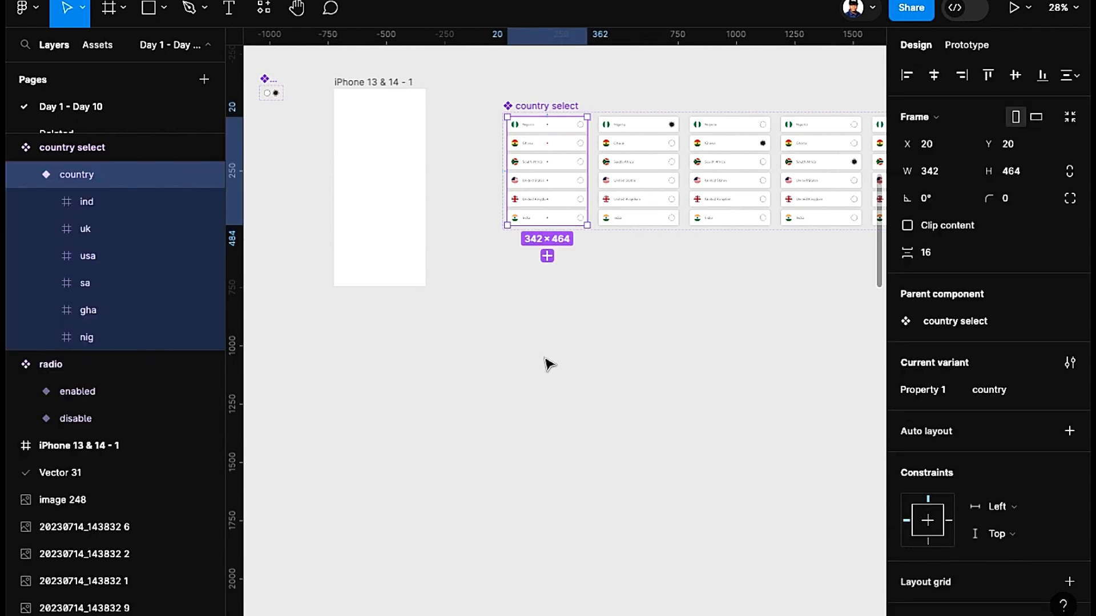
key(super+c)
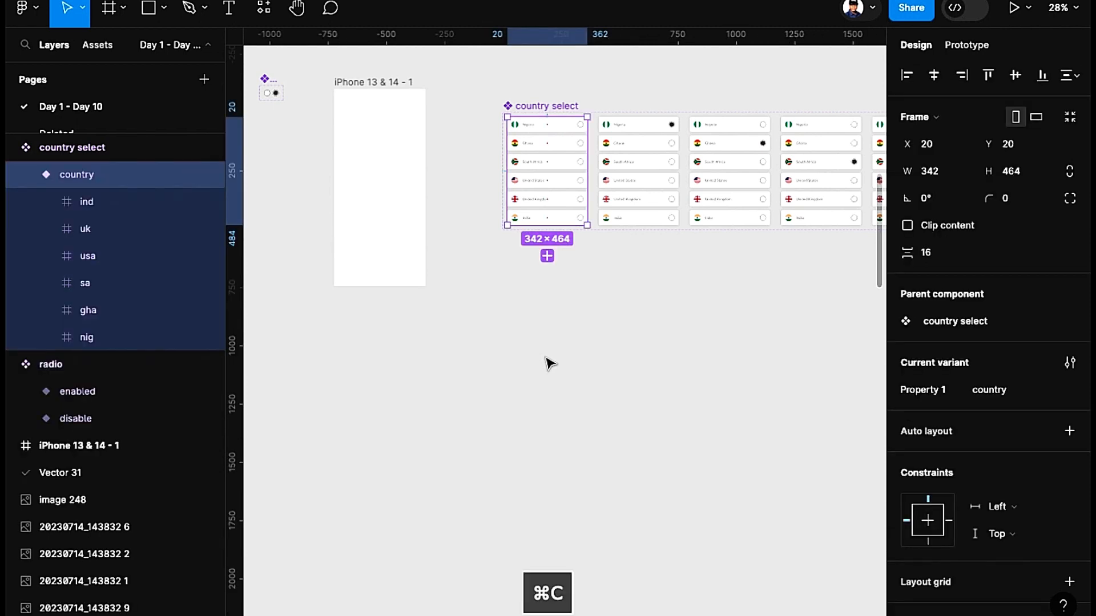
click(344, 82)
key(super+v)
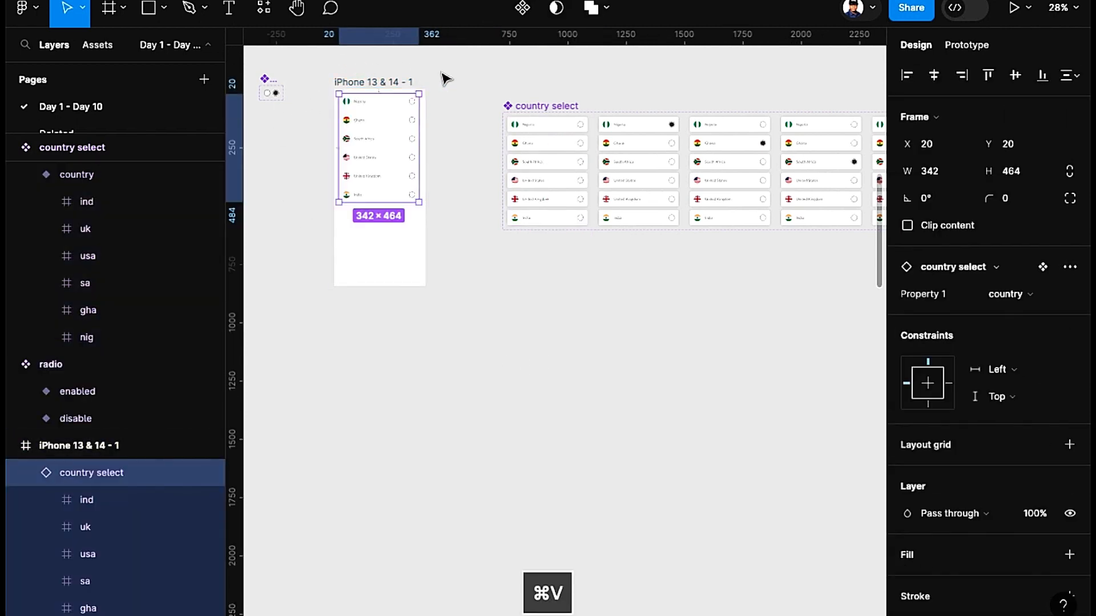
drag(379, 133, 386, 166)
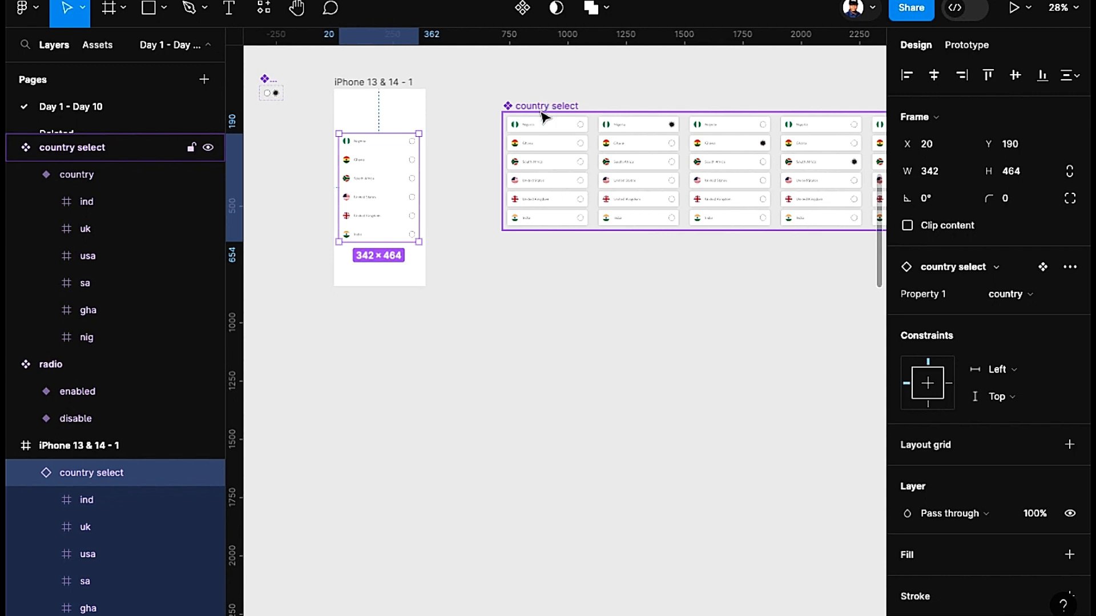
click(552, 184)
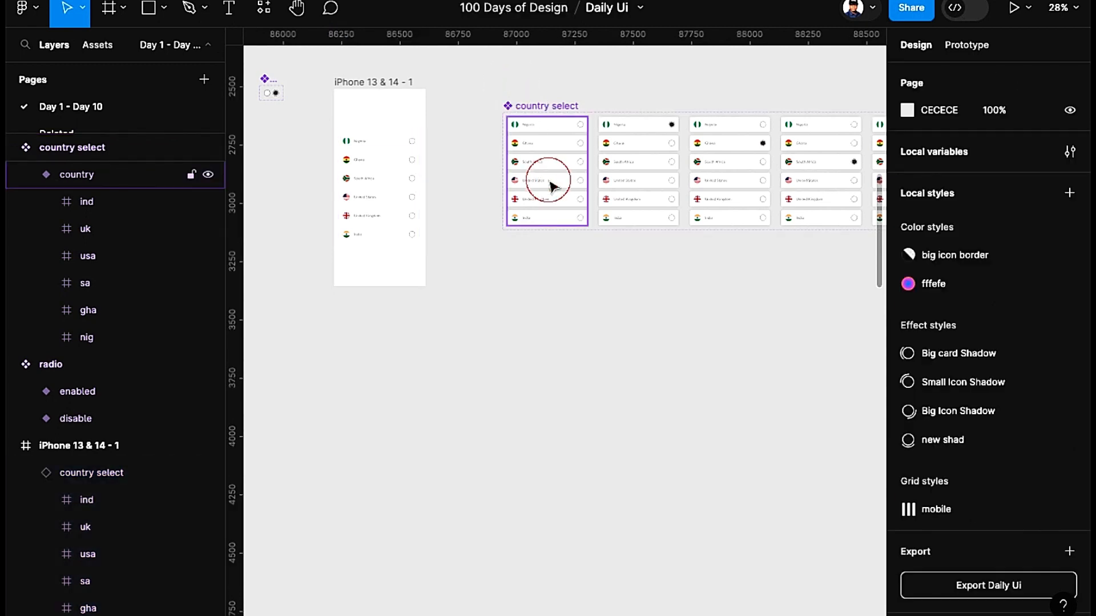
click(553, 184)
right_click(545, 161)
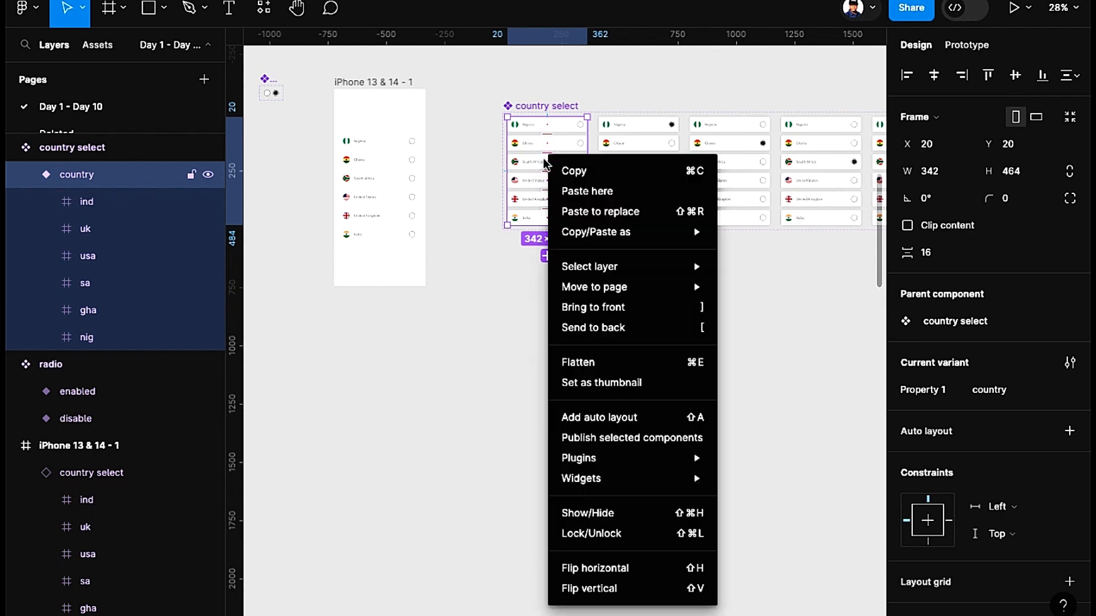
click(520, 81)
click(636, 139)
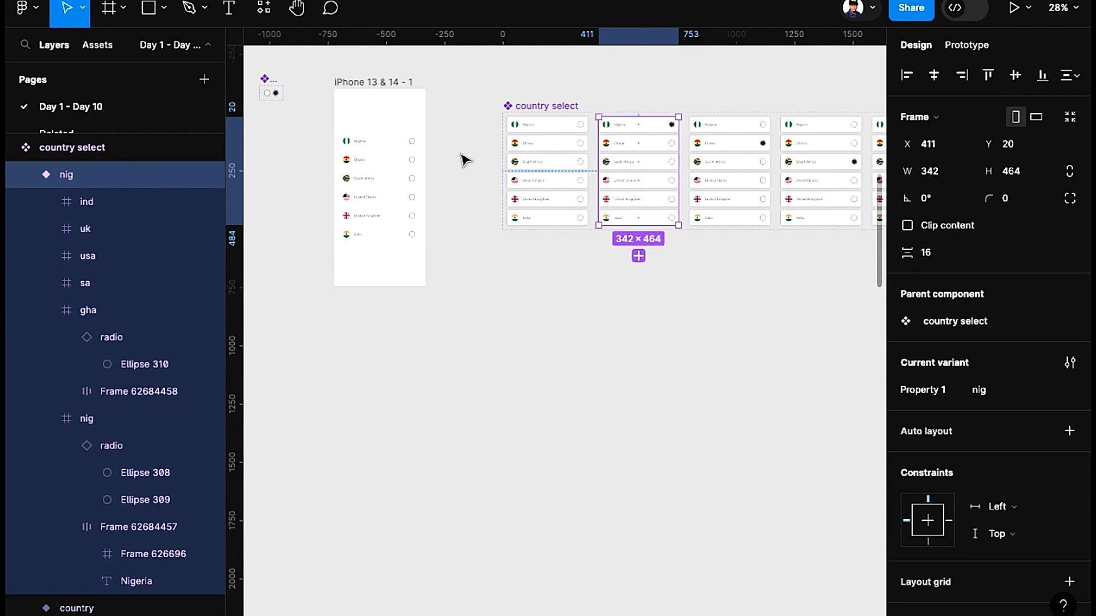
Step: Add the heading text "Select Country" above the country list in the iPhone 13 & 14 - 1 frame, at about X 42, Y 64
scroll(340, 100, up, 3)
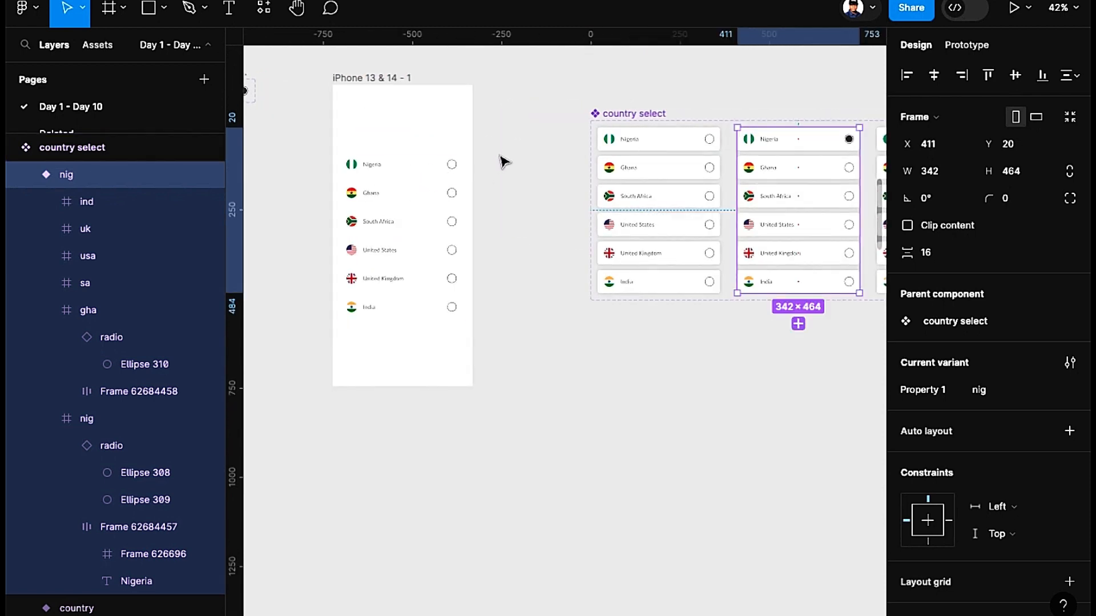
scroll(499, 159, up, 2)
scroll(498, 159, left, 1)
click(440, 175)
scroll(447, 251, up, 2)
scroll(326, 159, left, 3)
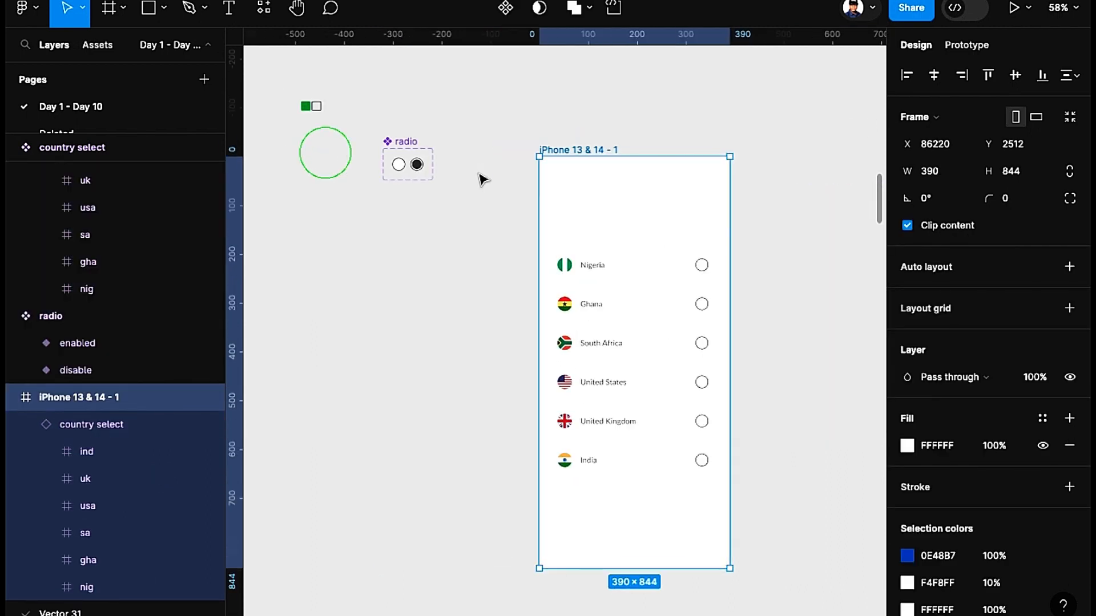
click(231, 6)
click(560, 189)
text(Select )
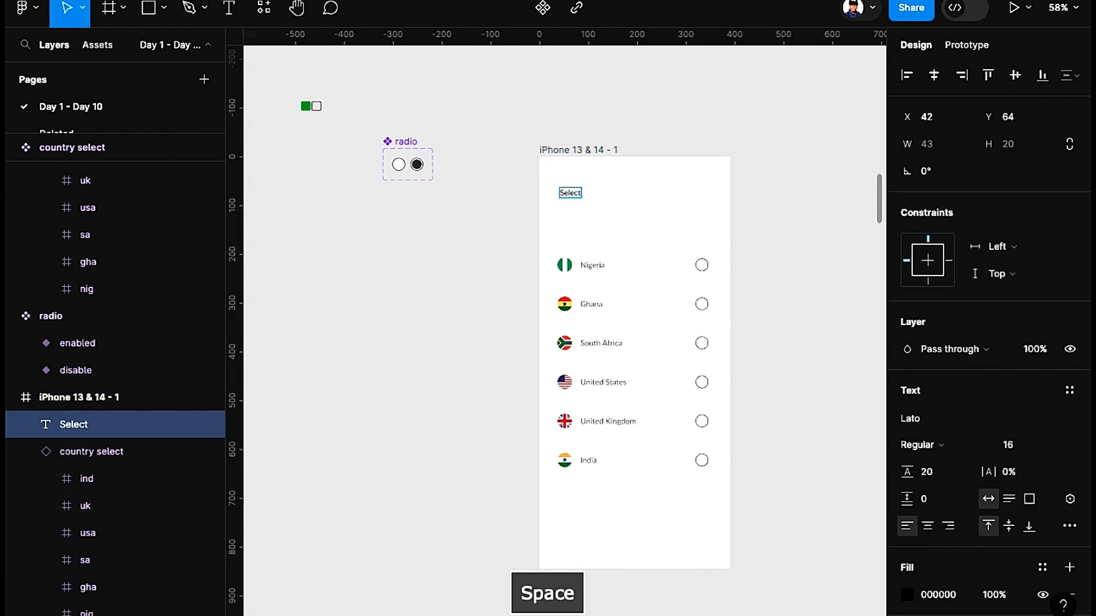
text(Country)
key(Escape)
Step: Set the Select Country heading to font size 24 and ExtraBold weight
scroll(608, 202, up, 5)
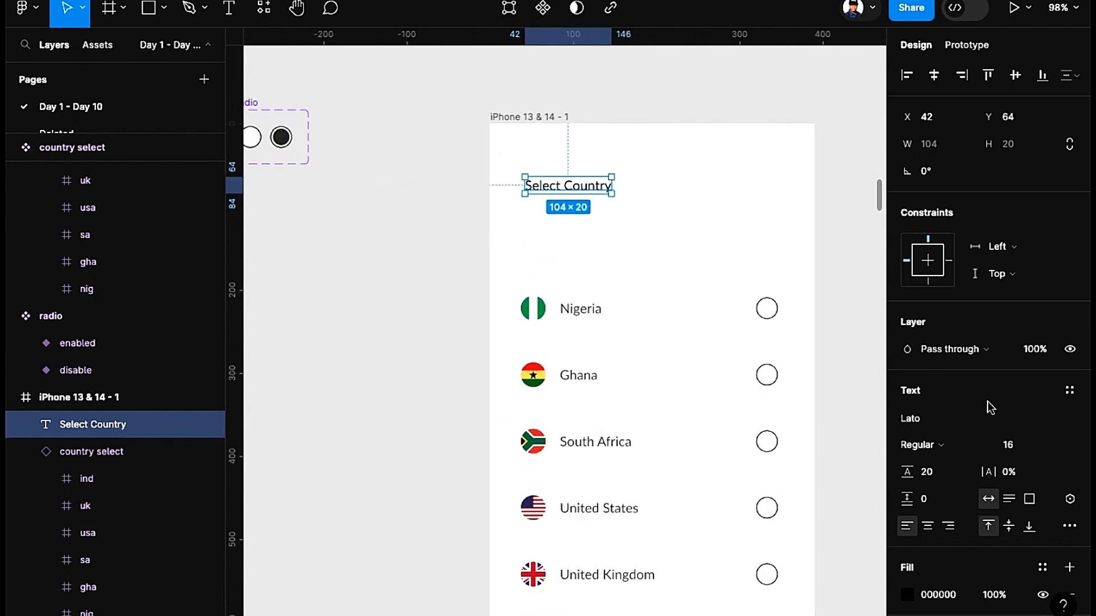
click(1042, 446)
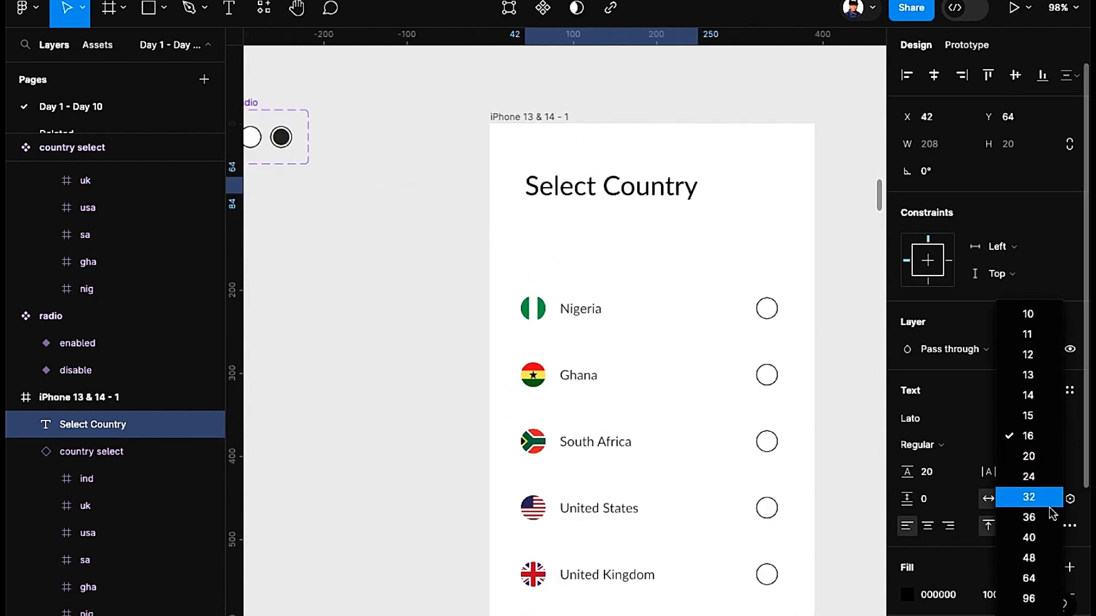
click(1039, 471)
scroll(677, 238, up, 1)
drag(677, 238, 609, 240)
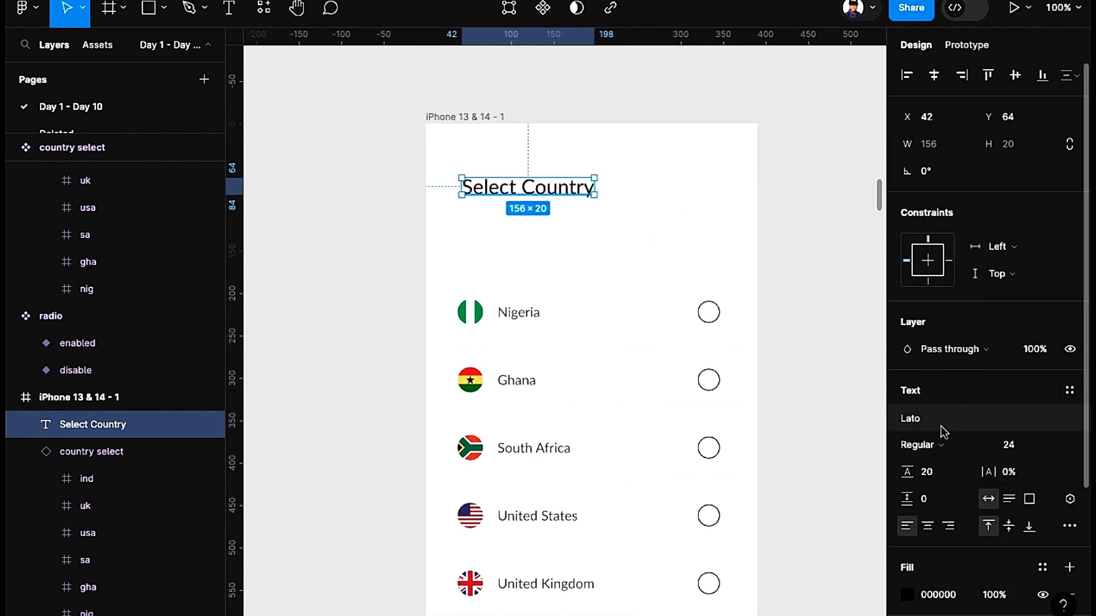
click(939, 445)
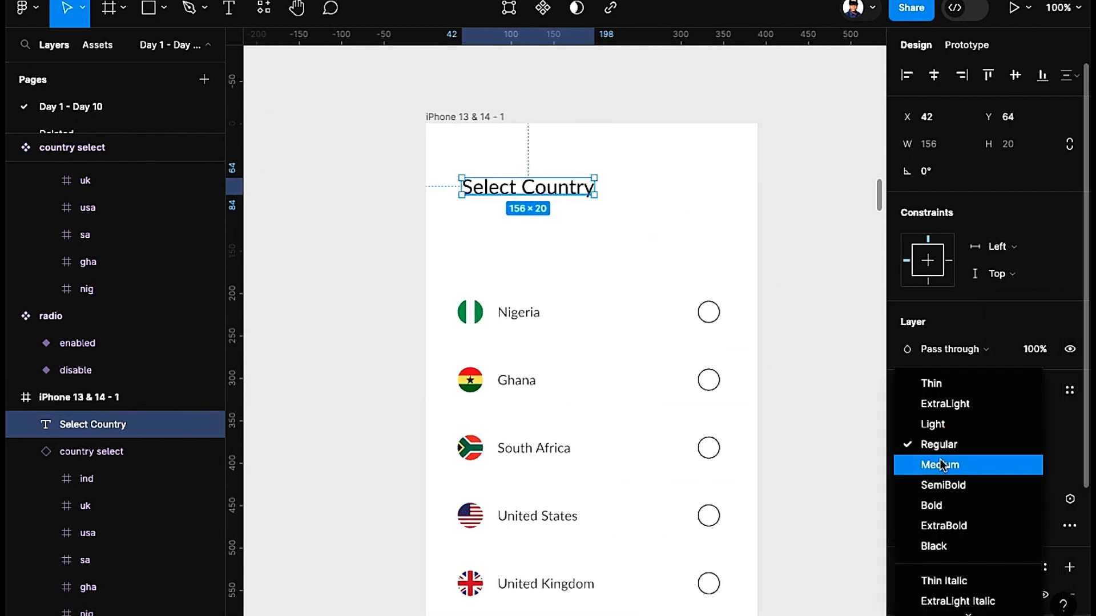
click(945, 530)
Step: Move the Select Country heading down to Y 90 and set its X position to 32
mouse_move(538, 187)
mouse_down()
mouse_move(526, 208)
mouse_move(551, 196)
mouse_up()
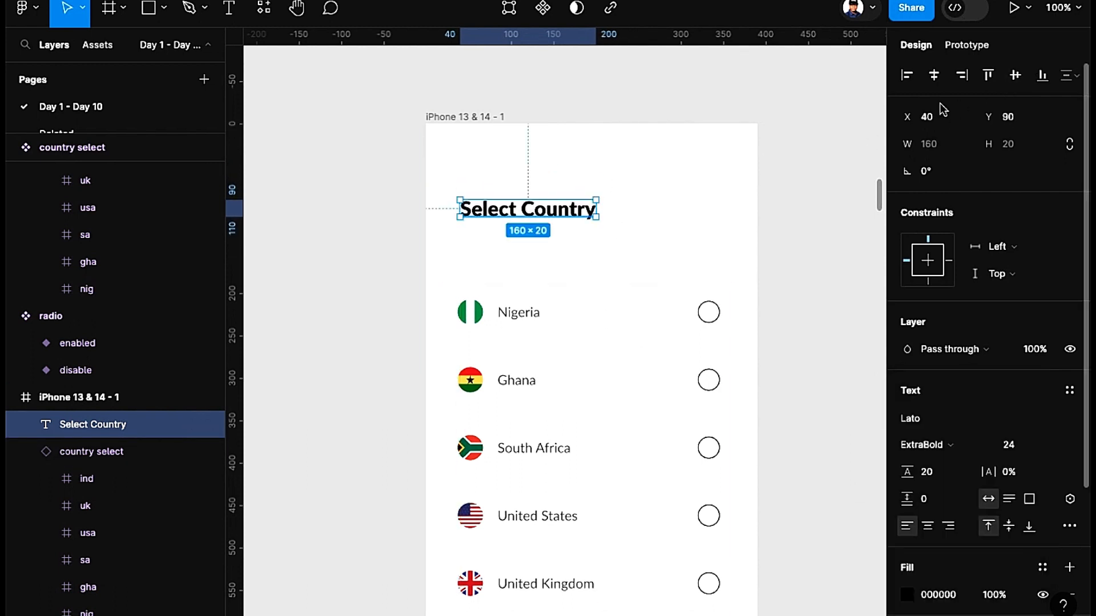
click(940, 118)
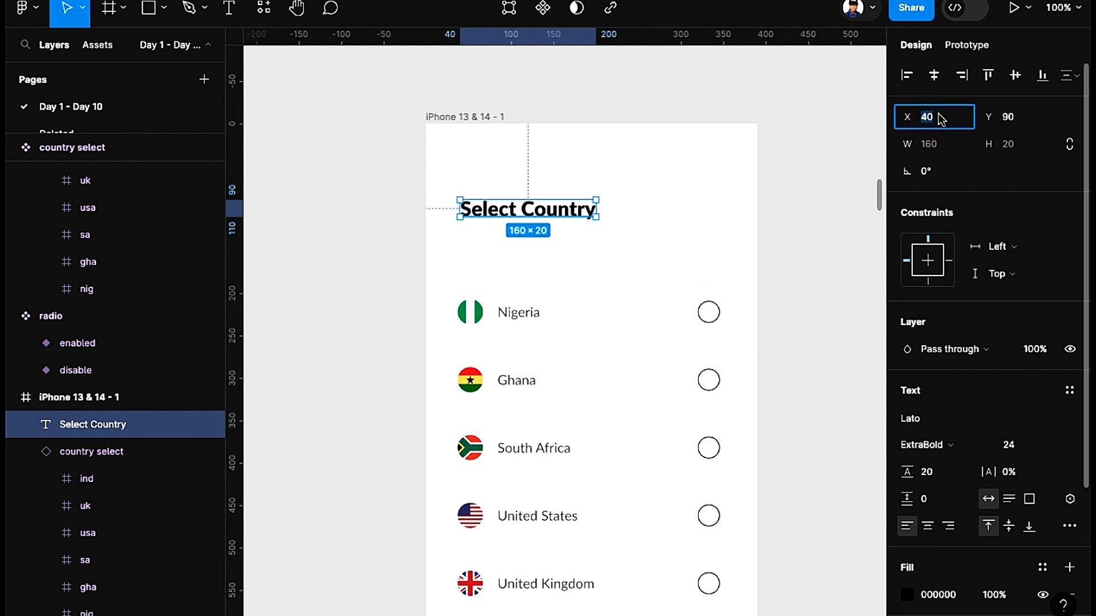
text(32)
key(Return)
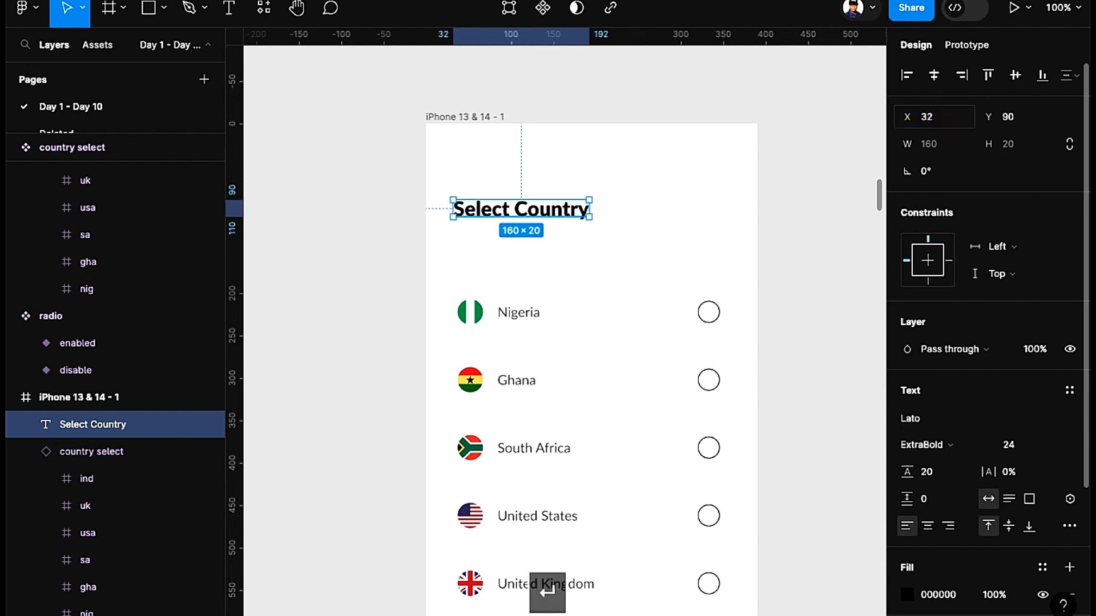
click(365, 147)
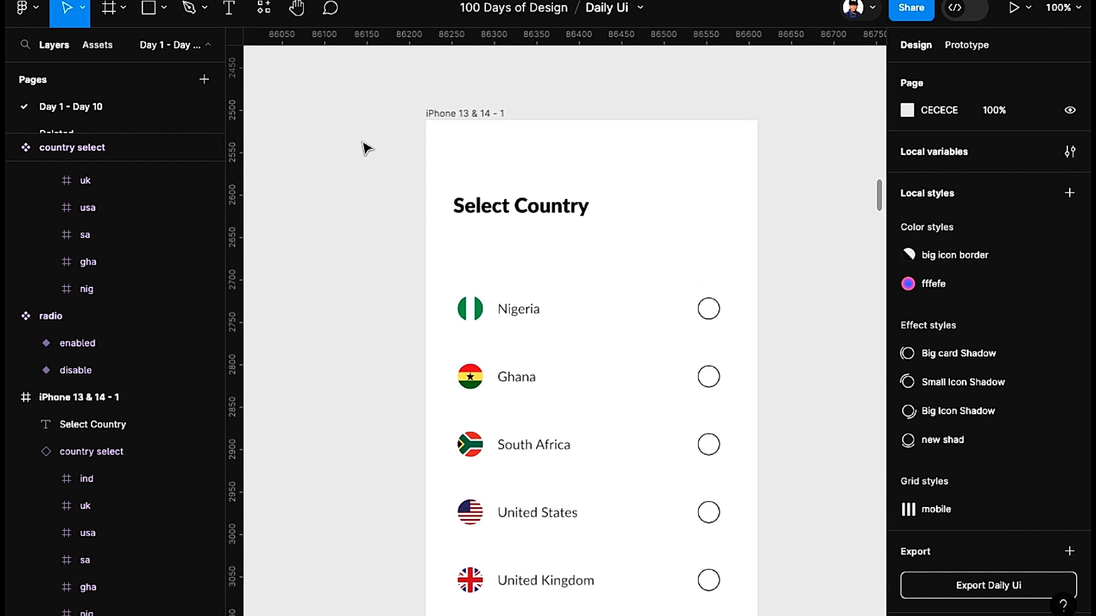
Step: Set the vertical spacing between the Select Country heading and the country select instance to 64
scroll(342, 137, right, 2)
scroll(342, 137, down, 1)
scroll(732, 223, down, 3)
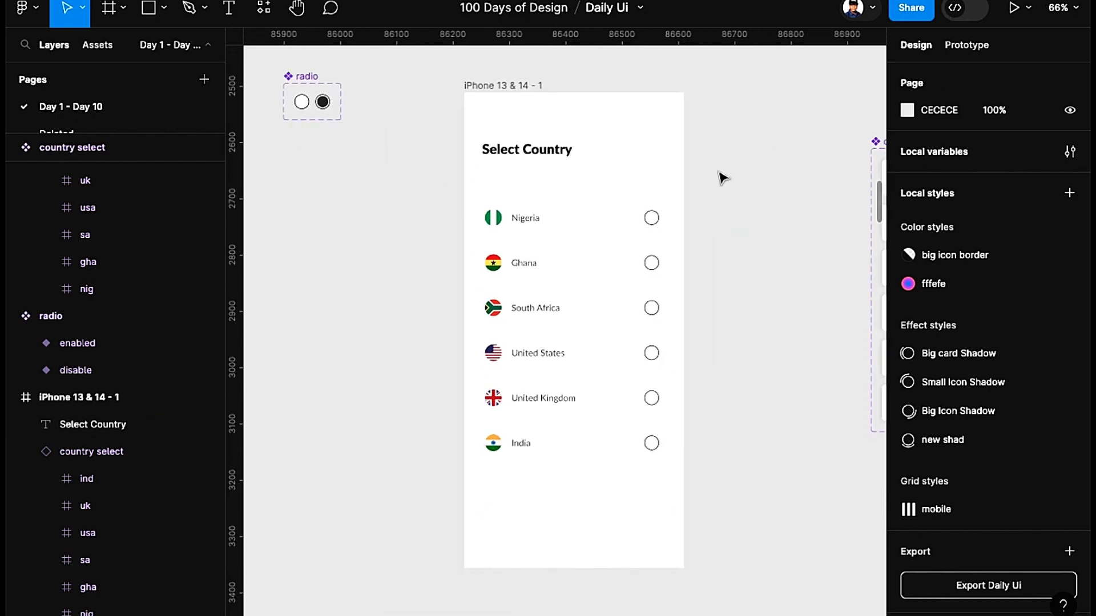
click(586, 240)
click(589, 242)
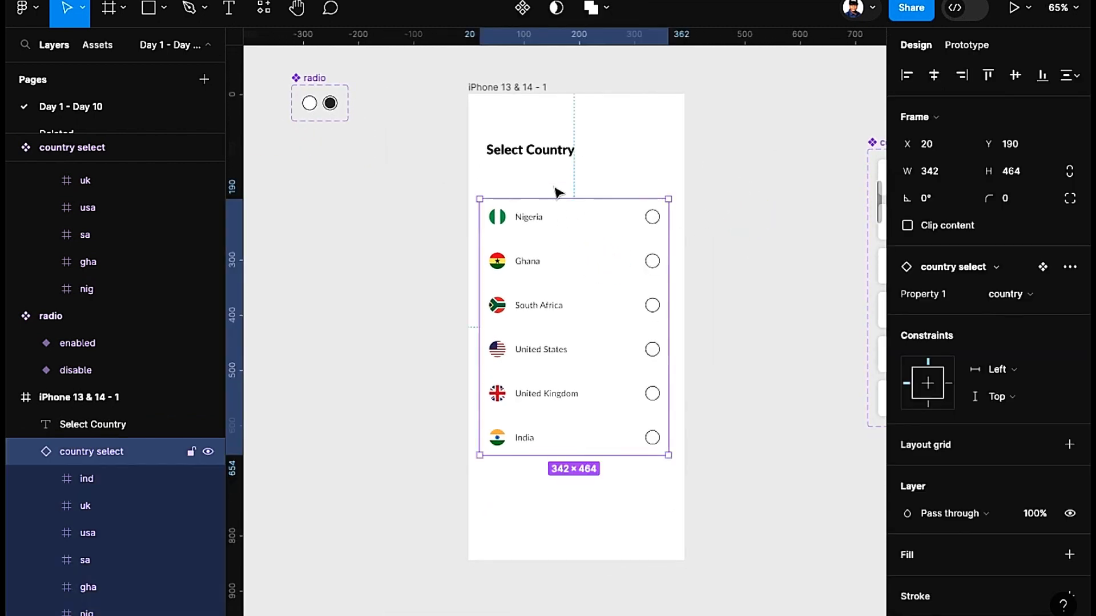
shift+click(553, 150)
click(936, 226)
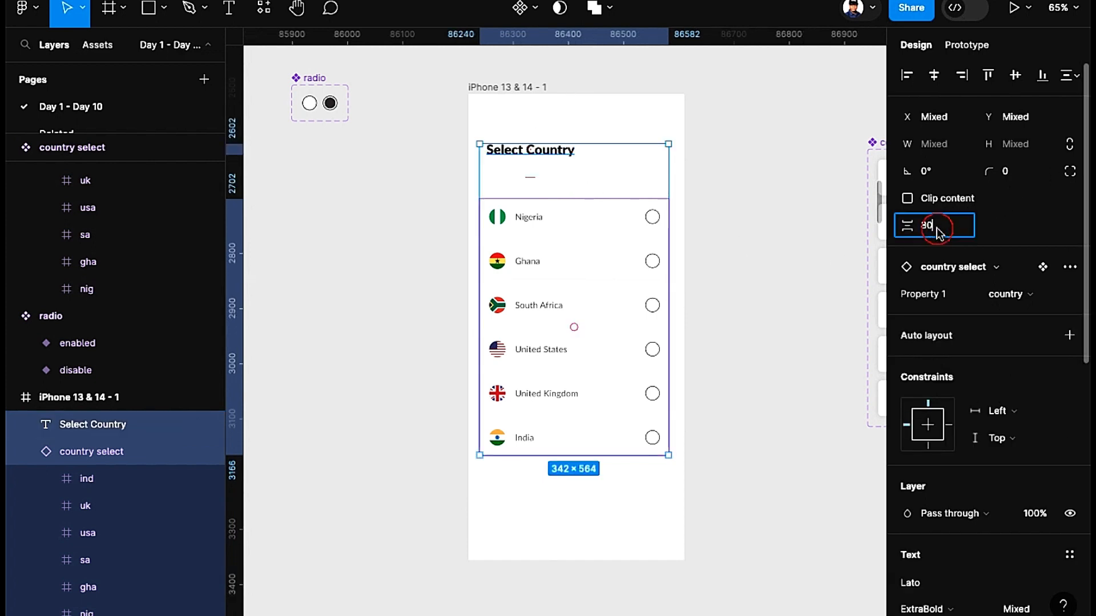
text(4)
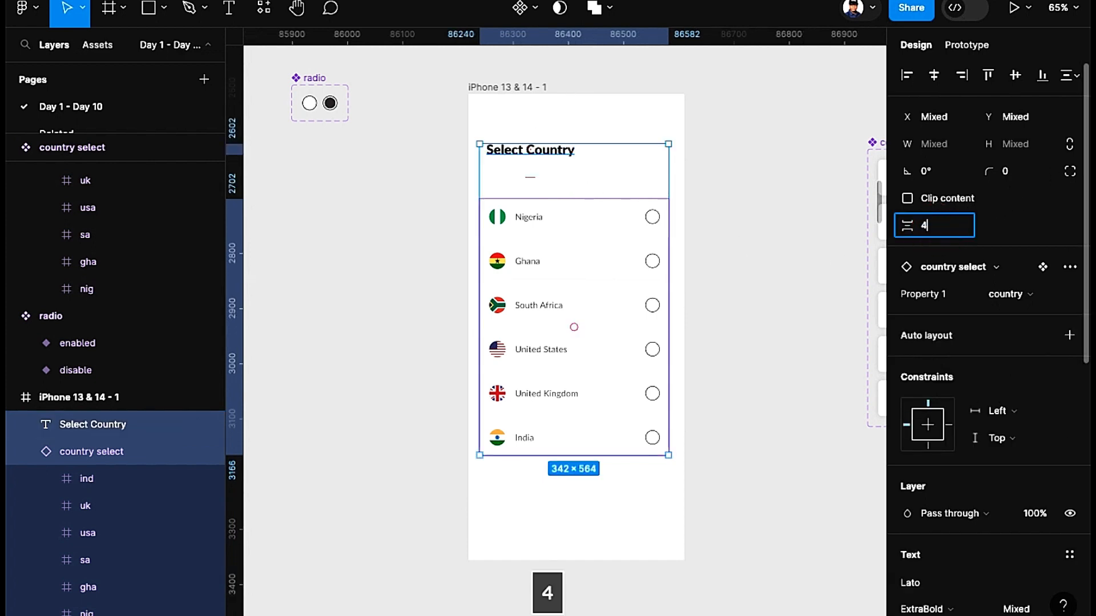
key(BackSpace)
text(64)
key(Return)
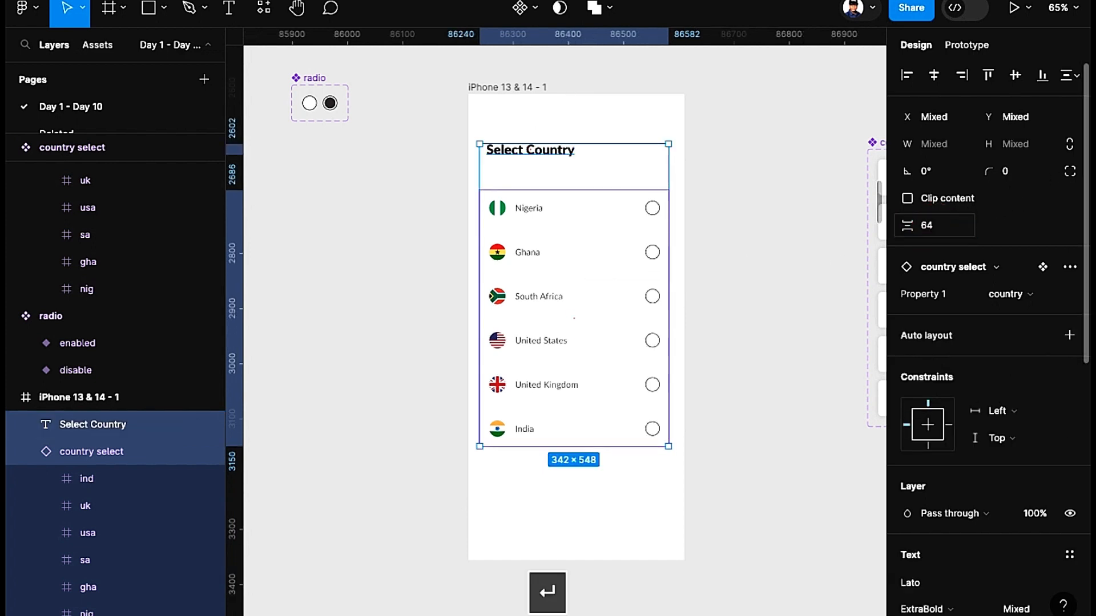
Step: Add a prototype flow starting point to the iPhone 13 & 14 - 1 frame
click(760, 228)
scroll(730, 223, right, 2)
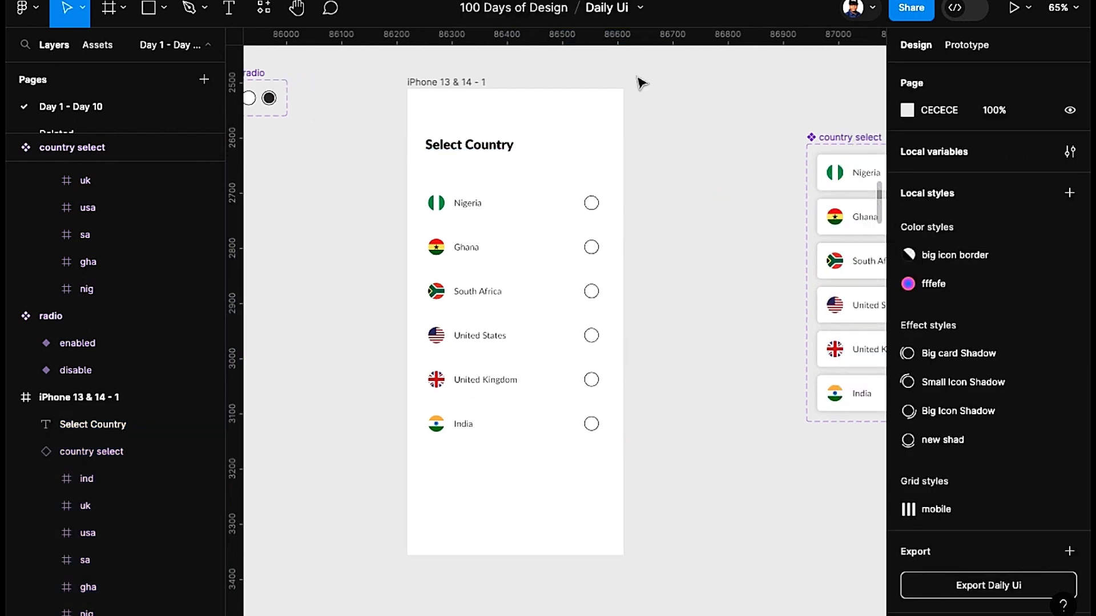
click(440, 84)
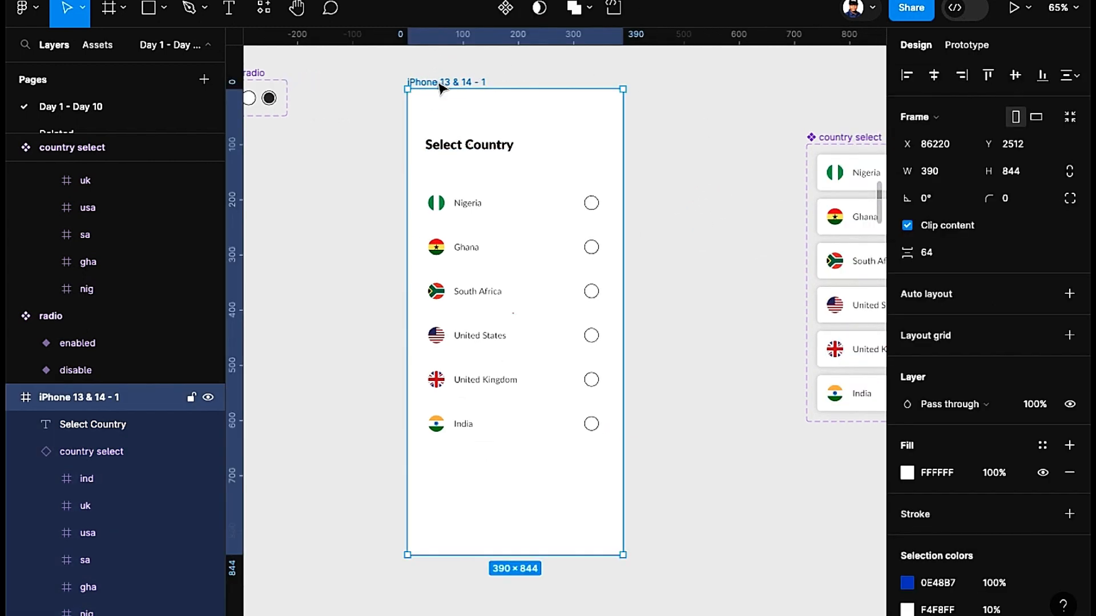
click(961, 47)
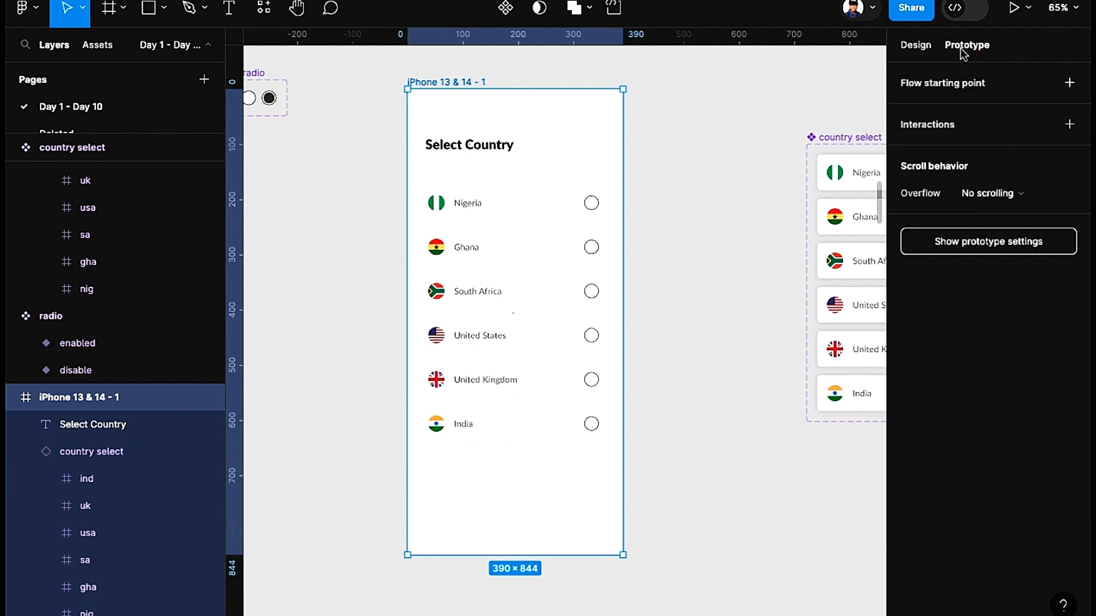
click(977, 242)
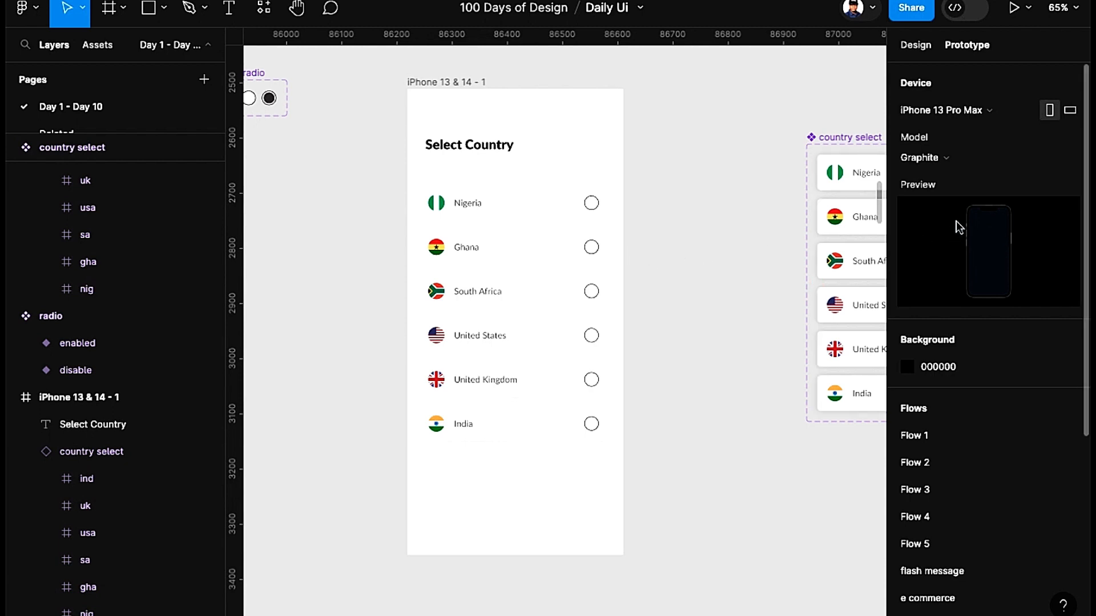
click(463, 82)
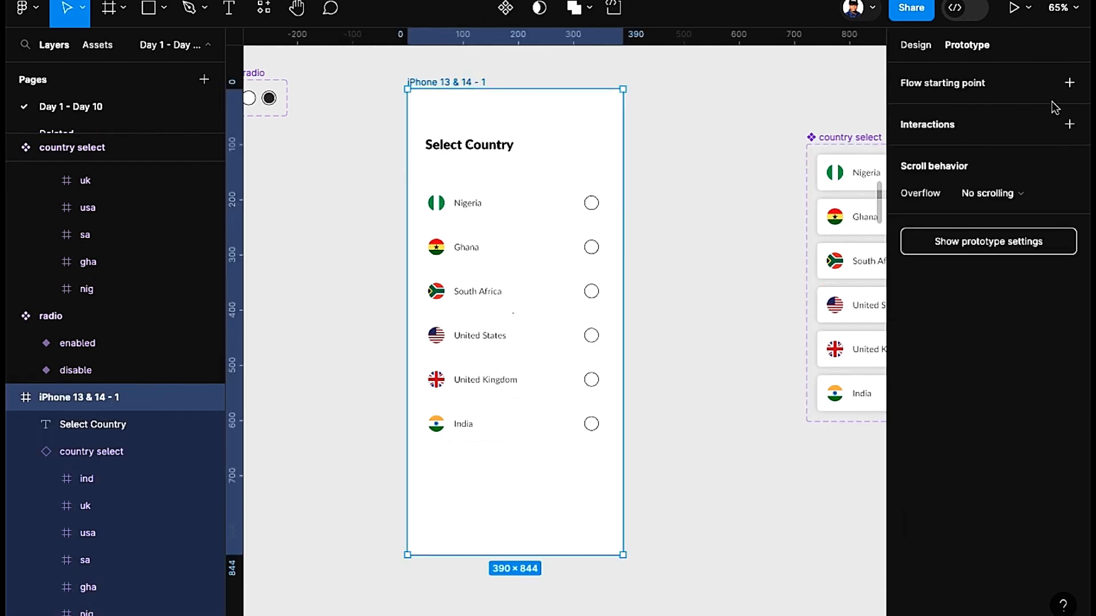
click(1068, 84)
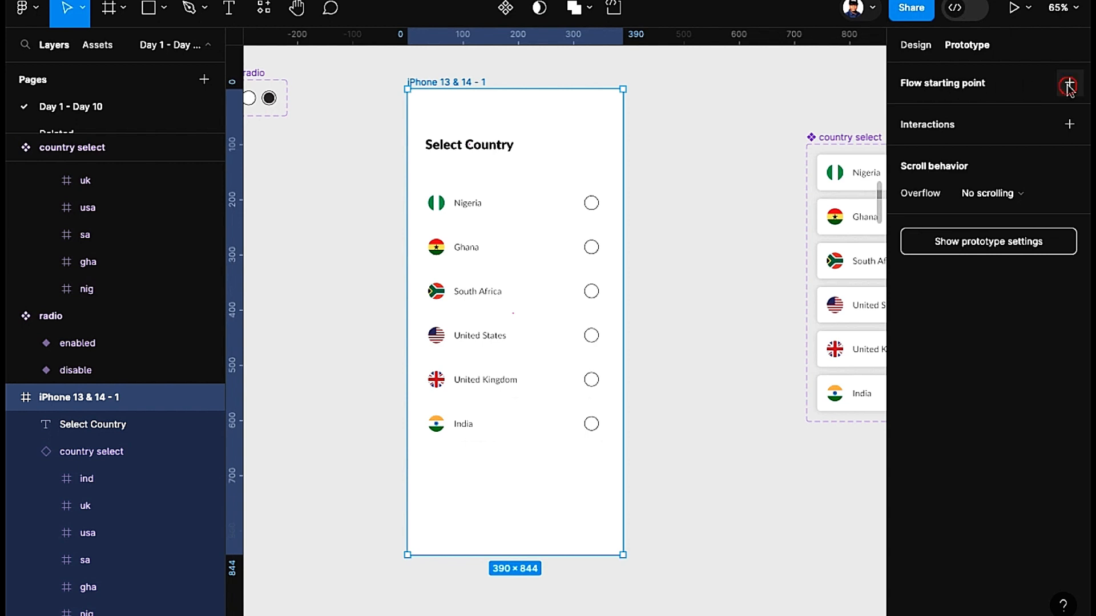
Step: Preview the flow of the iPhone frame and reveal the clickable hotspots by selecting the empty area below the country list
click(397, 100)
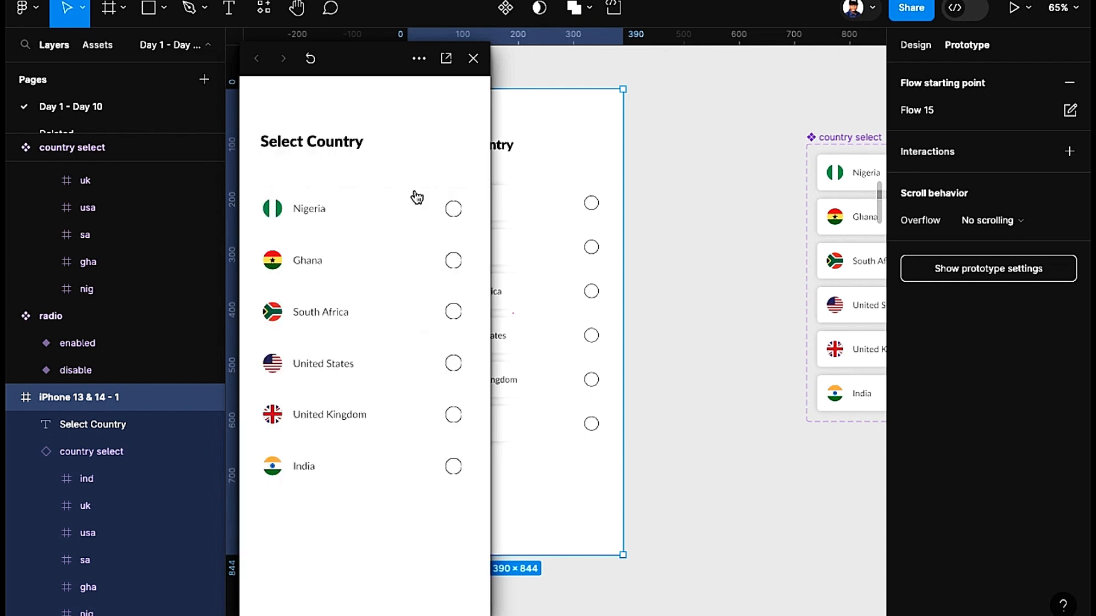
click(333, 551)
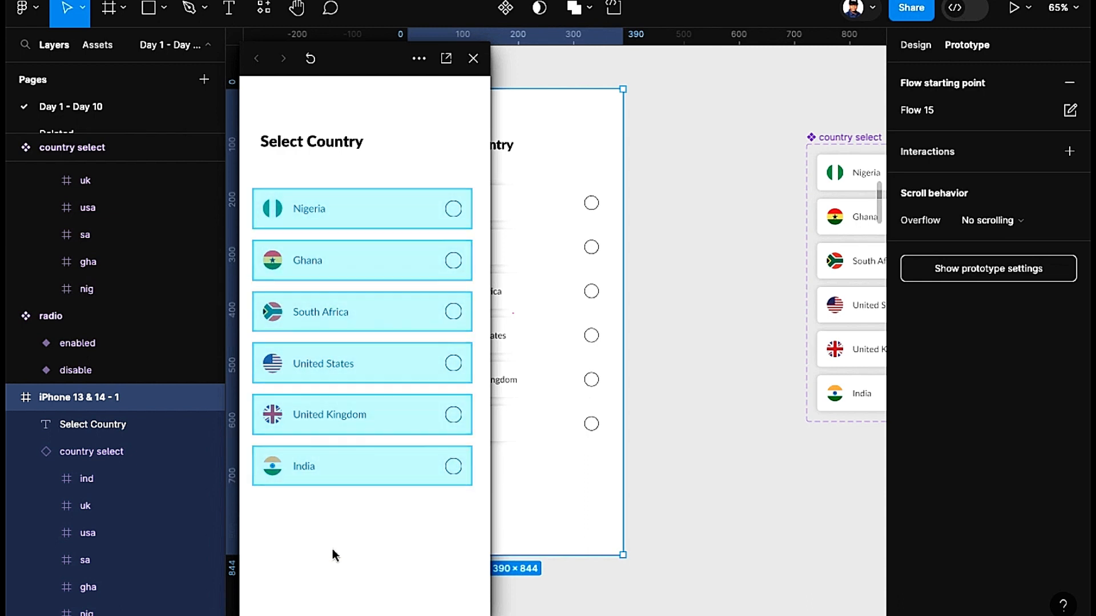
click(332, 553)
click(333, 550)
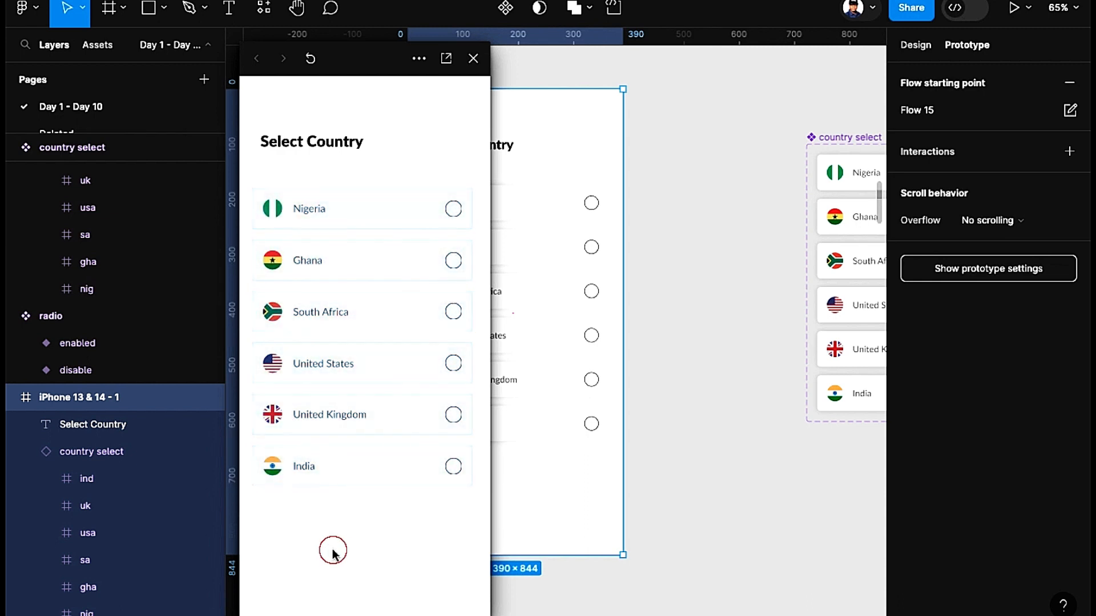
click(332, 551)
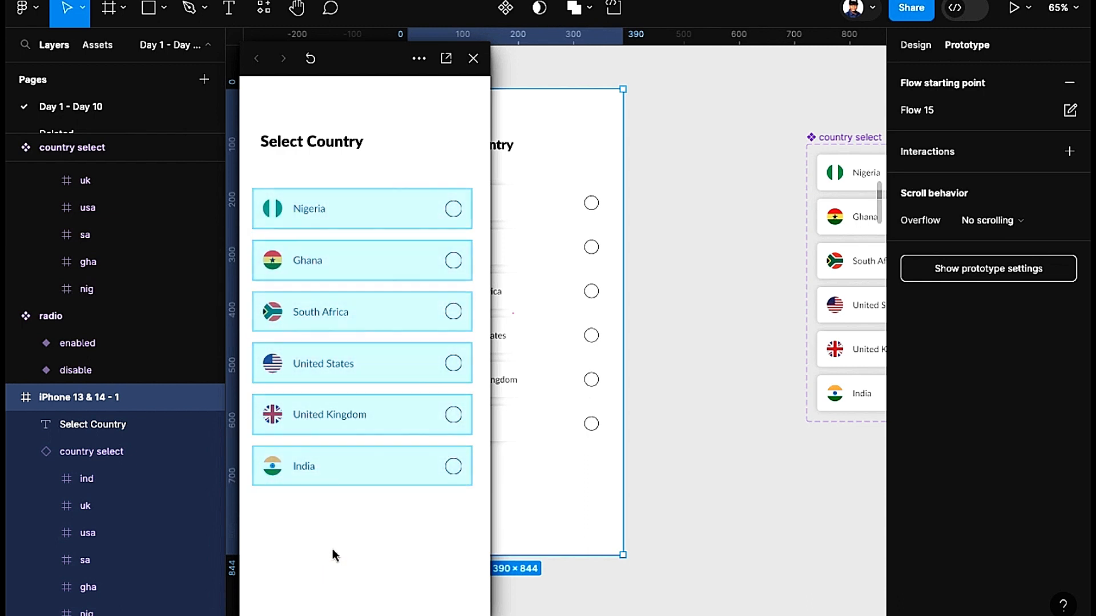
click(332, 551)
click(332, 551)
click(332, 549)
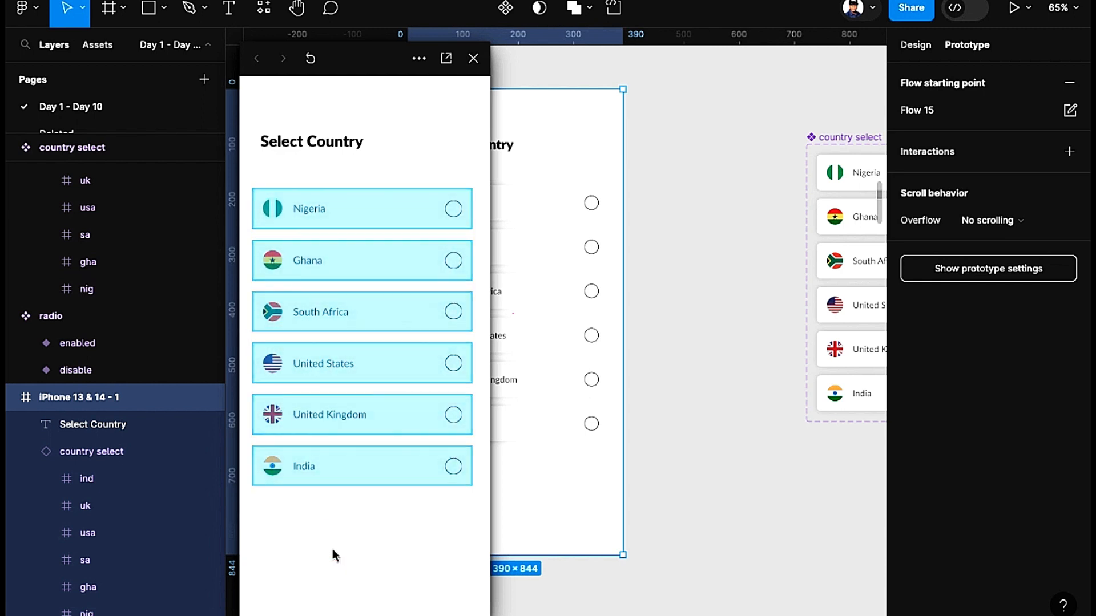
Step: Test the radio selection in the preview by choosing each of the six countries in turn, ending on United States
click(365, 219)
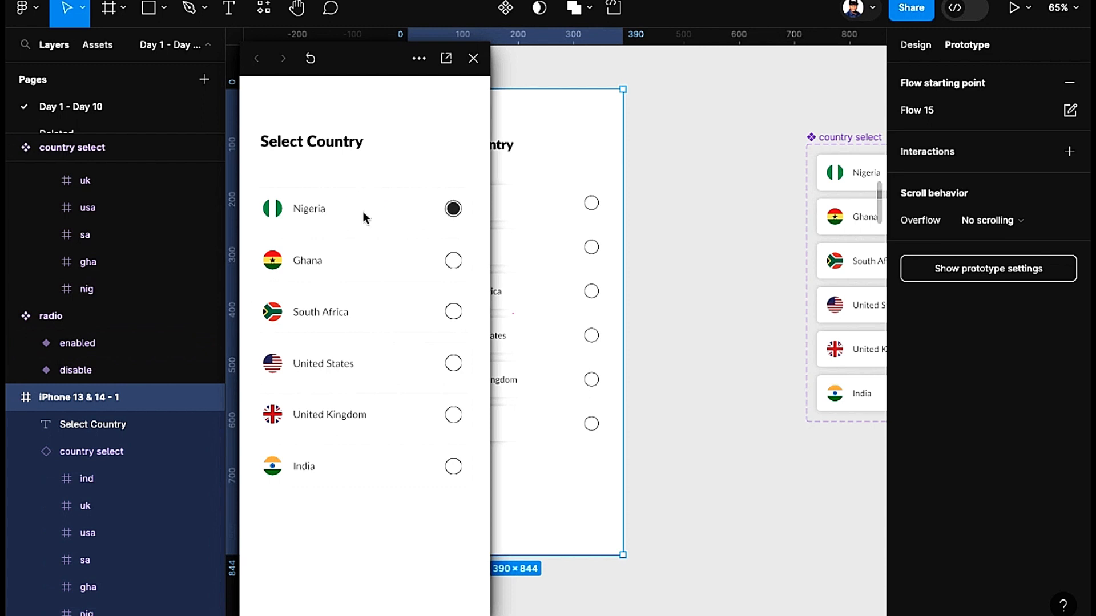
click(341, 263)
click(361, 317)
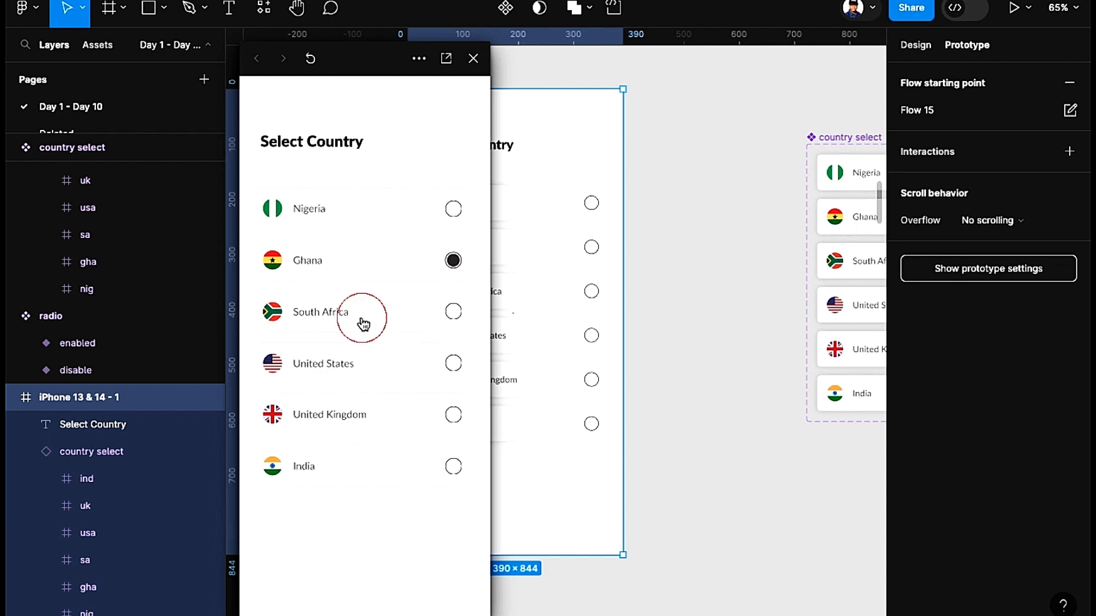
click(357, 414)
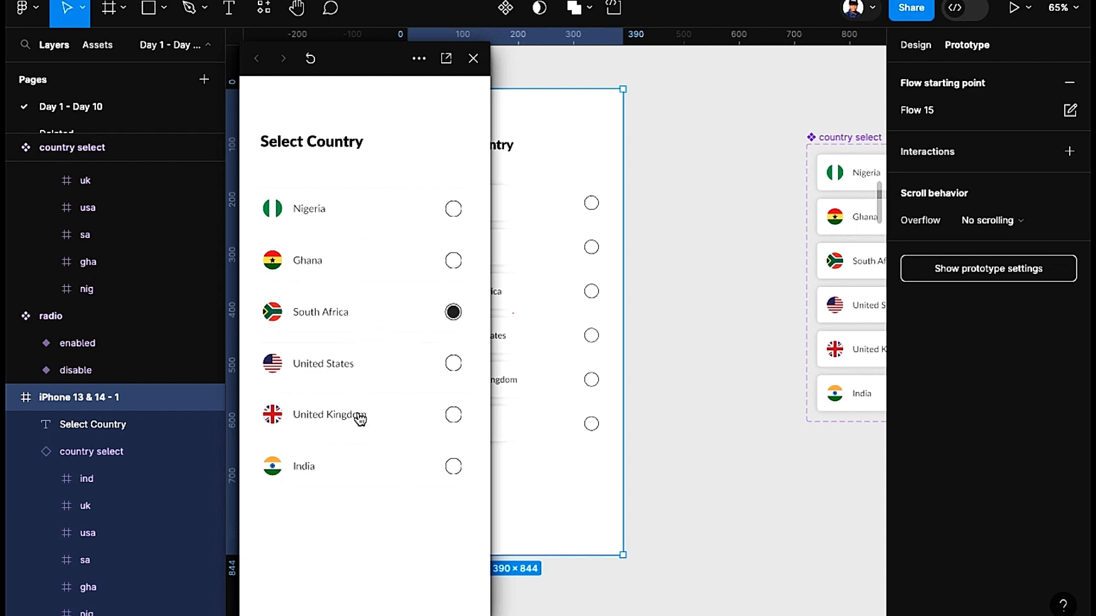
click(374, 210)
click(371, 457)
click(383, 370)
click(401, 261)
click(403, 323)
click(387, 370)
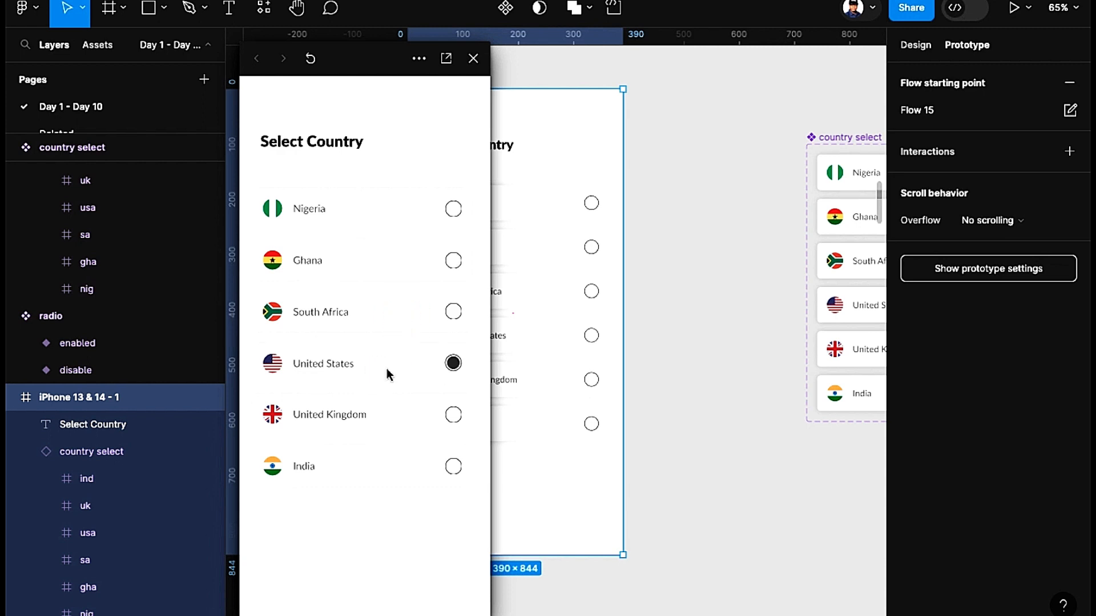